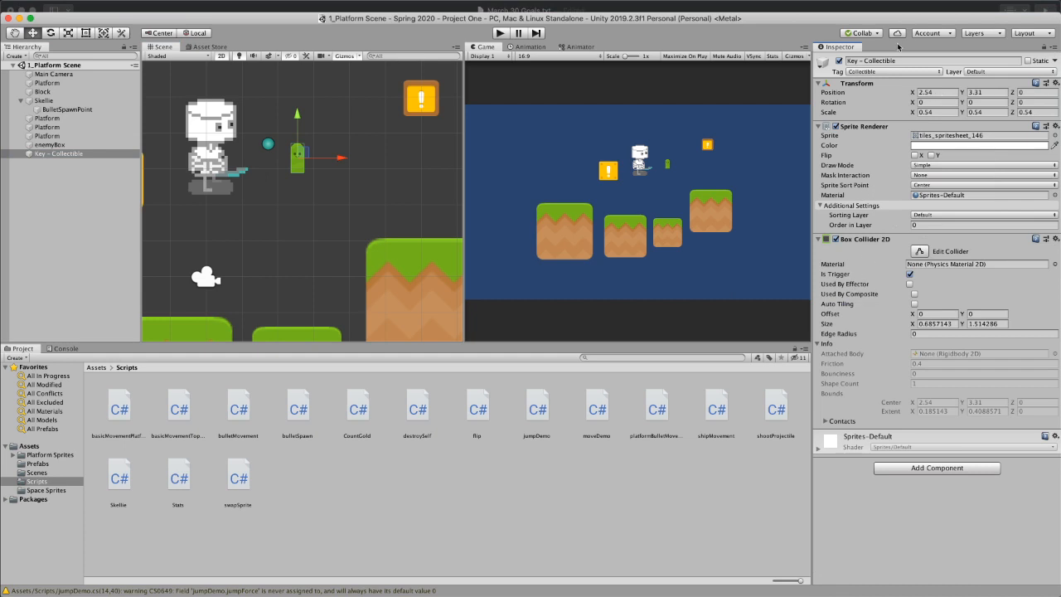
# Step: Review the tag options for Key – Collectible and select the Skellie character
pyautogui.click(869, 72)
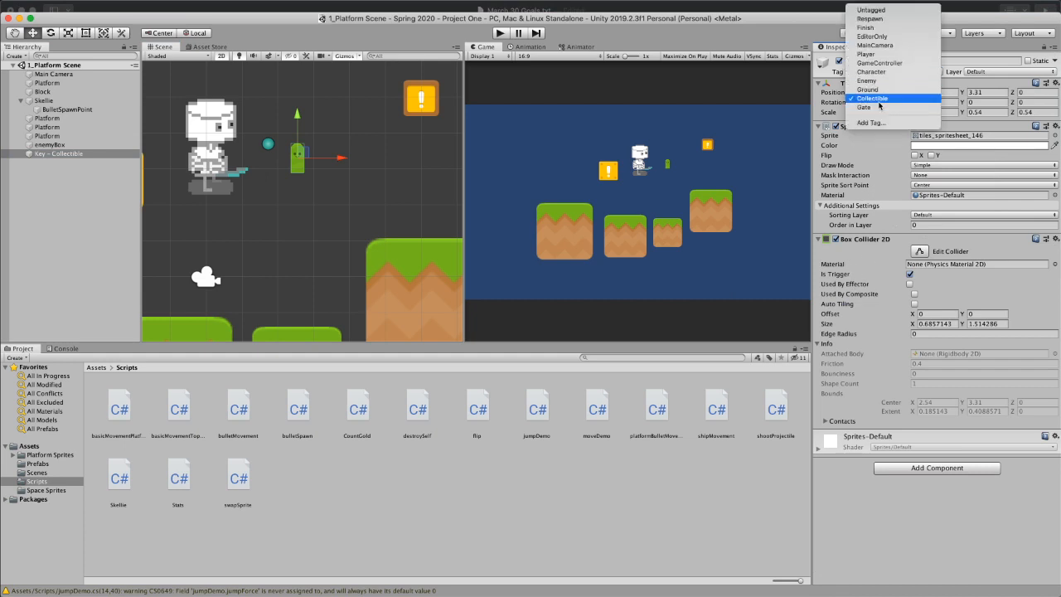
pyautogui.click(910, 495)
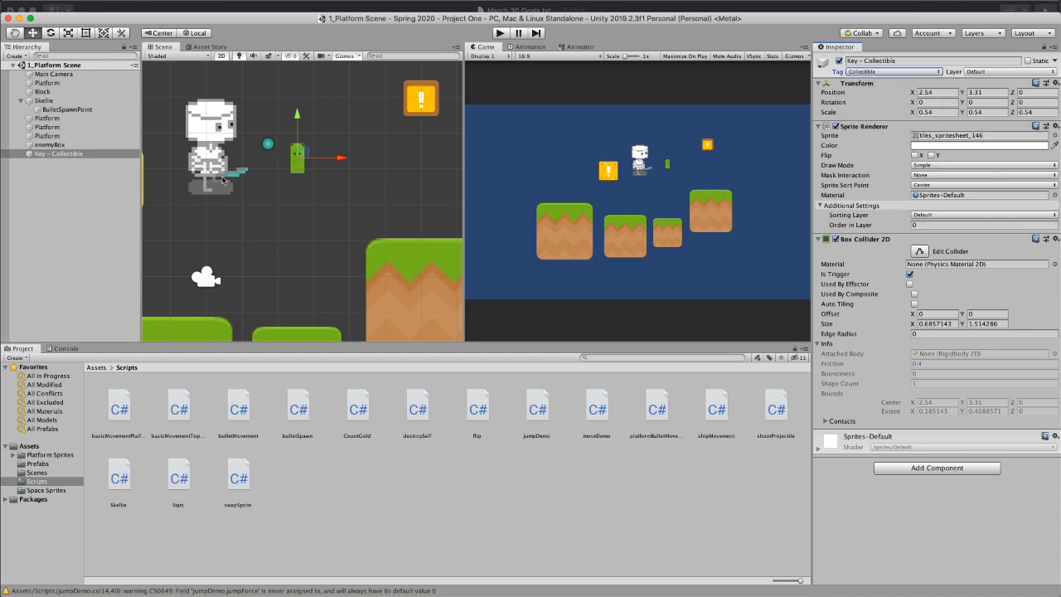
pyautogui.click(211, 149)
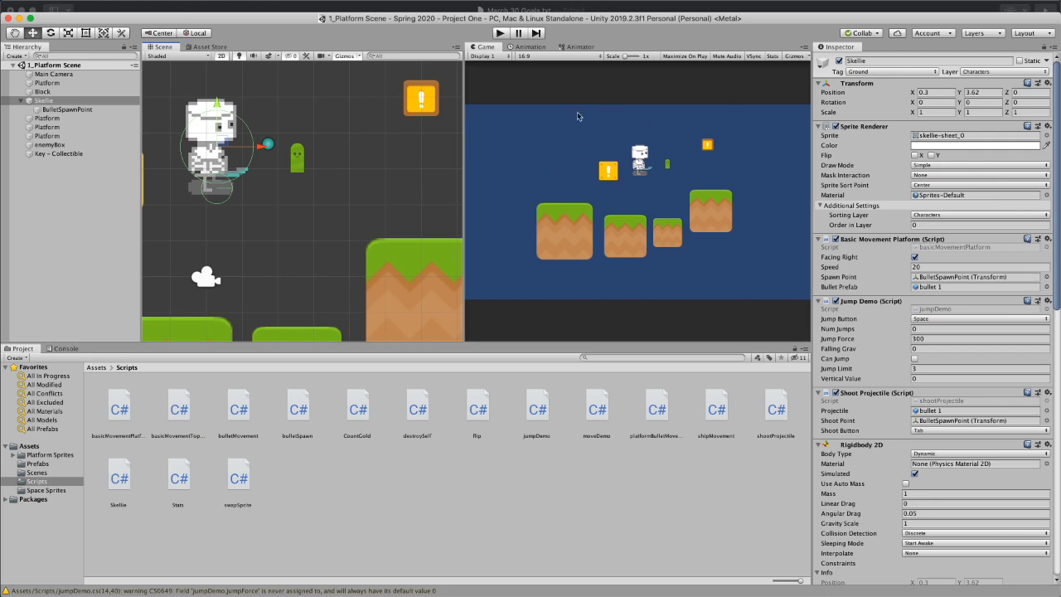
pyautogui.scroll(-1, 215, 224)
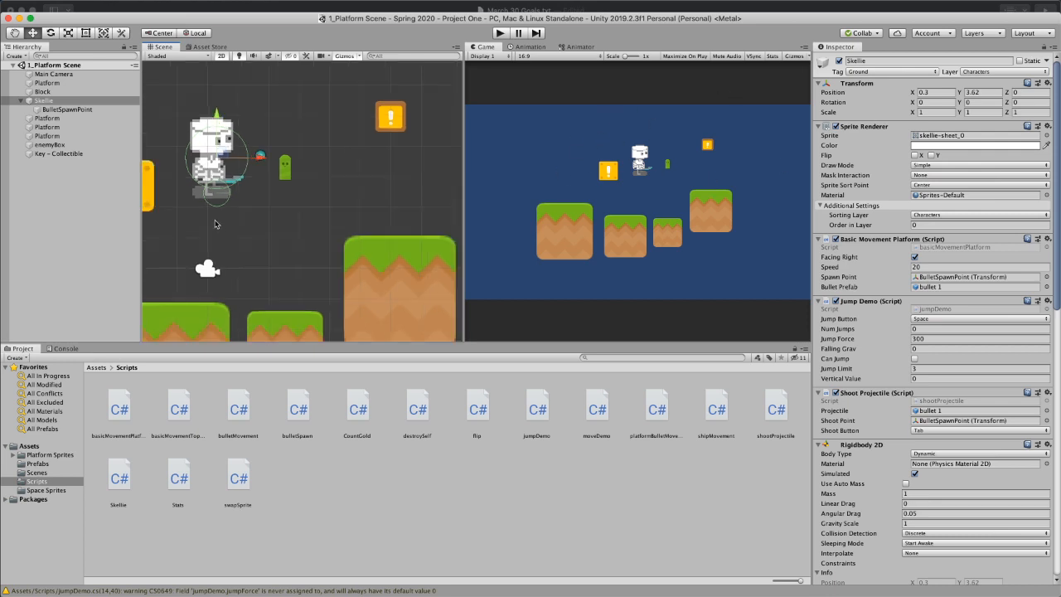
pyautogui.scroll(-2, 214, 223)
pyautogui.click(44, 100)
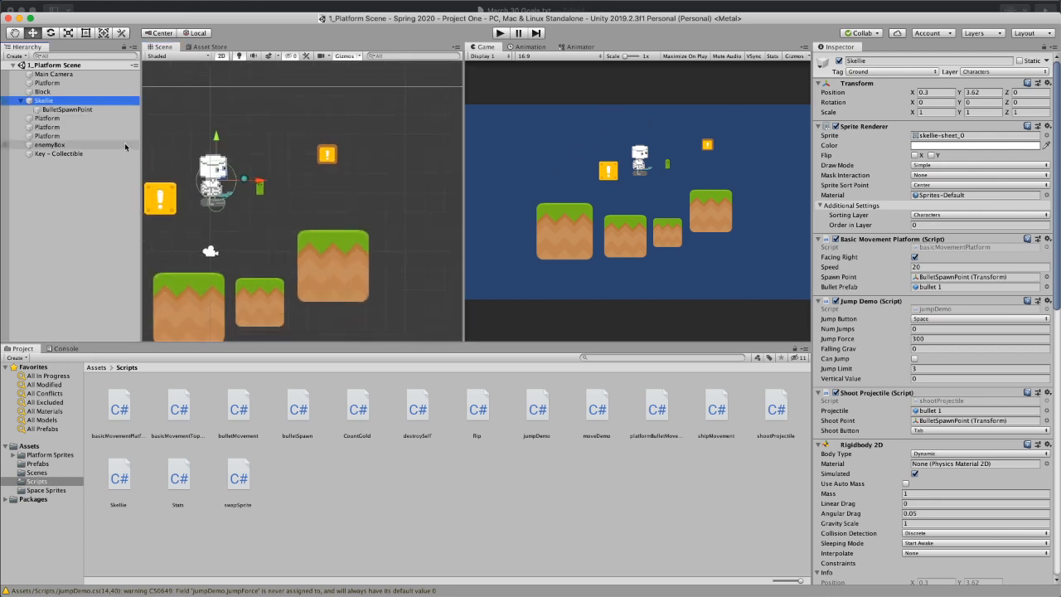
# Step: Play-test the scene by moving Skellie sideways and jumping near the green key, and stop the game
pyautogui.click(499, 32)
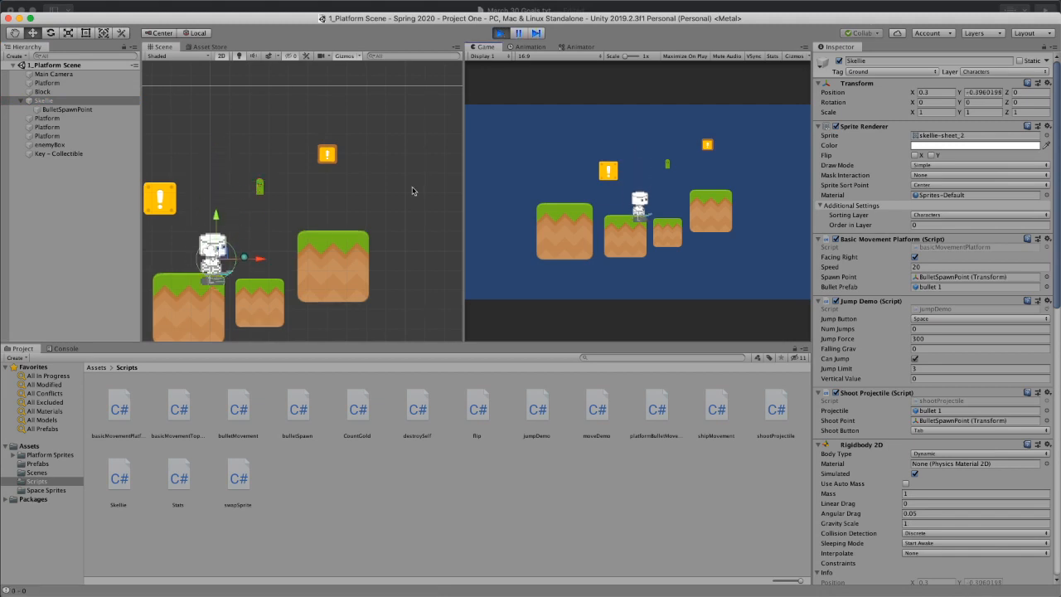
pyautogui.press('Right')
pyautogui.press('Left')
pyautogui.press('space')
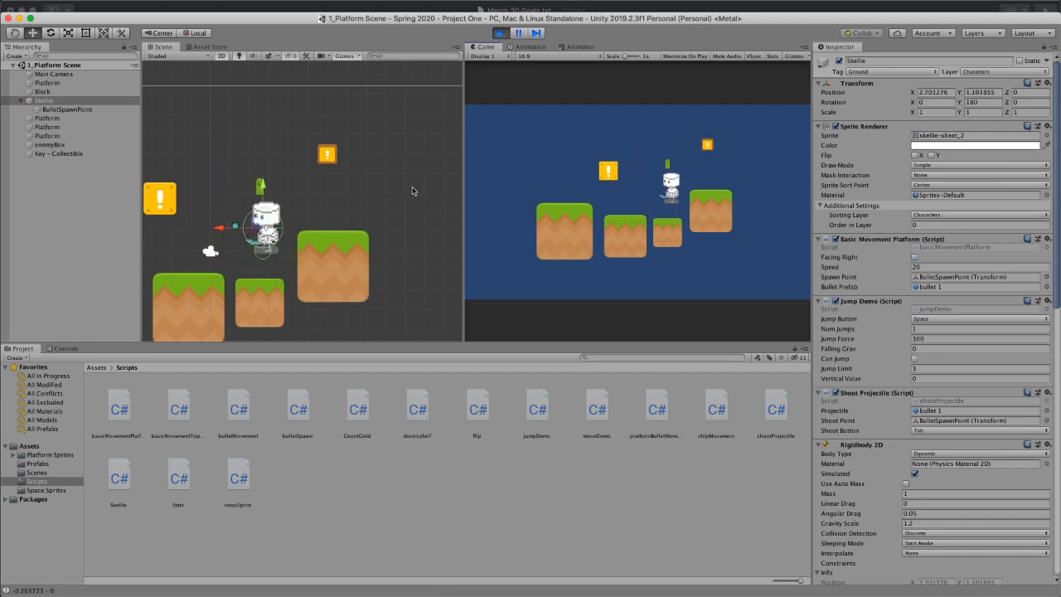
pyautogui.press('space')
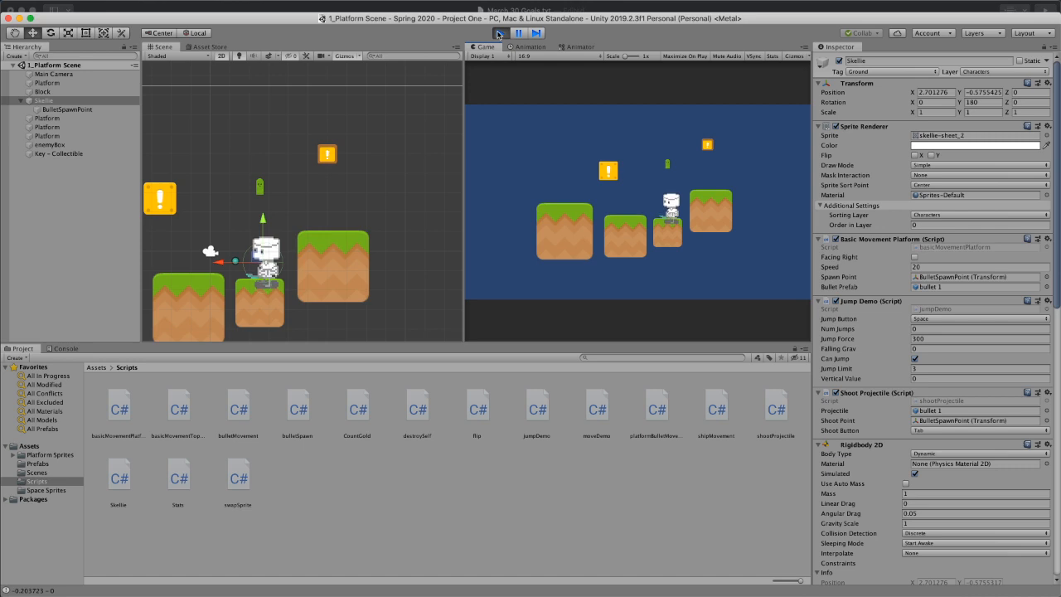
pyautogui.click(498, 34)
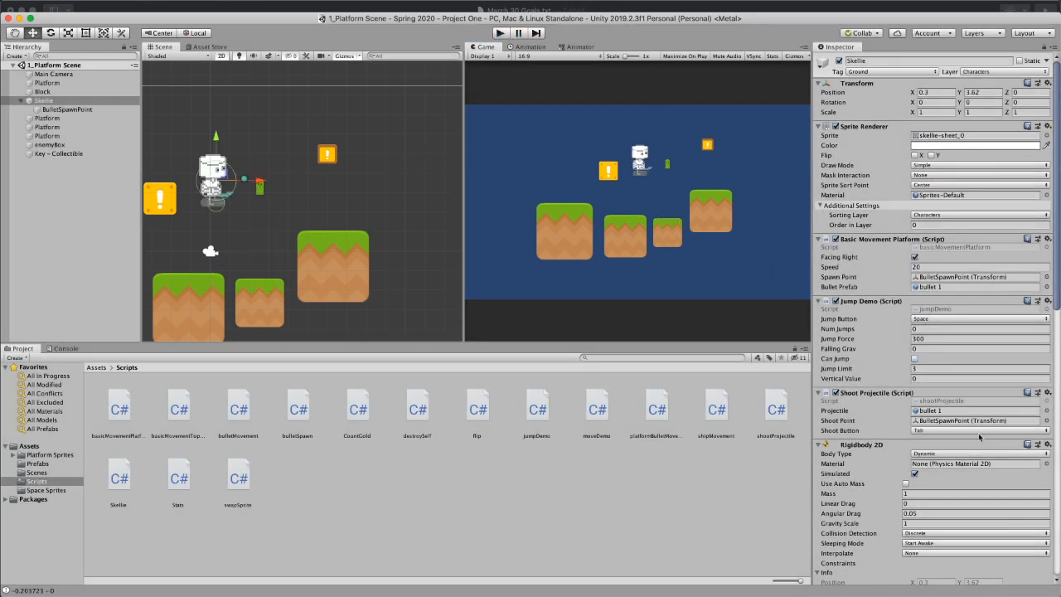
# Step: Create a new script component named characterCollections and add it to Skellie
pyautogui.scroll(-10, 944, 440)
pyautogui.scroll(-2, 944, 439)
pyautogui.scroll(12, 842, 504)
pyautogui.scroll(-15, 932, 332)
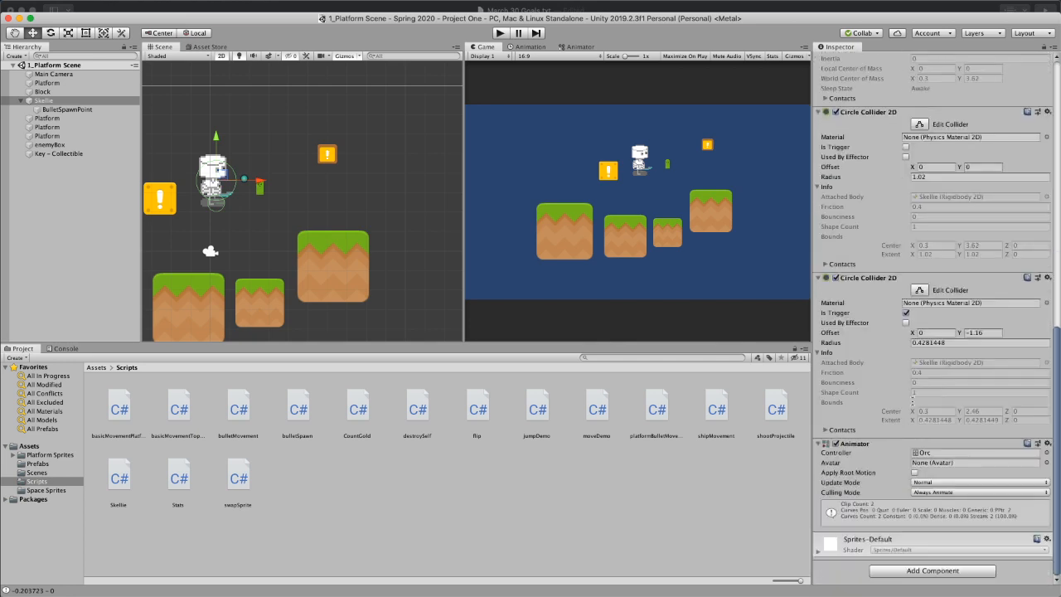
pyautogui.click(902, 571)
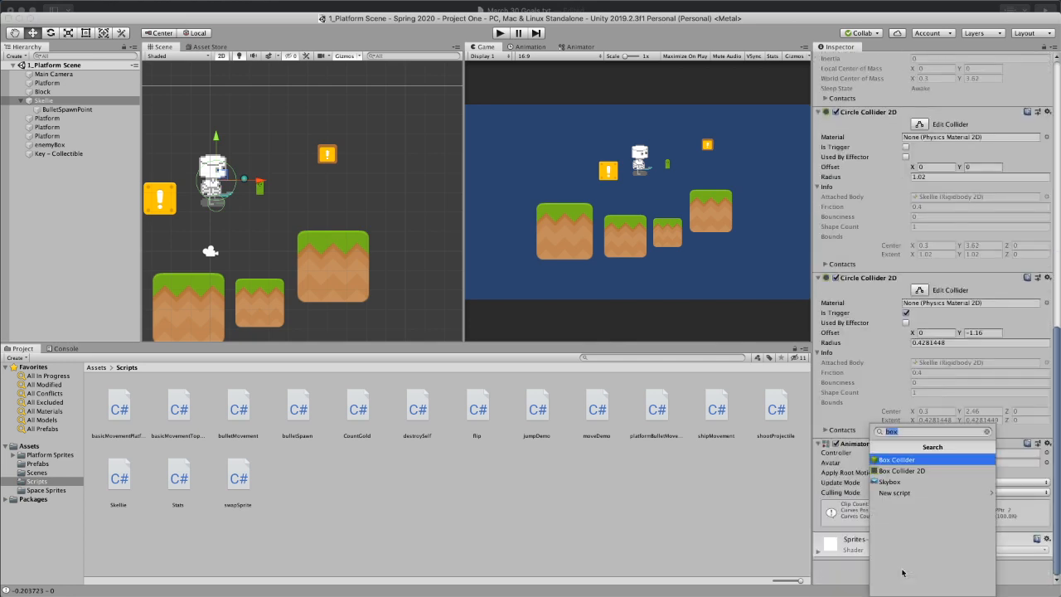
pyautogui.write('character')
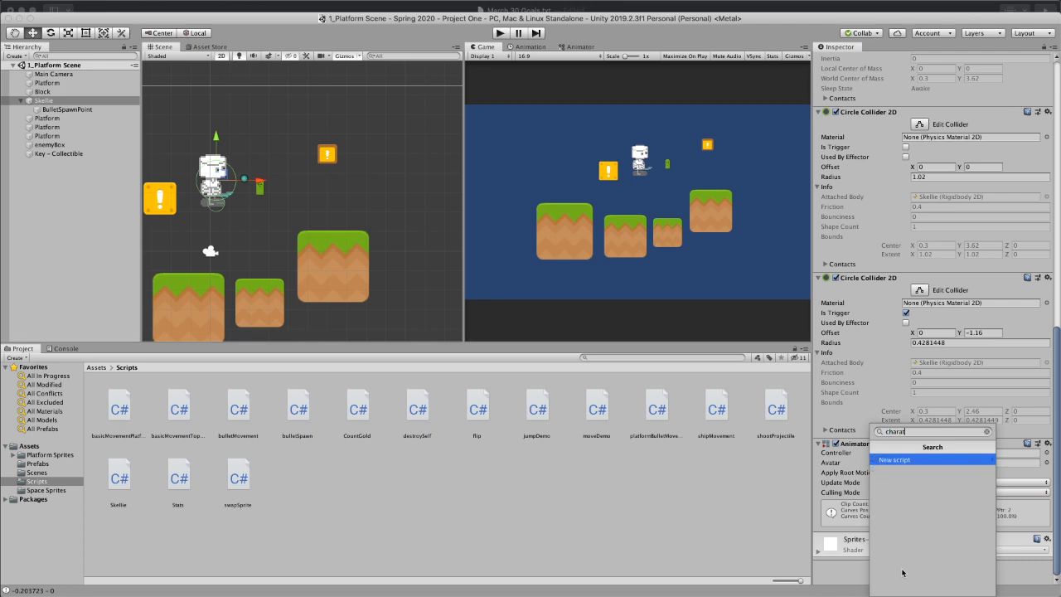
pyautogui.press('BackSpace')
pyautogui.write('cterCollections')
pyautogui.press('Return')
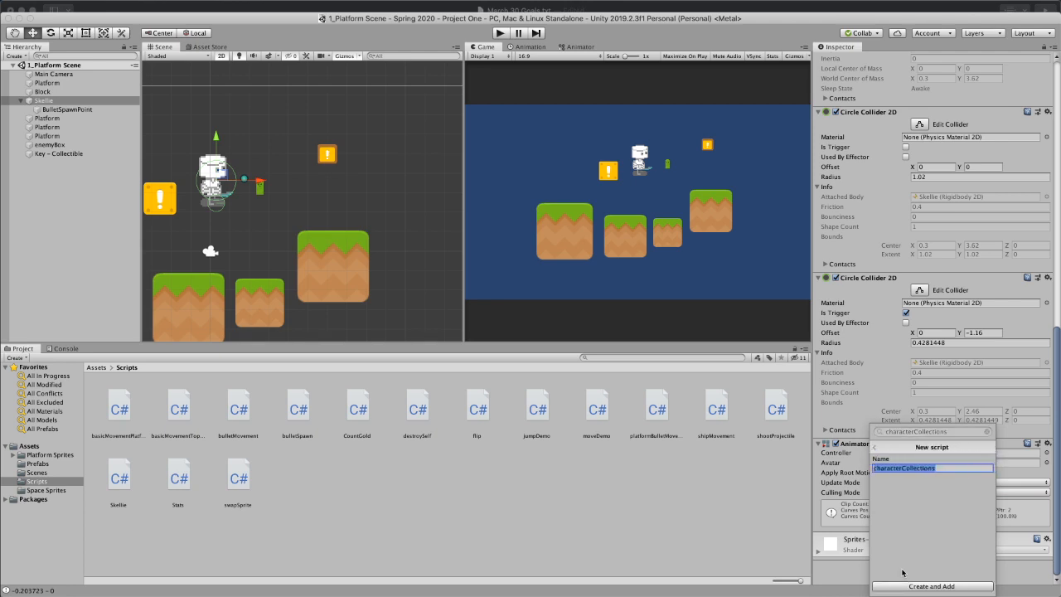
pyautogui.press('Return')
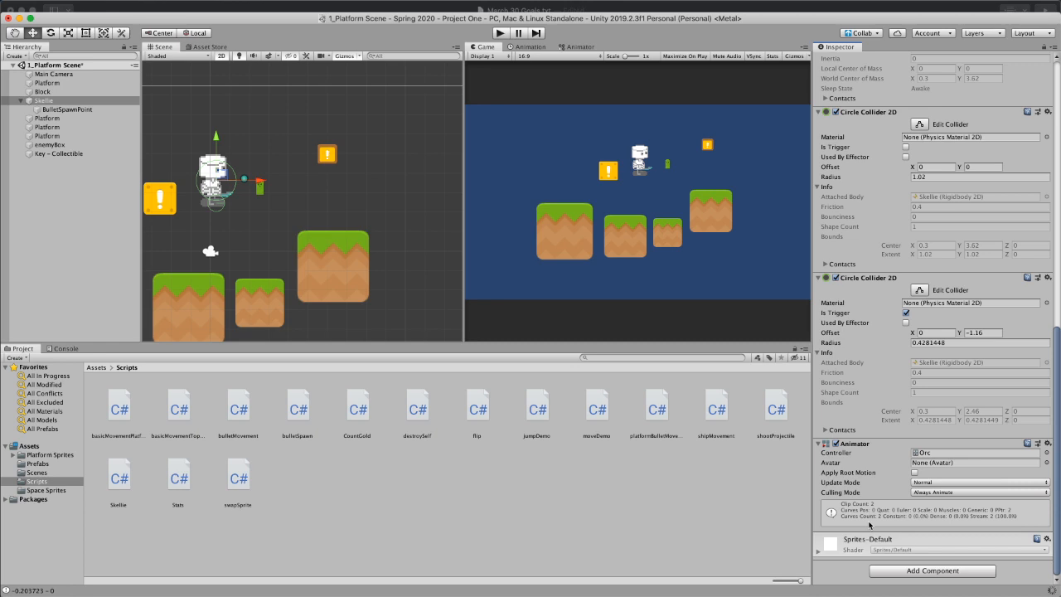
pyautogui.scroll(15, 869, 523)
pyautogui.scroll(-15, 874, 446)
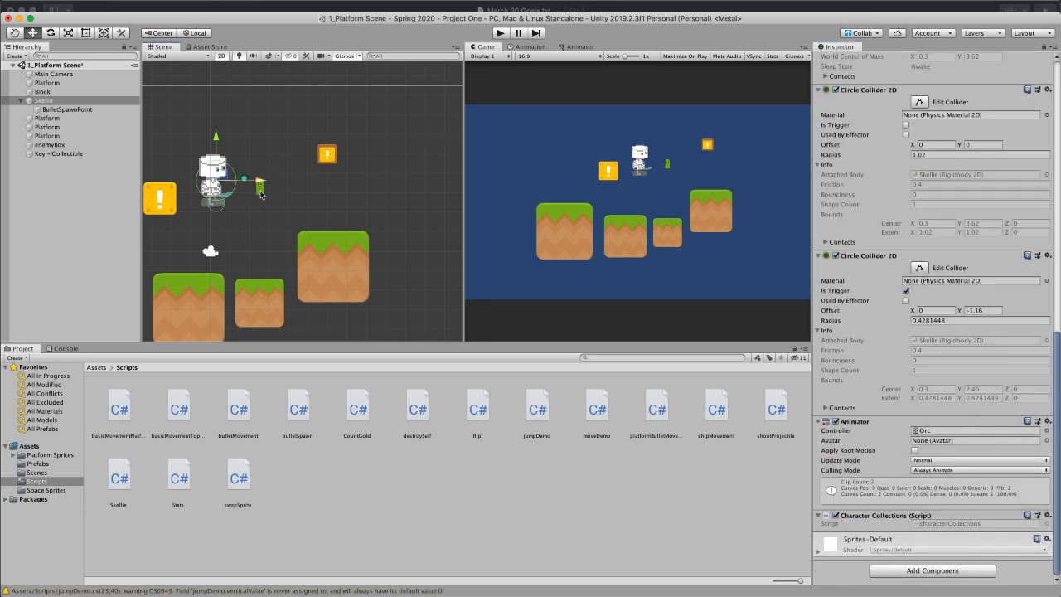
# Step: Reposition Skellie to about X 0.79, Y 1.75 and the green key to about X 2.4, Y 3.2
pyautogui.moveTo(224, 185); pyautogui.dragTo(222, 226)
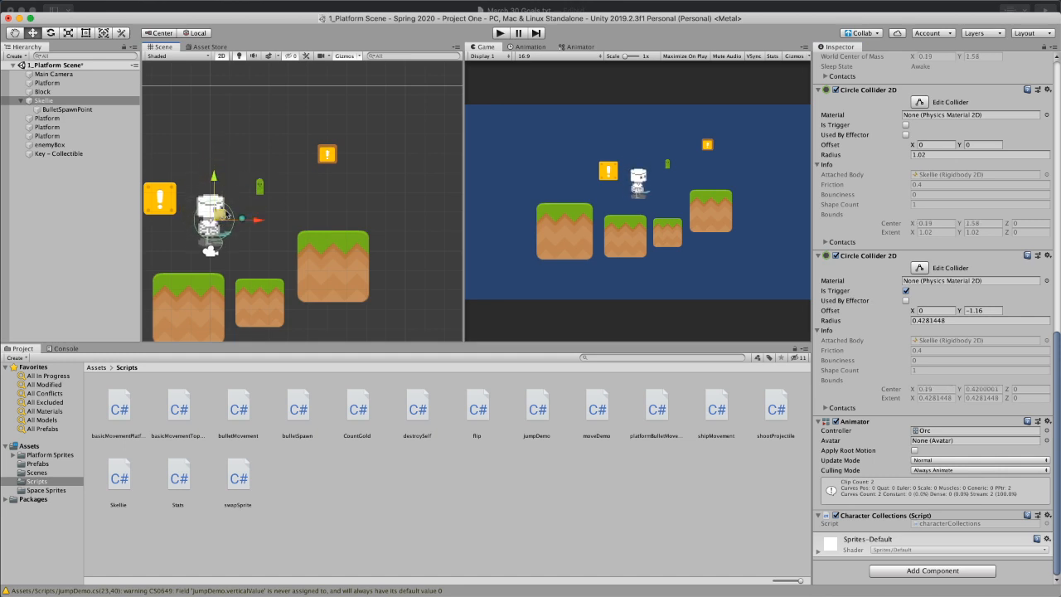
pyautogui.click(257, 190)
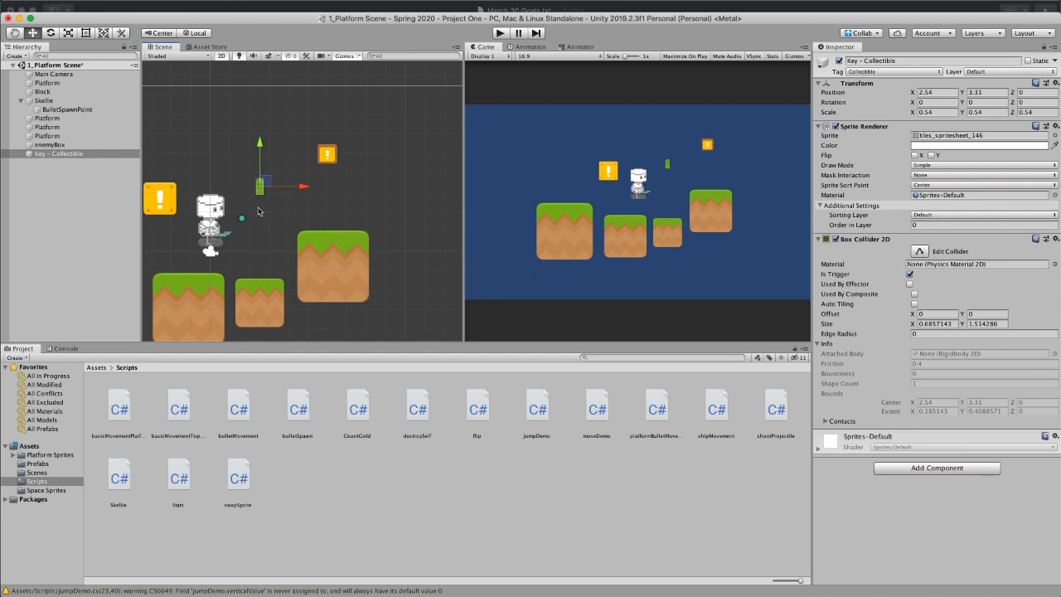
pyautogui.click(215, 213)
pyautogui.moveTo(217, 214); pyautogui.dragTo(242, 198)
pyautogui.click(263, 184)
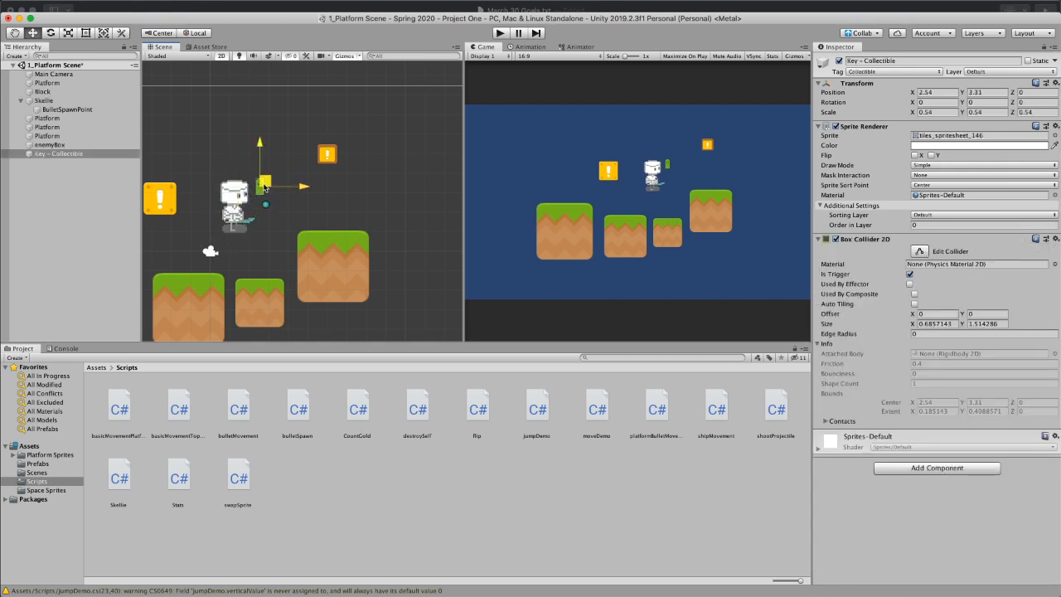
pyautogui.click(248, 200)
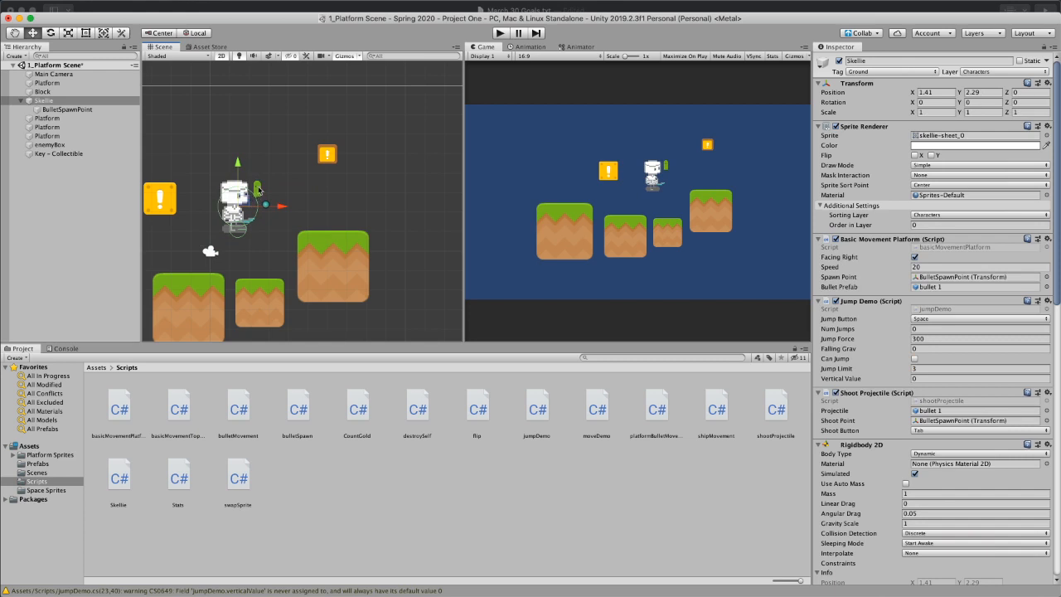
pyautogui.click(257, 189)
pyautogui.click(246, 200)
pyautogui.moveTo(248, 204); pyautogui.dragTo(237, 214)
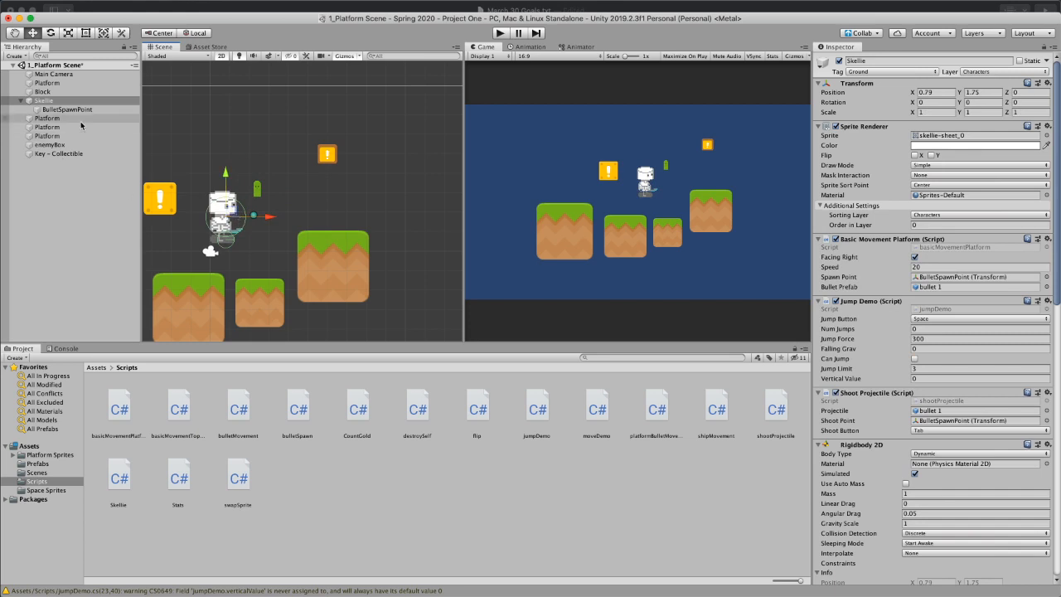
# Step: Open Skellie's characterCollections script in Visual Studio and close the shootProjectile.cs file
pyautogui.scroll(-10, 1011, 437)
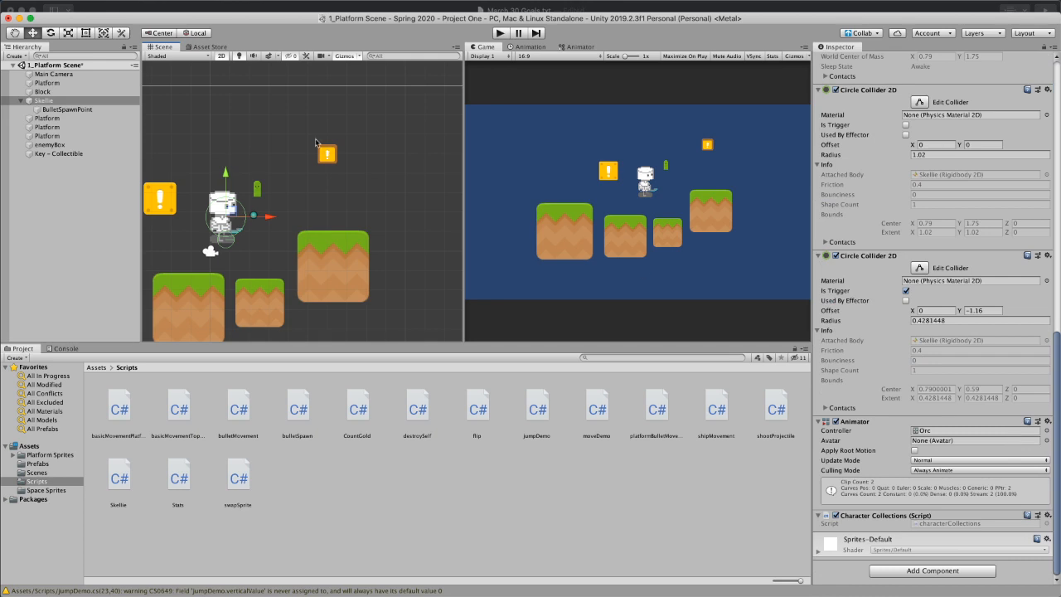
pyautogui.click(259, 188)
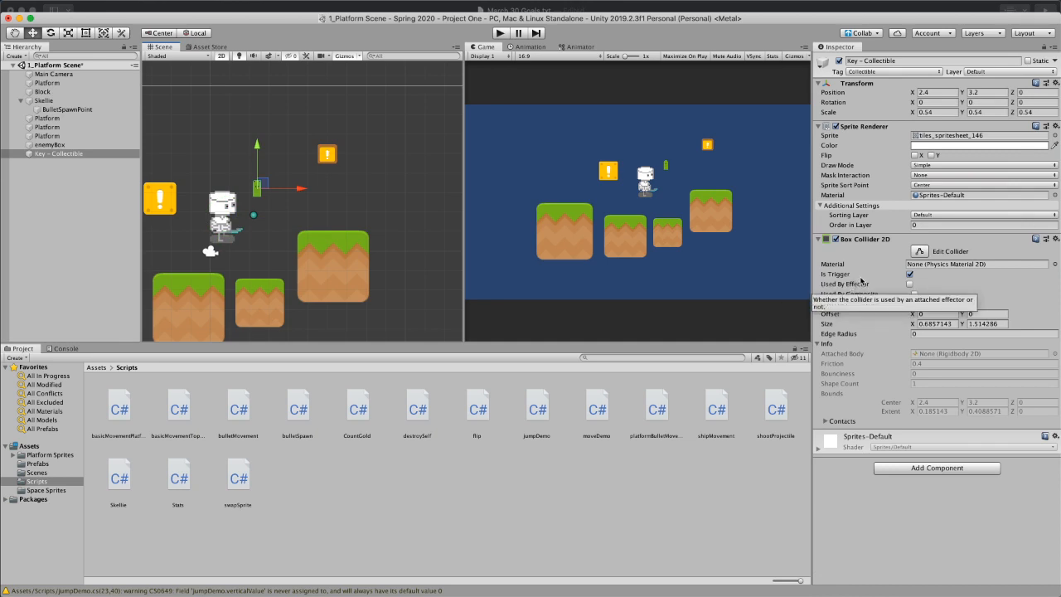
pyautogui.click(76, 101)
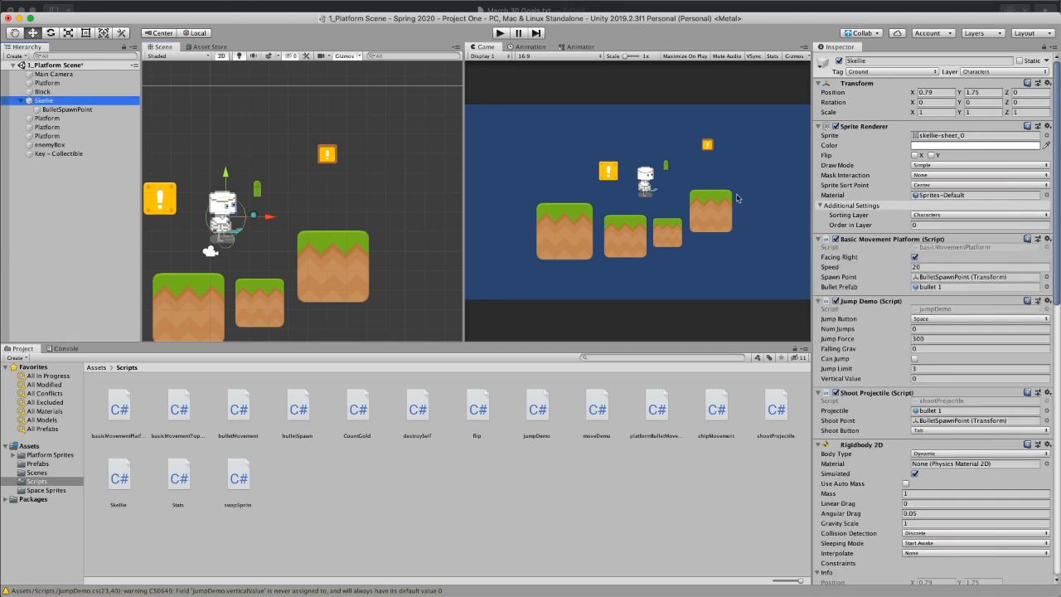
pyautogui.scroll(-10, 924, 358)
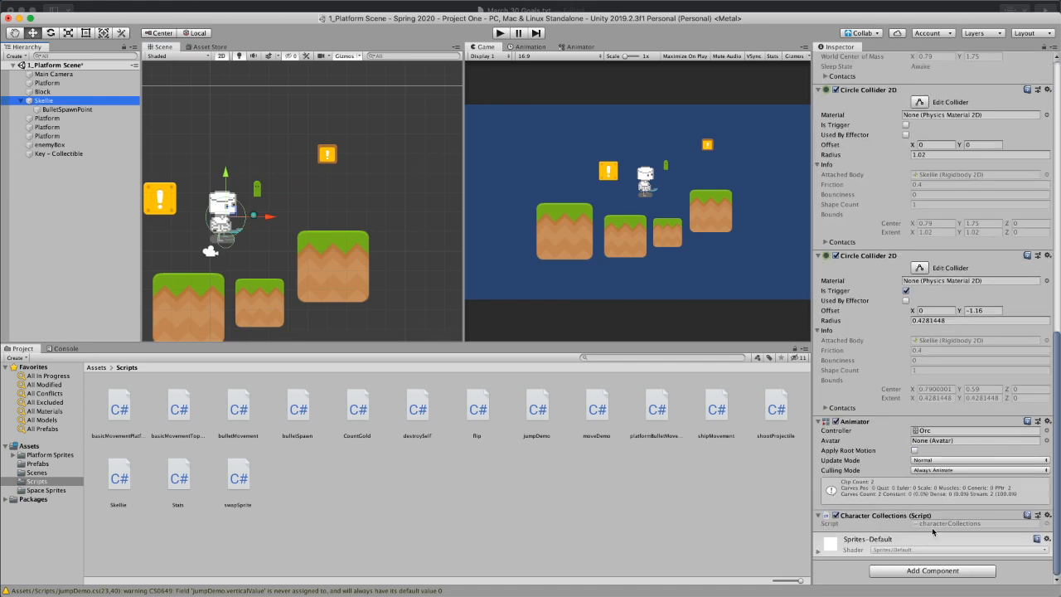
pyautogui.doubleClick(937, 524)
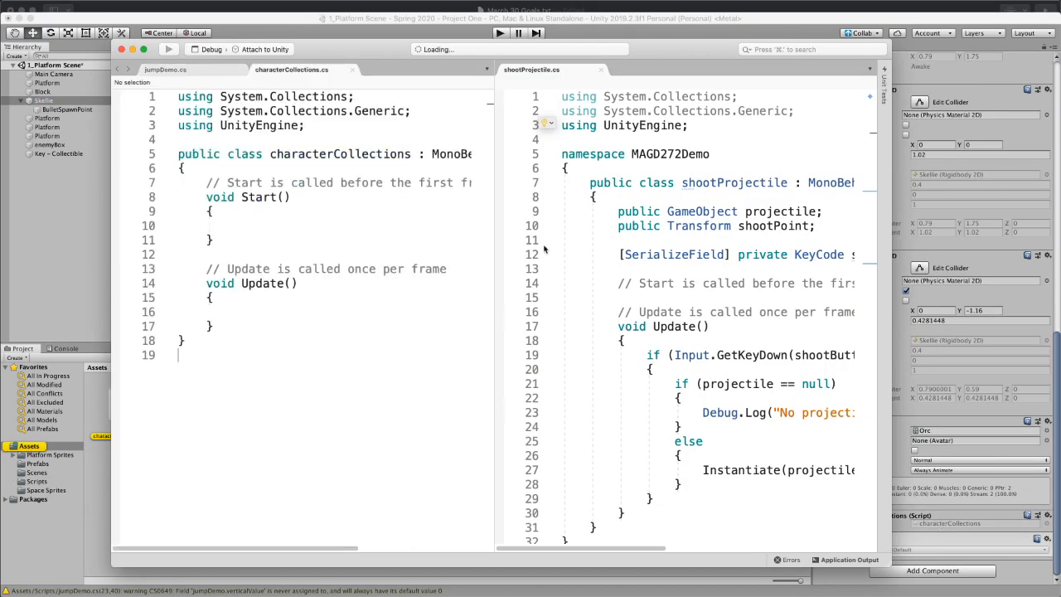
pyautogui.click(600, 70)
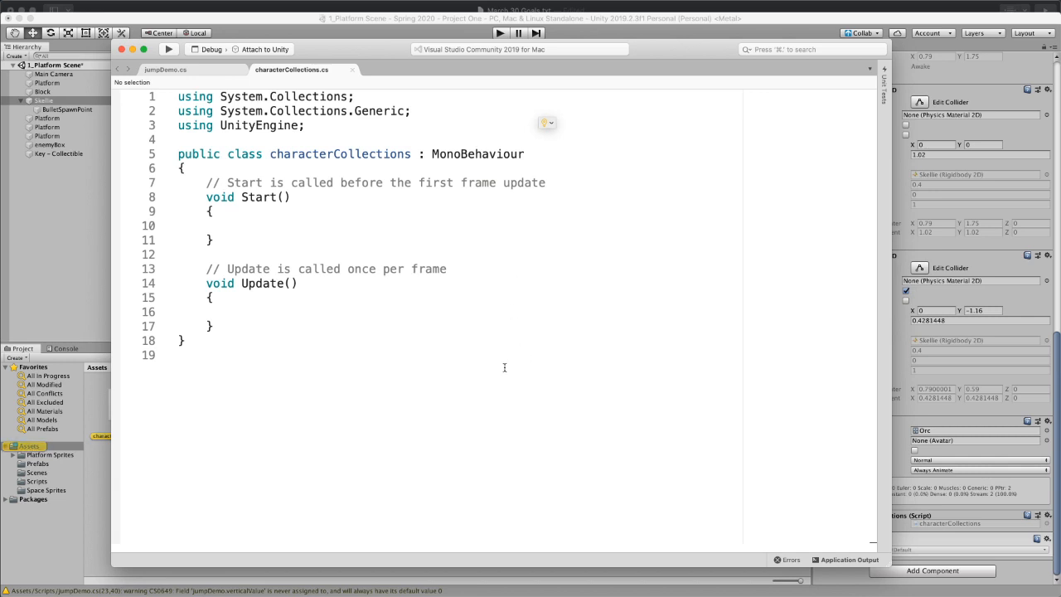
# Step: Add an OnTriggerEnter2D(Collider2D collision) method below Update in the characterCollections class
pyautogui.click(300, 138)
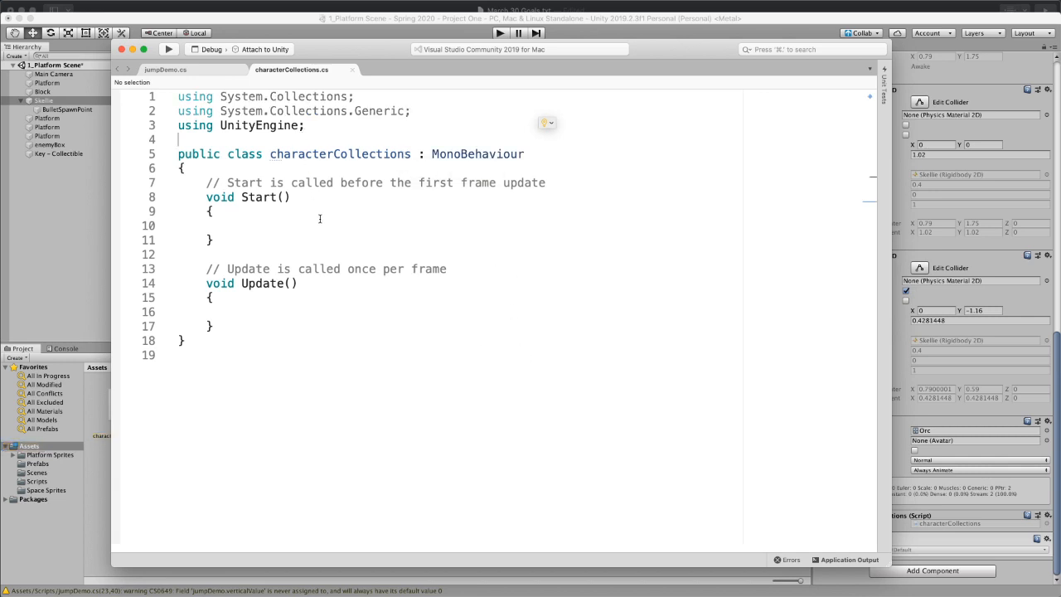
pyautogui.press('Down')
pyautogui.press('Down')
pyautogui.click(266, 333)
pyautogui.press('Return')
pyautogui.press('Return')
pyautogui.press('Return')
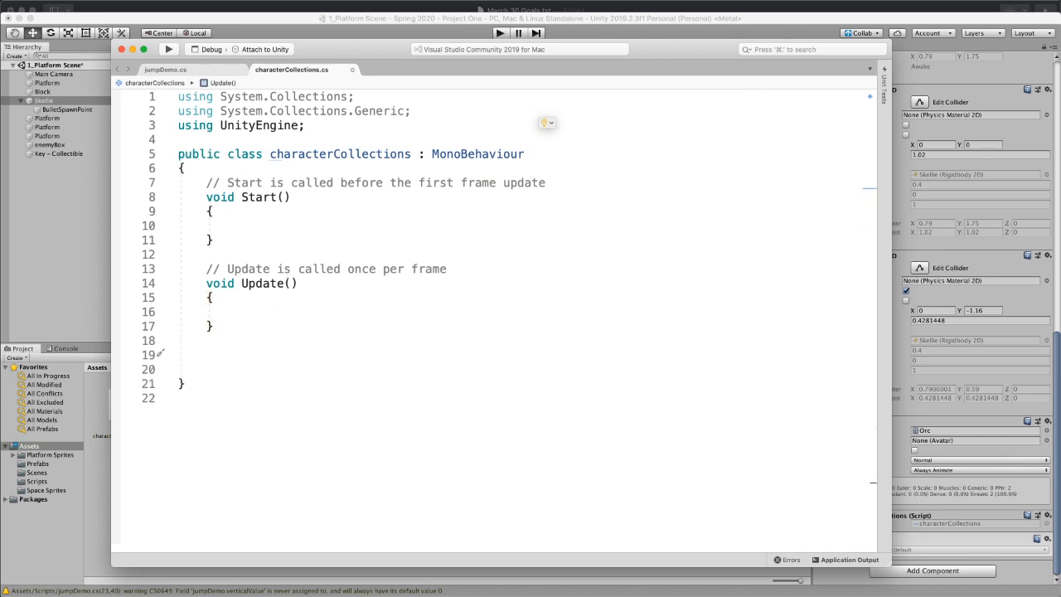
pyautogui.write('OnTrigg')
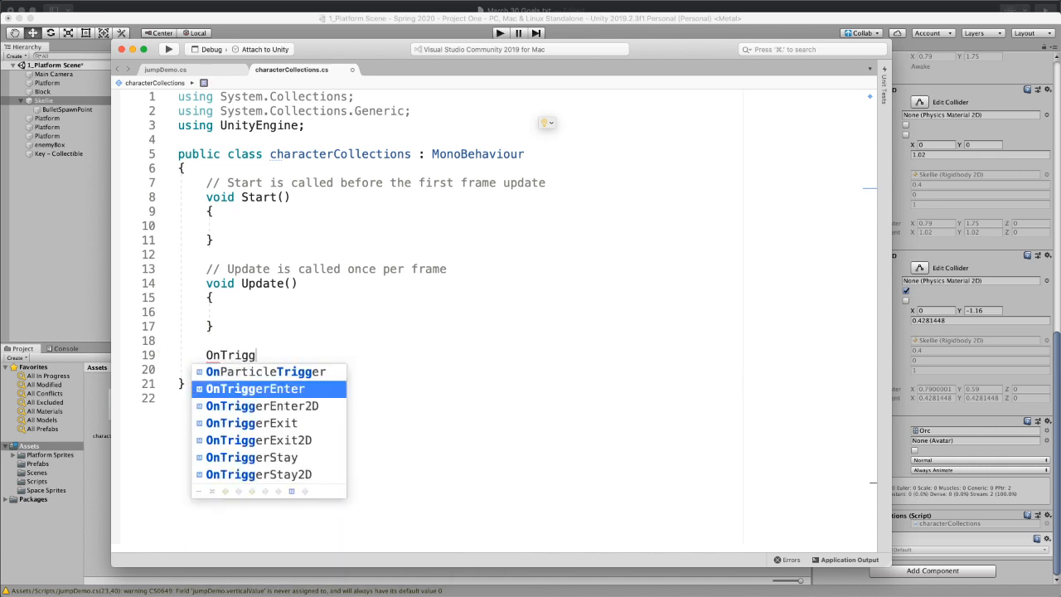
pyautogui.press('Down')
pyautogui.press('Return')
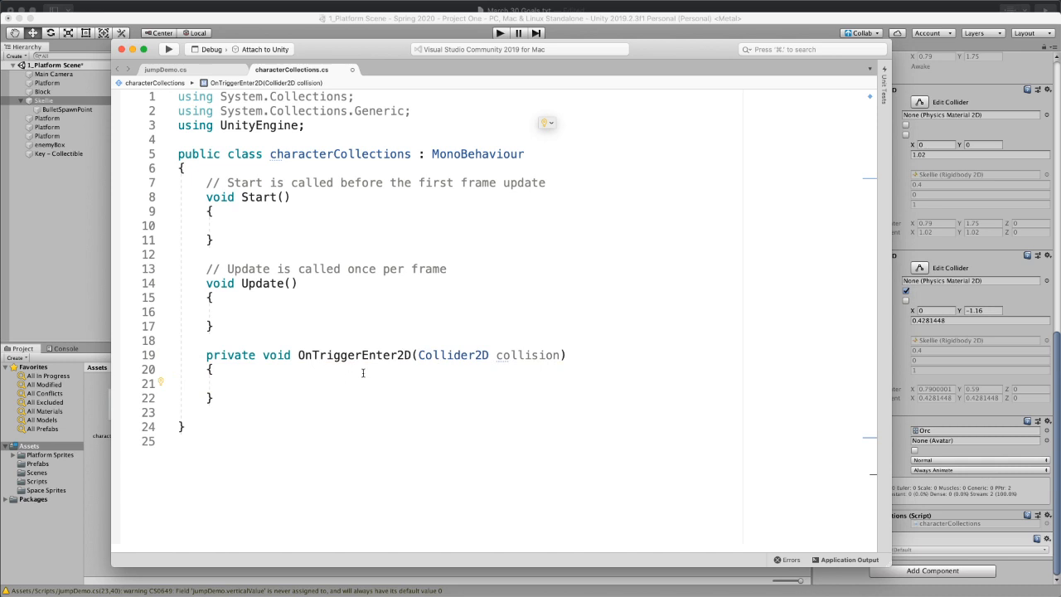
# Step: Switch back to Unity, duplicate Key – Collectible, and move the copy horizontally to about X 5.4
pyautogui.click(475, 37)
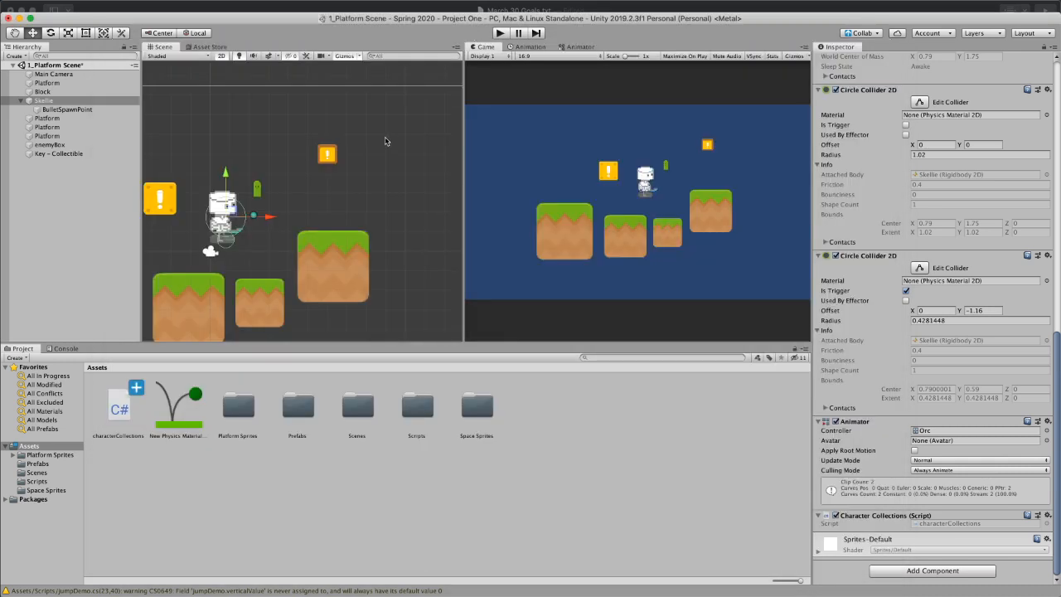
pyautogui.click(259, 189)
pyautogui.moveTo(265, 180); pyautogui.dragTo(284, 176, button='middle')
pyautogui.click(77, 155)
pyautogui.press('super+d')
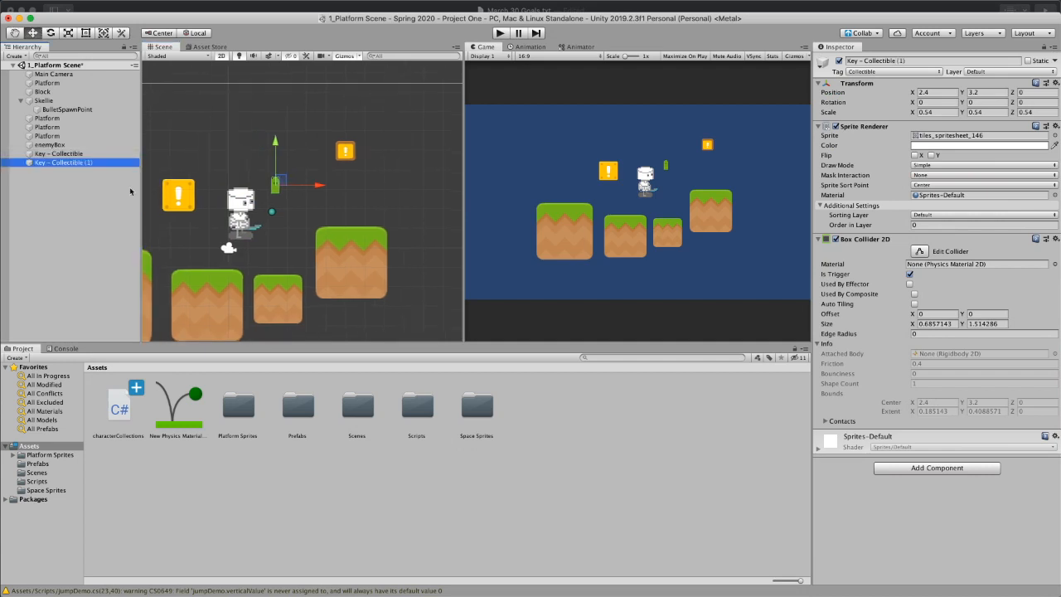
pyautogui.moveTo(317, 185); pyautogui.dragTo(377, 185)
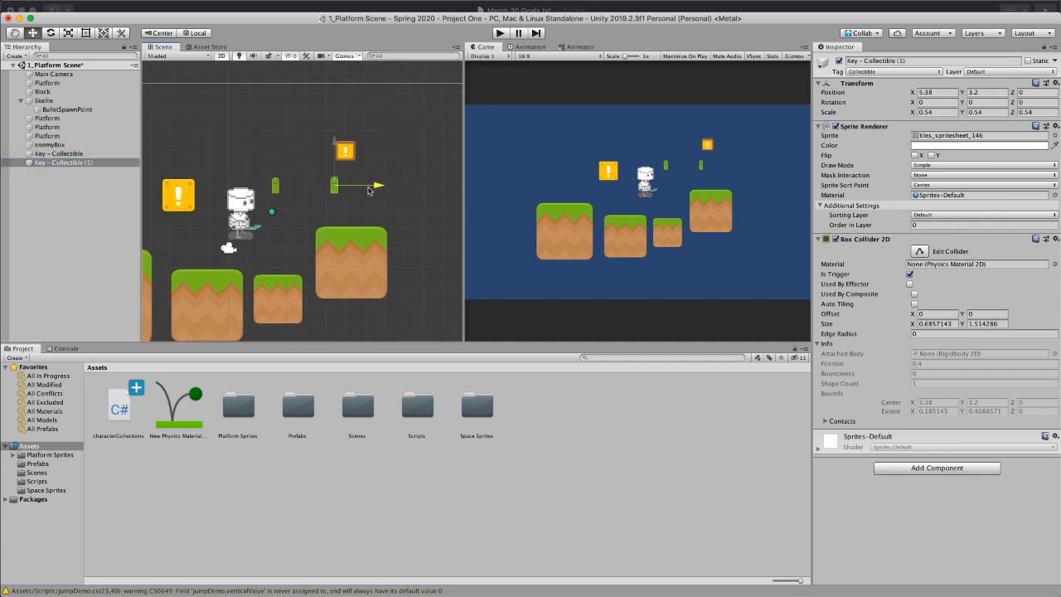
# Step: Lower the original Key – Collectible beside Skellie to about Y 2.38
pyautogui.click(277, 186)
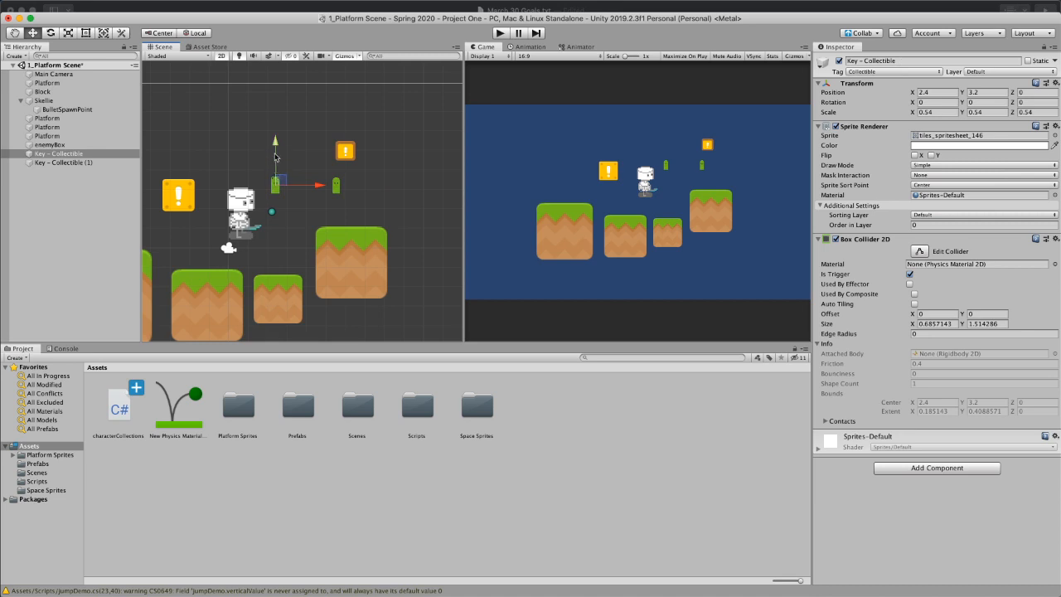
pyautogui.moveTo(276, 149); pyautogui.dragTo(276, 164)
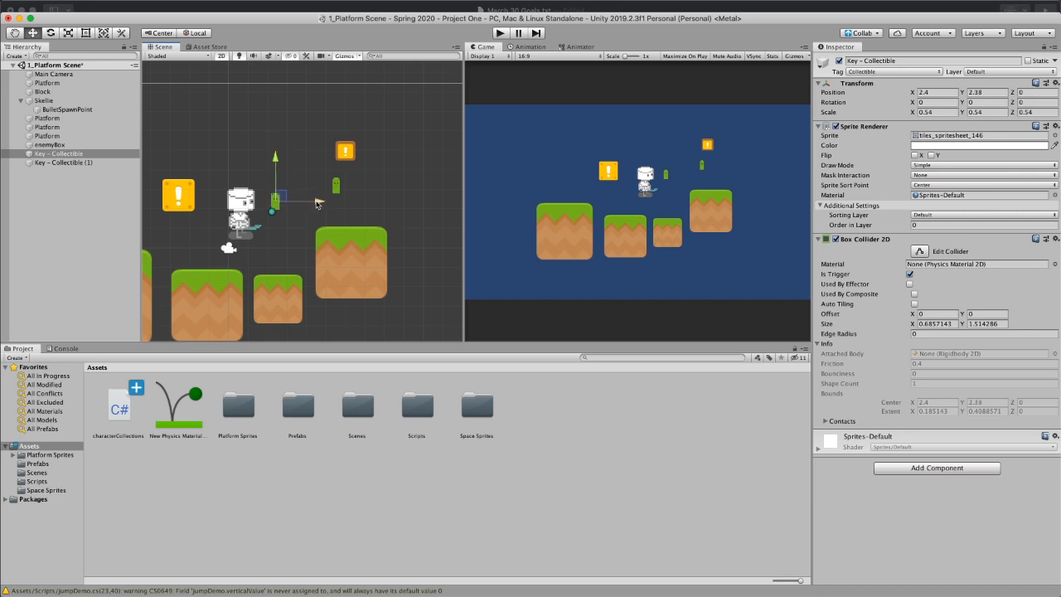
# Step: Move the original Key – Collectible slightly farther from Skellie, and keep the duplicate key's tag set to Collectible
pyautogui.moveTo(320, 201); pyautogui.dragTo(338, 203)
pyautogui.click(414, 177)
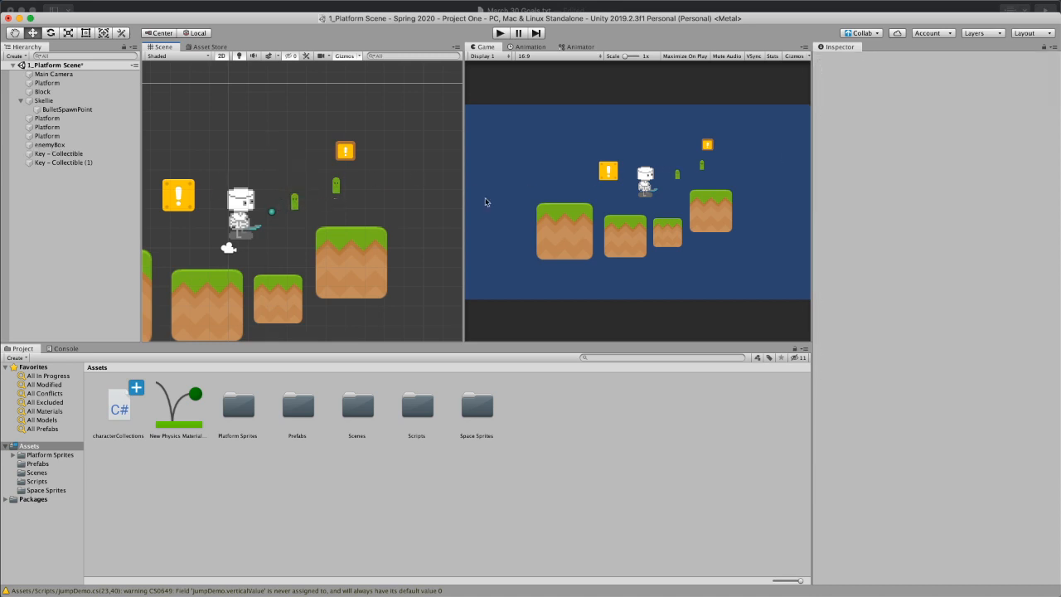
pyautogui.click(338, 187)
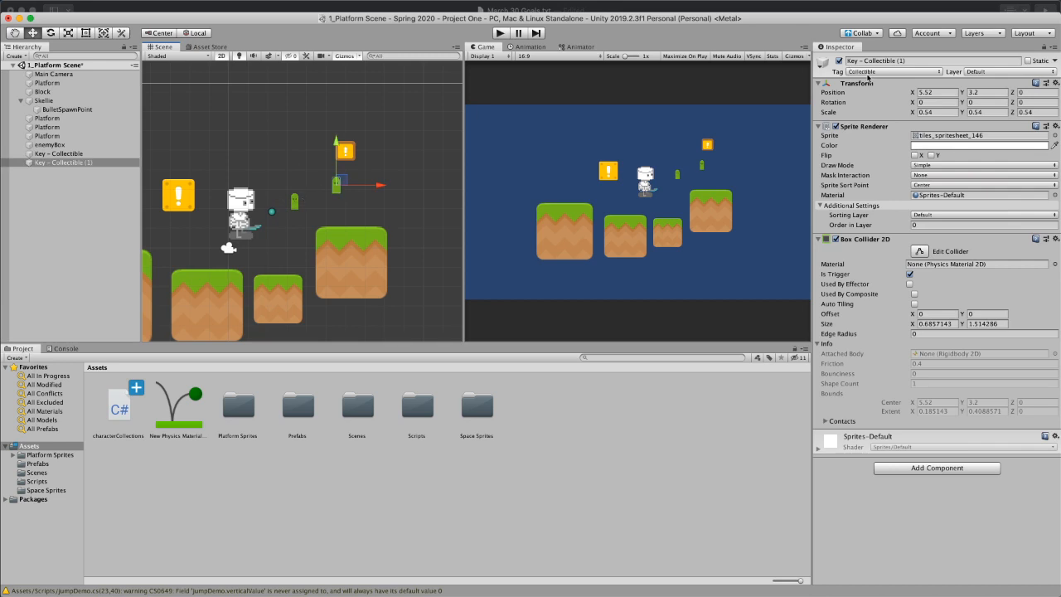
pyautogui.click(868, 73)
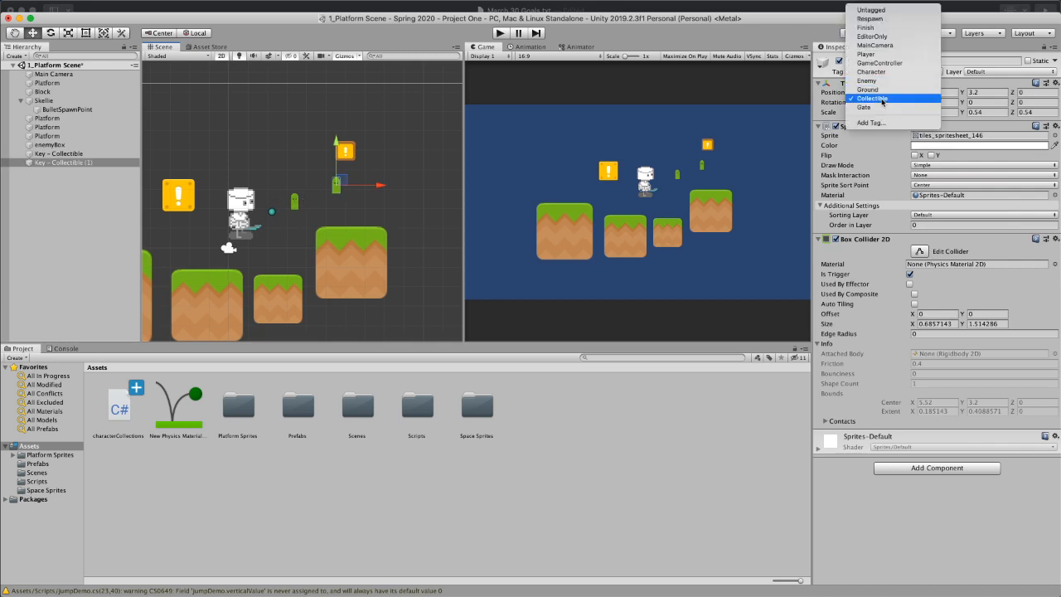
pyautogui.click(819, 506)
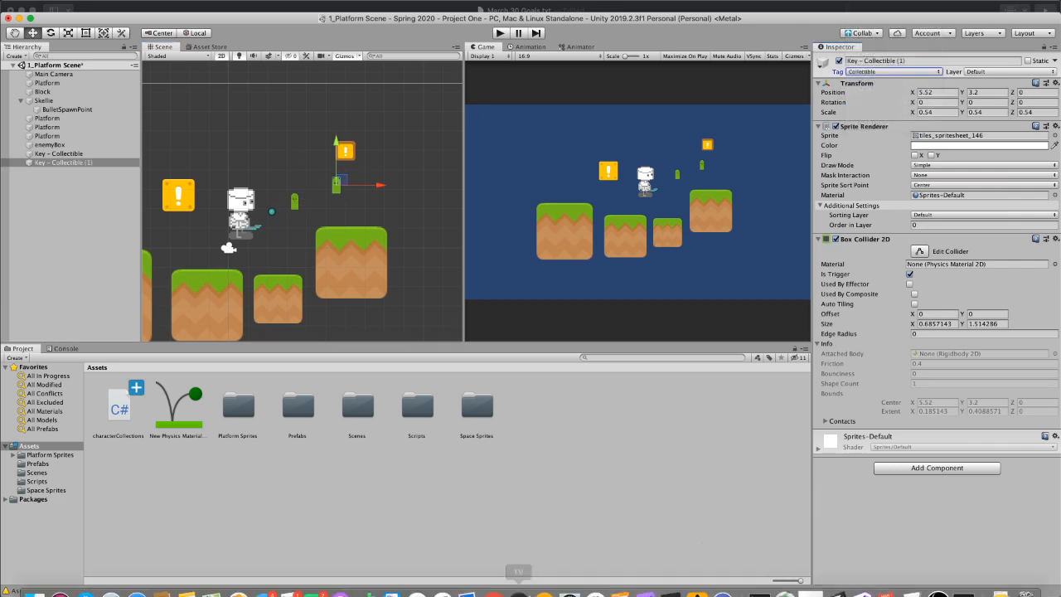
# Step: Switch back to characterCollections.cs in Visual Studio and place the cursor inside the OnTriggerEnter2D body
pyautogui.click(862, 580)
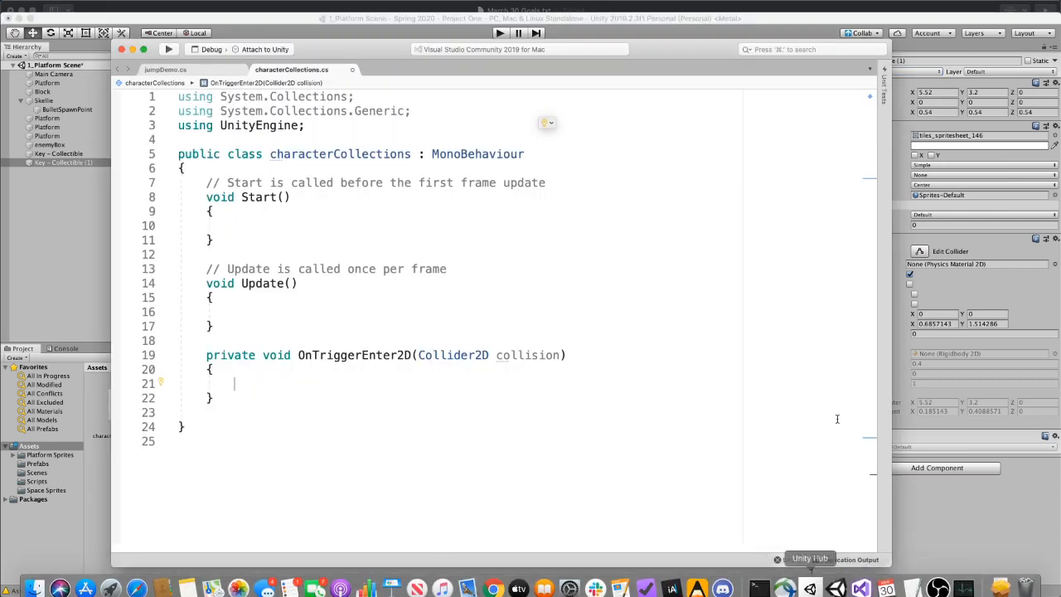
pyautogui.scroll(-2, 327, 398)
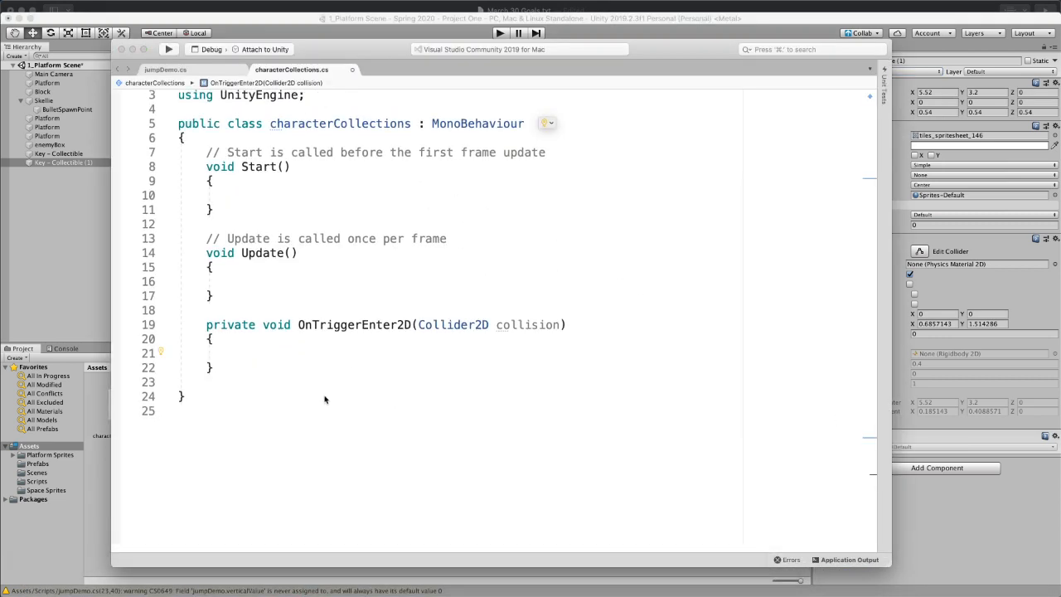
pyautogui.click(254, 355)
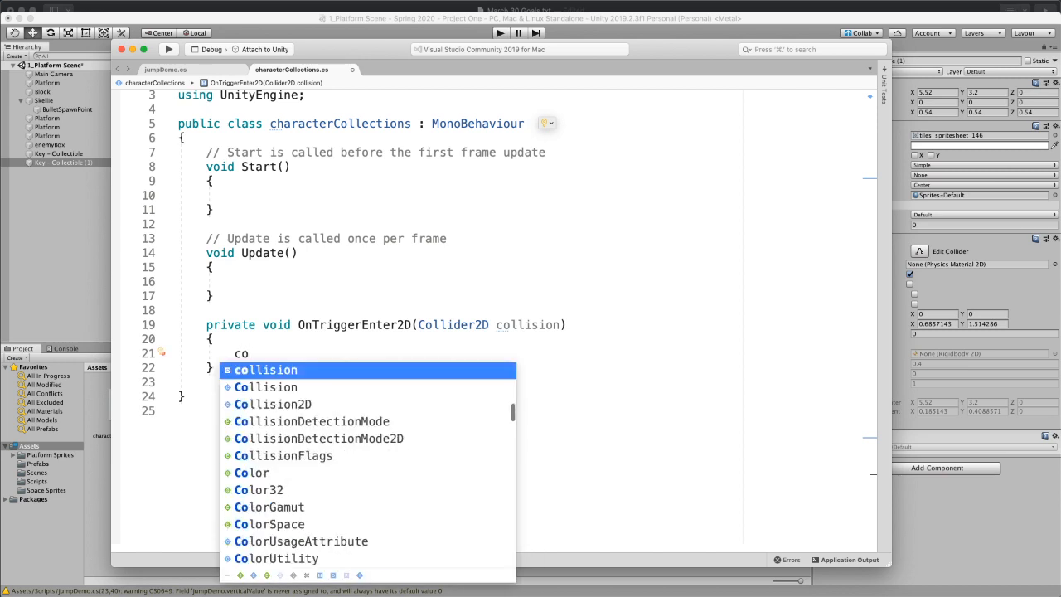
pyautogui.press('Return')
pyautogui.press('BackSpace')
pyautogui.press('BackSpace')
pyautogui.press('BackSpace')
pyautogui.press('BackSpace')
pyautogui.press('BackSpace')
pyautogui.press('BackSpace')
pyautogui.press('BackSpace')
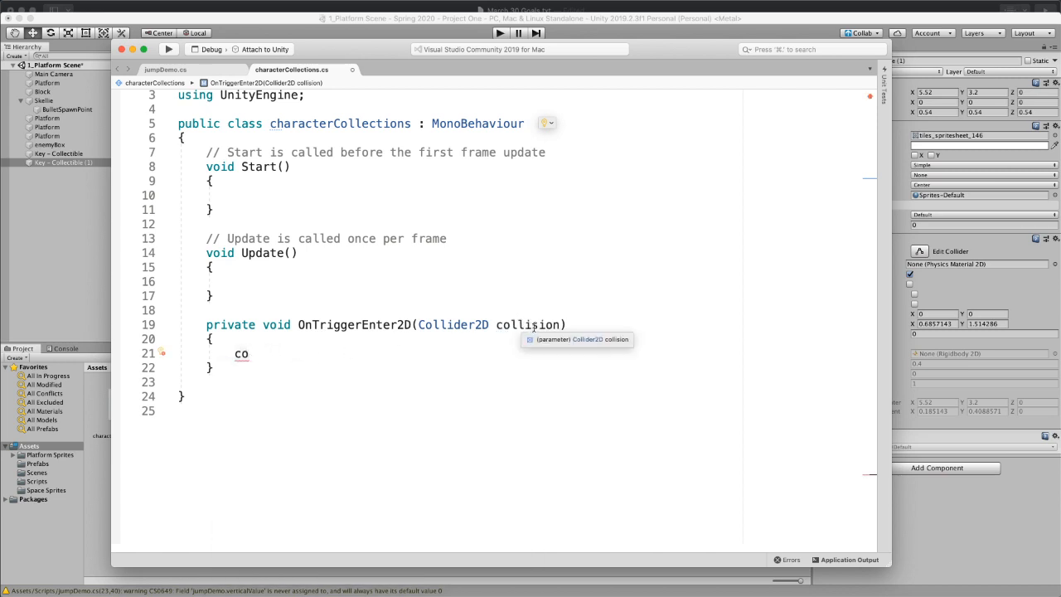
pyautogui.press('BackSpace')
pyautogui.press('BackSpace')
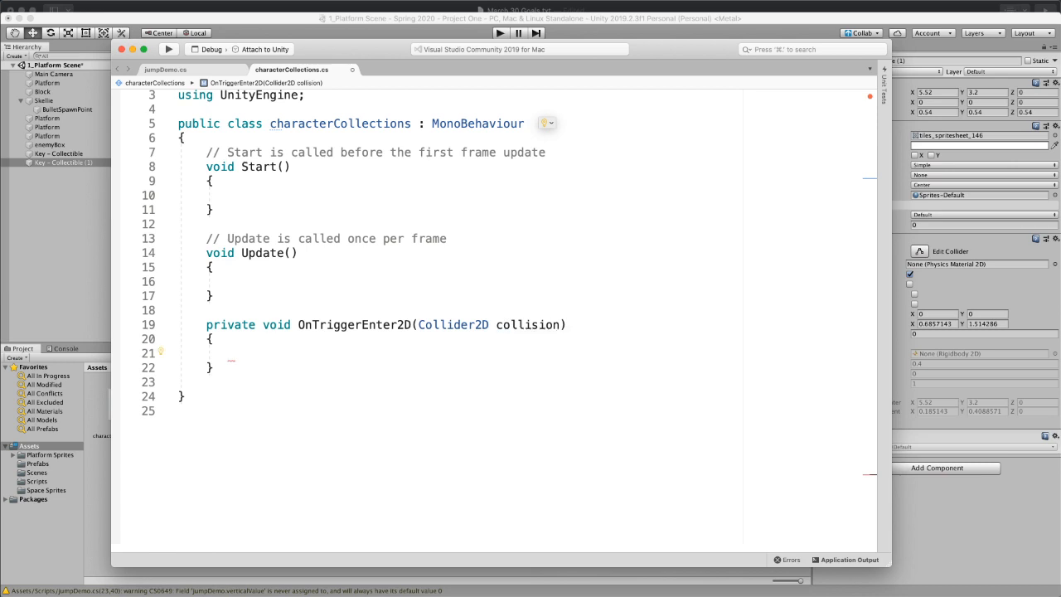
# Step: Enter collision.CompareTag inside the OnTriggerEnter2D body
pyautogui.write('coll')
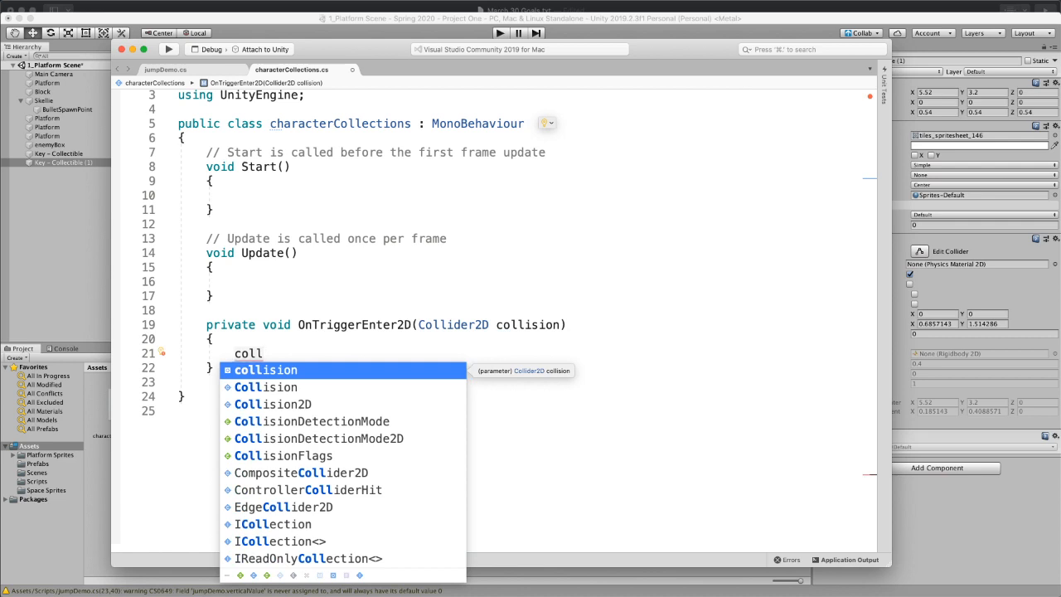
pyautogui.press('Down')
pyautogui.press('Down')
pyautogui.press('Up')
pyautogui.press('Up')
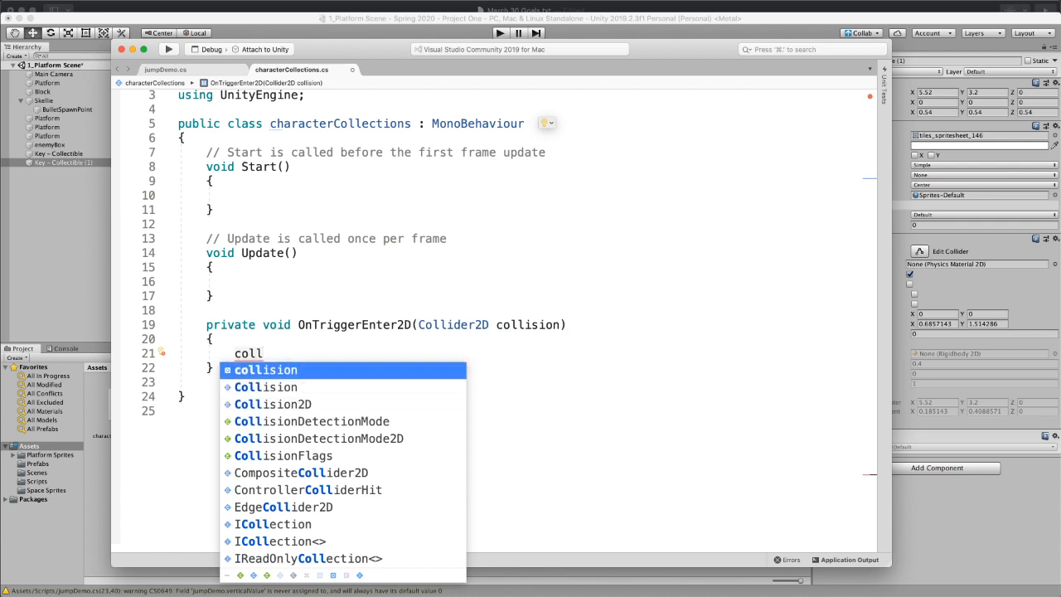
pyautogui.press('Return')
pyautogui.write('.com')
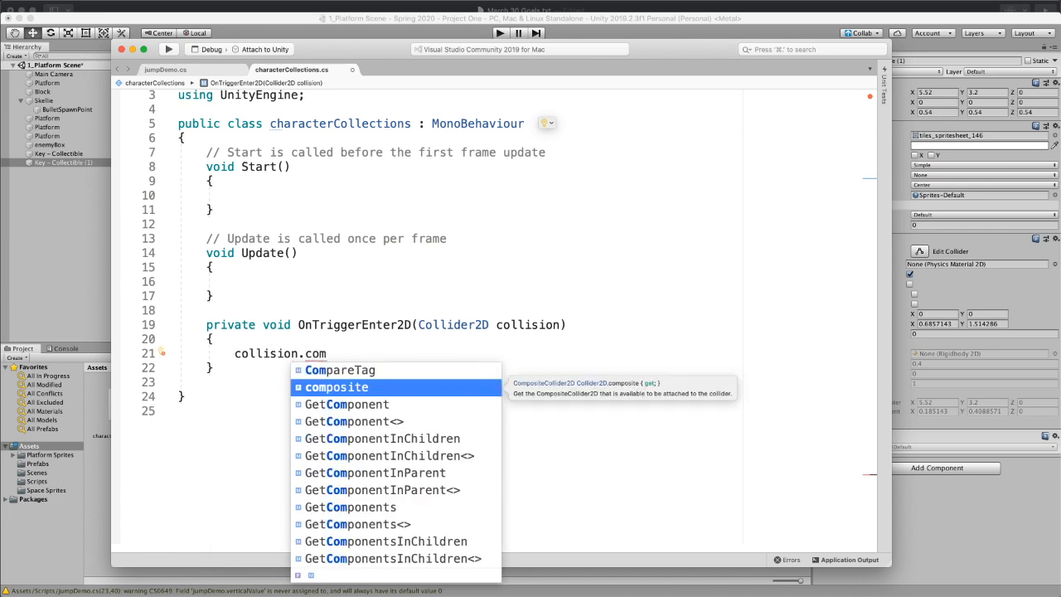
pyautogui.press('Down')
pyautogui.press('Up')
pyautogui.press('Up')
pyautogui.press('Return')
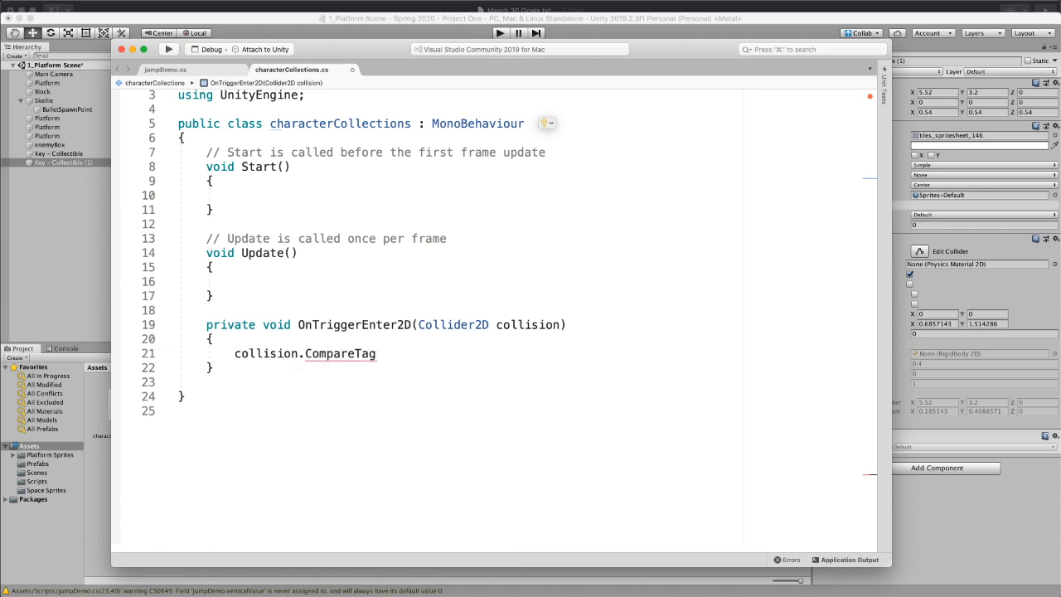
# Step: Wrap the CompareTag call in an if condition and pass it the tag "Collectible"
pyautogui.press('super+Left')
pyautogui.write('if(')
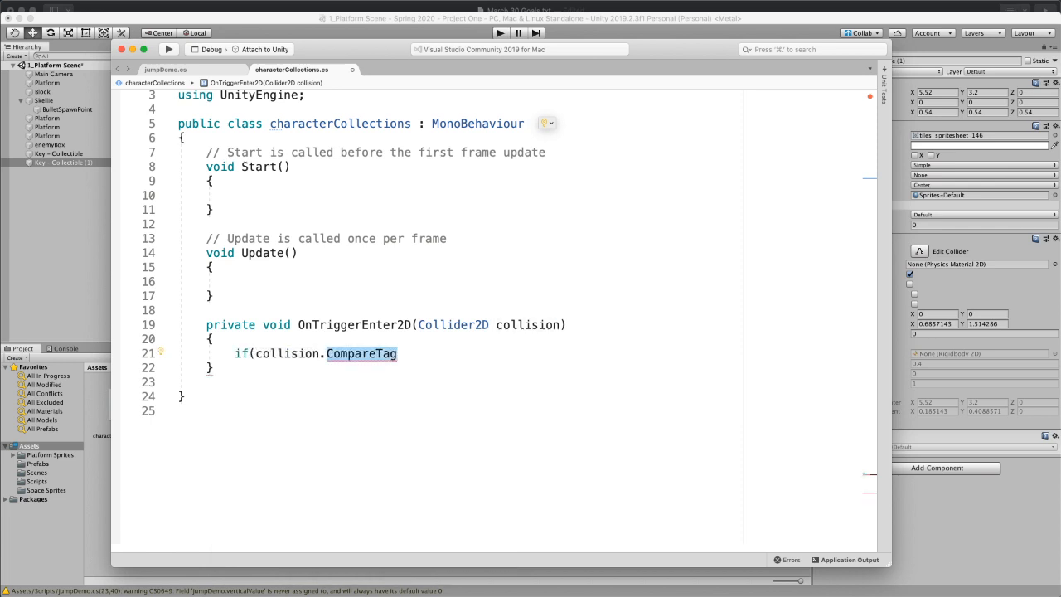
pyautogui.write('("')
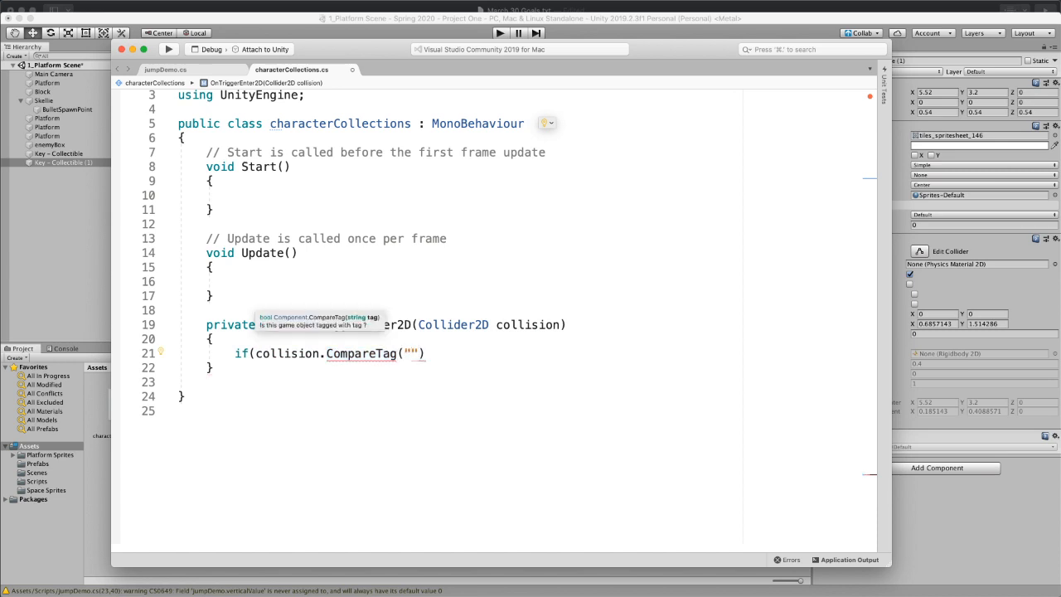
pyautogui.write('Collectile')
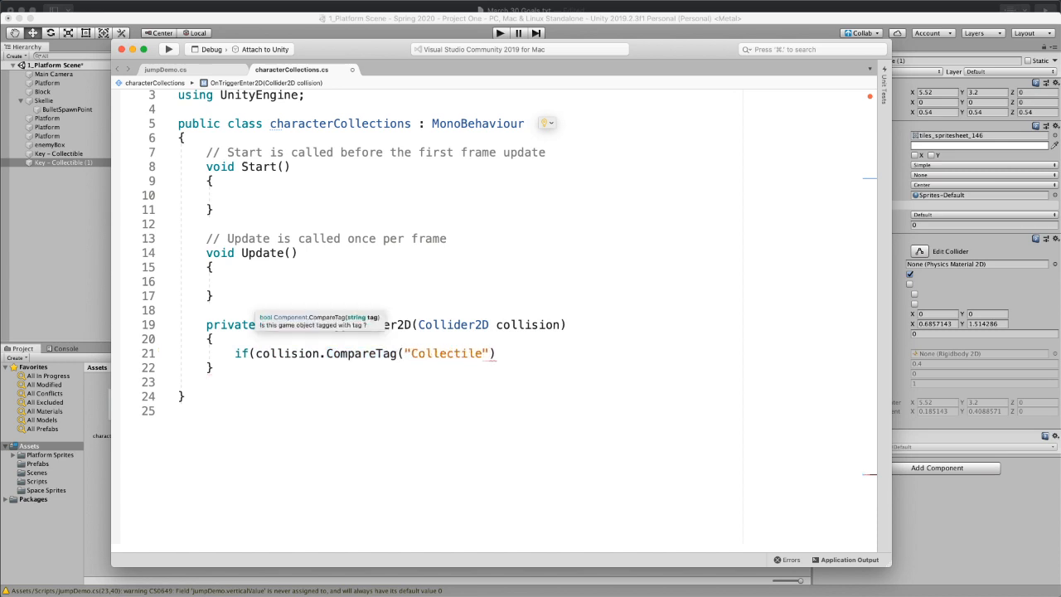
pyautogui.press('BackSpace')
pyautogui.press('BackSpace')
pyautogui.write('ble')
pyautogui.press('End')
pyautogui.write(')')
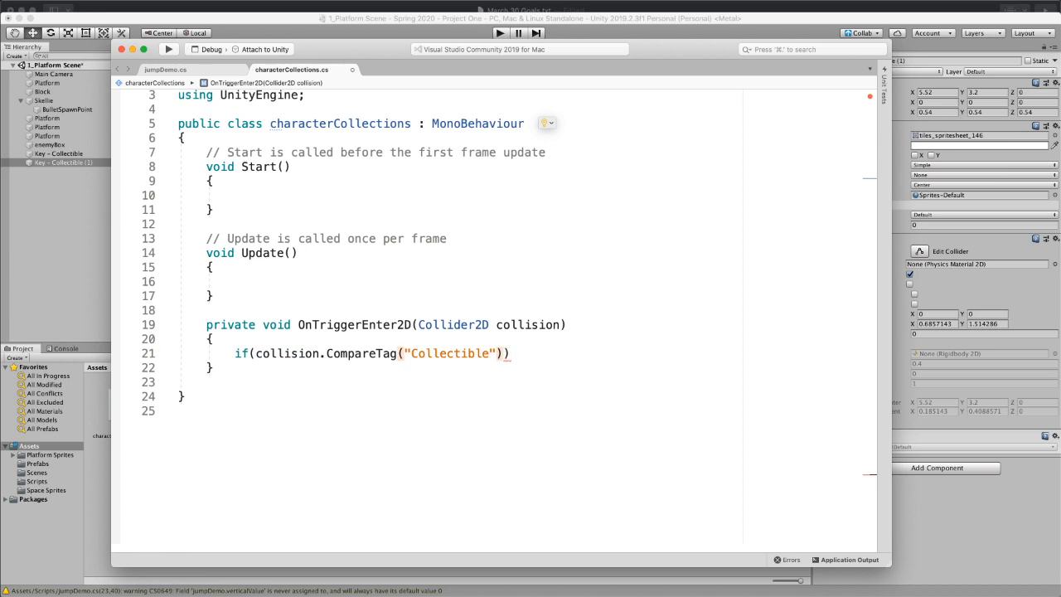
# Step: Add a braced block to the if statement containing the comment "// oh we ran into a collectible!"
pyautogui.write(' {')
pyautogui.press('Return')
pyautogui.write('// ')
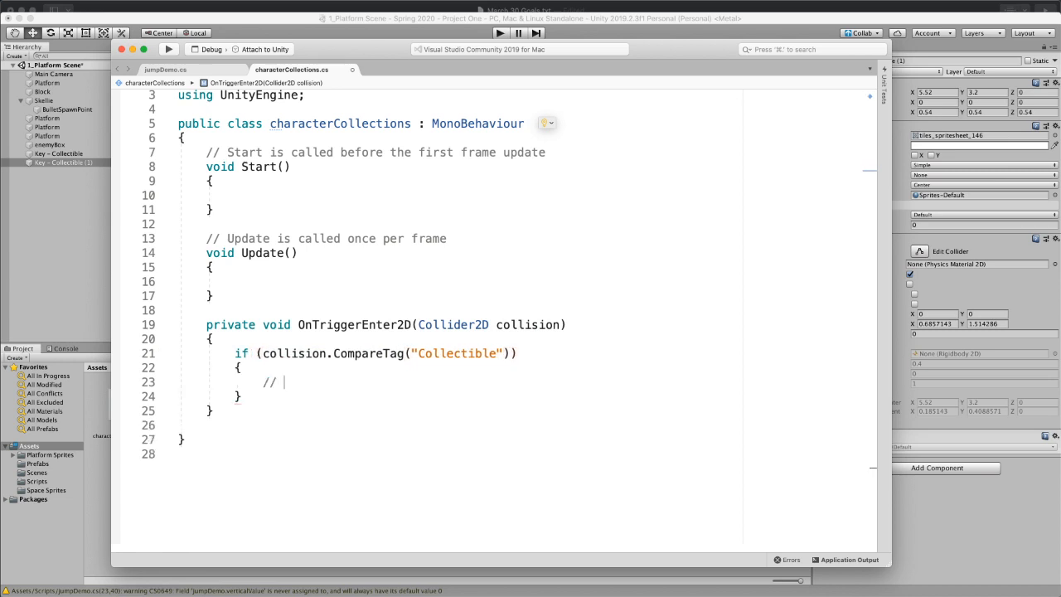
pyautogui.write('oh we ran into a collectible!')
pyautogui.press('Return')
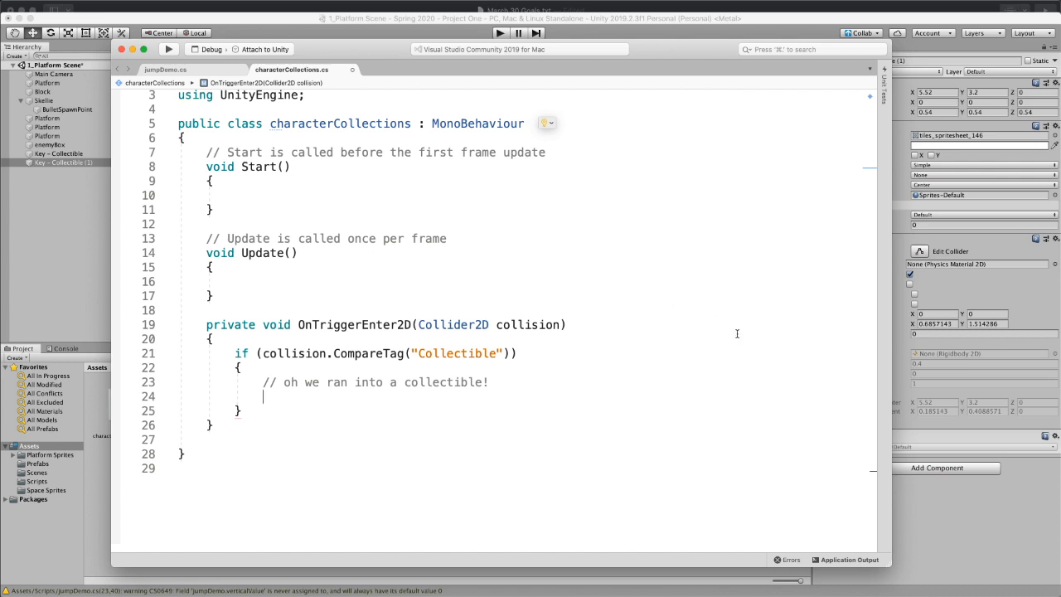
pyautogui.moveTo(891, 566); pyautogui.dragTo(827, 536)
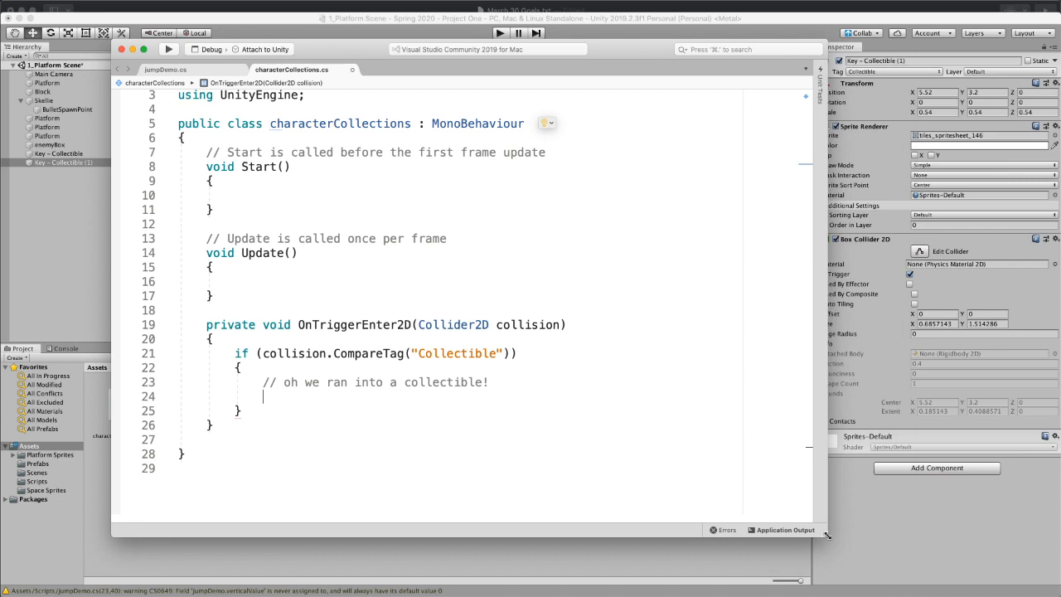
pyautogui.write('co')
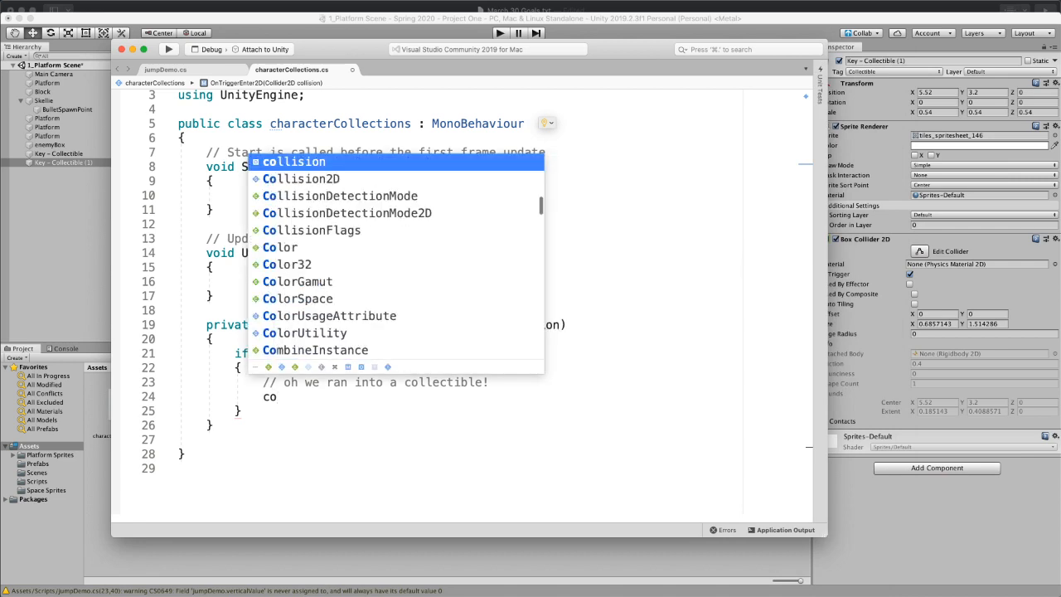
pyautogui.press('BackSpace')
pyautogui.press('BackSpace')
pyautogui.write('ga')
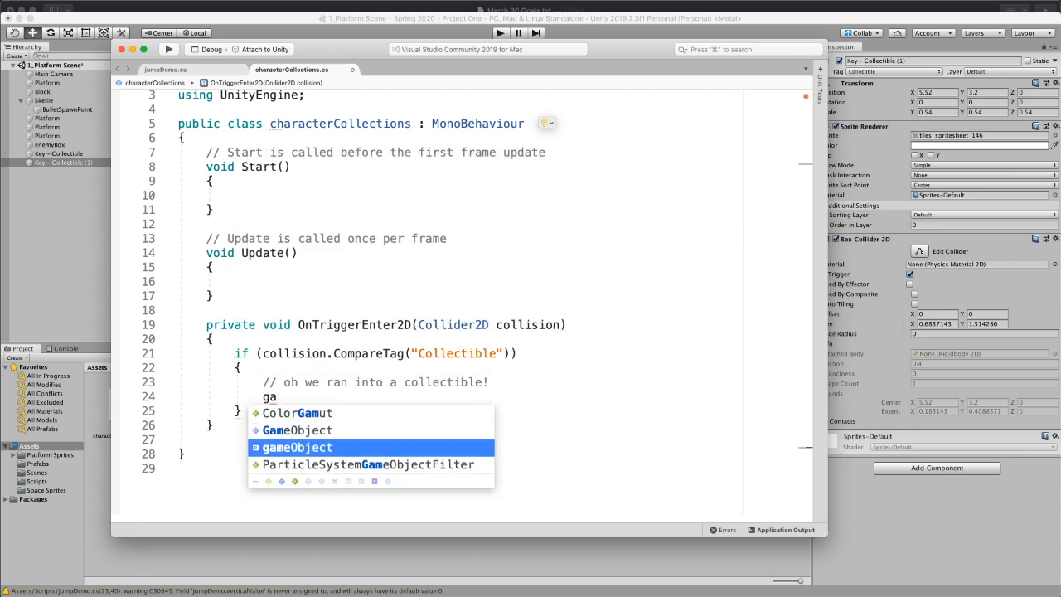
pyautogui.press('BackSpace')
pyautogui.press('BackSpace')
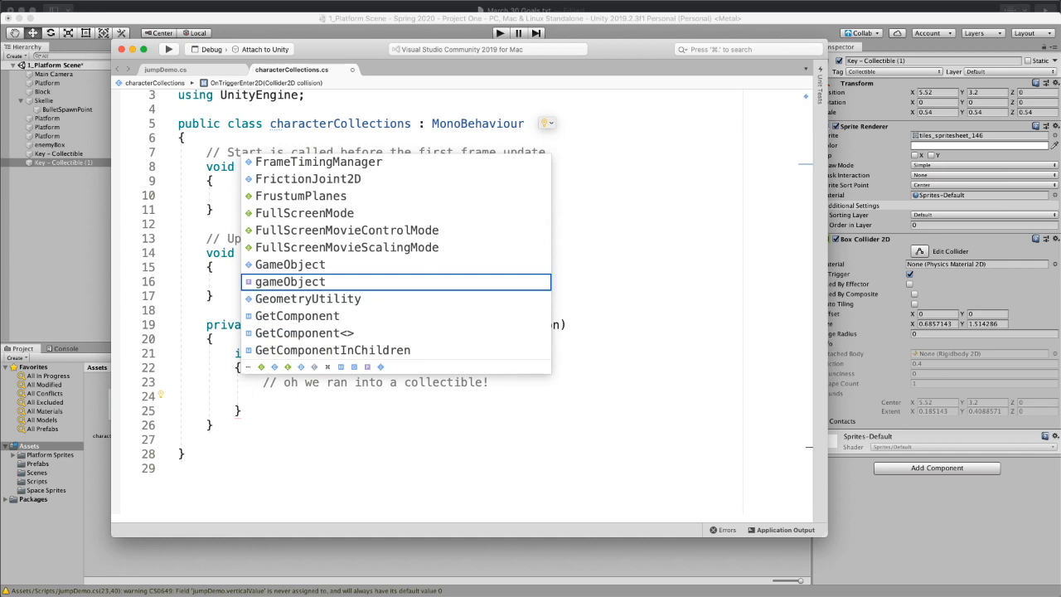
# Step: Add Destroy(collision.gameObject); below the comment in the if block, and delete the blank line after the OnTriggerEnter2D method
pyautogui.write('coll')
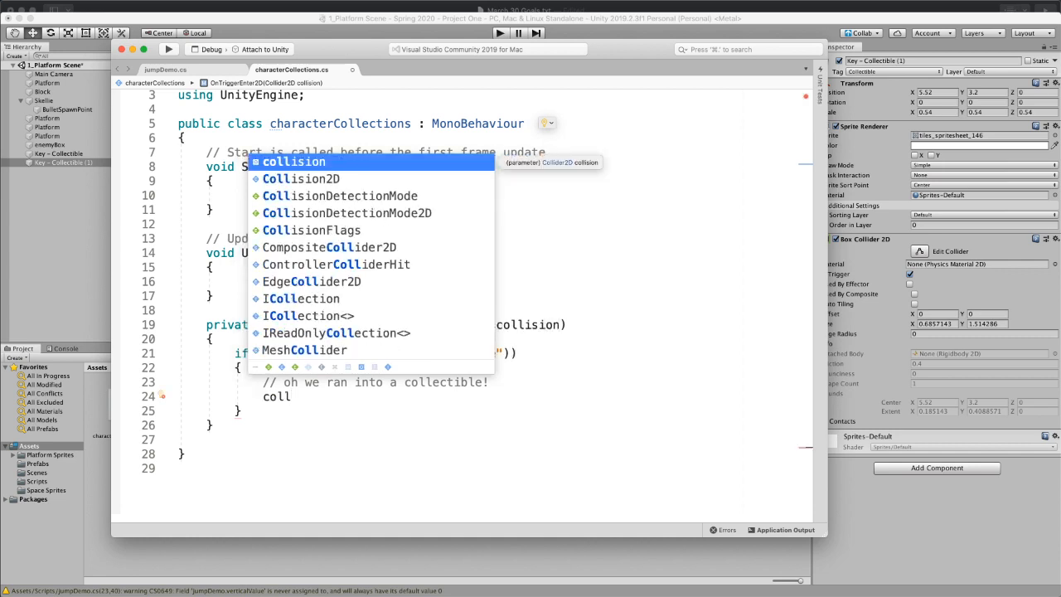
pyautogui.write('ision.game')
pyautogui.press('Return')
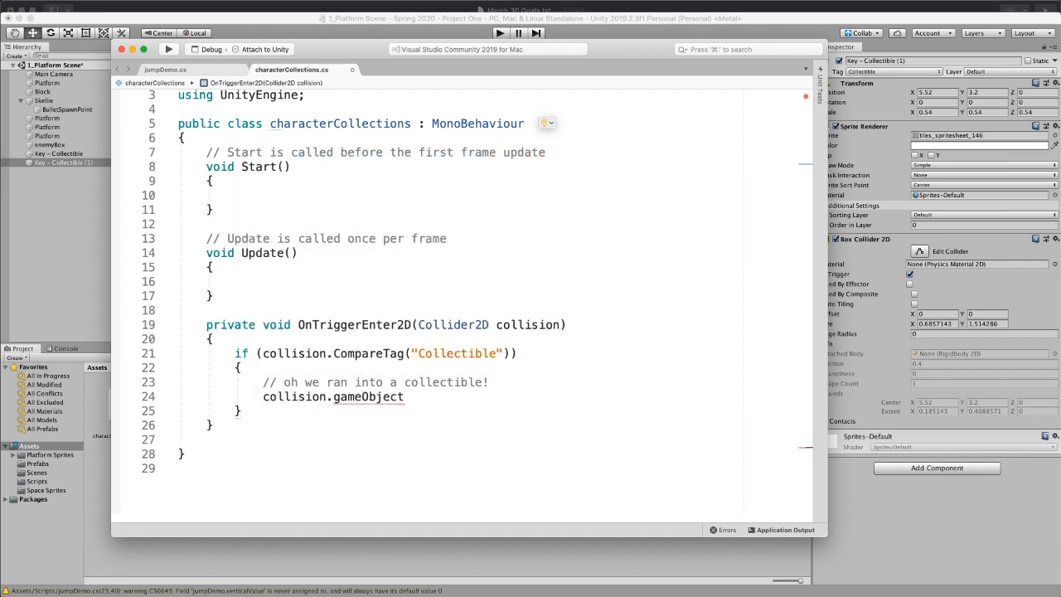
pyautogui.write(')')
pyautogui.write('(')
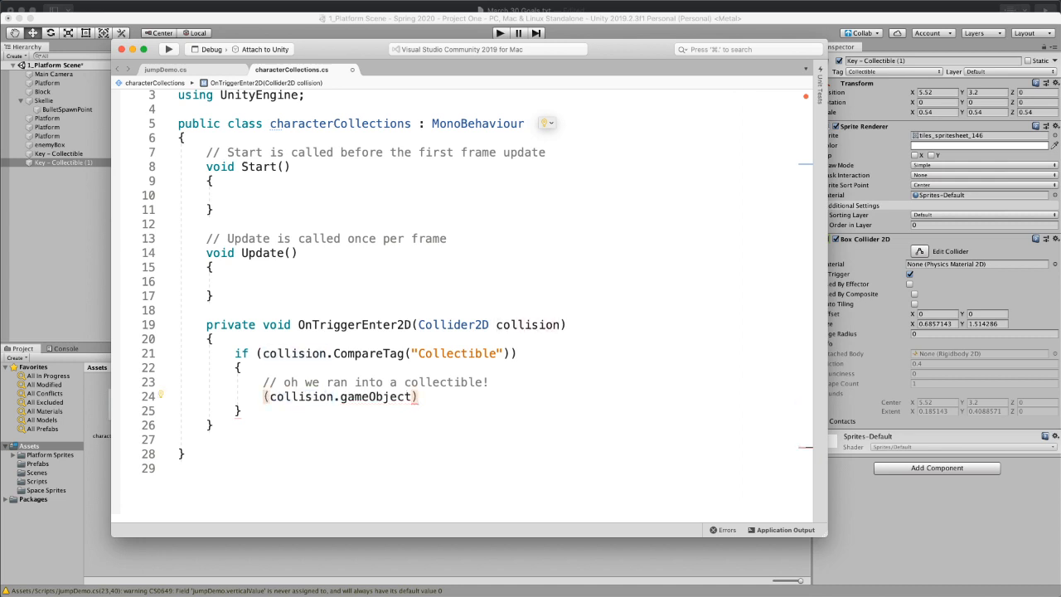
pyautogui.write('Destr')
pyautogui.press('Return')
pyautogui.press('Right')
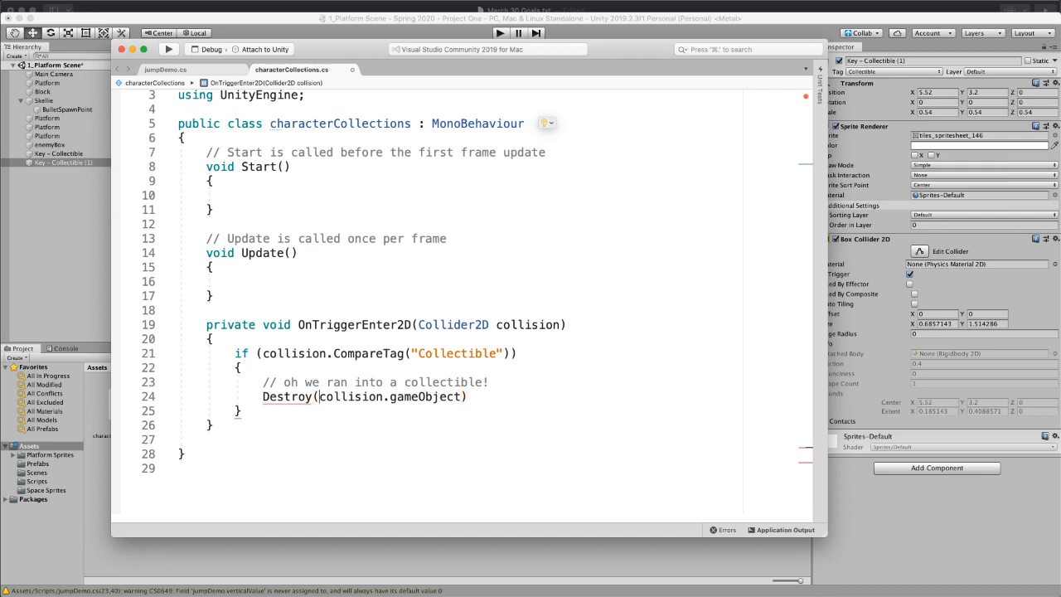
pyautogui.write(';')
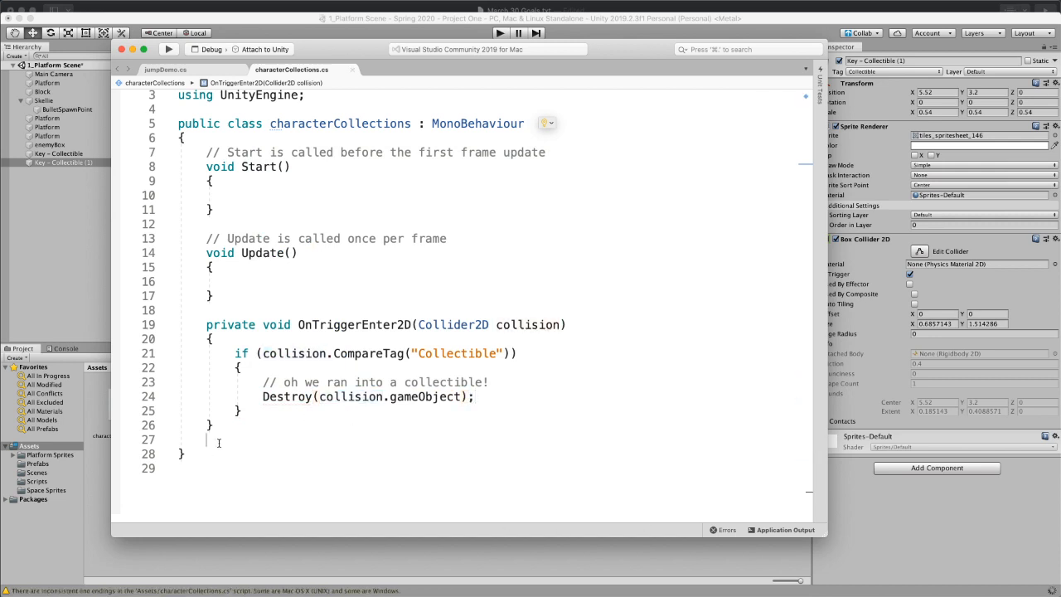
pyautogui.press('BackSpace')
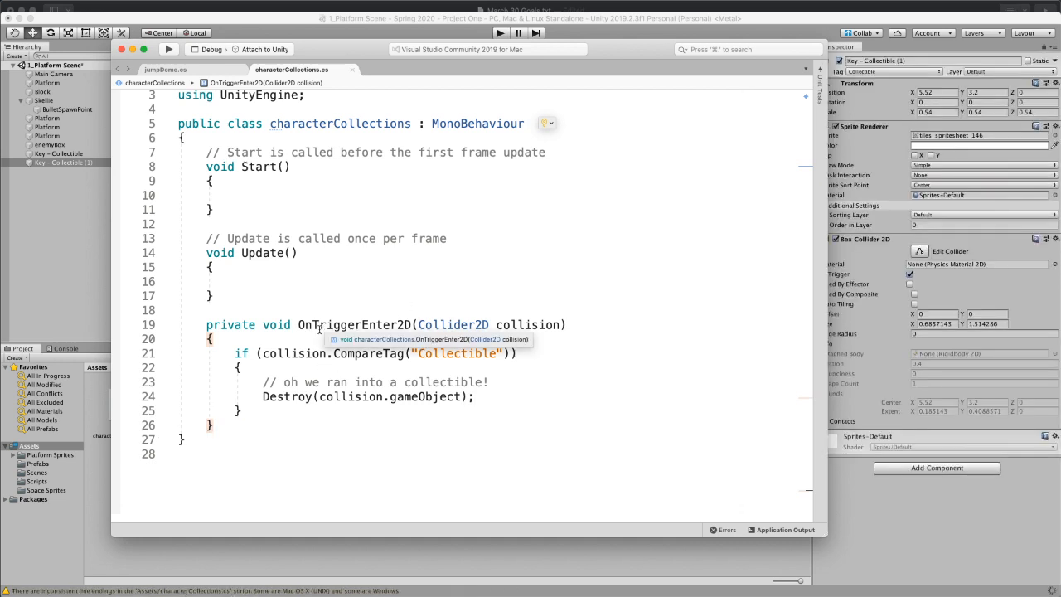
pyautogui.moveTo(301, 325); pyautogui.dragTo(370, 325)
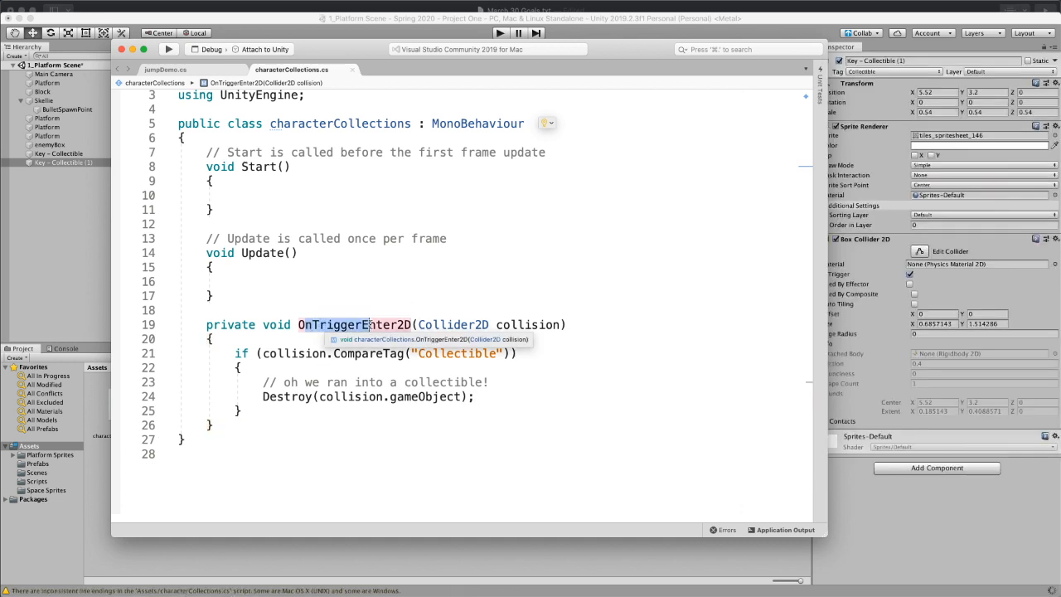
pyautogui.click(319, 368)
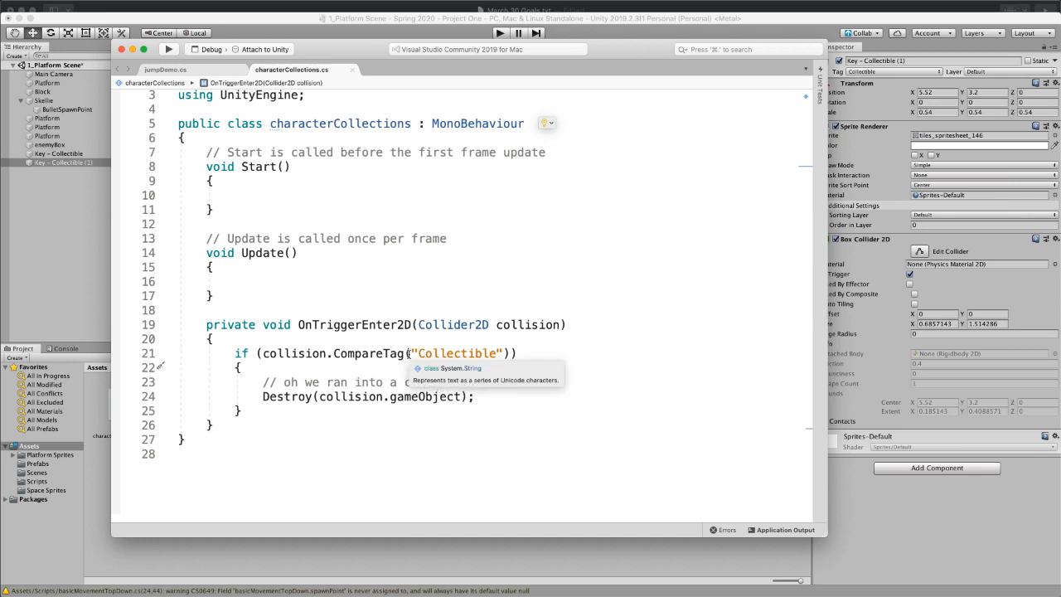
pyautogui.doubleClick(493, 356)
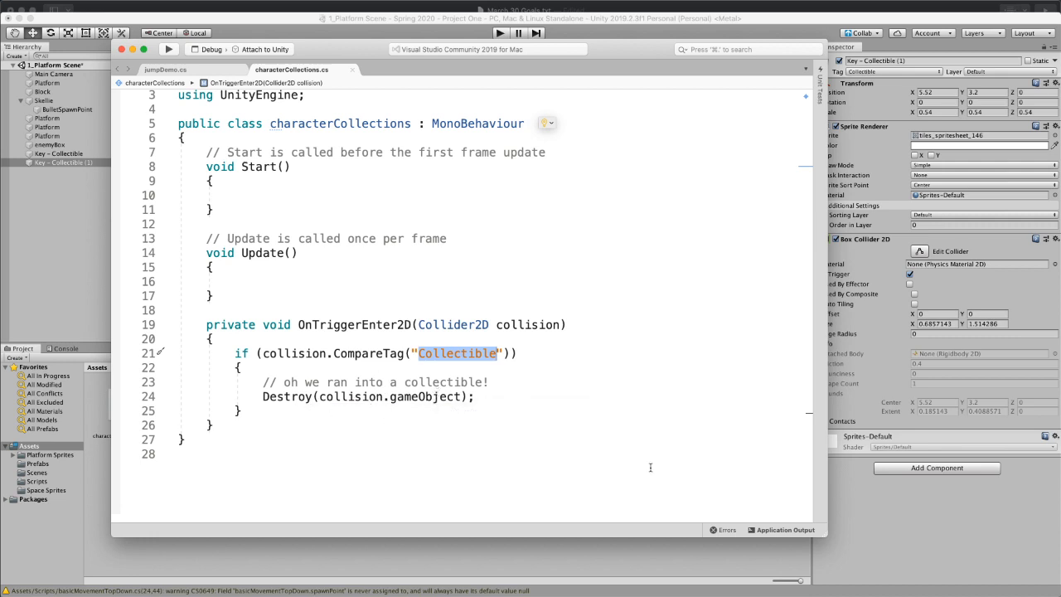
# Step: Switch to Unity, play the scene, and jump Skellie to the right through both keys to test collecting them
pyautogui.click(848, 507)
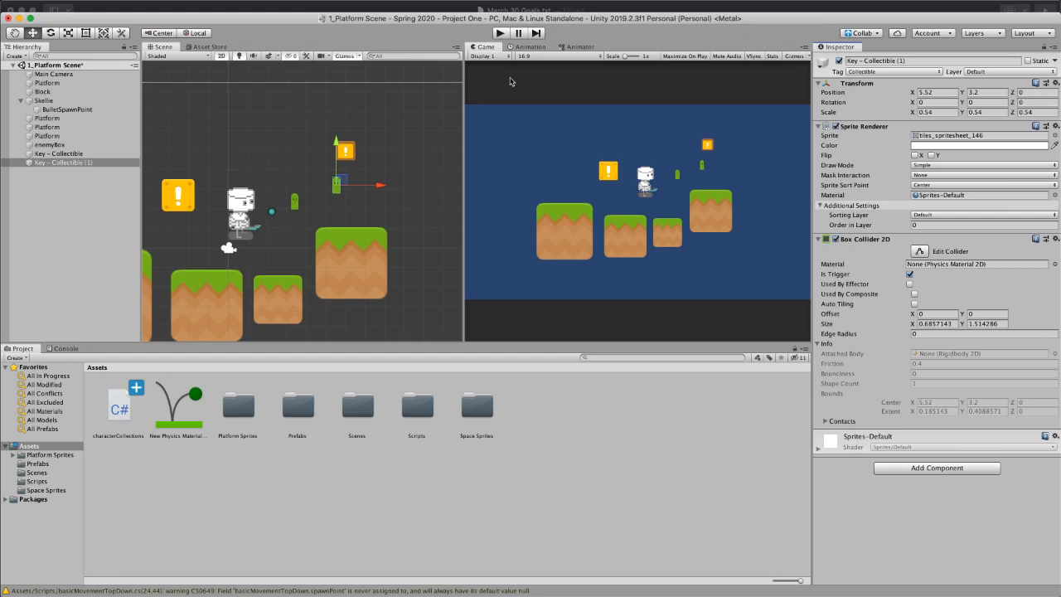
pyautogui.click(500, 33)
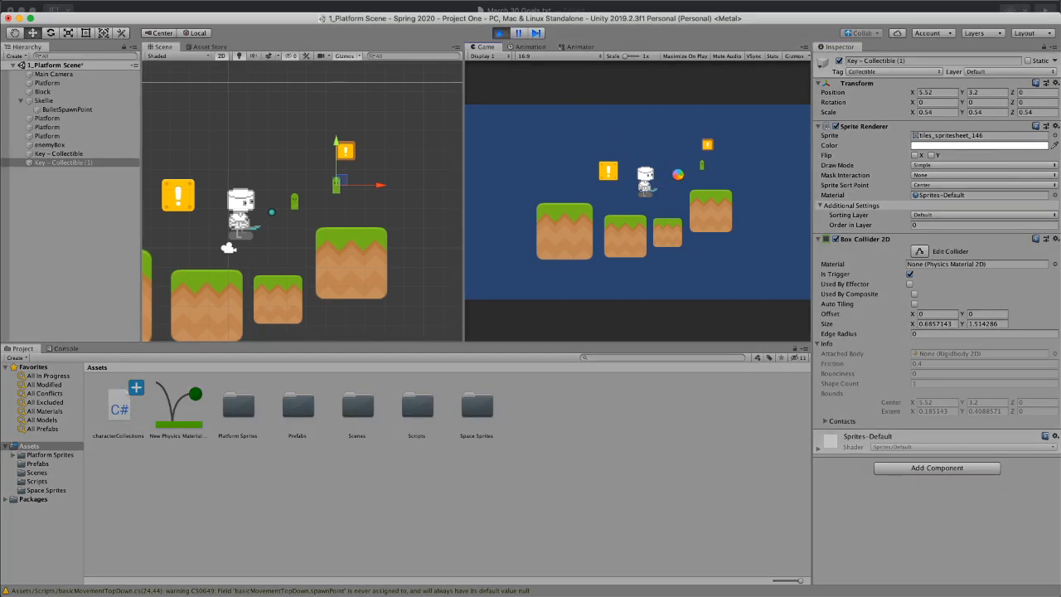
pyautogui.press('space')
pyautogui.press('space')
pyautogui.press('Right')
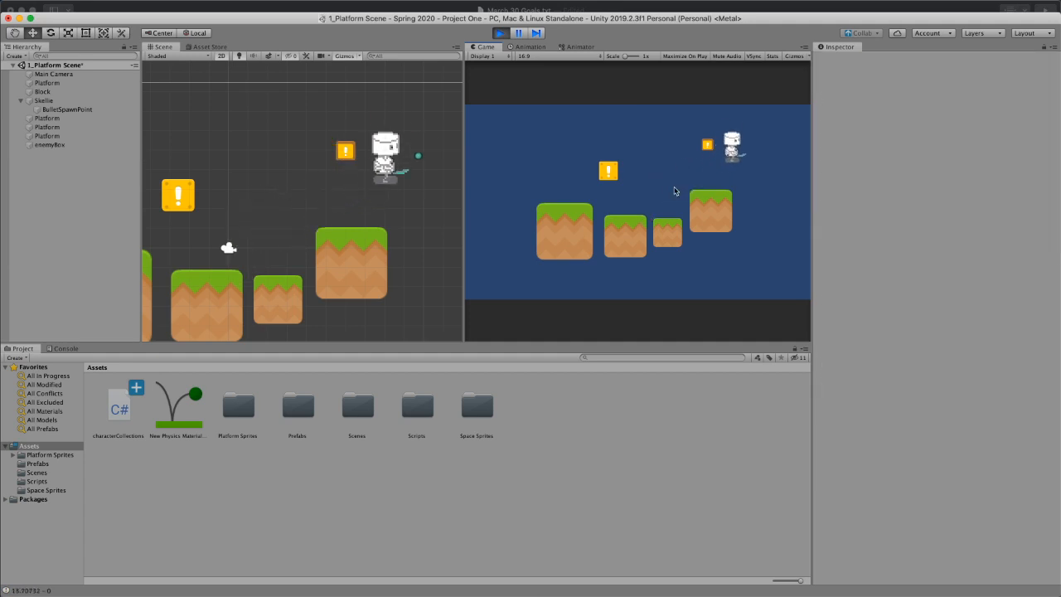
# Step: End the current play test, replay the scene with Skellie jumping right through both keys, and stop playing
pyautogui.press('Left')
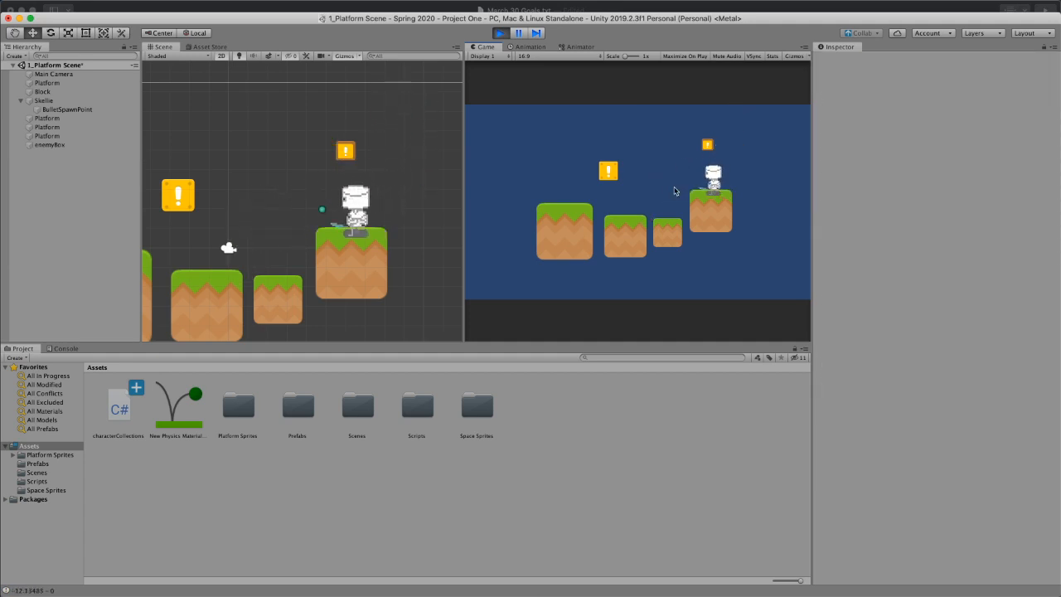
pyautogui.click(500, 33)
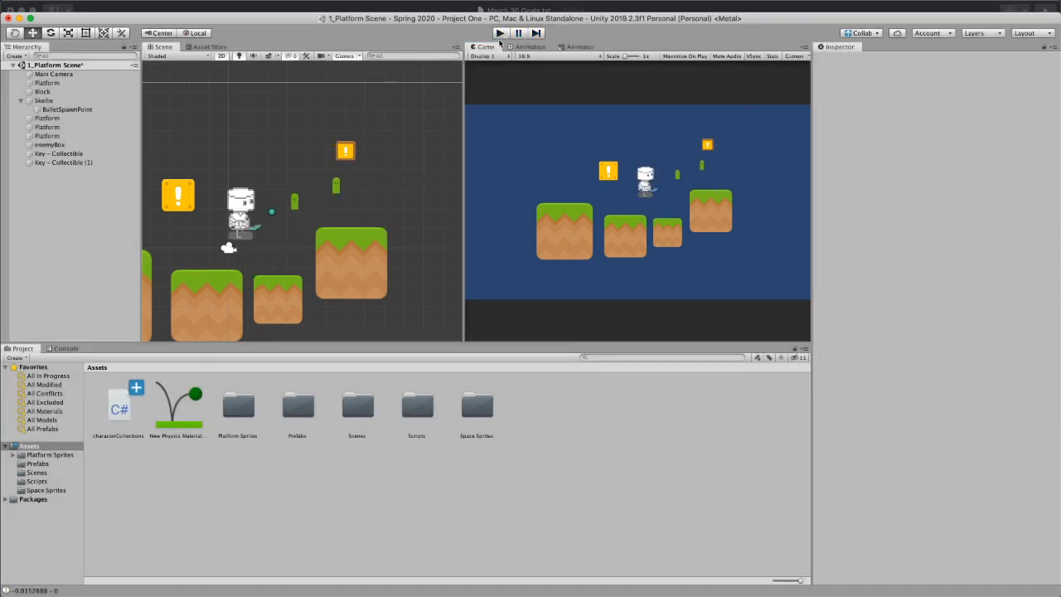
pyautogui.click(500, 34)
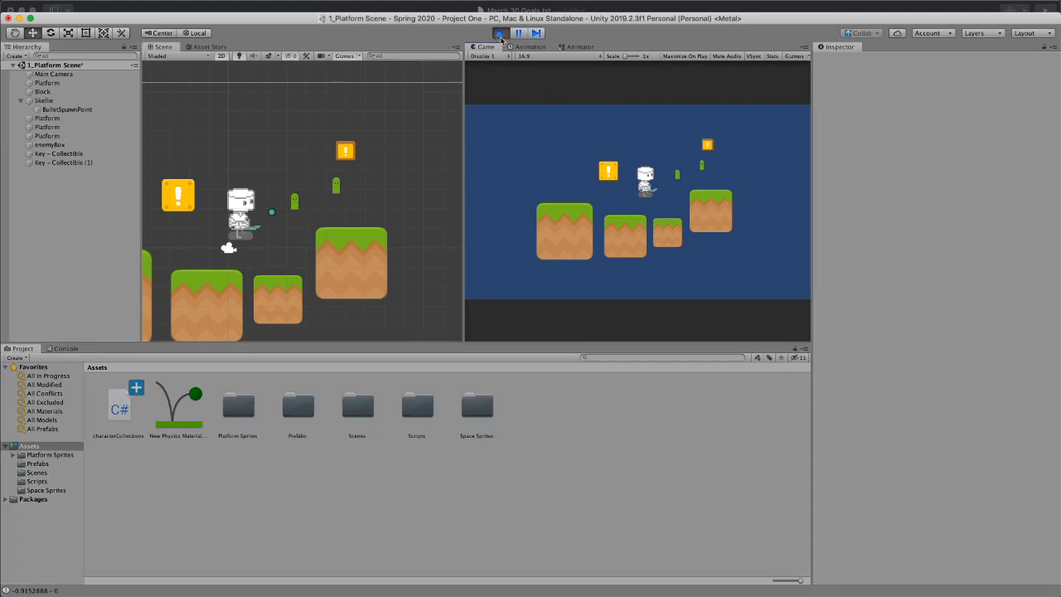
pyautogui.press('Right')
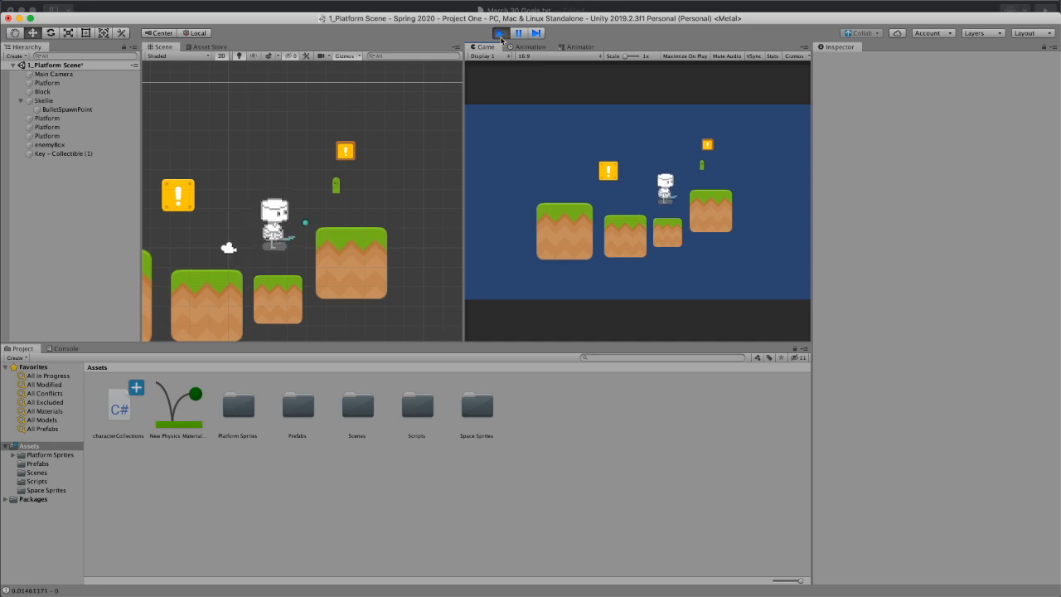
pyautogui.press('Right')
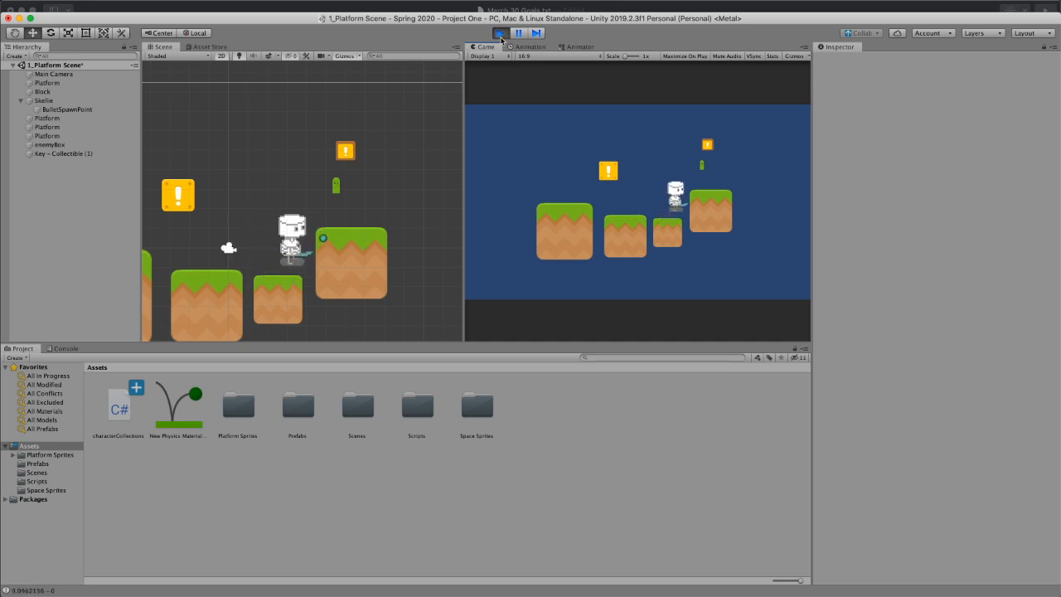
pyautogui.press('space')
pyautogui.press('Right')
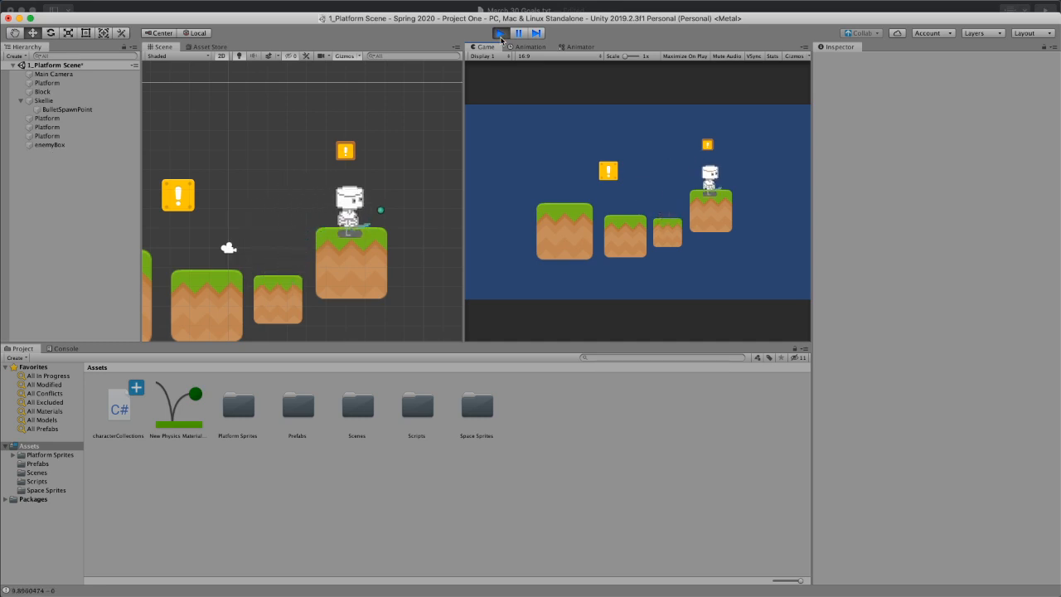
pyautogui.click(500, 33)
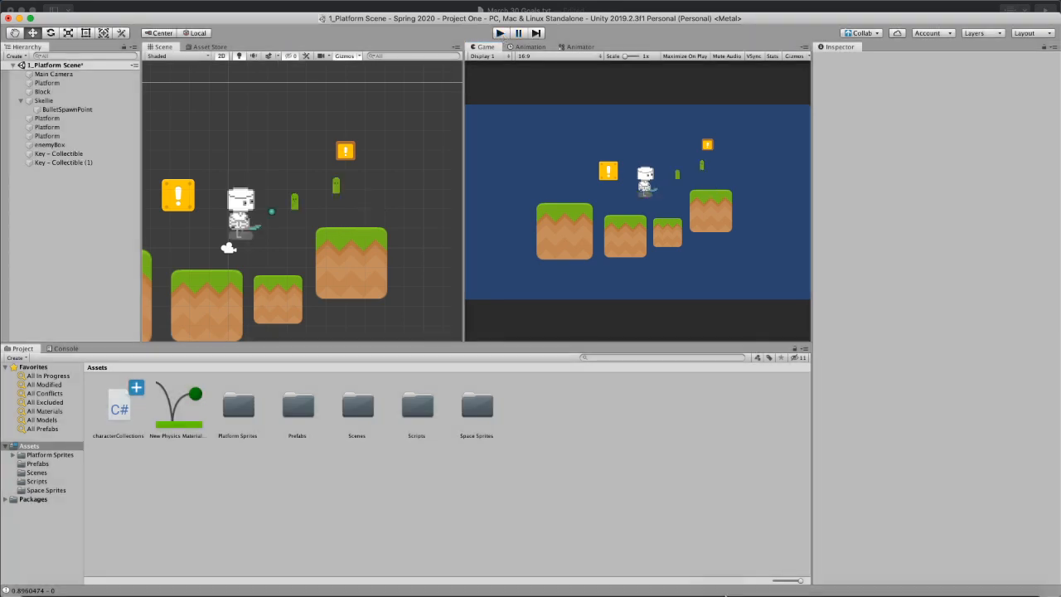
# Step: Switch to Visual Studio and insert blank lines below the opening brace of the characterCollections class
pyautogui.click(861, 580)
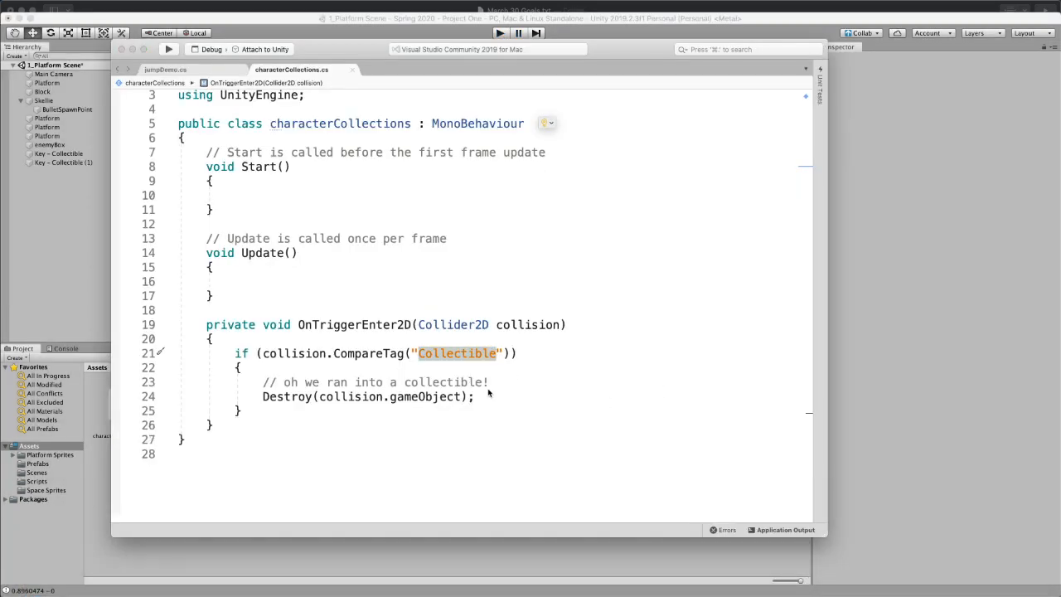
pyautogui.scroll(2, 468, 269)
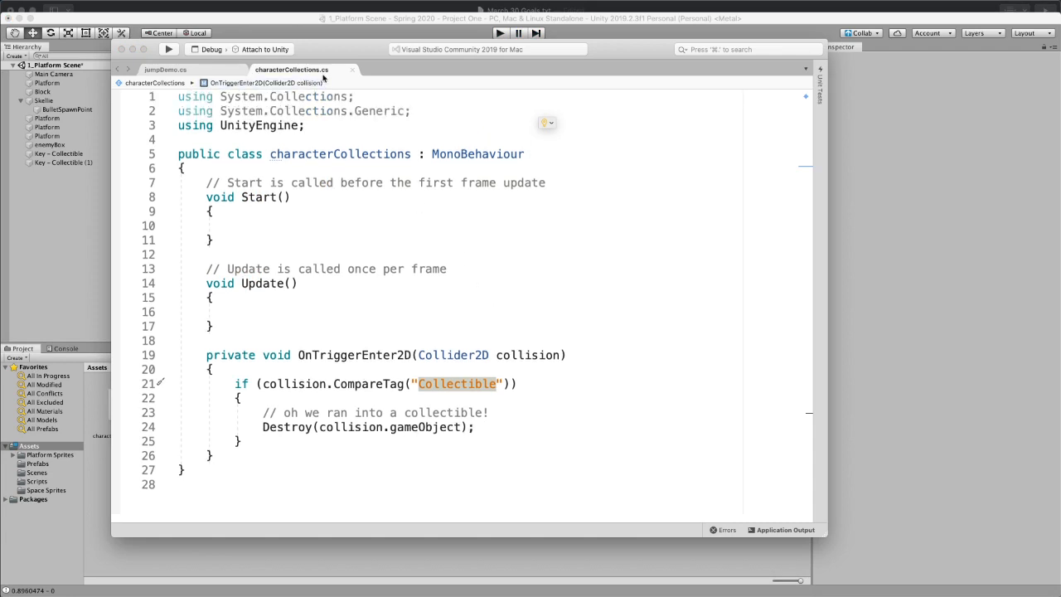
pyautogui.click(325, 163)
pyautogui.click(308, 167)
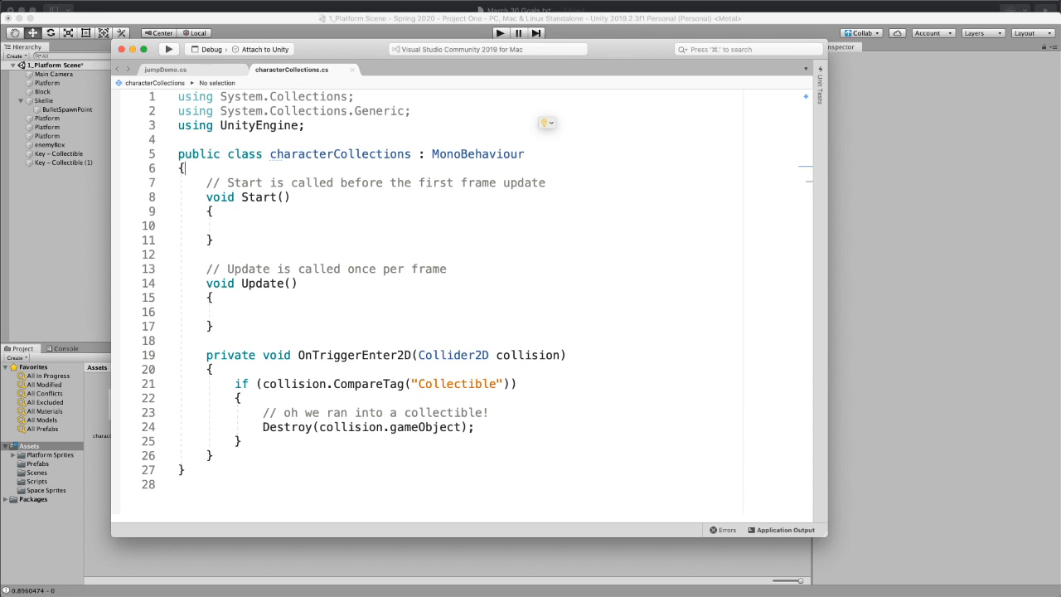
pyautogui.press('Return')
pyautogui.press('Return')
pyautogui.press('Return')
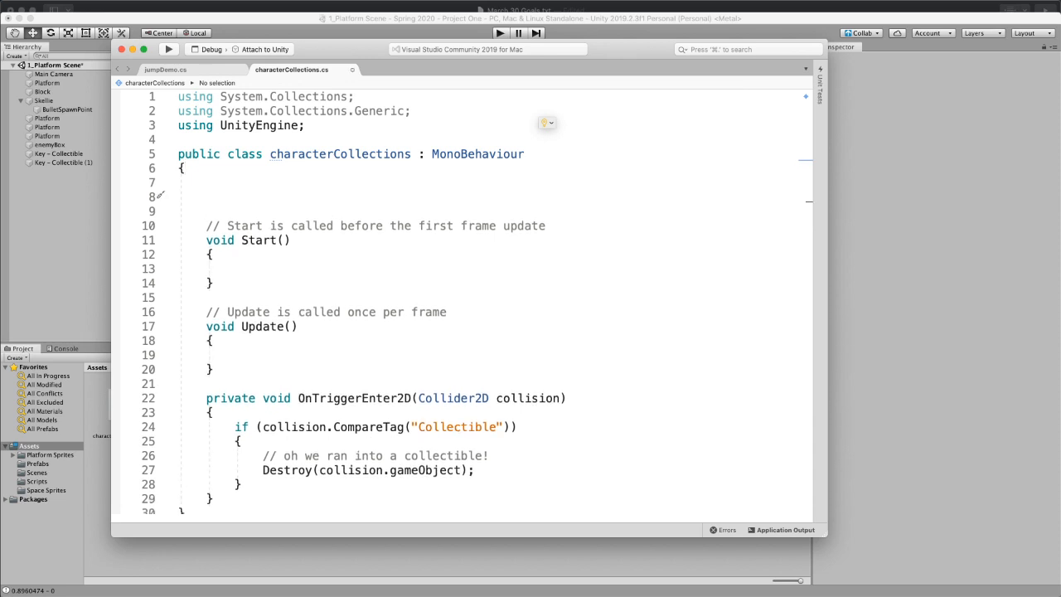
# Step: Declare the field [SerializeField] private int keyCollected; above the Start comment in the class
pyautogui.write('[Serial')
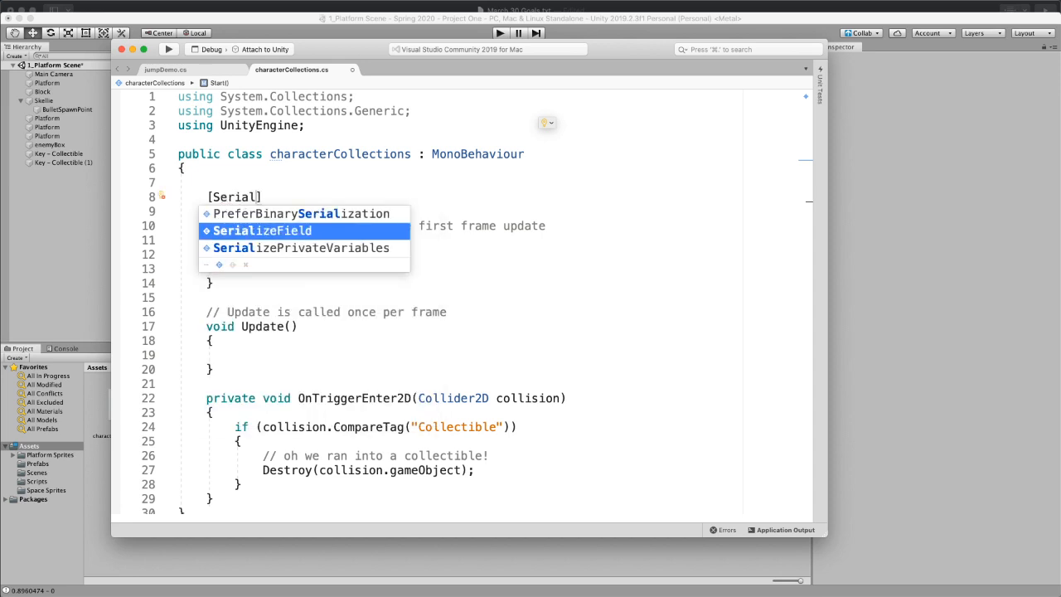
pyautogui.press('Return')
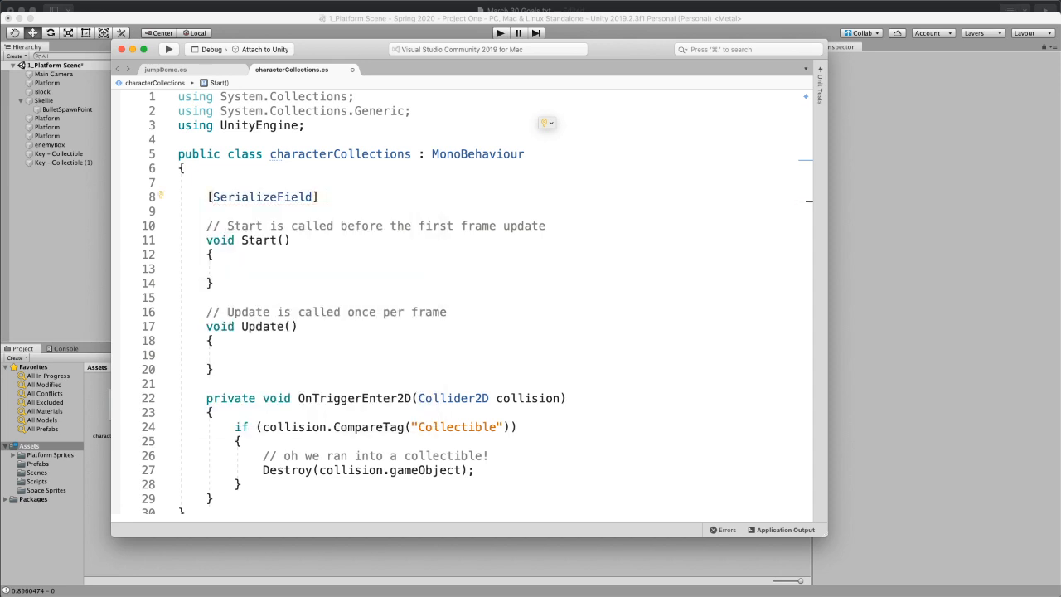
pyautogui.write('int')
pyautogui.press('BackSpace')
pyautogui.press('BackSpace')
pyautogui.press('BackSpace')
pyautogui.write('r')
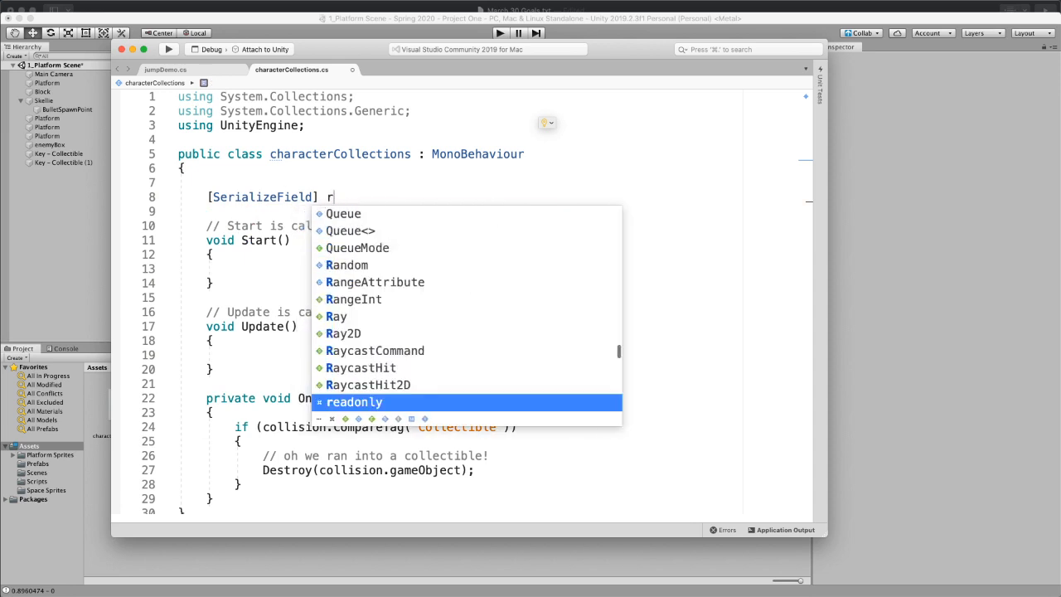
pyautogui.press('BackSpace')
pyautogui.write('private I')
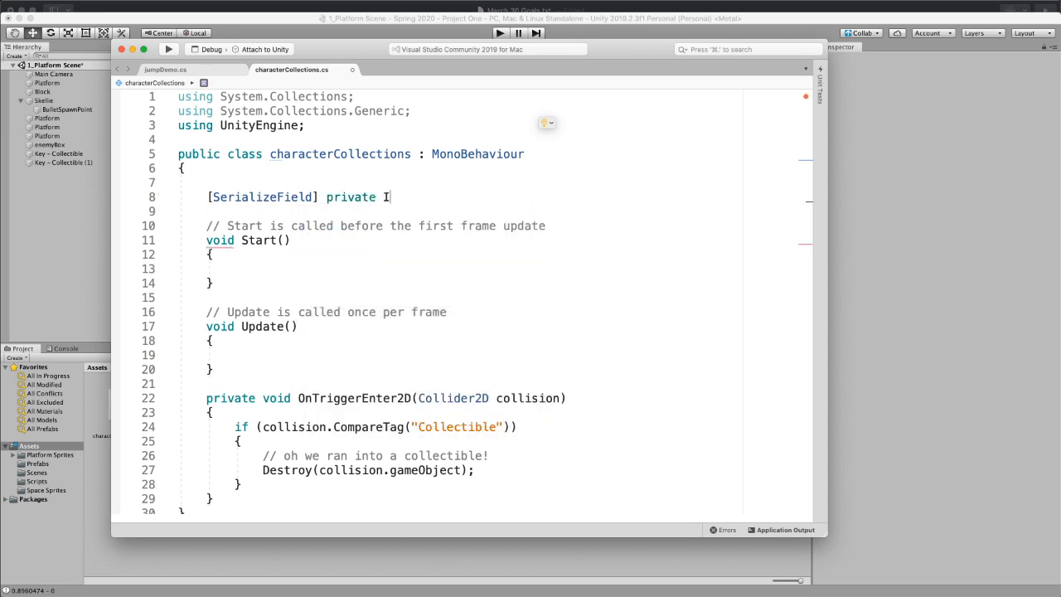
pyautogui.write('nt keyCollected;')
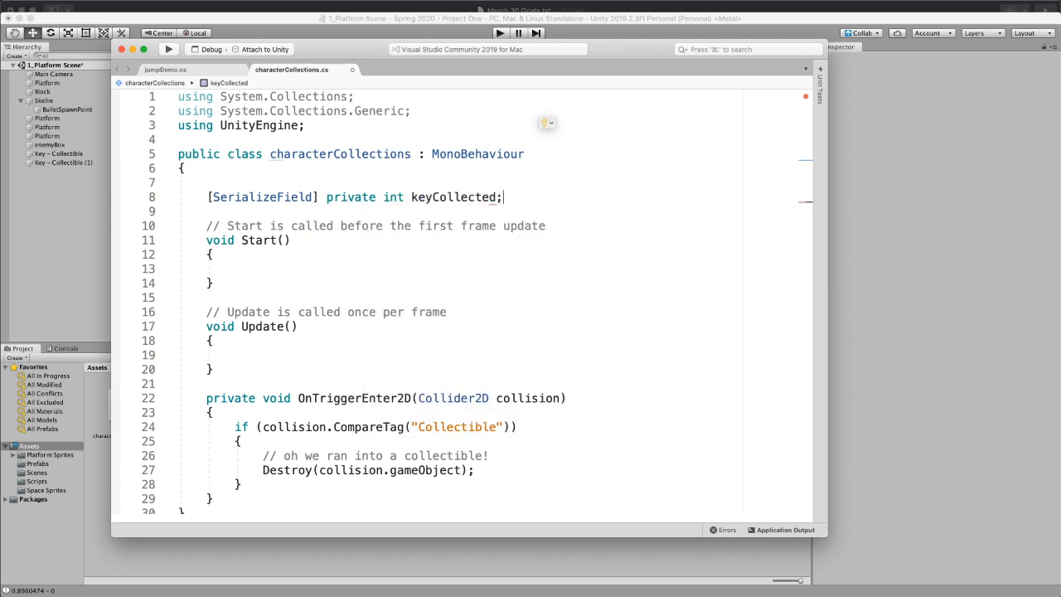
# Step: Initialize the counter inside Start() with the statement keyCollected = 0; and save the script
pyautogui.press('Down')
pyautogui.press('Down')
pyautogui.press('Down')
pyautogui.press('Down')
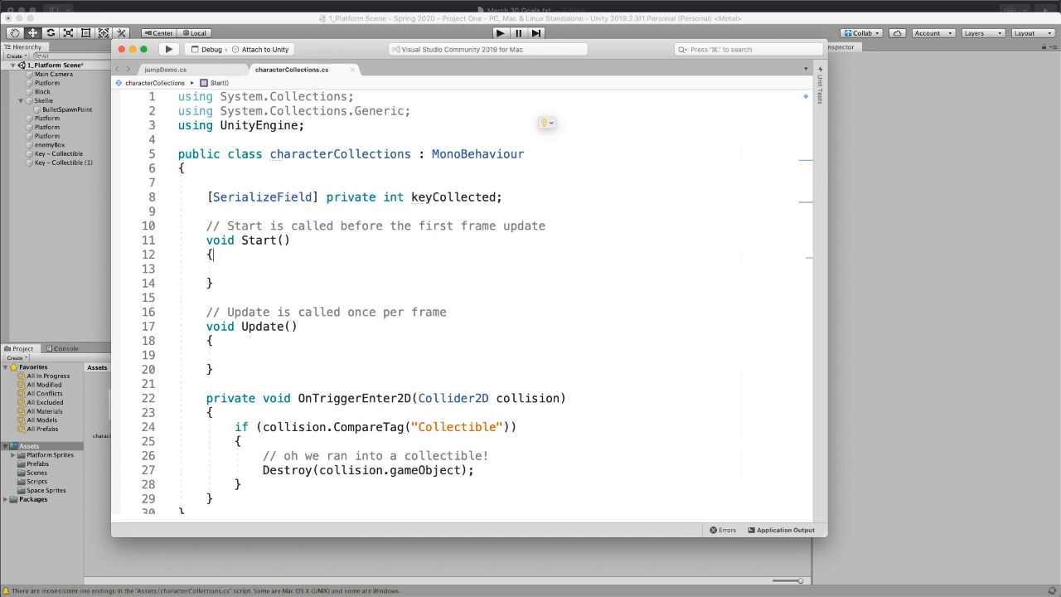
pyautogui.write('ket')
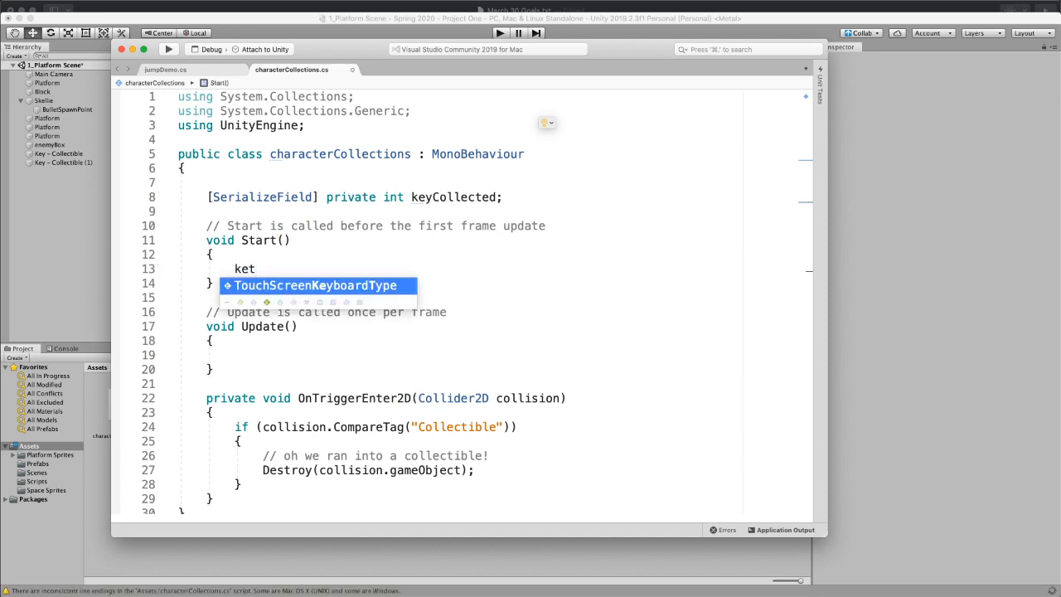
pyautogui.press('BackSpace')
pyautogui.write('t')
pyautogui.press('BackSpace')
pyautogui.write('y')
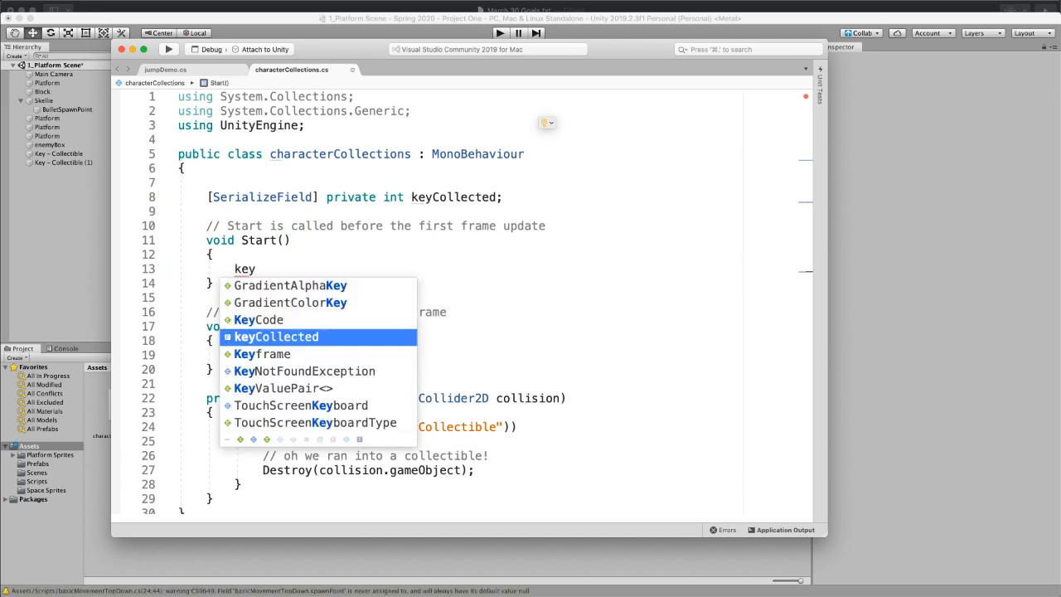
pyautogui.press('Return')
pyautogui.write('= 0;')
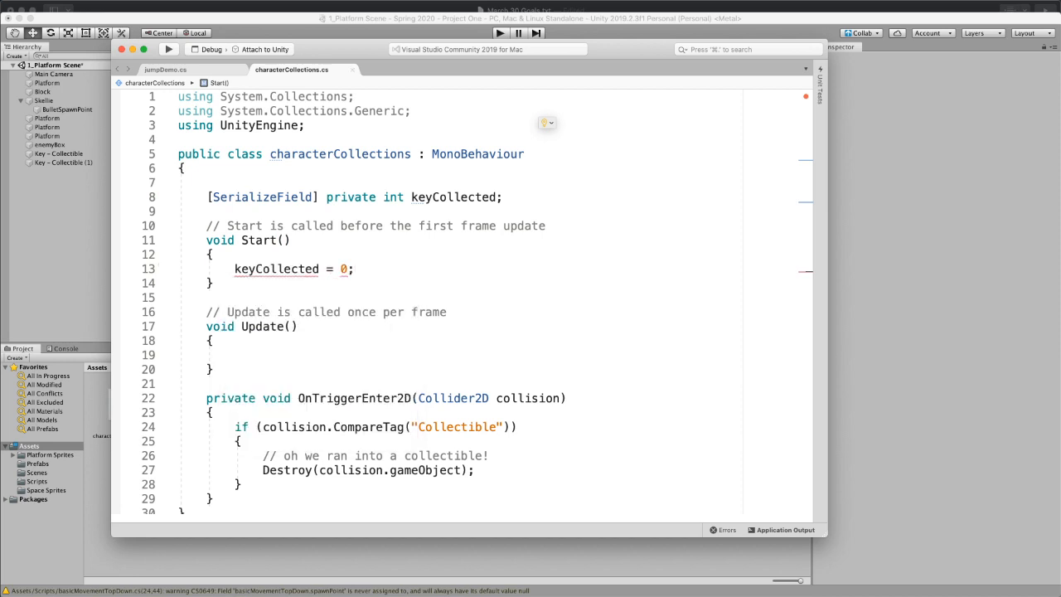
# Step: Add the statement keyCollected++; below the Destroy call in the Collectible if block
pyautogui.click(519, 196)
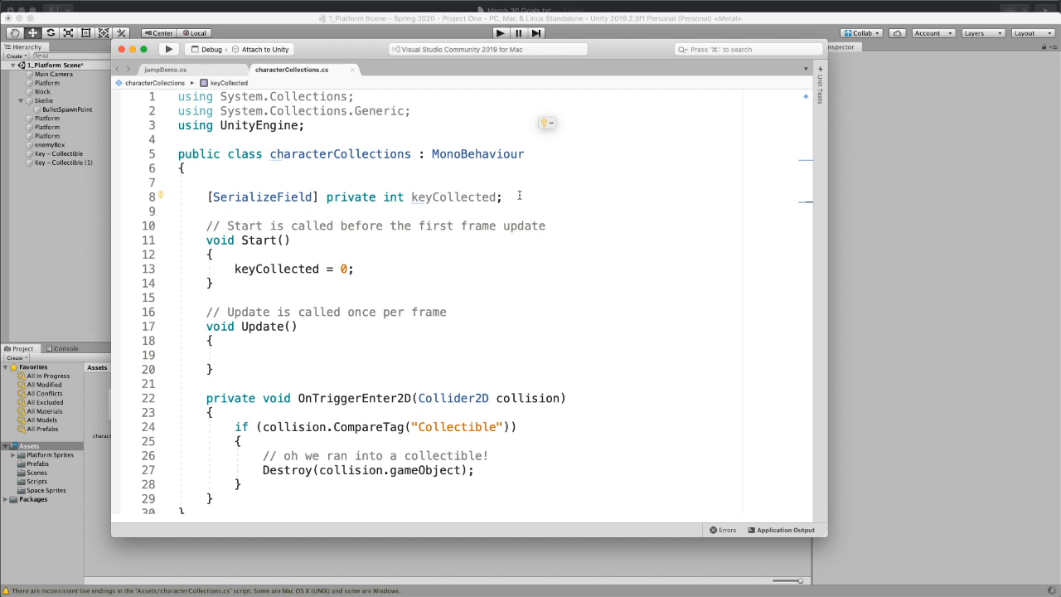
pyautogui.scroll(-1, 519, 195)
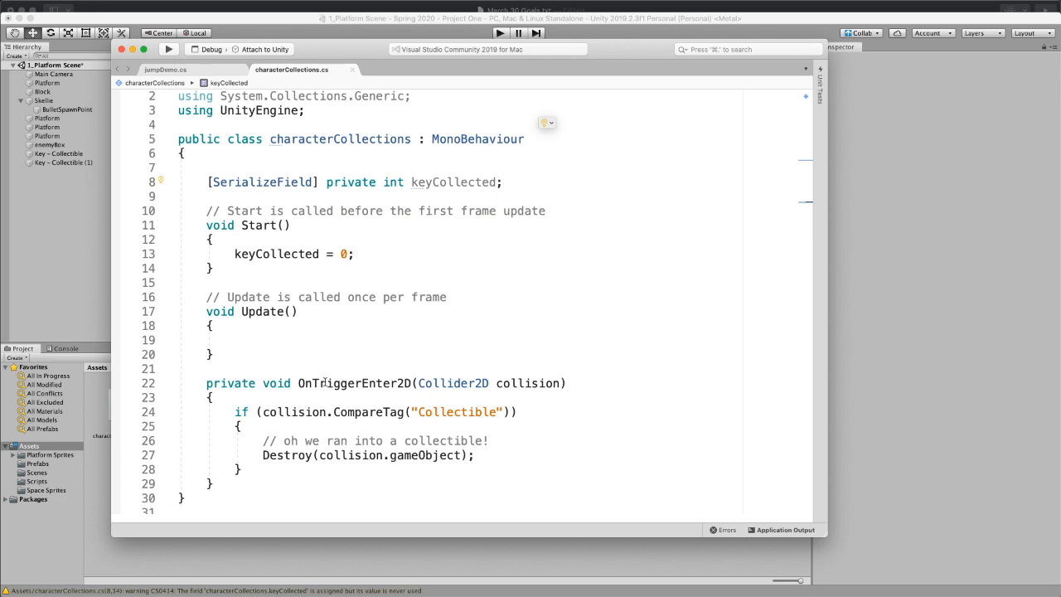
pyautogui.scroll(-4, 327, 385)
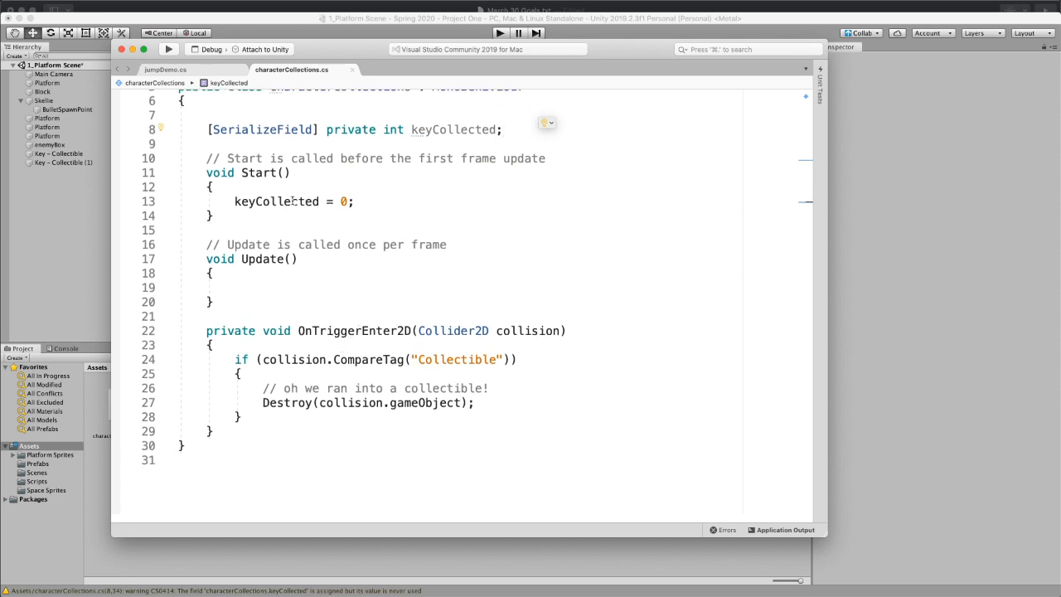
pyautogui.doubleClick(286, 201)
pyautogui.click(493, 404)
pyautogui.press('Return')
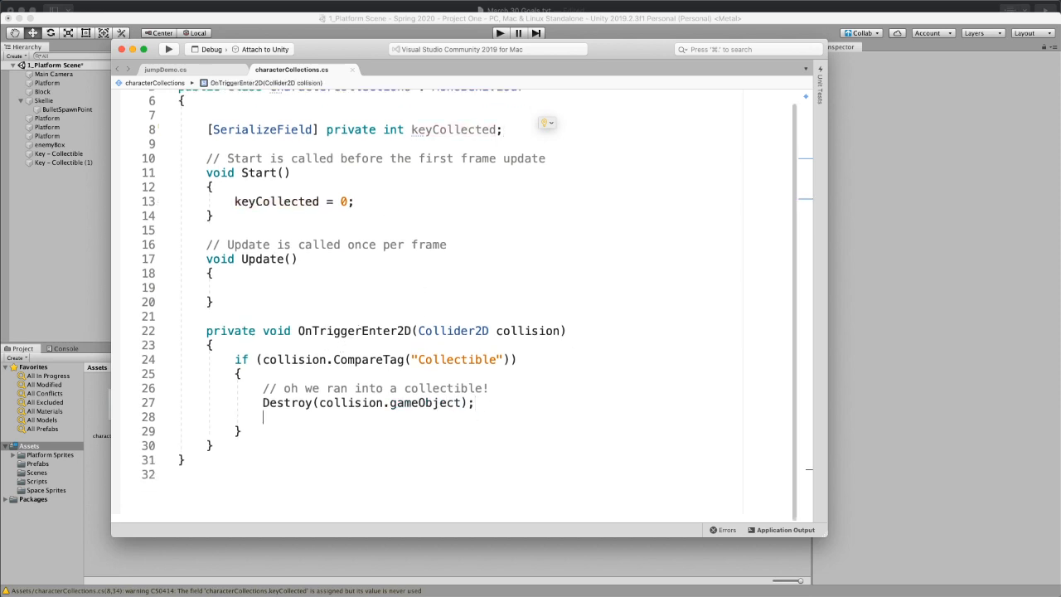
pyautogui.write('keyCollected++;')
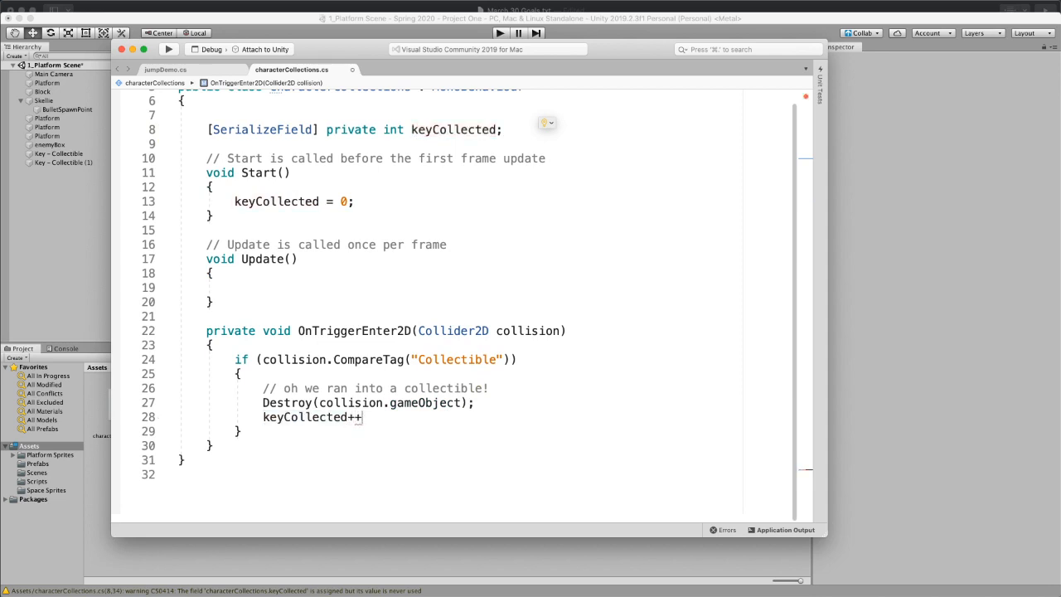
# Step: Rewrite the increment statement in its long form, keyCollected = keyCollected + 1;, and save the script
pyautogui.press('BackSpace')
pyautogui.press('BackSpace')
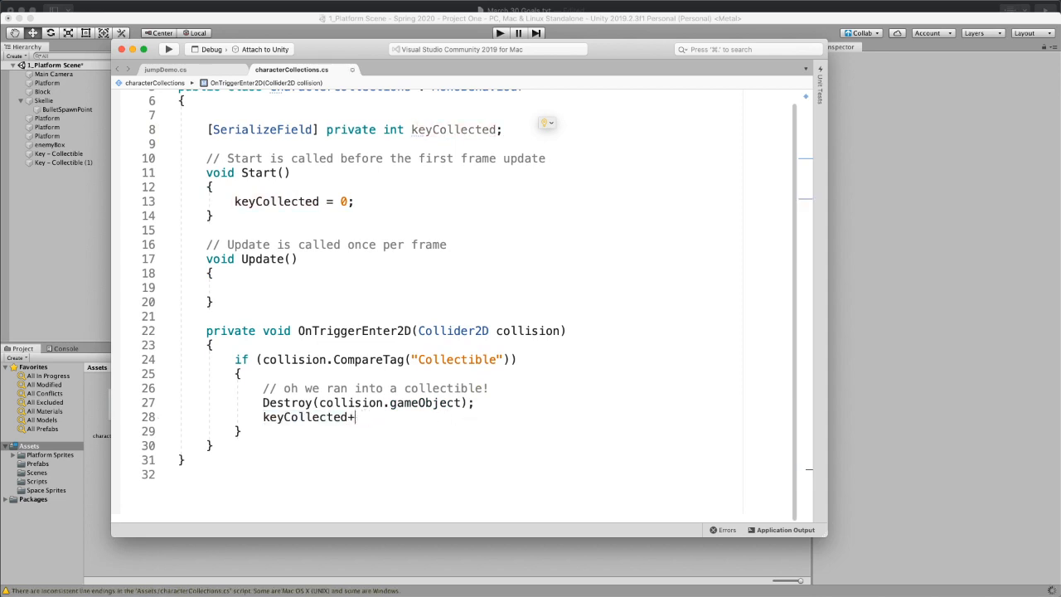
pyautogui.write('= ')
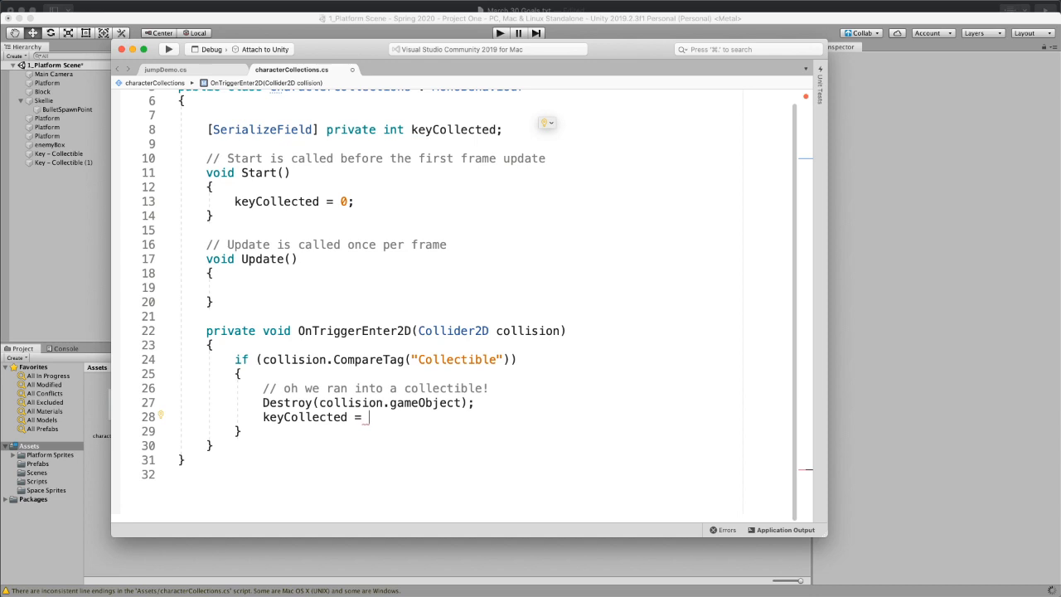
pyautogui.write('keyCollected + 1;')
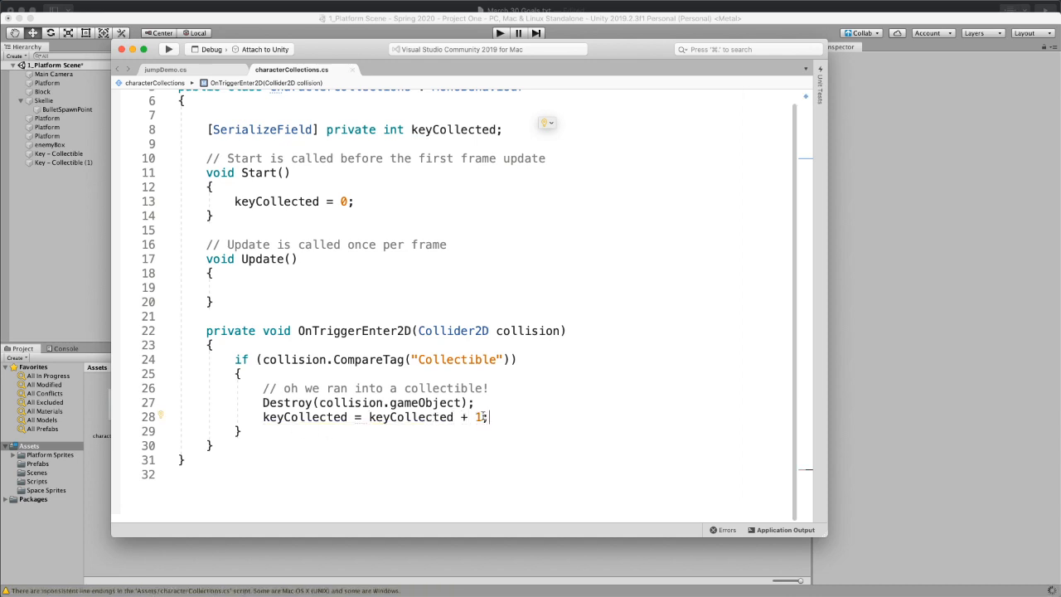
# Step: Shorten the increment statement back to keyCollected++; and save the script
pyautogui.moveTo(480, 417); pyautogui.dragTo(348, 417)
pyautogui.press('BackSpace')
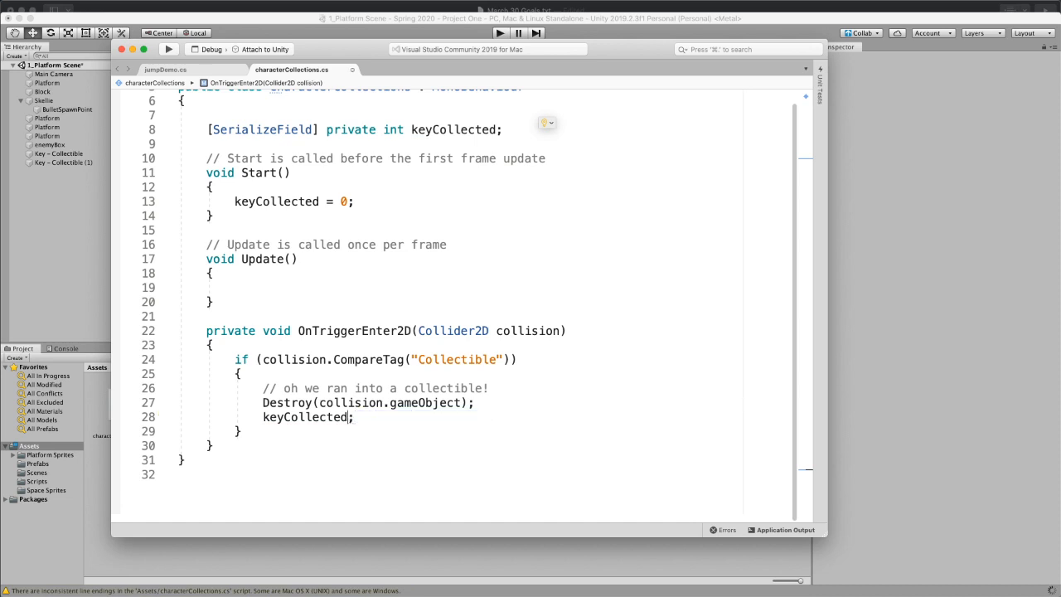
pyautogui.write('++')
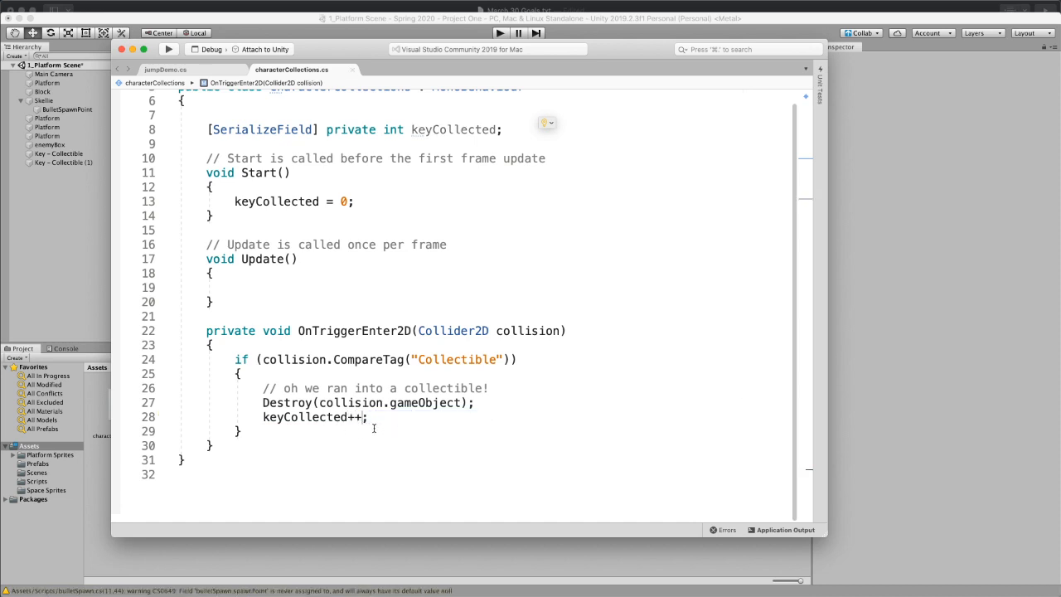
# Step: Switch to Unity, select Skellie in the scene and examine the Key Collected field of its Character Collections component
pyautogui.scroll(1, 400, 186)
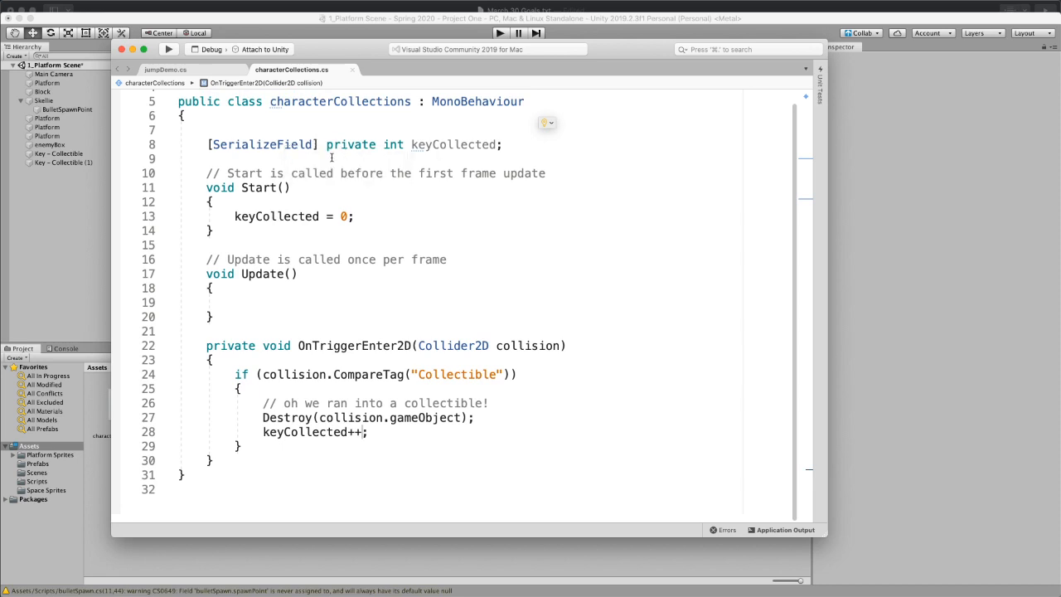
pyautogui.click(13, 300)
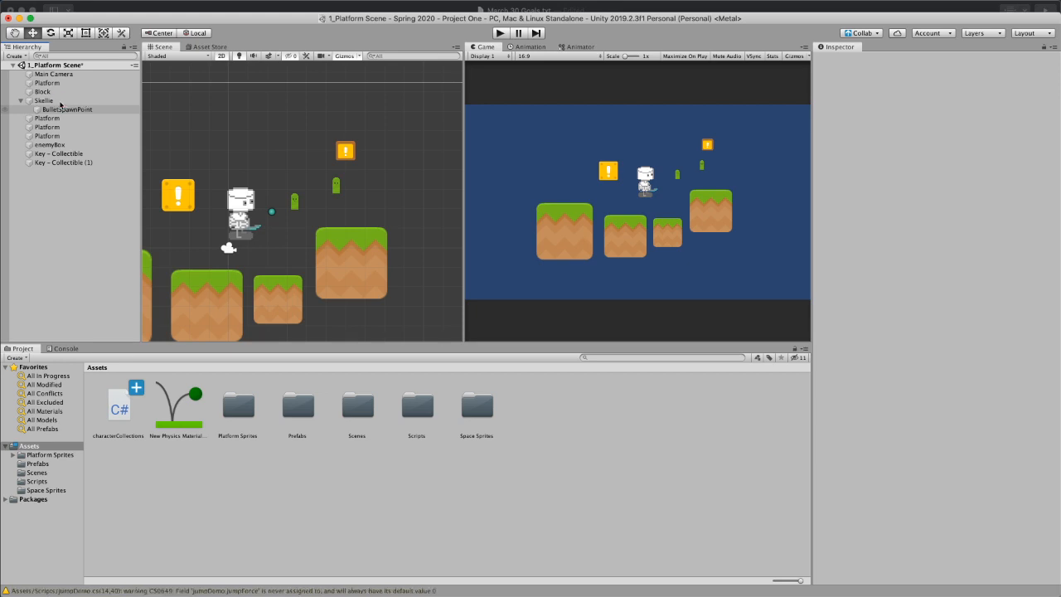
pyautogui.click(59, 102)
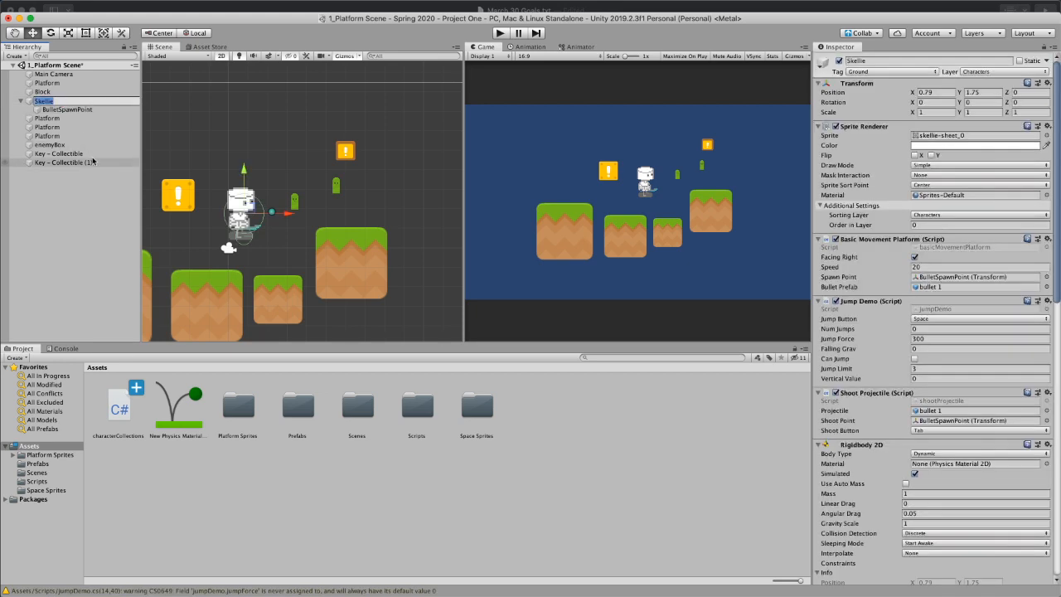
pyautogui.click(93, 162)
pyautogui.click(45, 100)
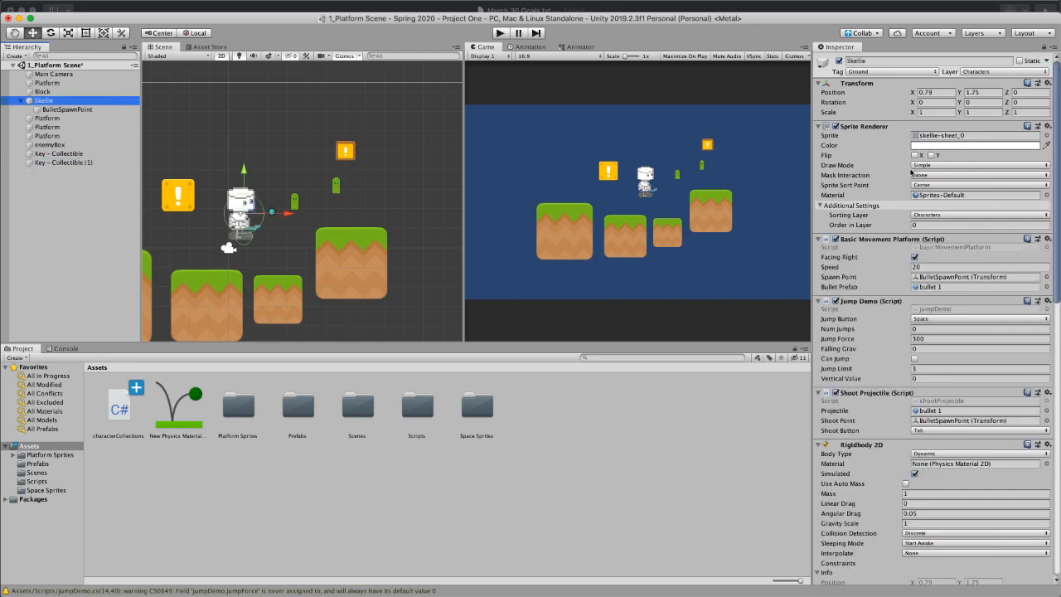
pyautogui.scroll(-5, 912, 199)
pyautogui.scroll(-8, 916, 296)
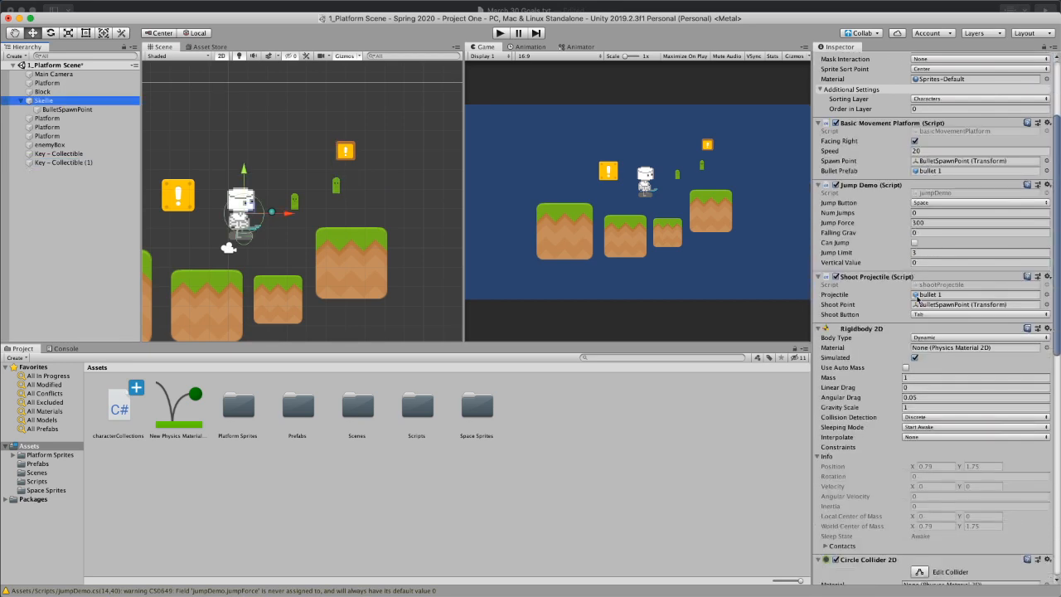
pyautogui.scroll(-10, 916, 299)
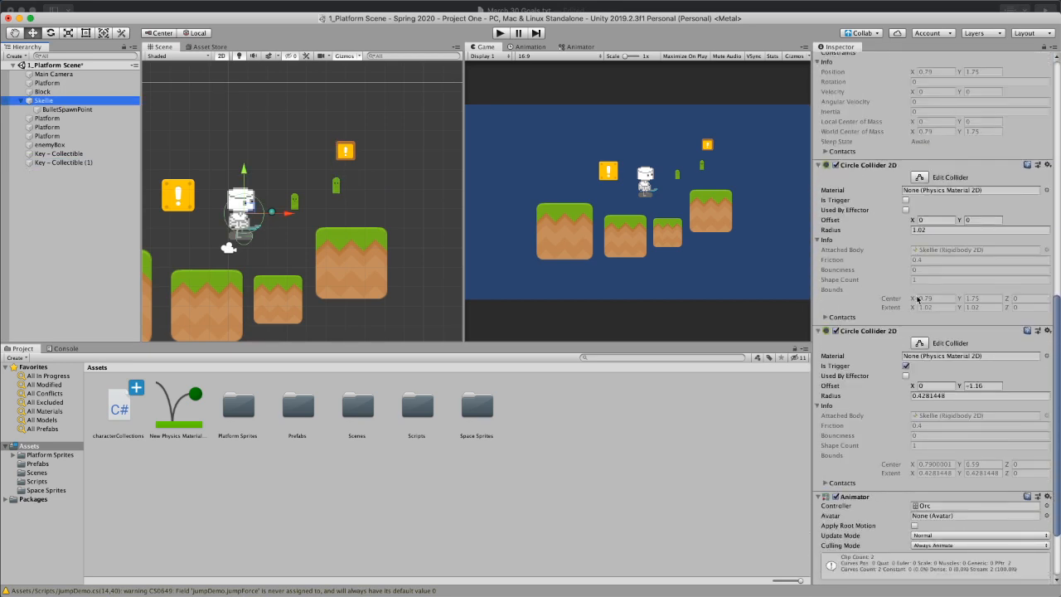
pyautogui.scroll(-4, 917, 300)
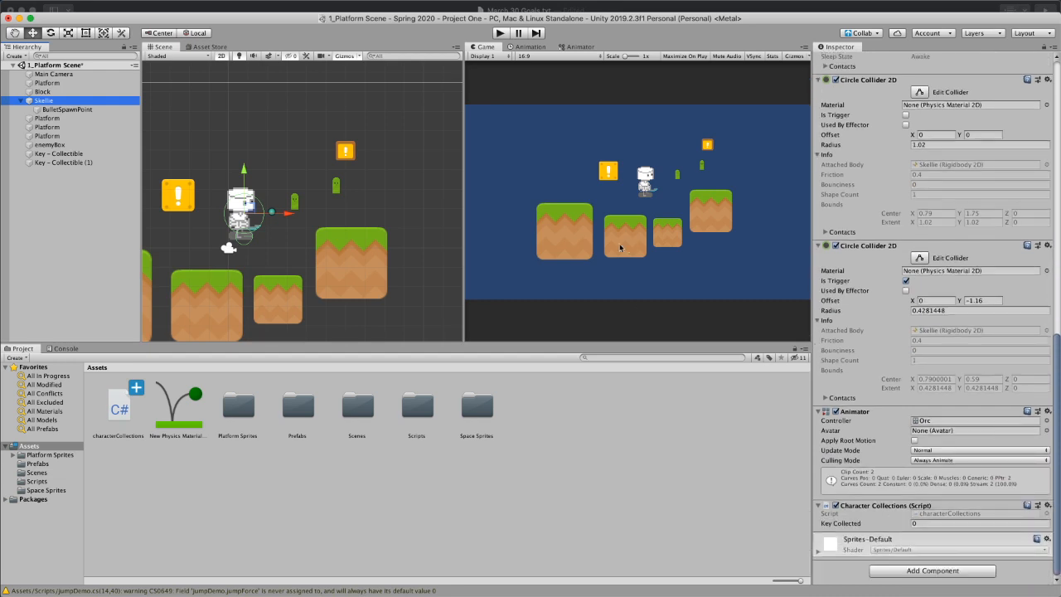
# Step: Play-test the scene by moving and jumping Skellie into both keys while checking Key Collected, and stop the game
pyautogui.click(500, 33)
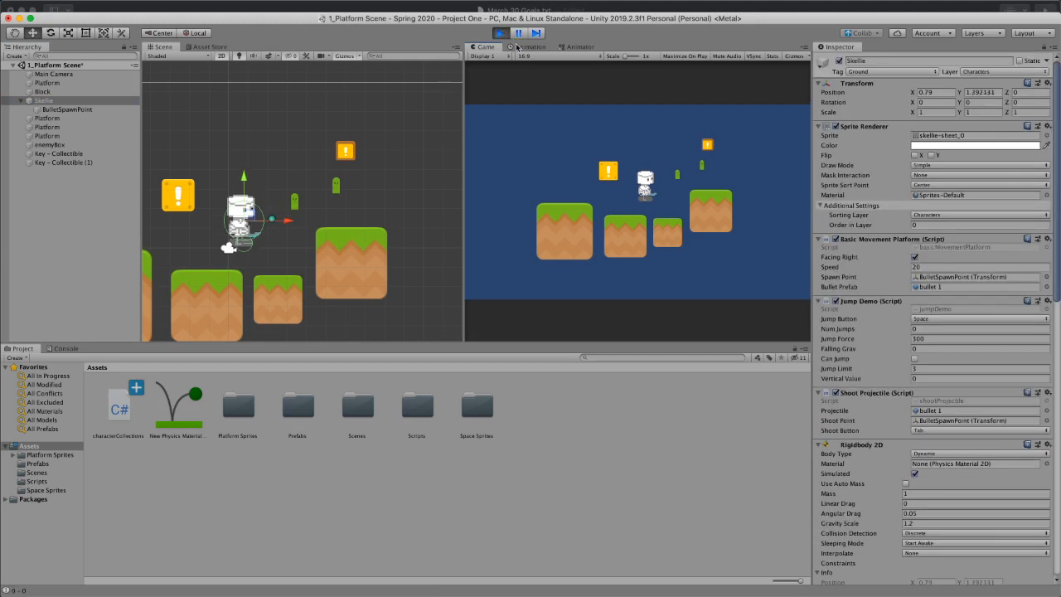
pyautogui.press('Right')
pyautogui.press('space')
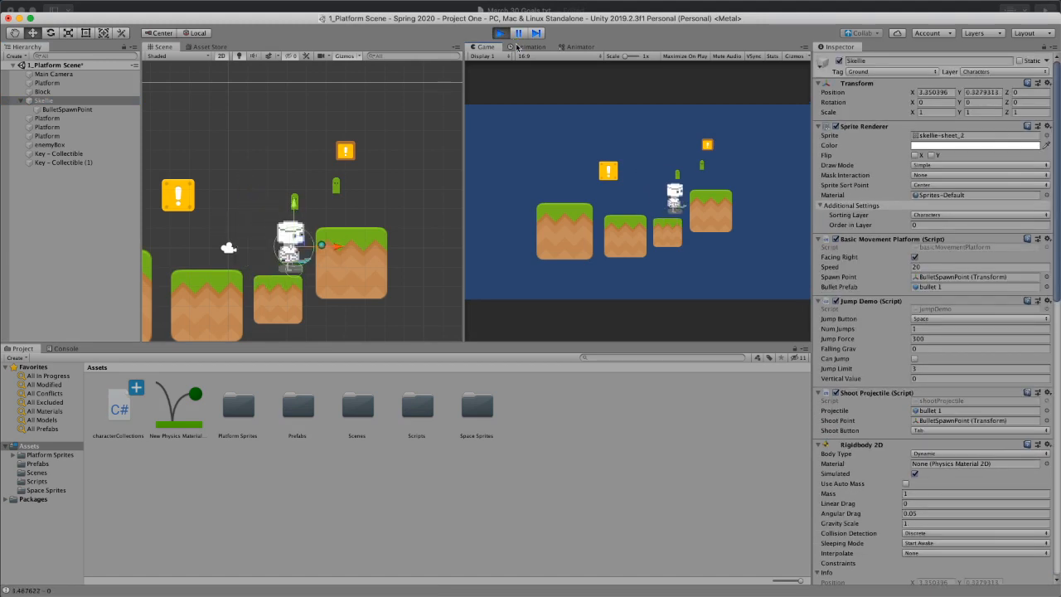
pyautogui.scroll(-10, 868, 424)
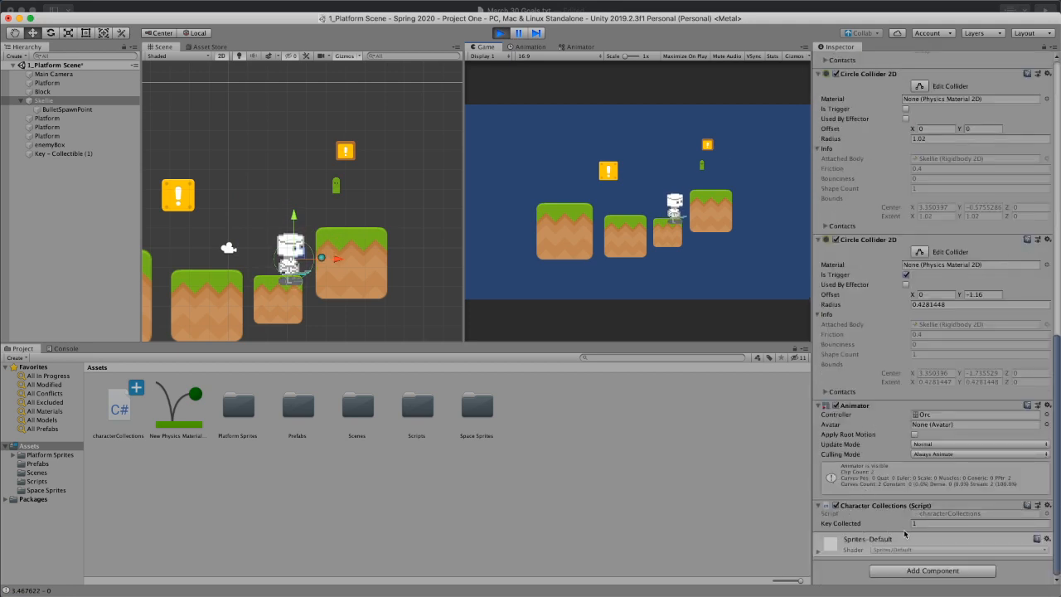
pyautogui.press('space')
pyautogui.press('space')
pyautogui.press('Right')
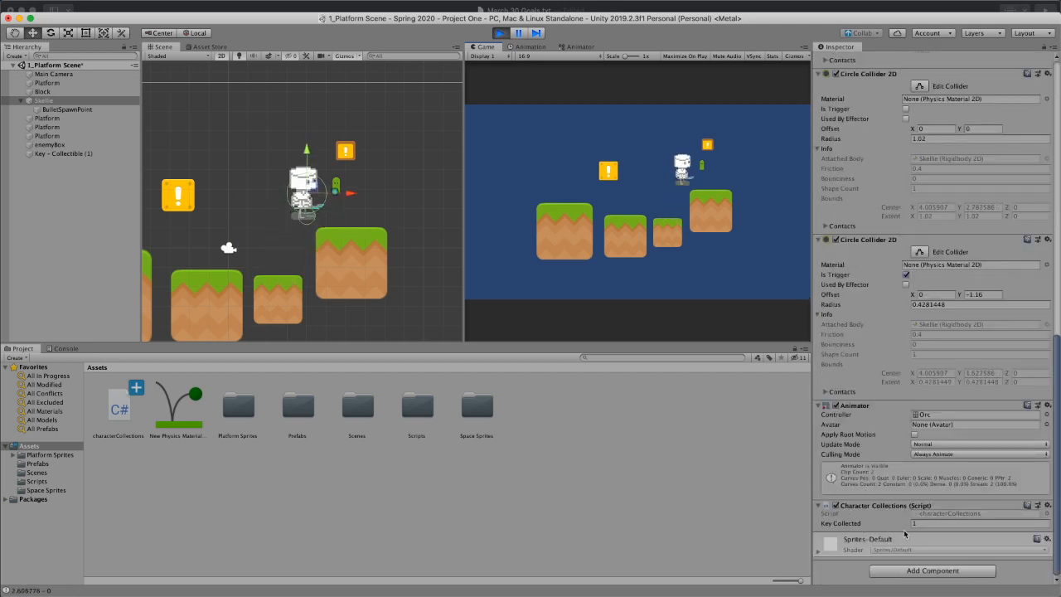
pyautogui.press('Right')
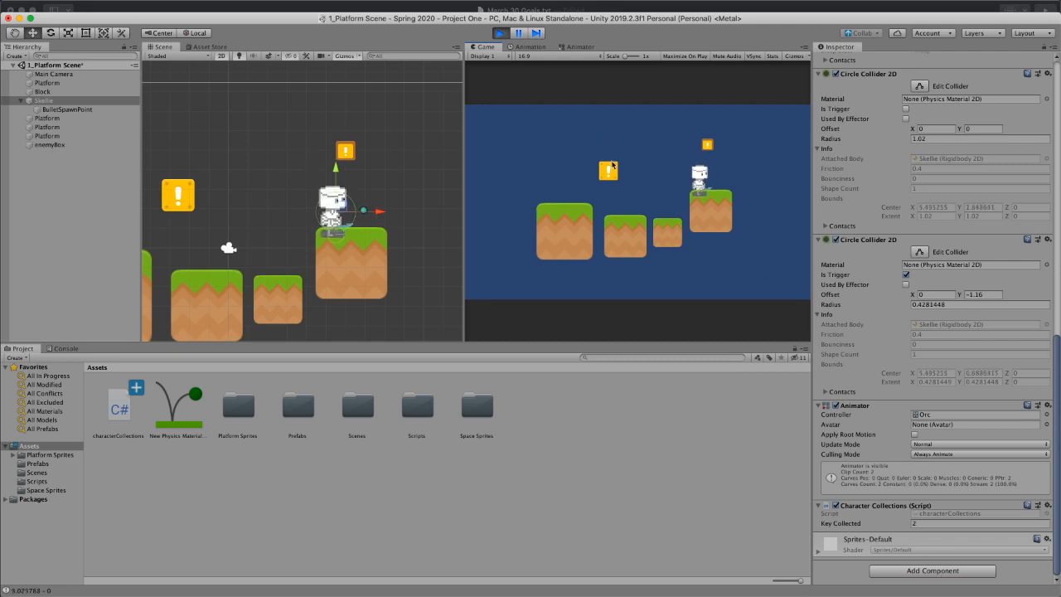
pyautogui.click(499, 33)
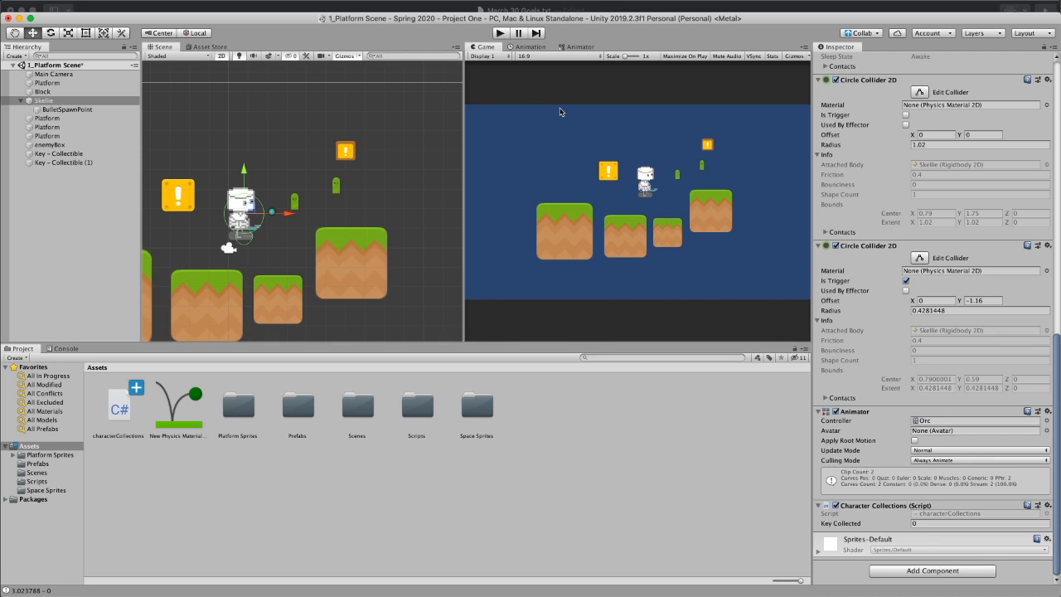
# Step: Open the characterCollections script from Skellie's component, remove the blank line above the keyCollected declaration and save
pyautogui.doubleClick(955, 514)
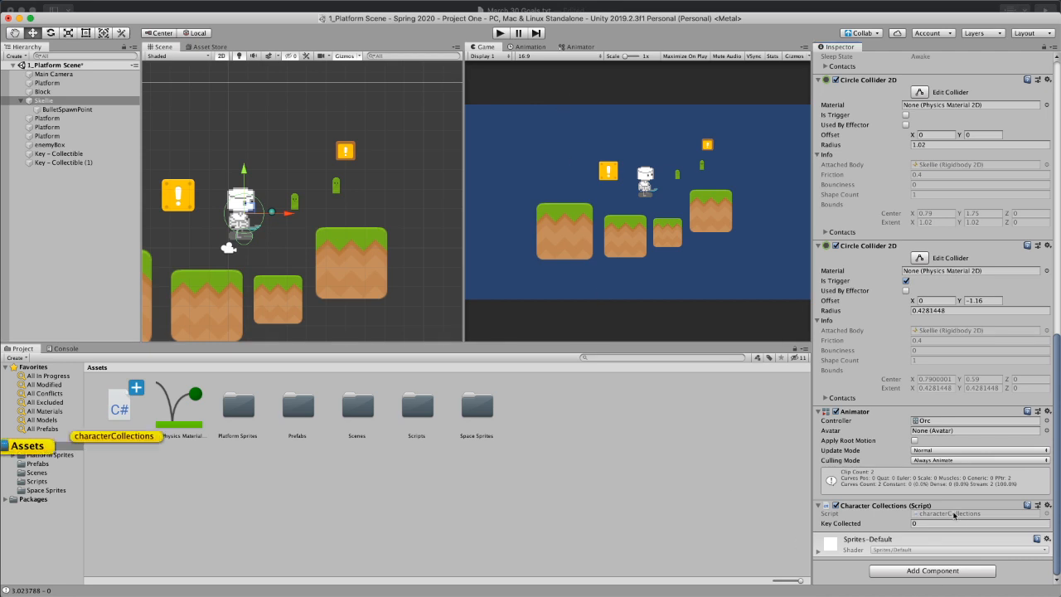
pyautogui.scroll(3, 616, 345)
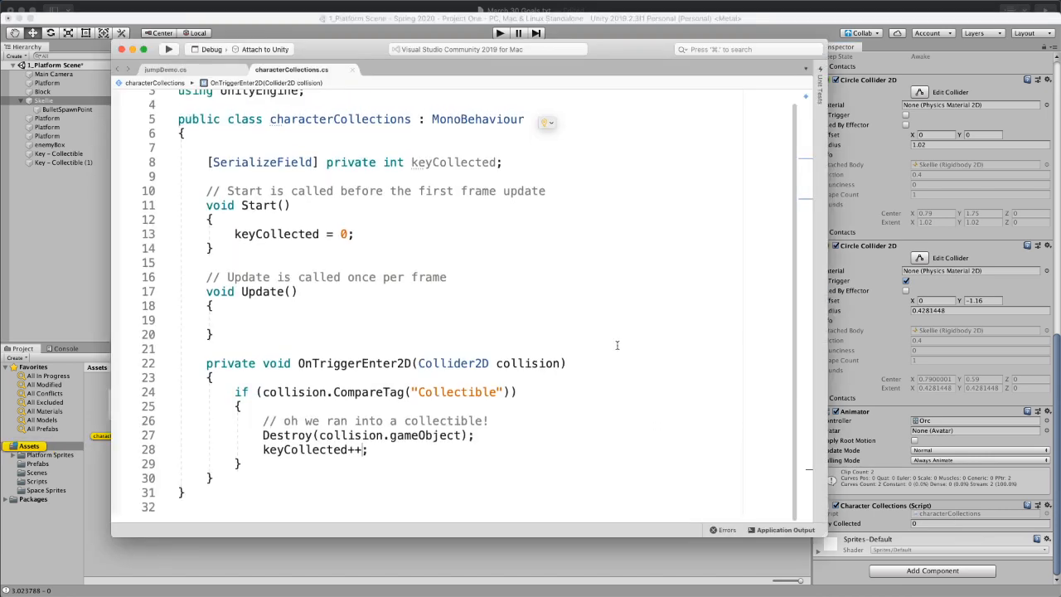
pyautogui.scroll(-3, 616, 345)
pyautogui.scroll(-4, 617, 345)
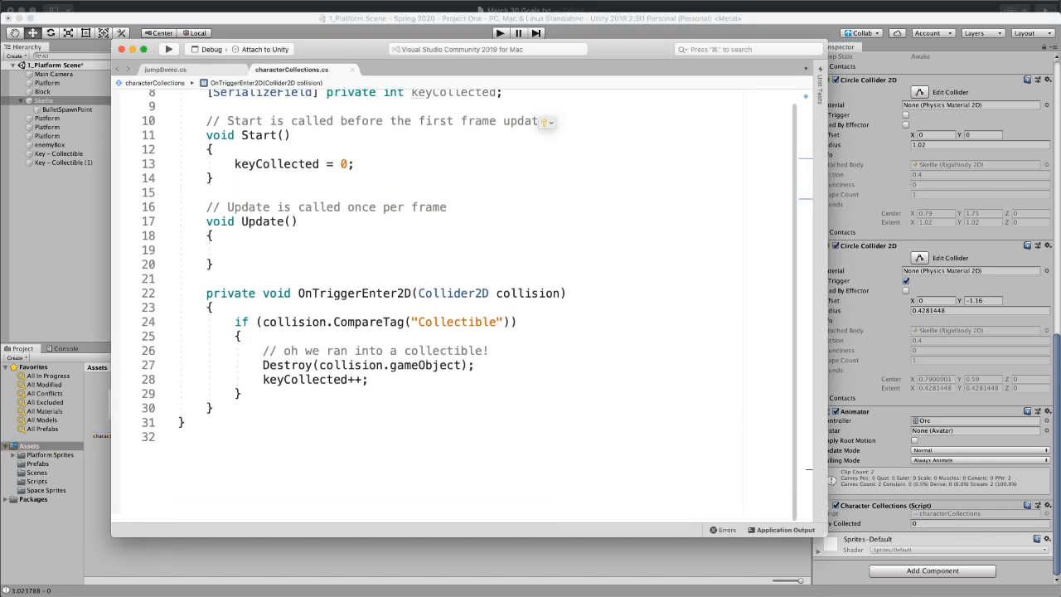
pyautogui.scroll(6, 617, 345)
pyautogui.scroll(-4, 559, 239)
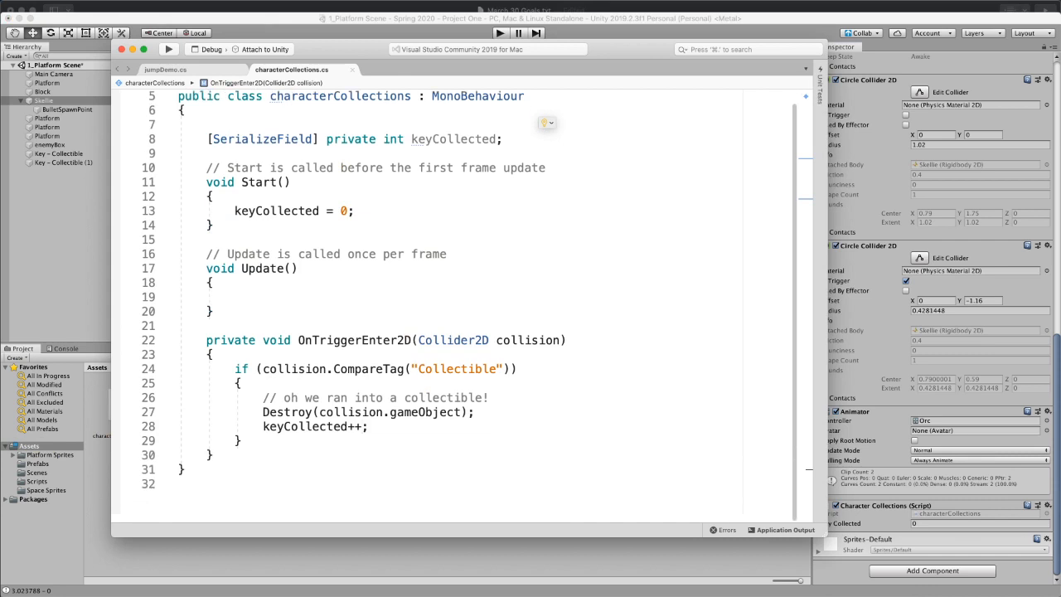
pyautogui.scroll(4, 482, 218)
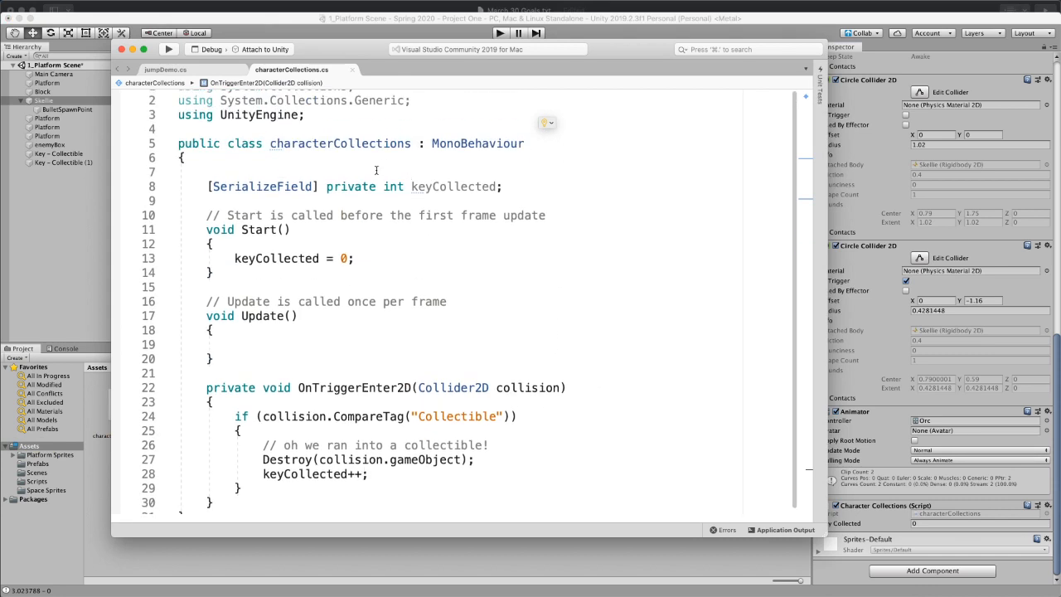
pyautogui.click(371, 172)
pyautogui.press('BackSpace')
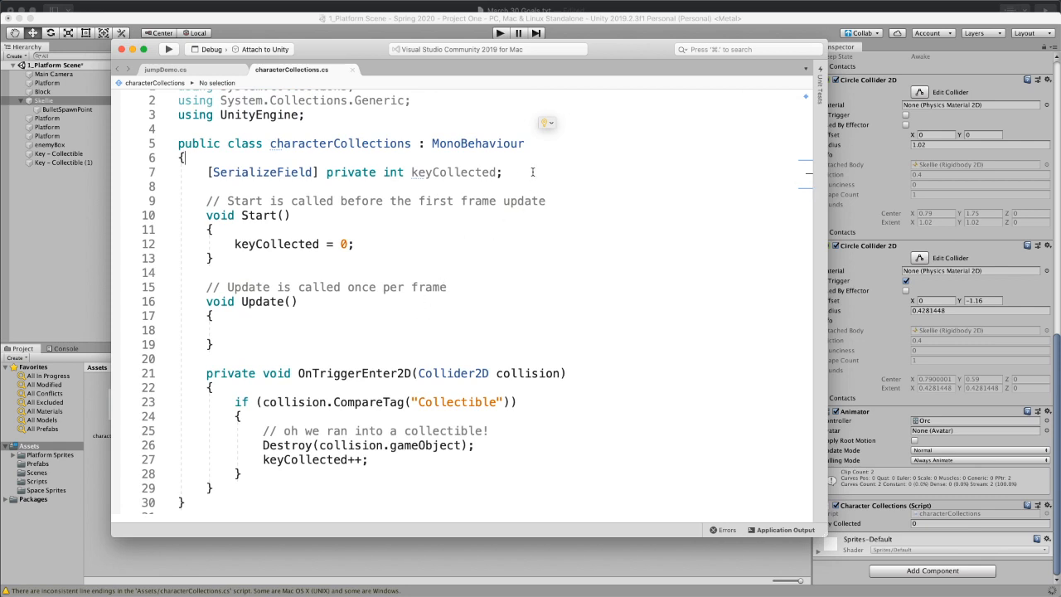
# Step: Rename keyCollected to keysCollected in the field declaration, Start() and the increment statement, and save the script
pyautogui.scroll(-2, 405, 282)
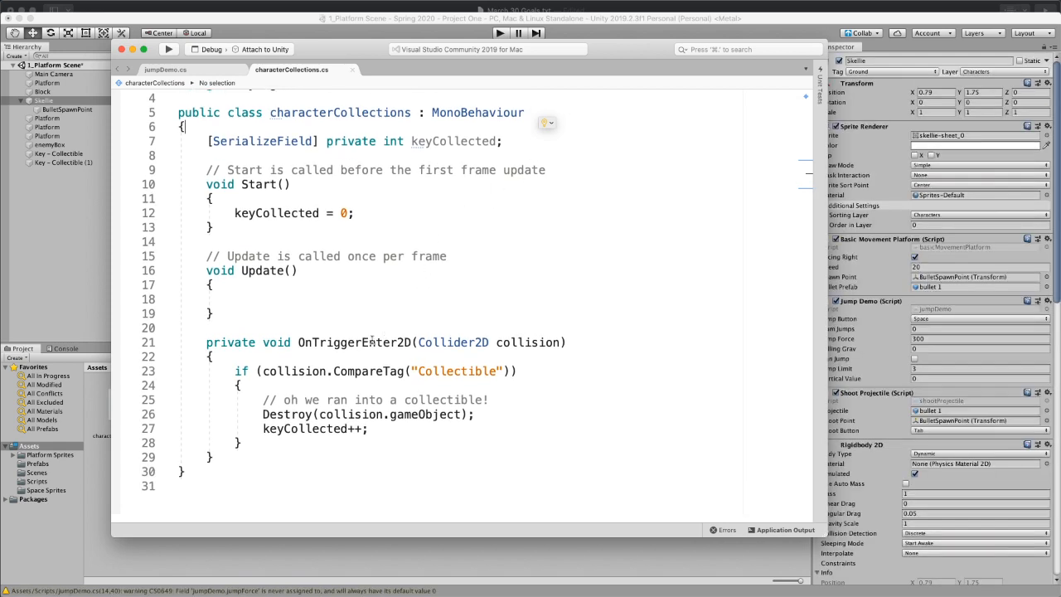
pyautogui.scroll(1, 309, 344)
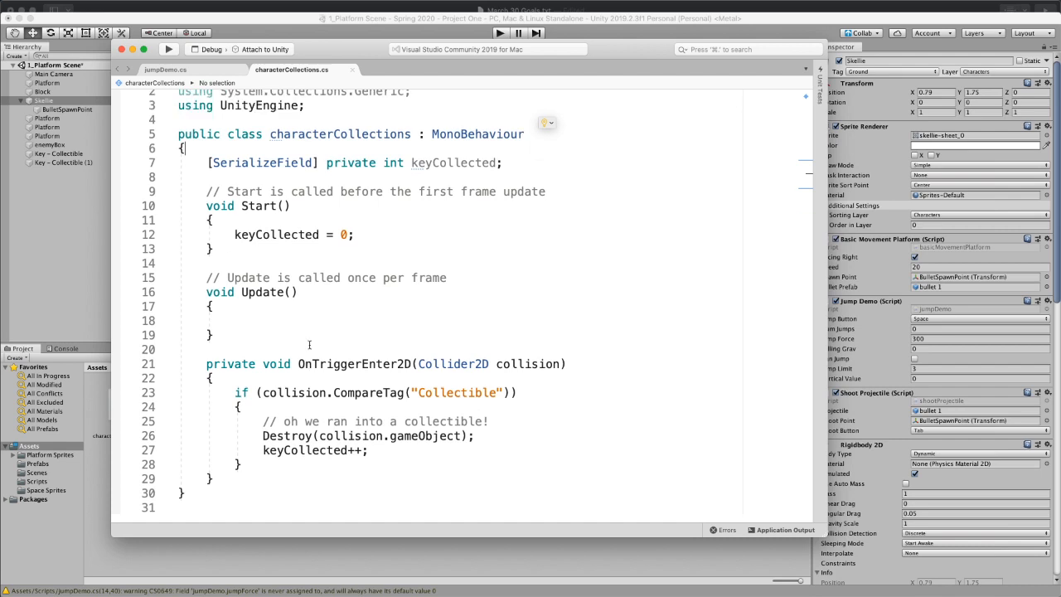
pyautogui.click(432, 163)
pyautogui.write('s')
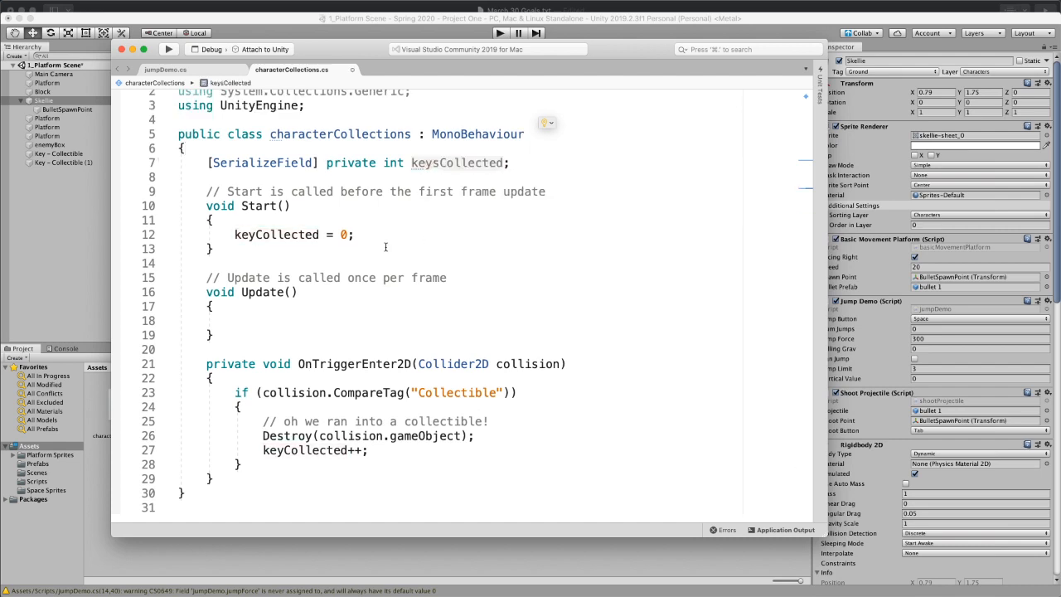
pyautogui.click(259, 235)
pyautogui.write('s')
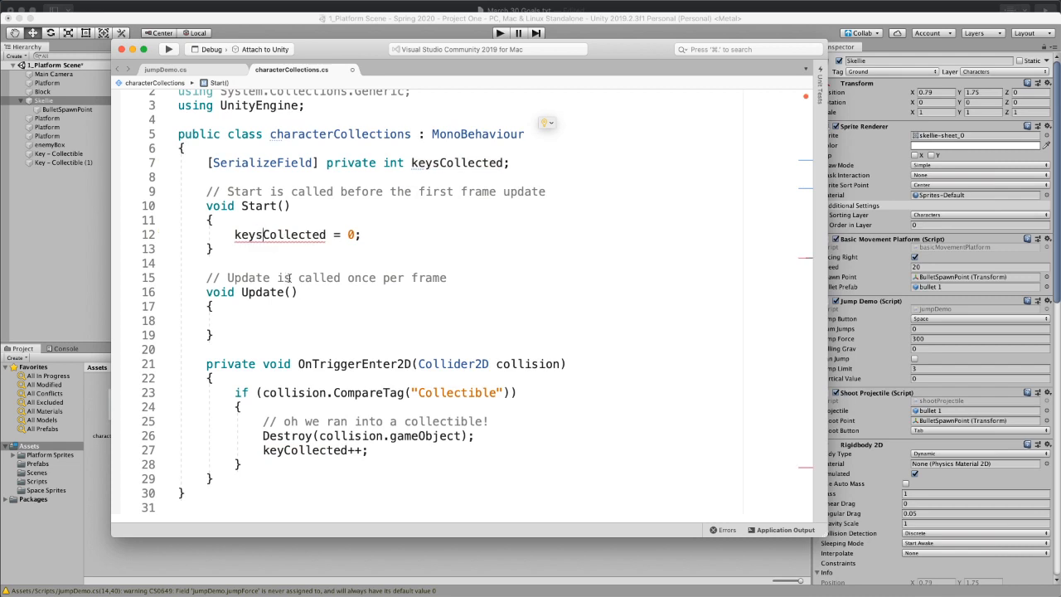
pyautogui.doubleClick(327, 450)
pyautogui.write('s')
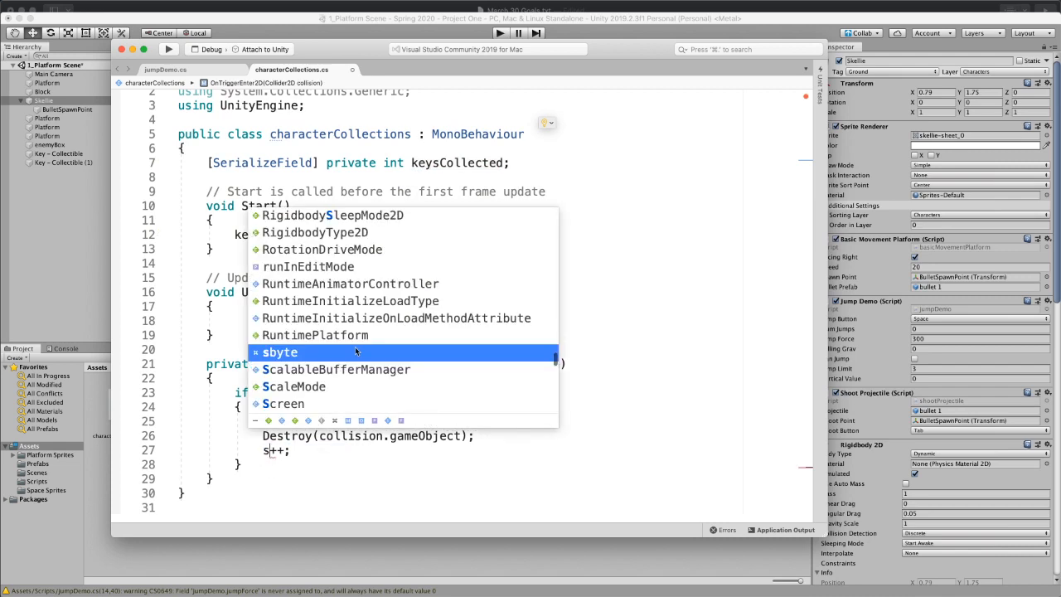
pyautogui.press('super+z')
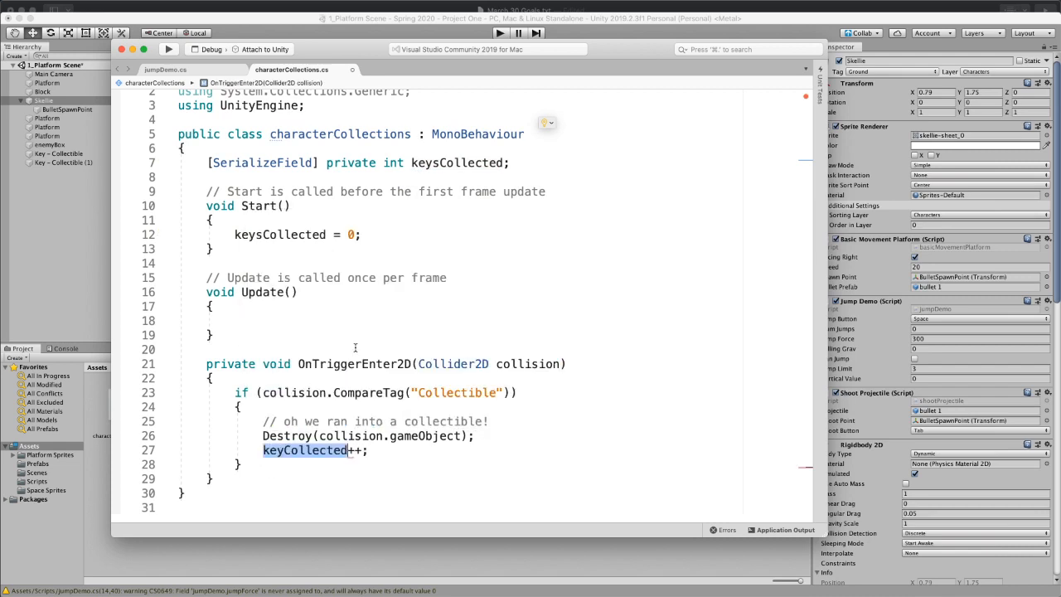
pyautogui.click(282, 450)
pyautogui.write('s')
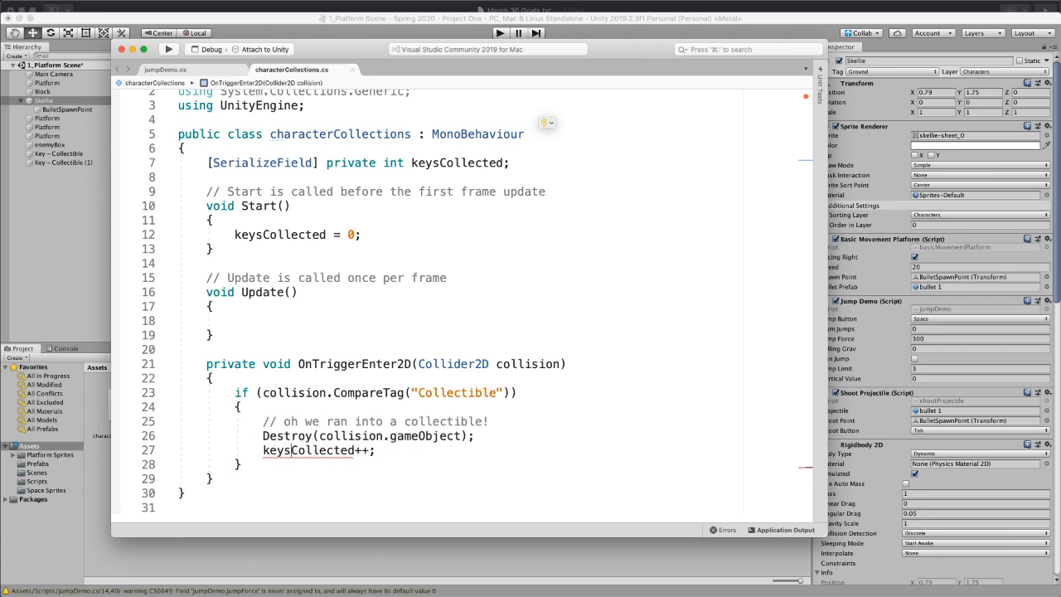
pyautogui.click(530, 170)
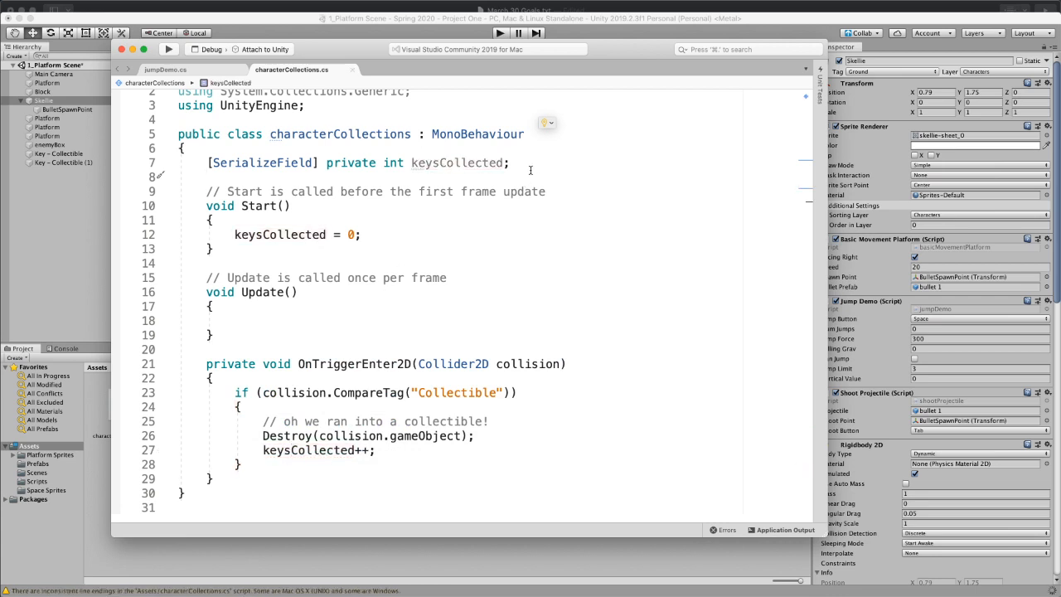
pyautogui.write('public ')
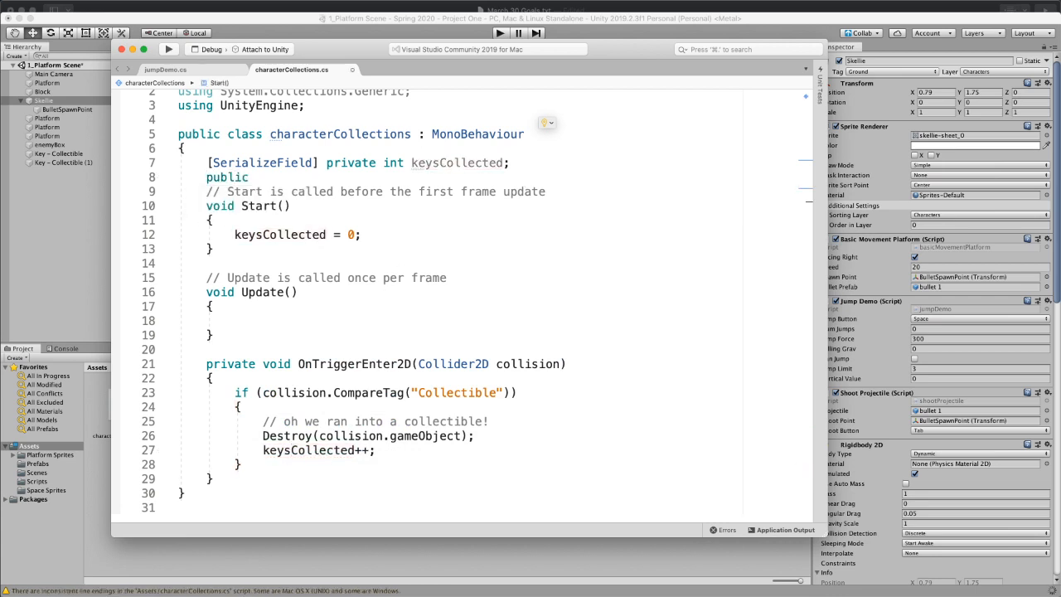
pyautogui.write('int')
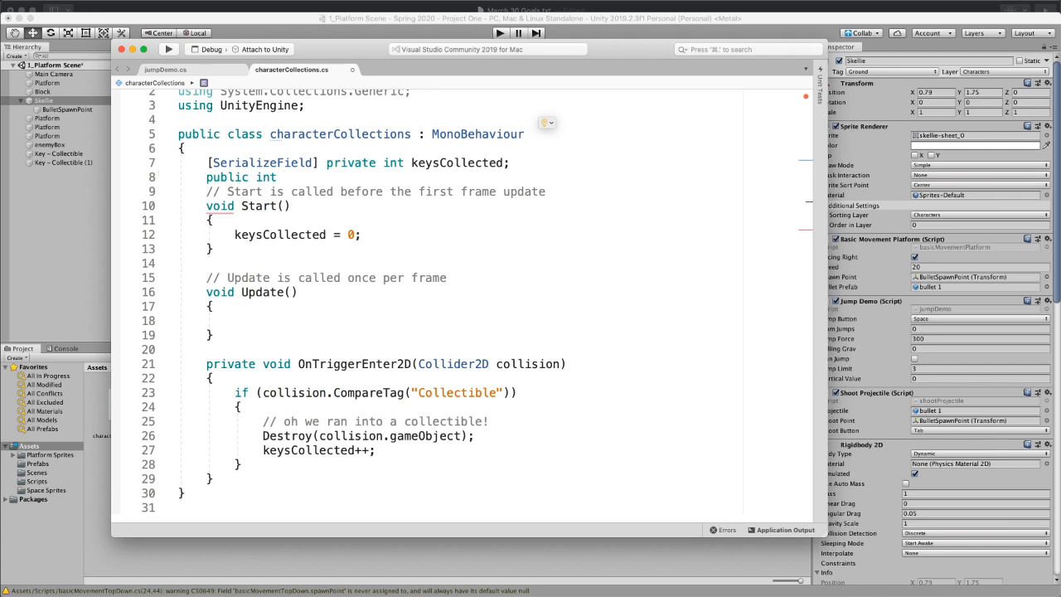
pyautogui.press('BackSpace')
pyautogui.press('BackSpace')
pyautogui.press('BackSpace')
pyautogui.press('BackSpace')
pyautogui.press('BackSpace')
pyautogui.press('BackSpace')
pyautogui.press('BackSpace')
pyautogui.press('BackSpace')
pyautogui.press('BackSpace')
pyautogui.press('BackSpace')
pyautogui.press('BackSpace')
pyautogui.press('BackSpace')
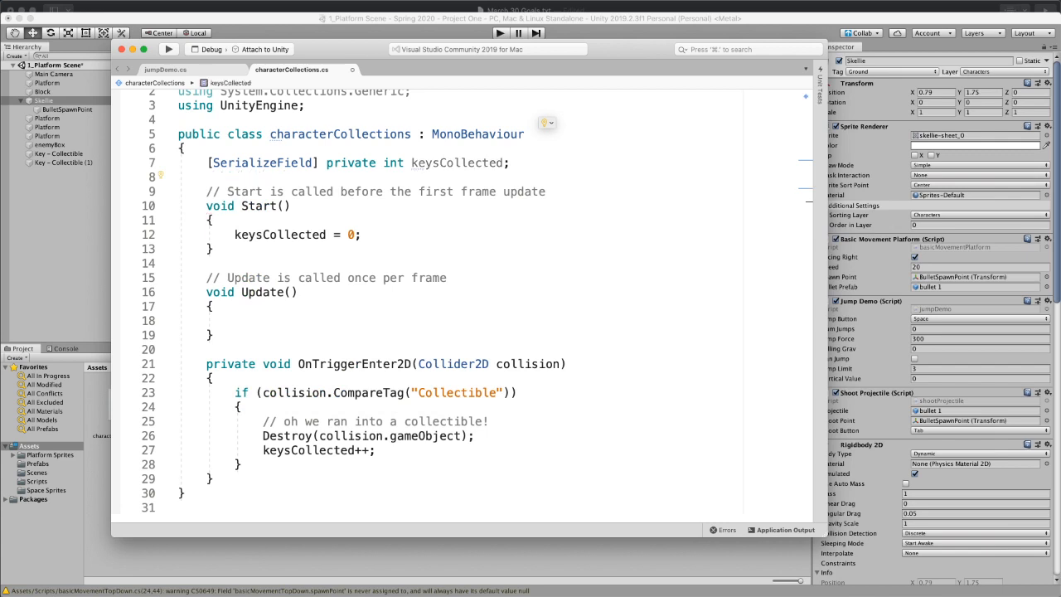
pyautogui.press('BackSpace')
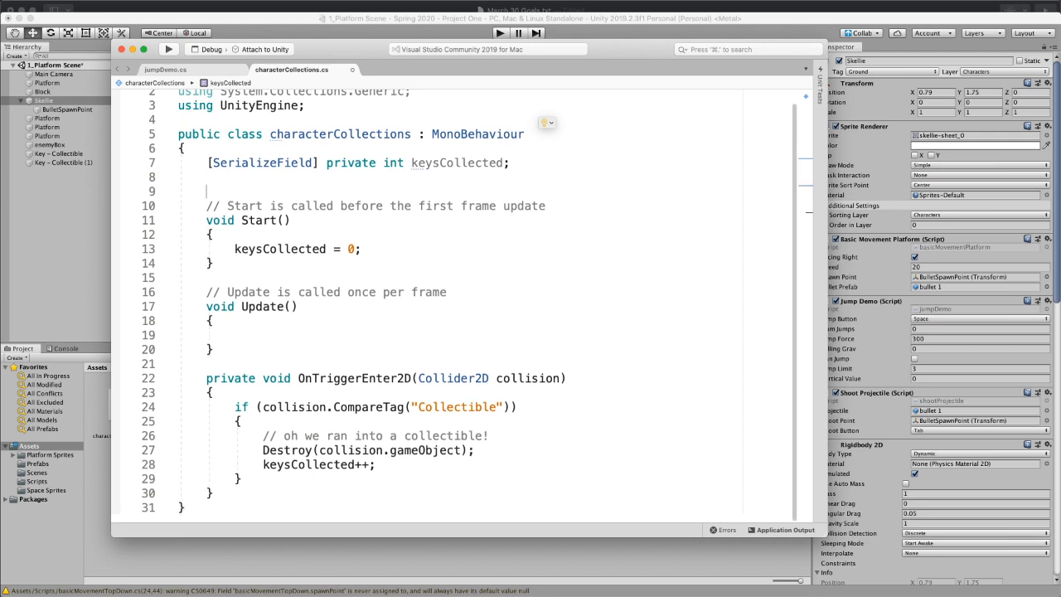
# Step: Add an empty public method named GetKeys() between Update() and OnTriggerEnter2D in the characterCollections script
pyautogui.click(239, 334)
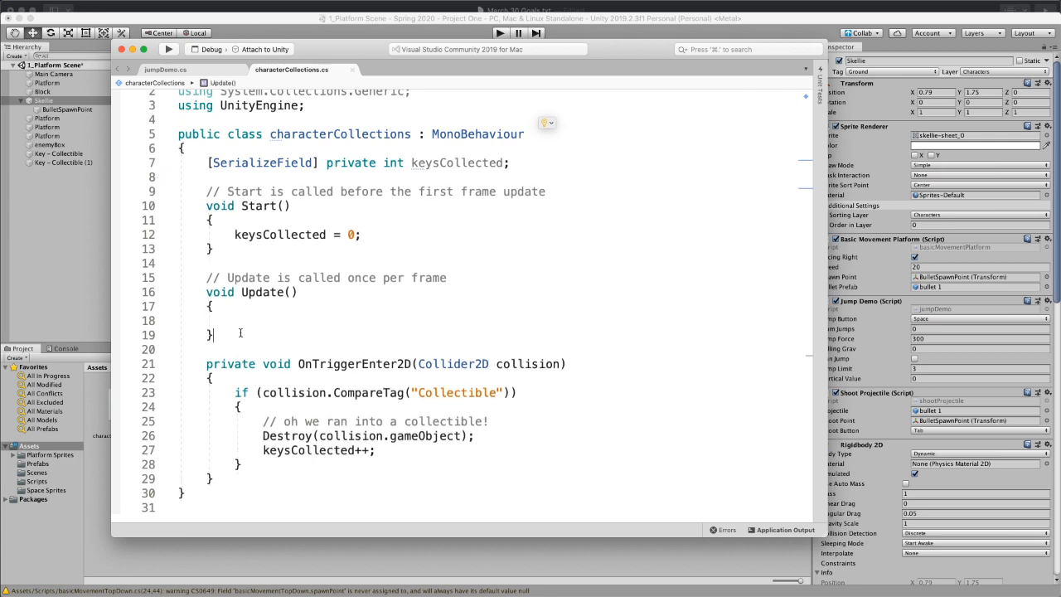
pyautogui.scroll(-3, 240, 334)
pyautogui.press('Return')
pyautogui.press('Return')
pyautogui.press('Return')
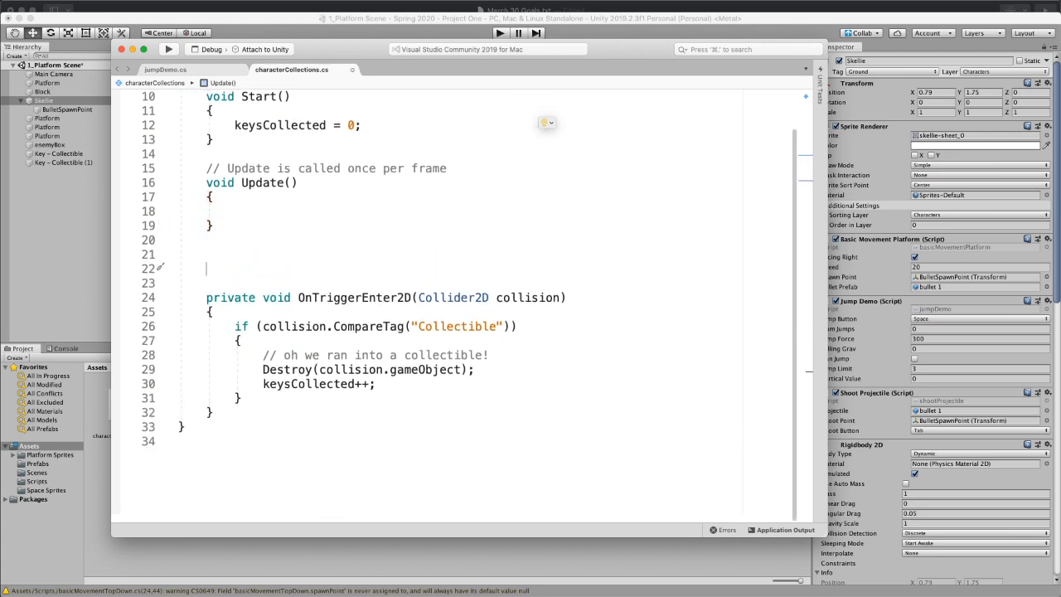
pyautogui.write('public ')
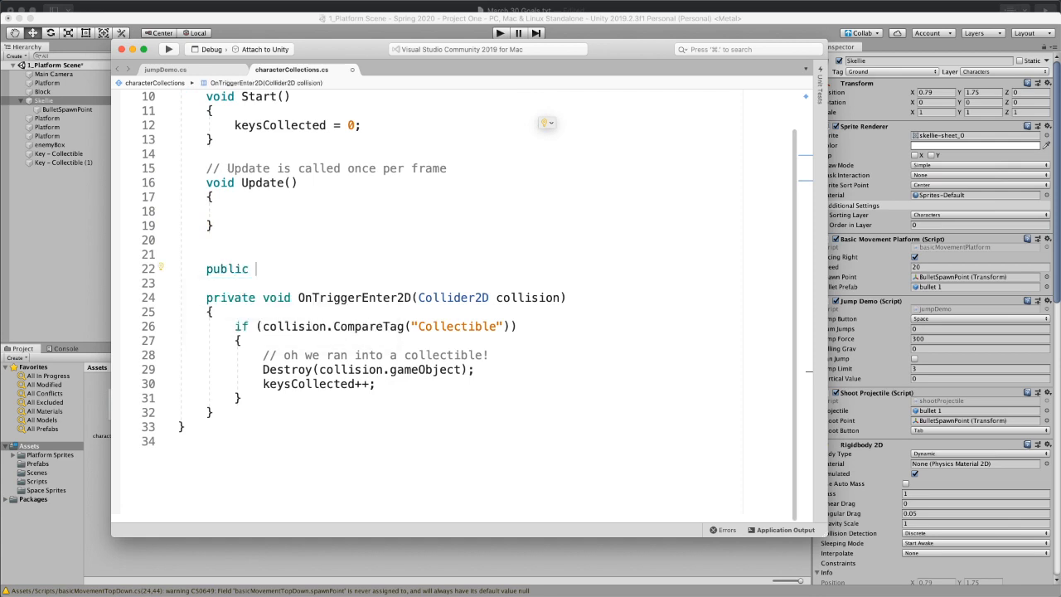
pyautogui.write('get')
pyautogui.press('BackSpace')
pyautogui.press('BackSpace')
pyautogui.press('BackSpace')
pyautogui.write('Get')
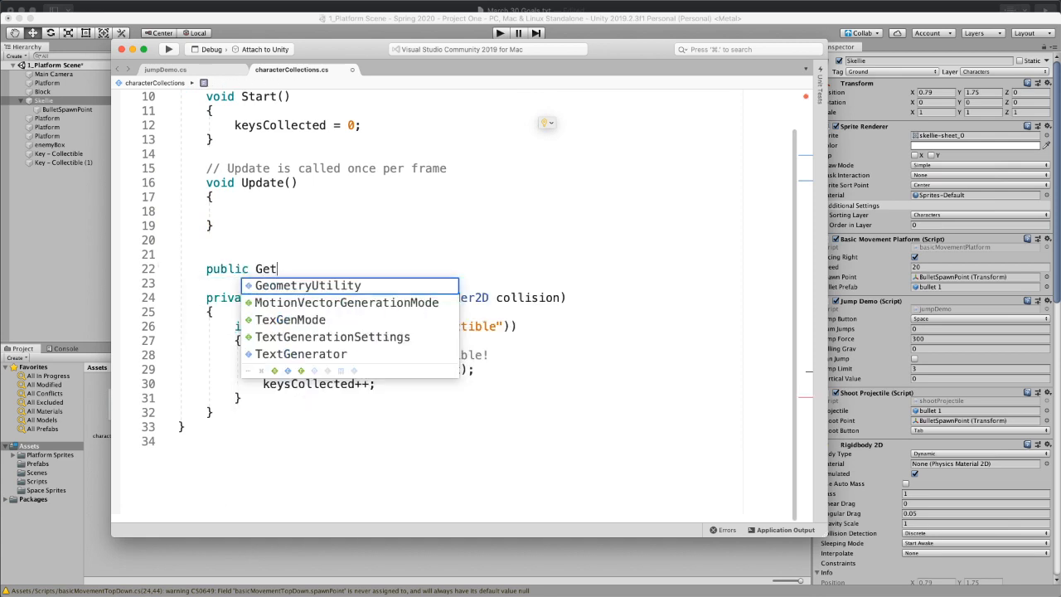
pyautogui.write('Keys() {')
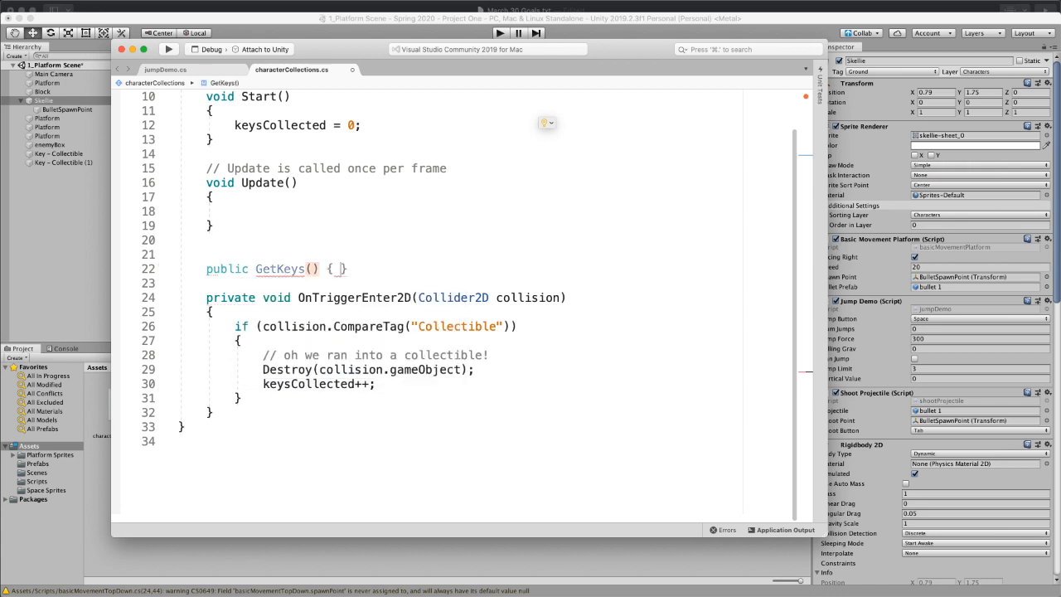
pyautogui.press('Return')
pyautogui.write('{')
pyautogui.press('Return')
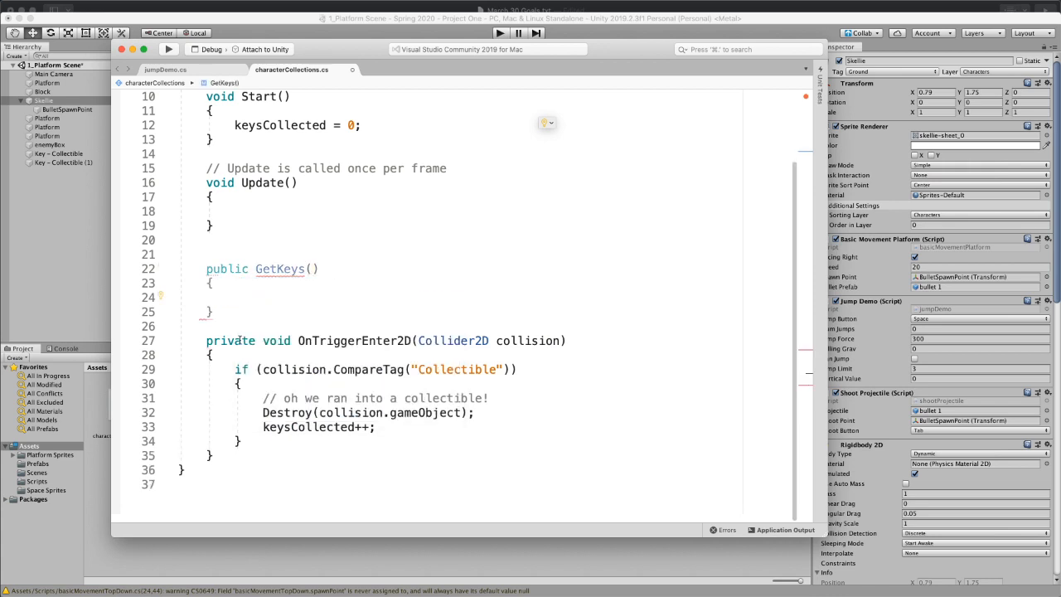
# Step: Give GetKeys() the return type int, save the script and remove the extra blank line above the method
pyautogui.click(256, 268)
pyautogui.write('int')
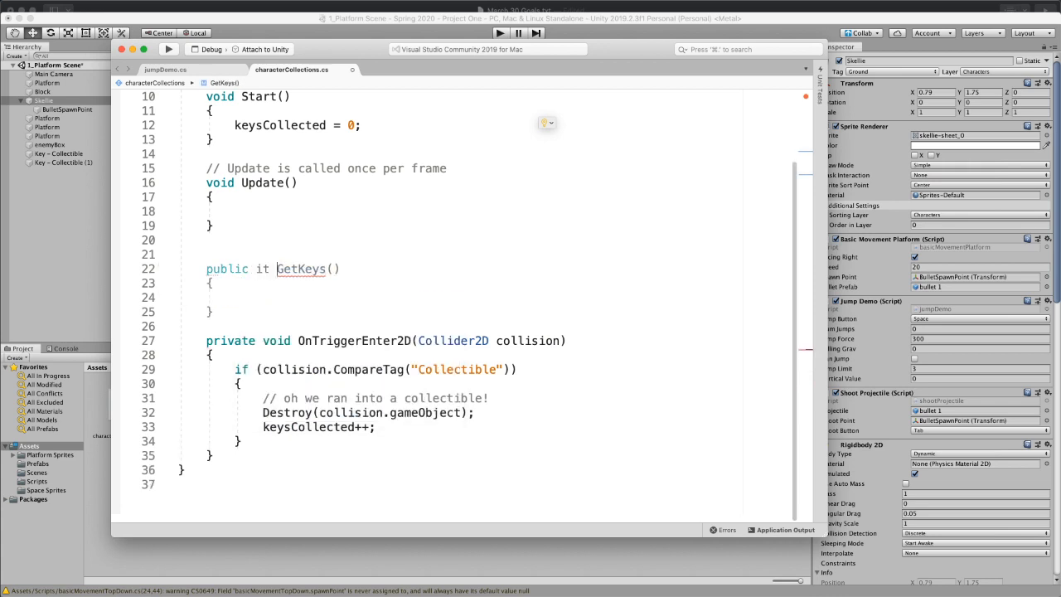
pyautogui.press('super+s')
pyautogui.moveTo(309, 272)
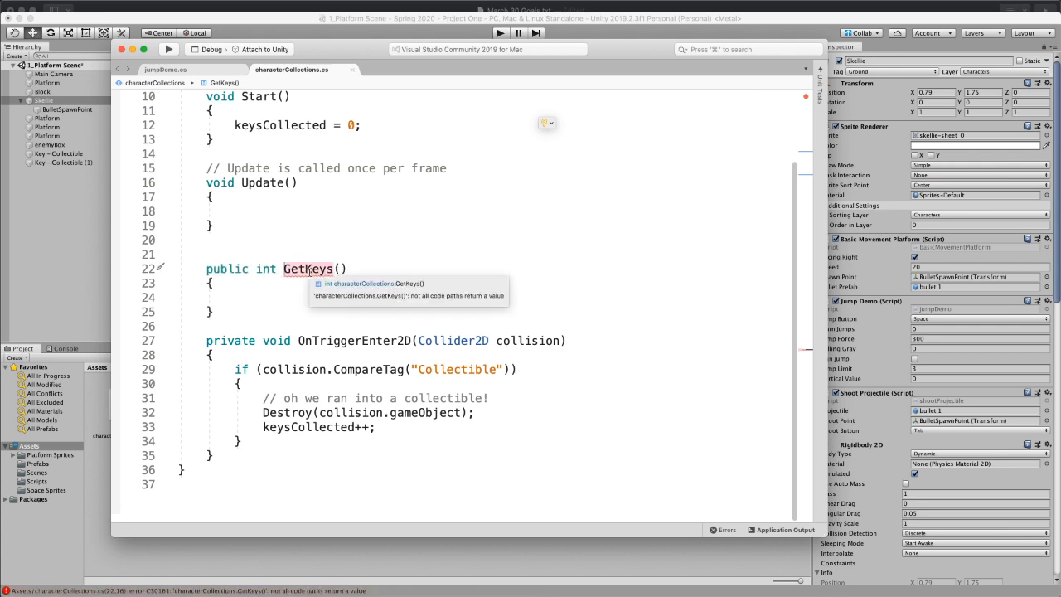
pyautogui.click(278, 296)
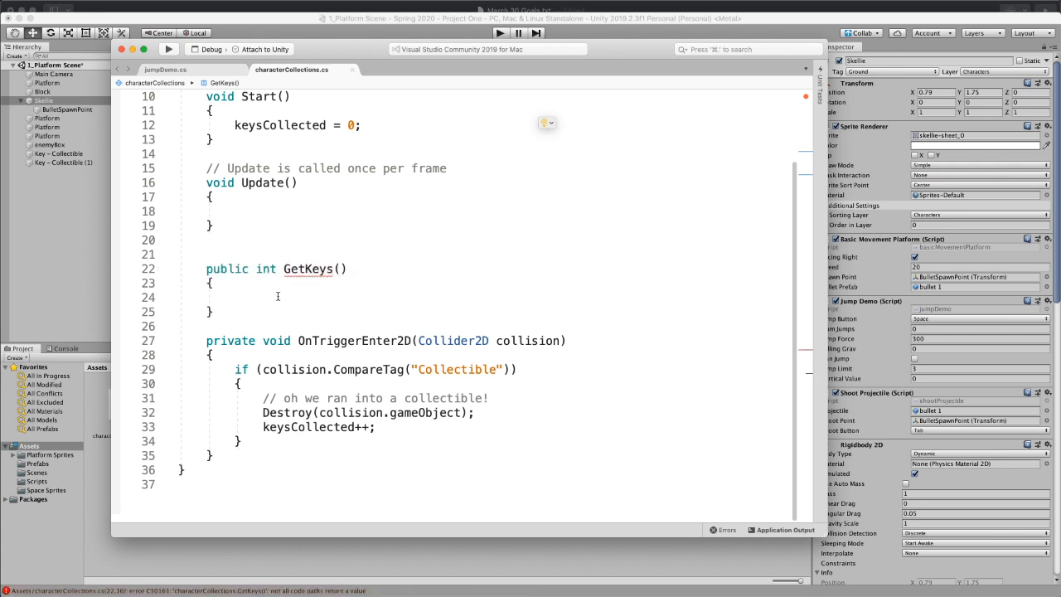
pyautogui.click(268, 258)
pyautogui.press('BackSpace')
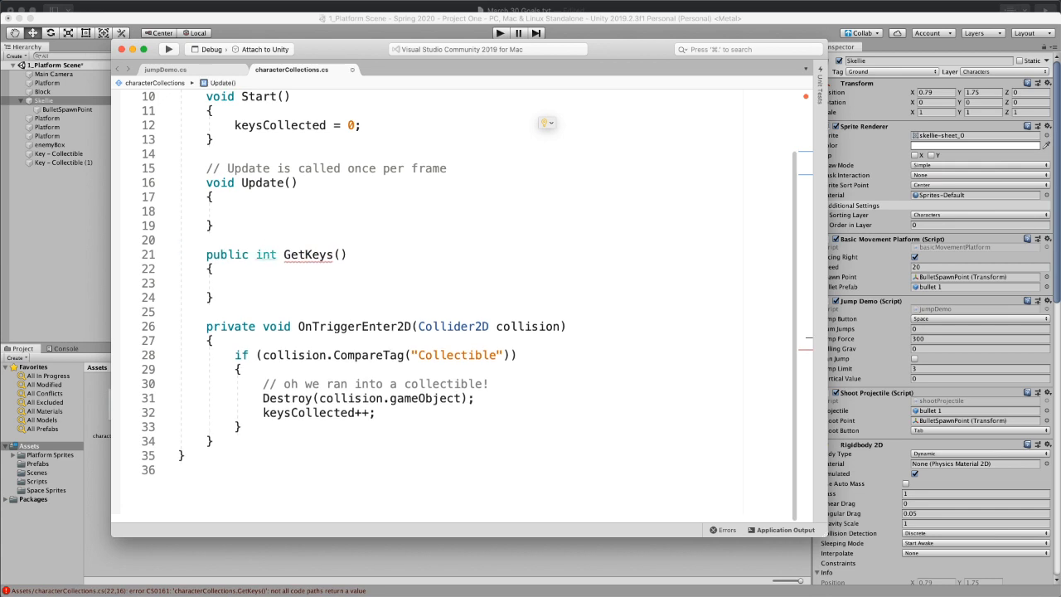
# Step: Make the GetKeys() method return keysCollected
pyautogui.click(259, 274)
pyautogui.scroll(3, 253, 280)
pyautogui.click(253, 279)
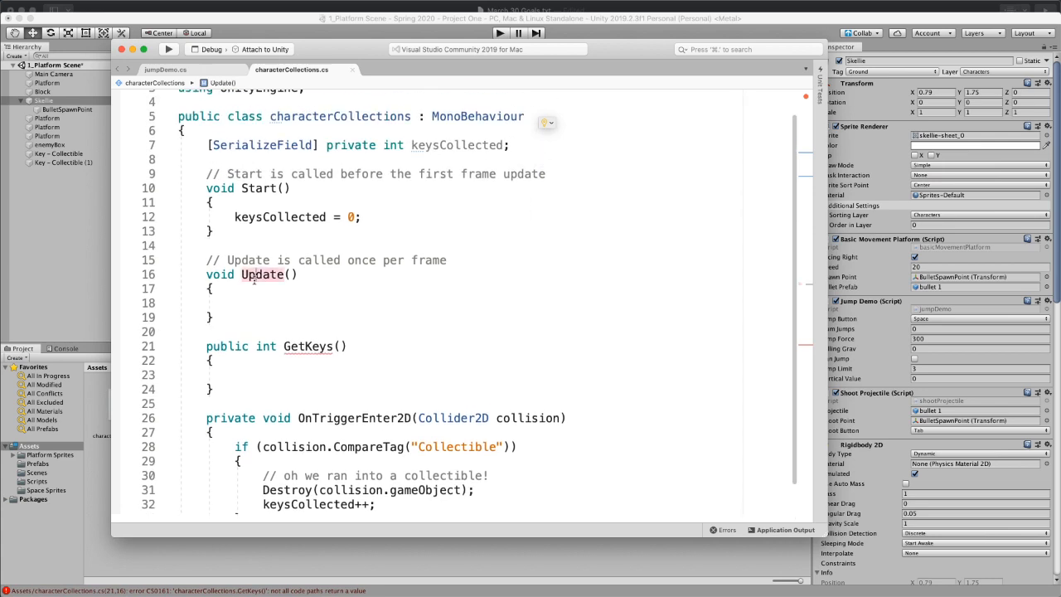
pyautogui.write('re')
pyautogui.press('BackSpace')
pyautogui.press('BackSpace')
pyautogui.click(244, 367)
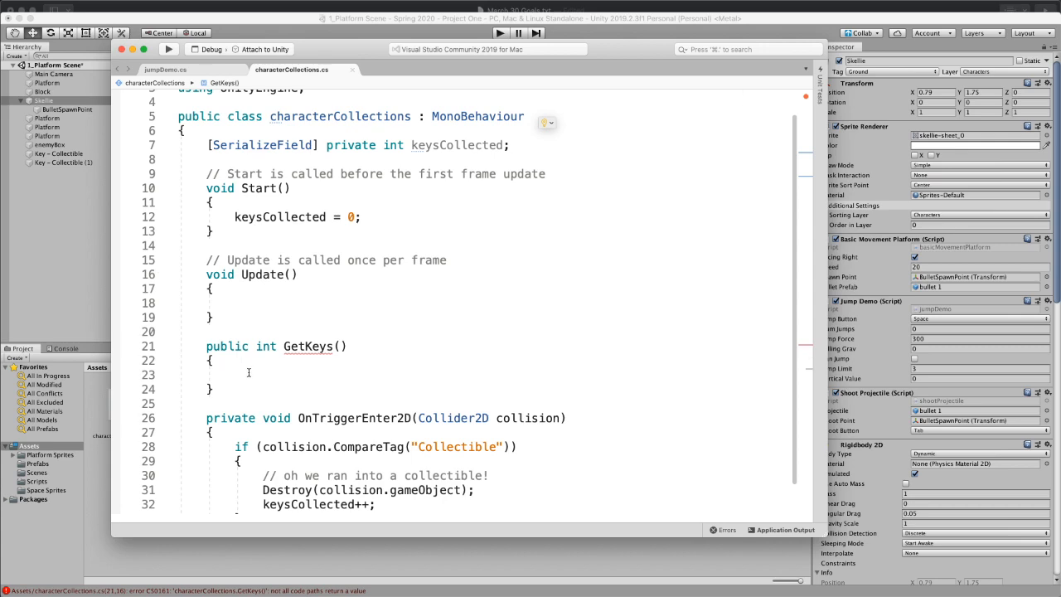
pyautogui.write('return keyColl')
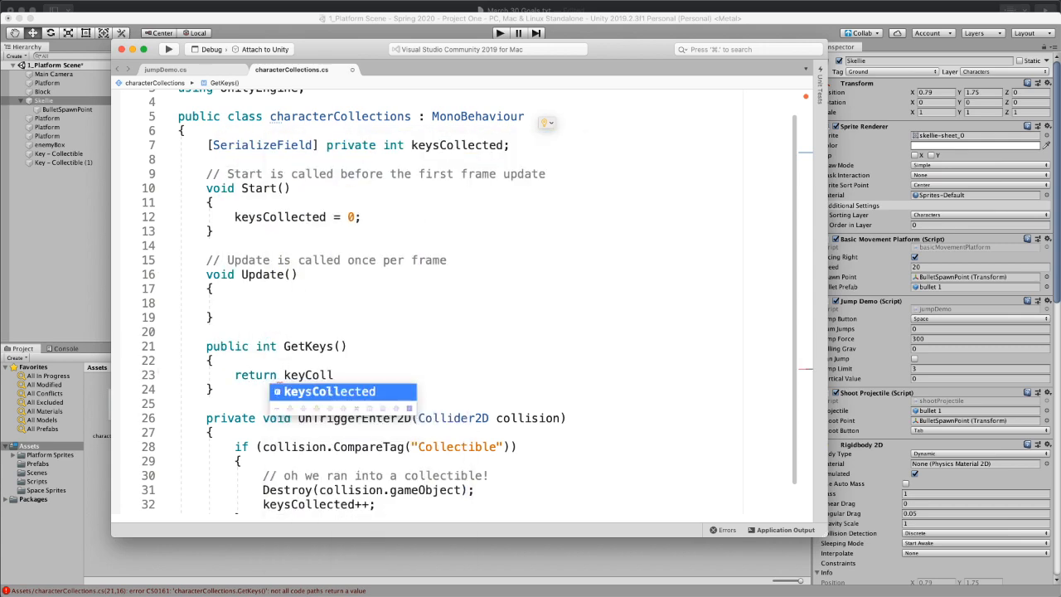
pyautogui.press('Return')
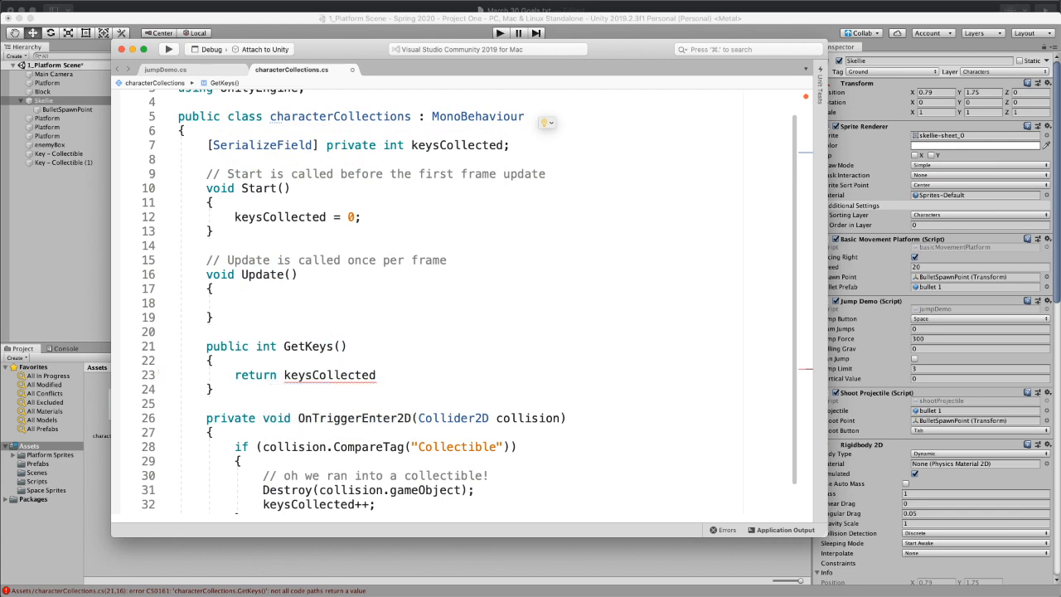
# Step: Review the return statement and name of GetKeys(), and switch to Unity to examine Skellie's Character Collections component
pyautogui.doubleClick(237, 380)
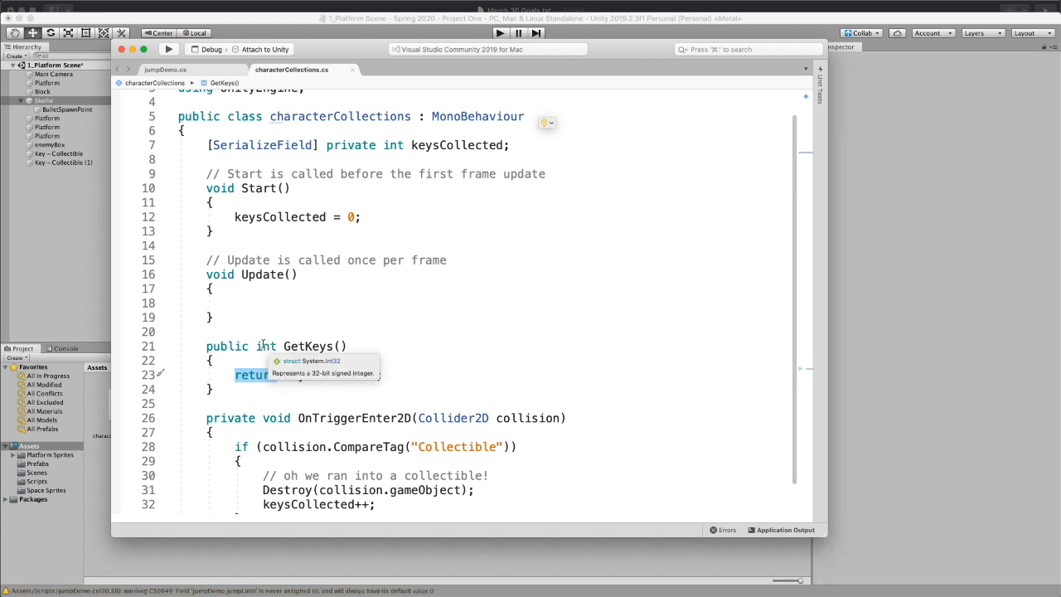
pyautogui.moveTo(348, 346); pyautogui.dragTo(287, 346)
pyautogui.scroll(2, 326, 308)
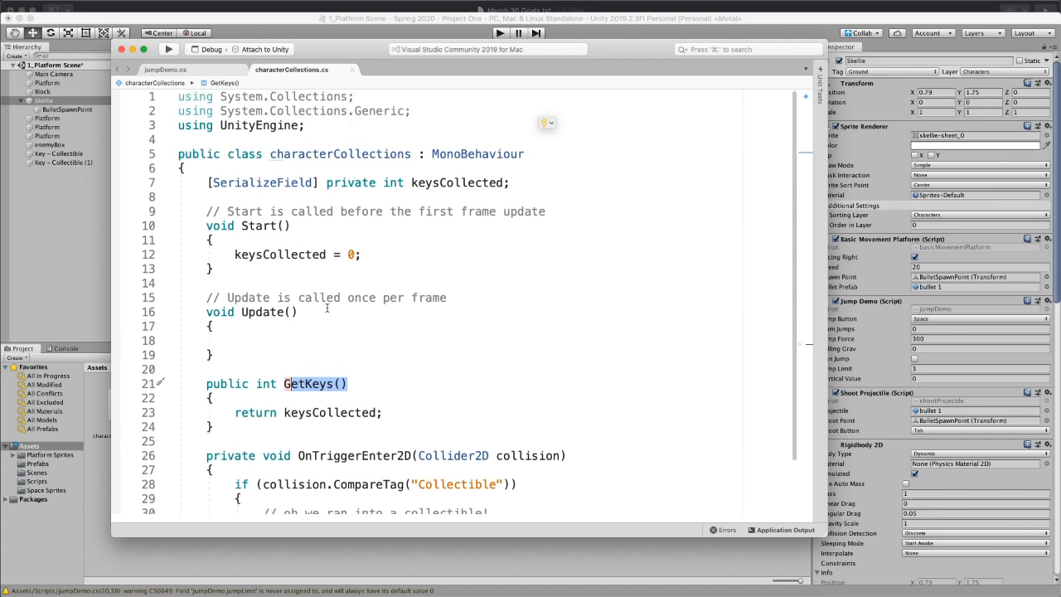
pyautogui.click(33, 265)
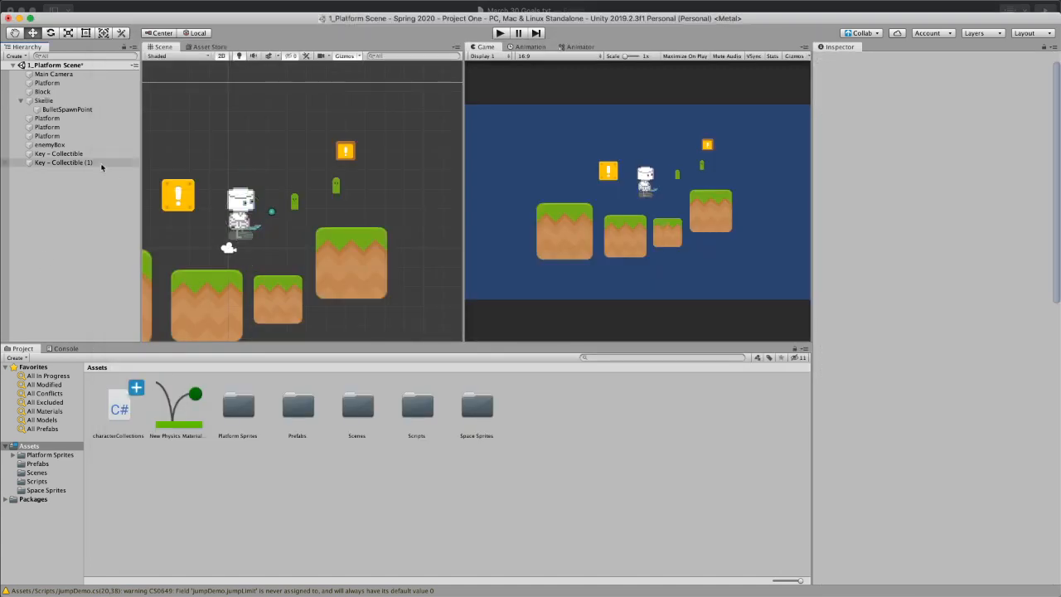
pyautogui.click(97, 101)
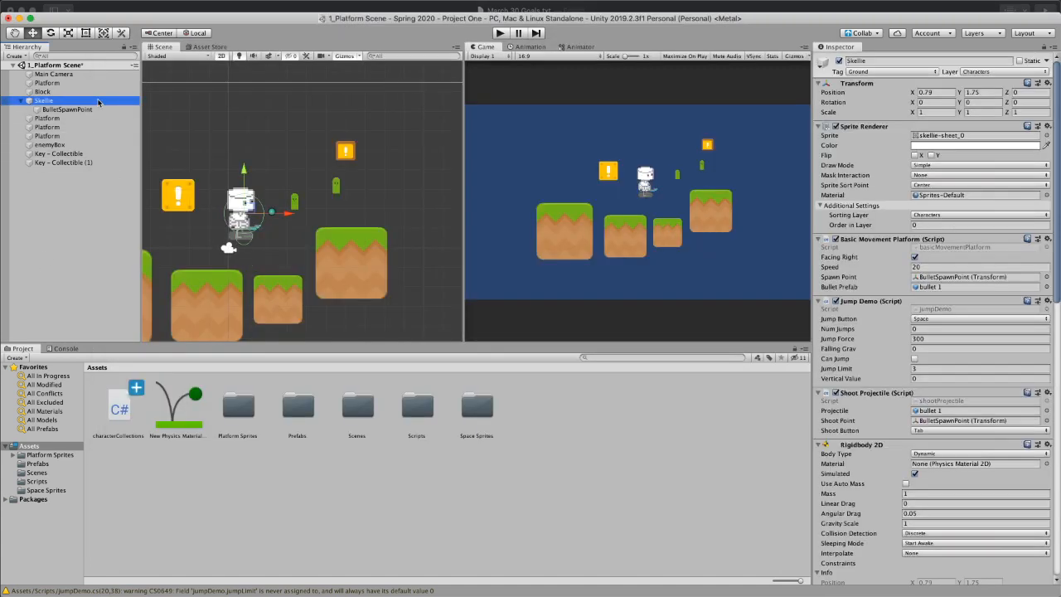
pyautogui.scroll(-10, 920, 379)
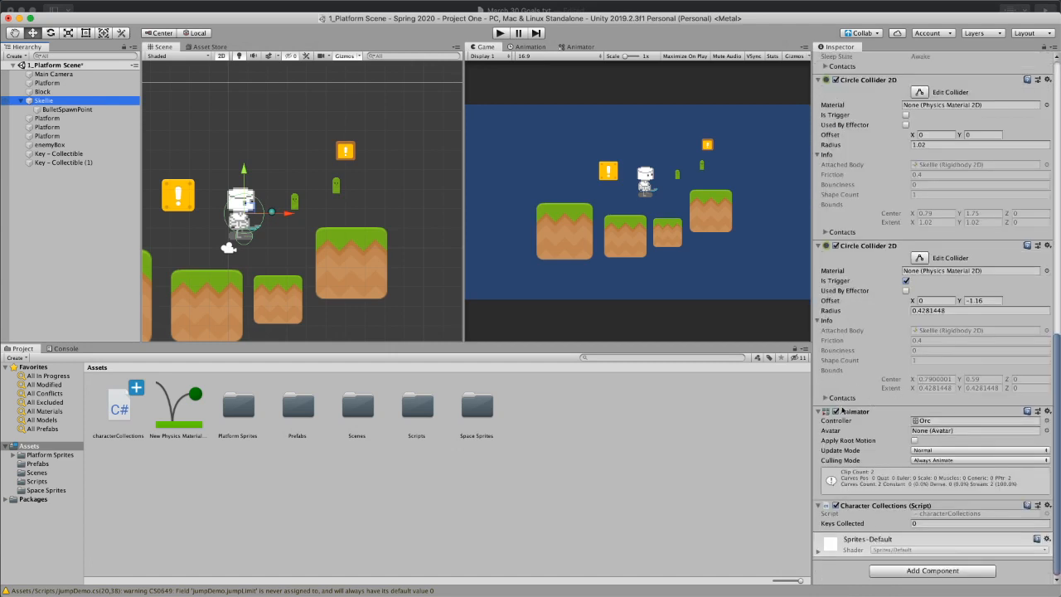
# Step: Create an empty game object in the scene and name it UIManager
pyautogui.click(25, 67)
pyautogui.click(15, 56)
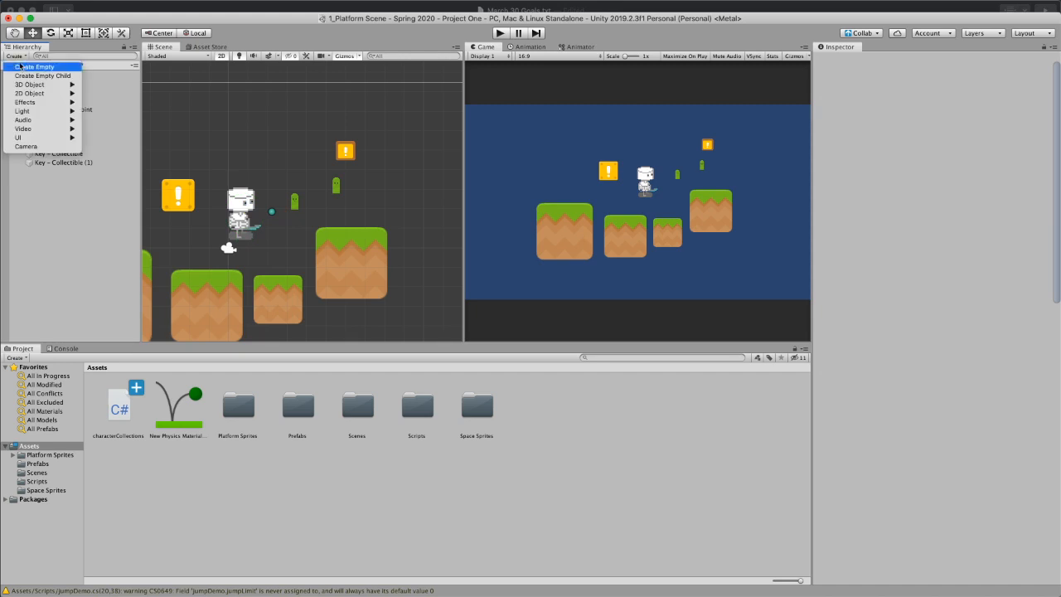
pyautogui.click(22, 67)
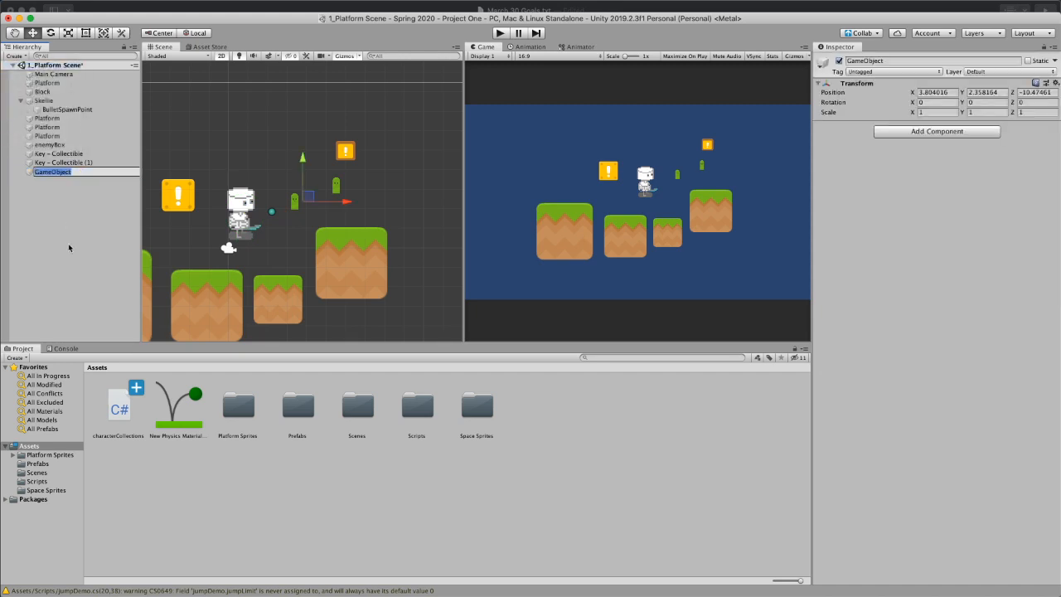
pyautogui.write('UIManager')
pyautogui.press('Return')
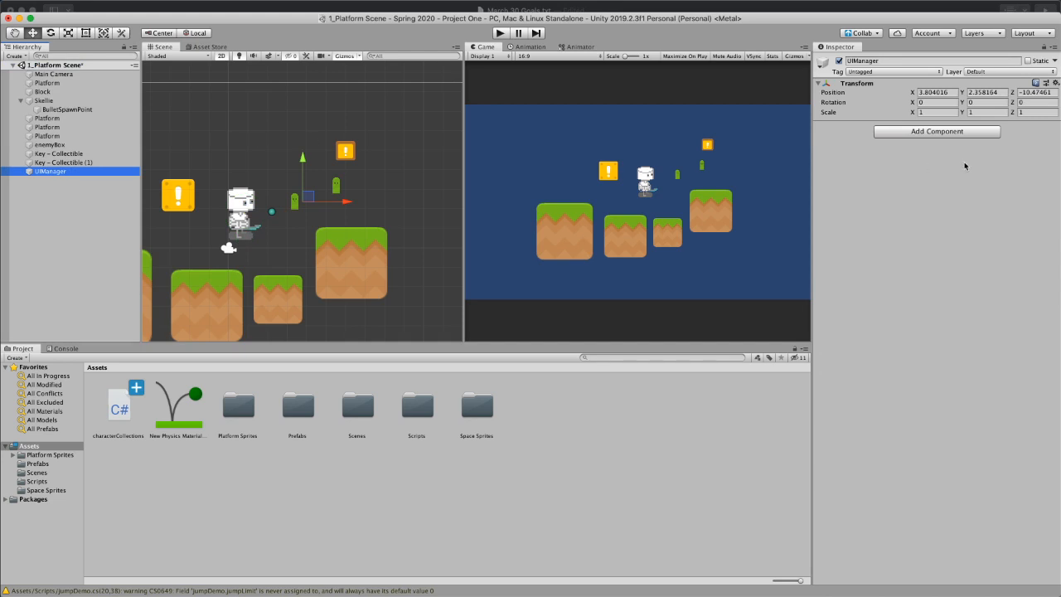
# Step: Create a new script named UIManager and attach it as a component to the UIManager object
pyautogui.click(959, 131)
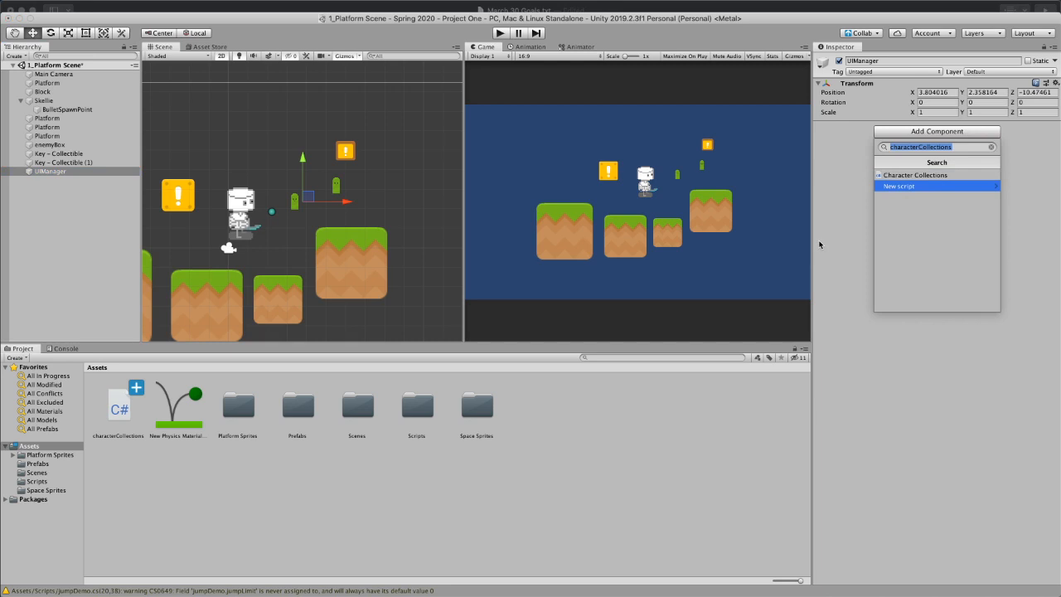
pyautogui.press('BackSpace')
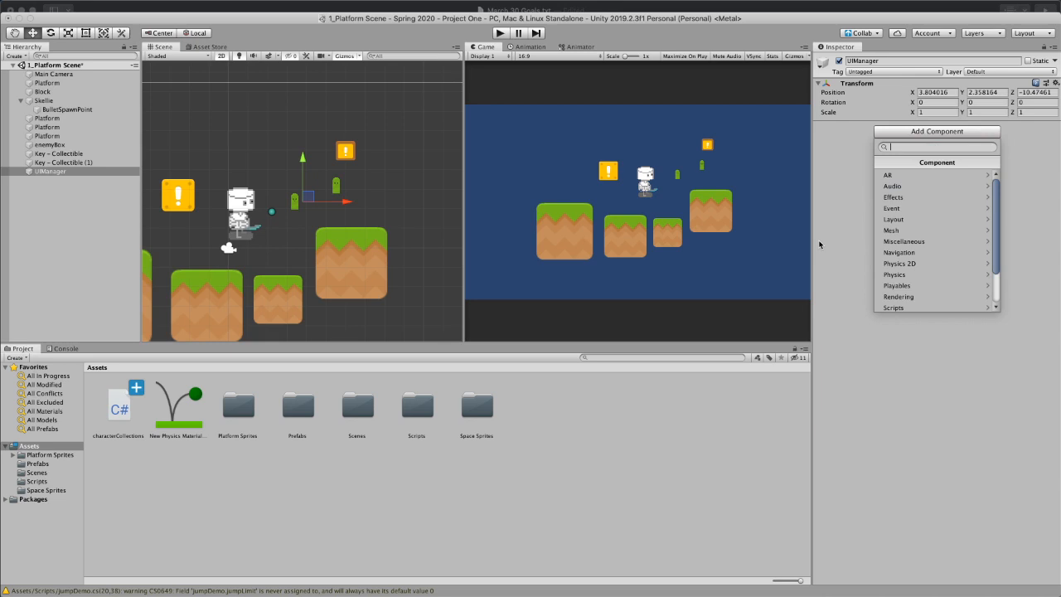
pyautogui.write('UIManager')
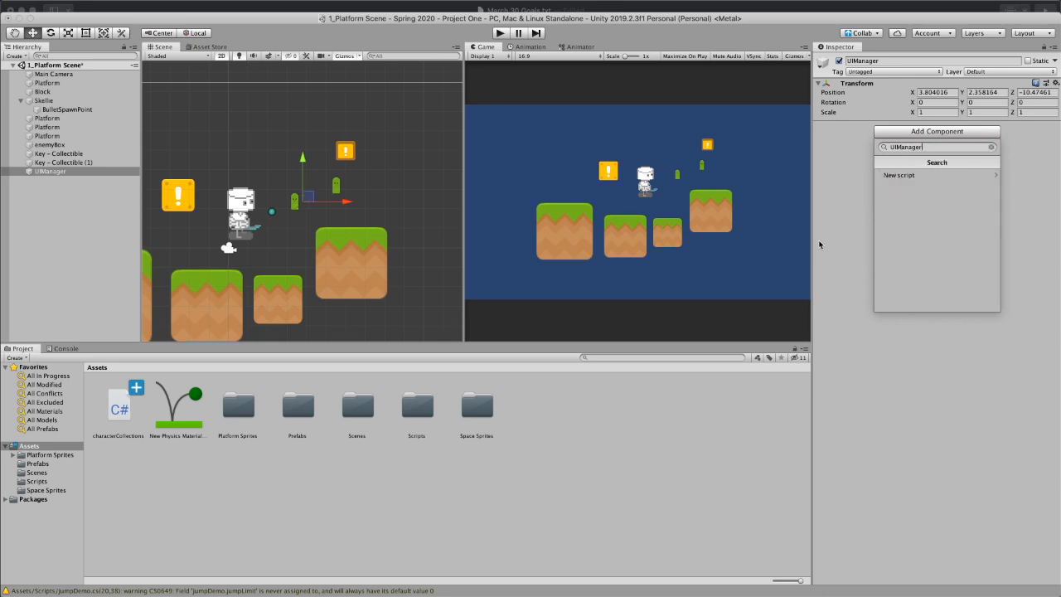
pyautogui.press('super+a')
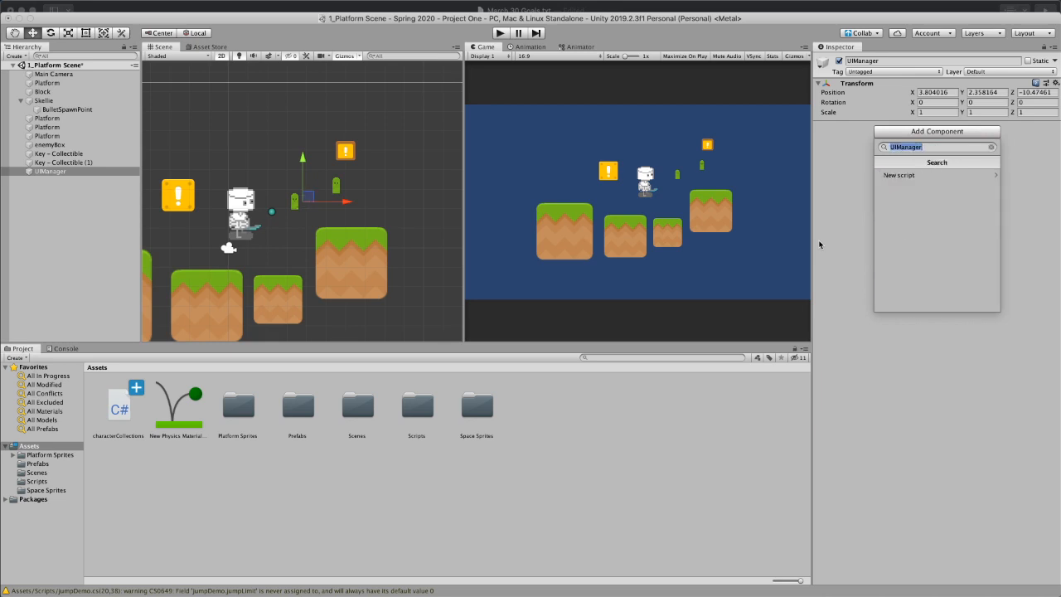
pyautogui.click(896, 177)
pyautogui.click(925, 301)
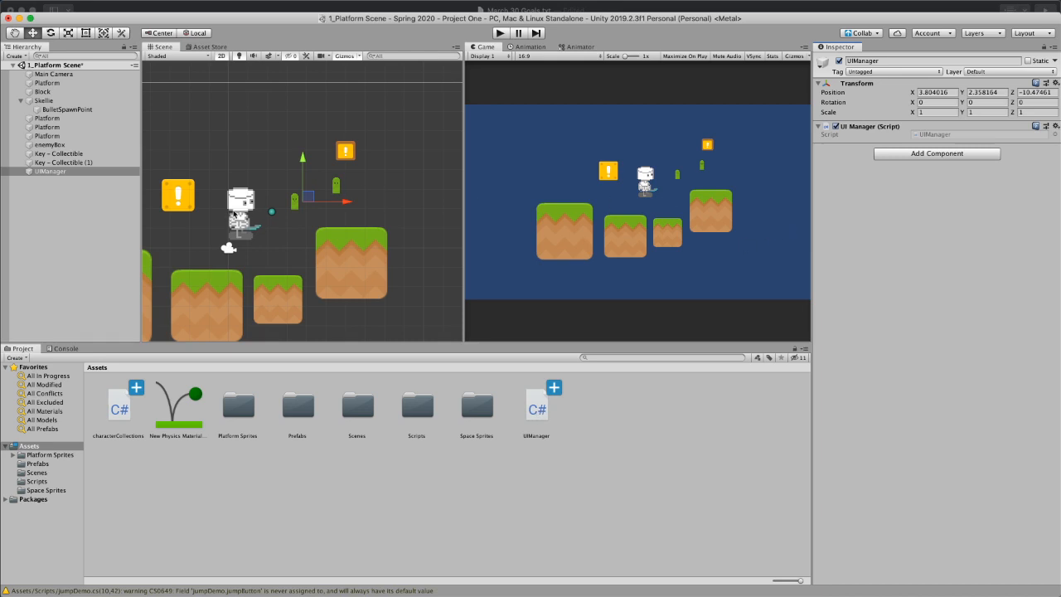
# Step: Open the UIManager script from its component in Visual Studio and shrink the editor window to uncover the Unity scene
pyautogui.click(918, 153)
pyautogui.click(830, 170)
pyautogui.click(935, 135)
pyautogui.doubleClick(936, 135)
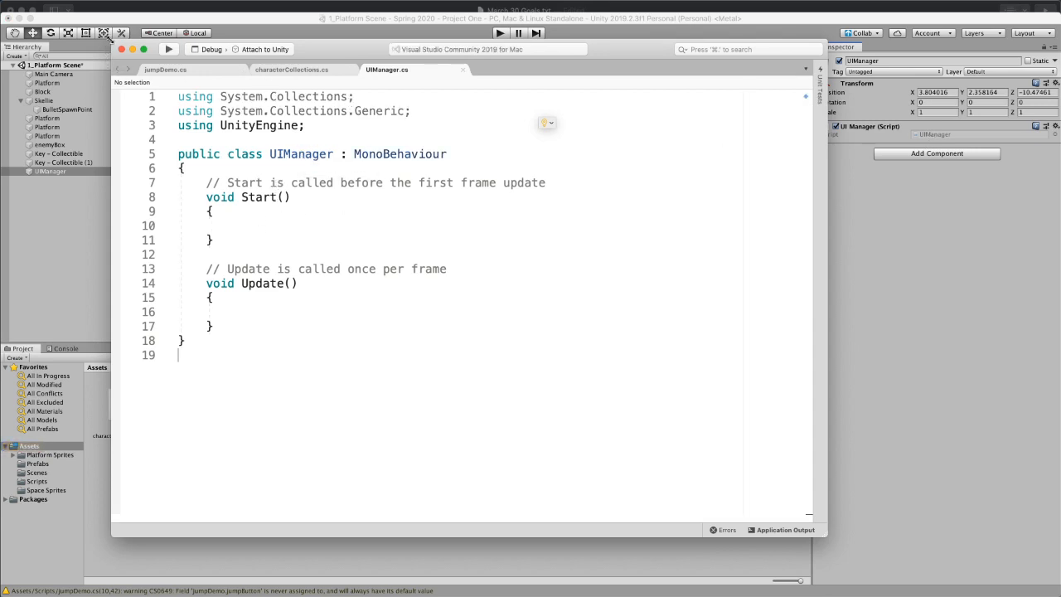
pyautogui.moveTo(111, 40); pyautogui.dragTo(250, 201)
# Step: Examine the characterCollections class name and the UIManager object in Unity, and return to the UIManager script in Visual Studio
pyautogui.click(444, 230)
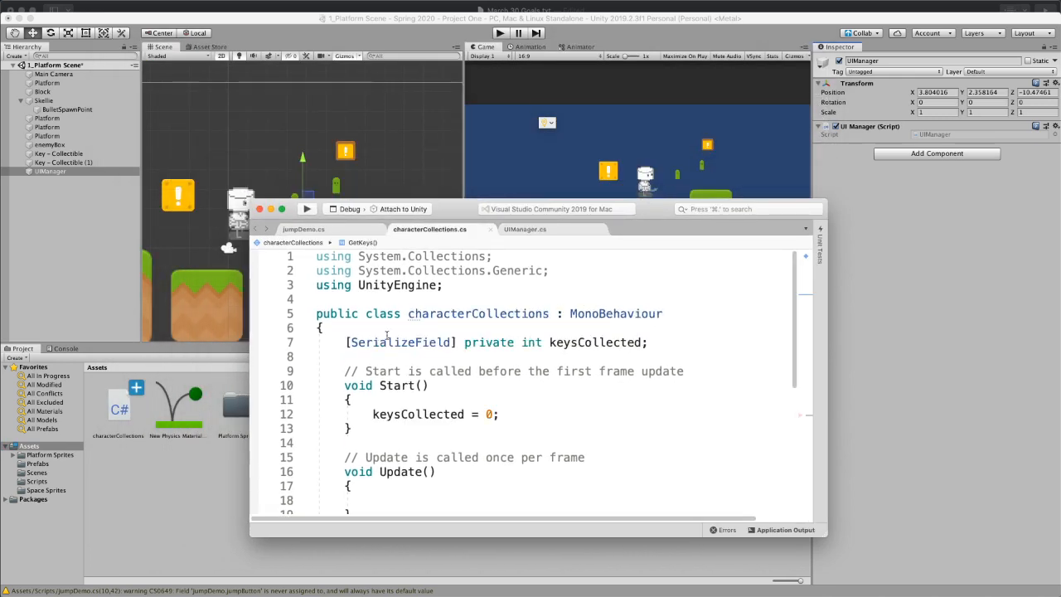
pyautogui.scroll(-1, 456, 398)
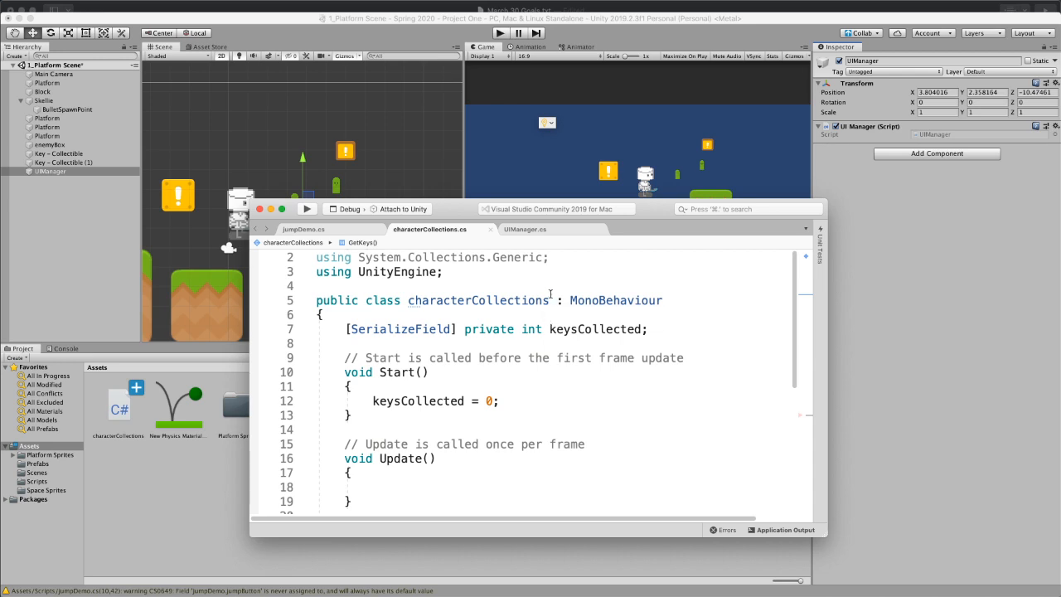
pyautogui.moveTo(552, 302); pyautogui.dragTo(407, 302)
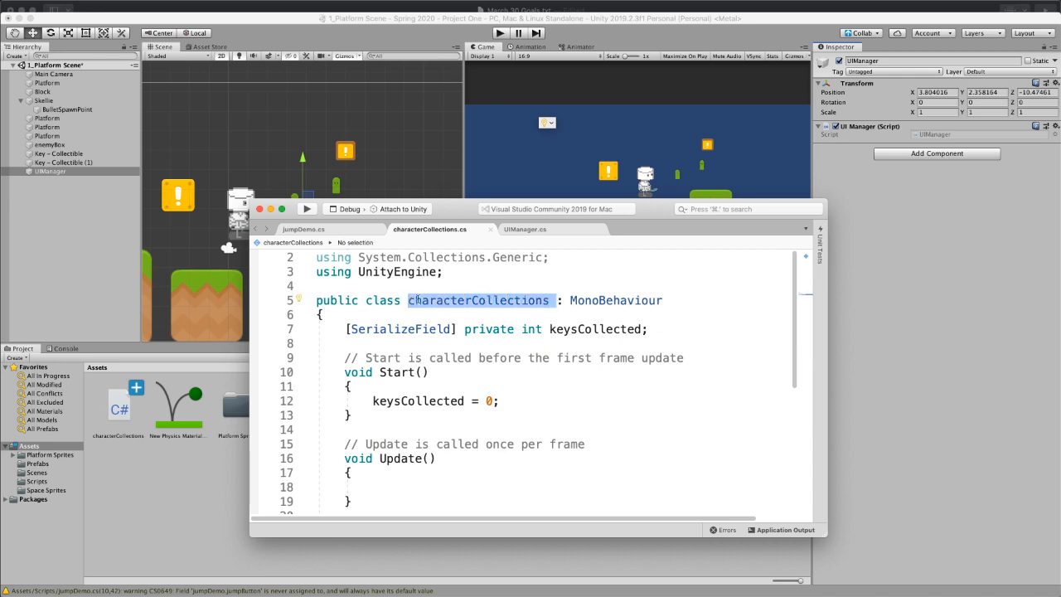
pyautogui.click(173, 262)
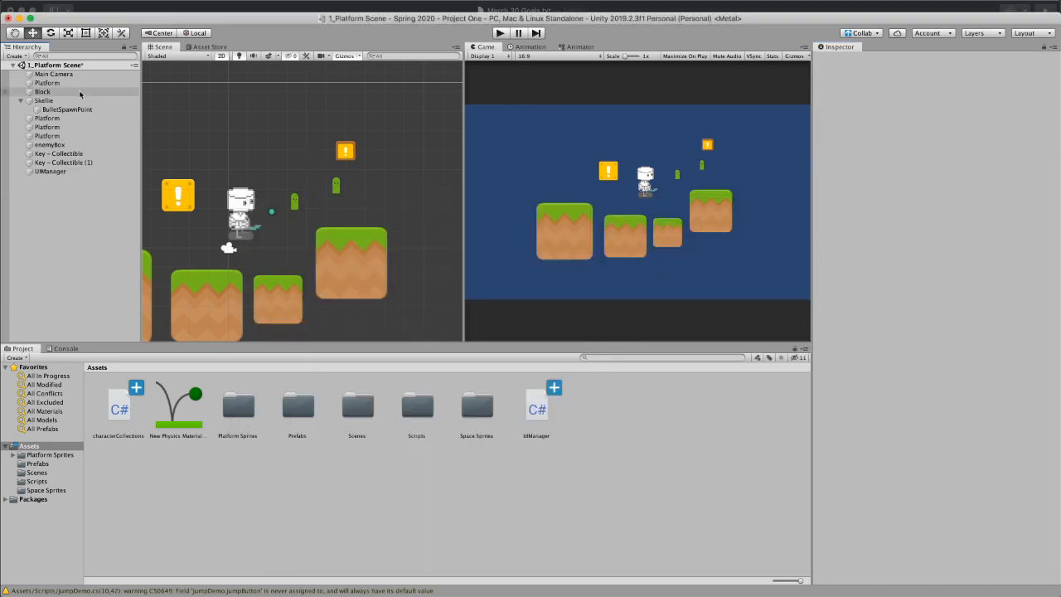
pyautogui.click(89, 172)
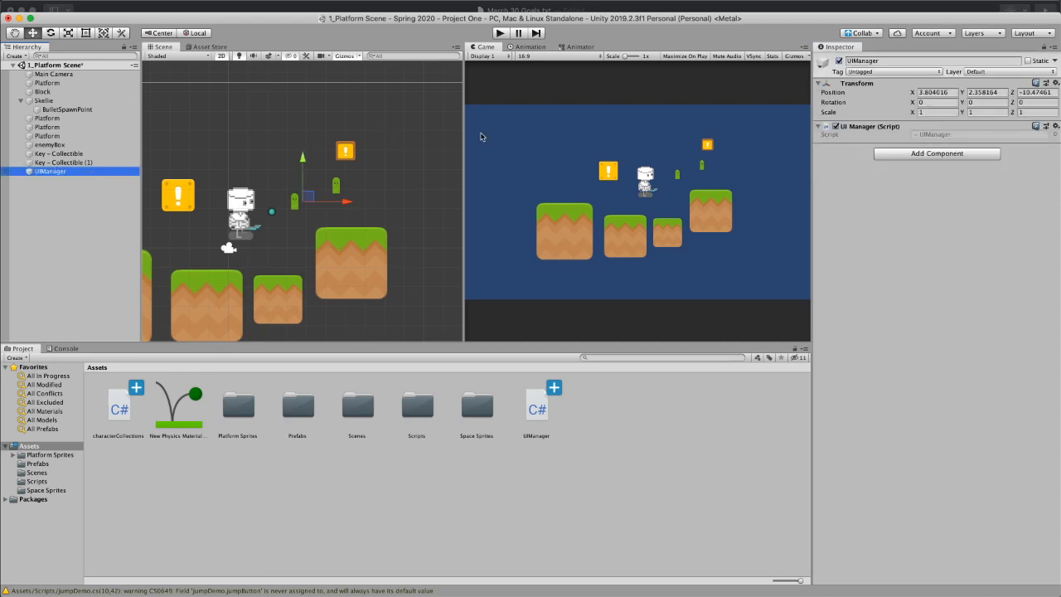
pyautogui.click(860, 581)
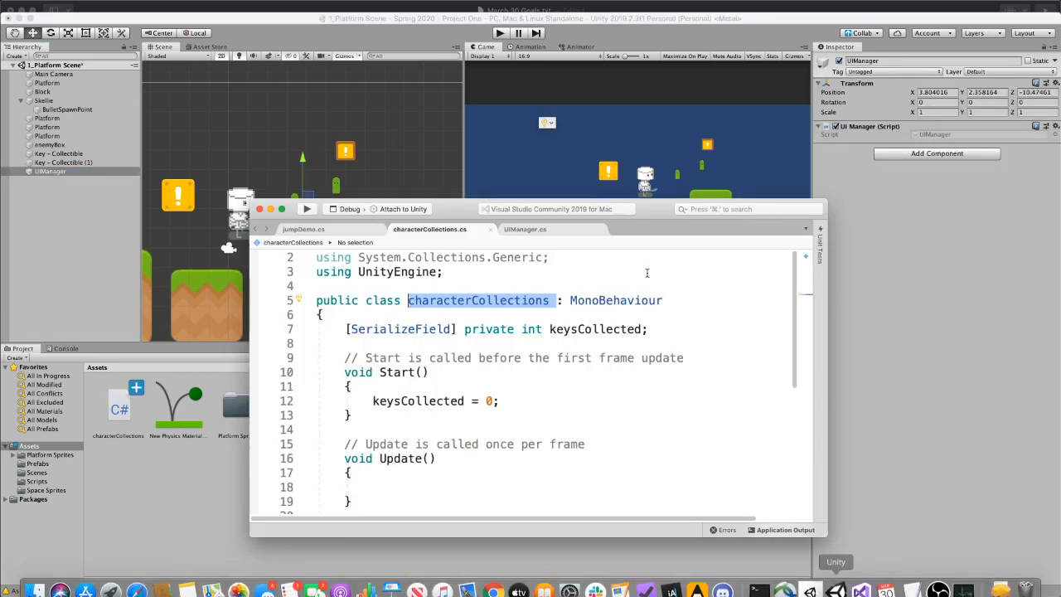
pyautogui.click(575, 232)
pyautogui.scroll(-1, 490, 342)
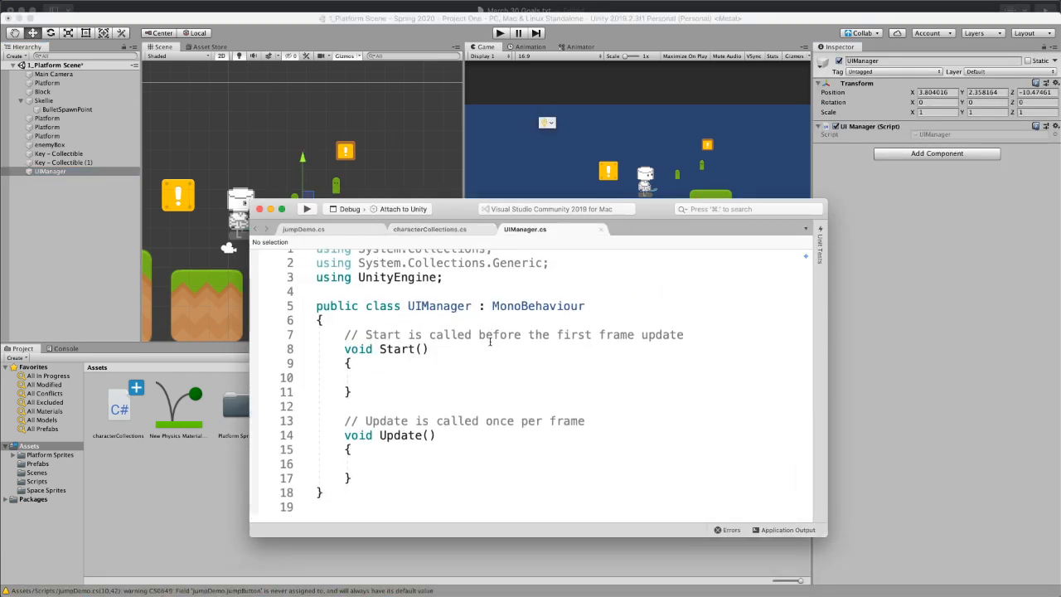
# Step: Begin a [SerializeField] private field declaration at the beginning of the UIManager class body
pyautogui.click(461, 312)
pyautogui.press('Return')
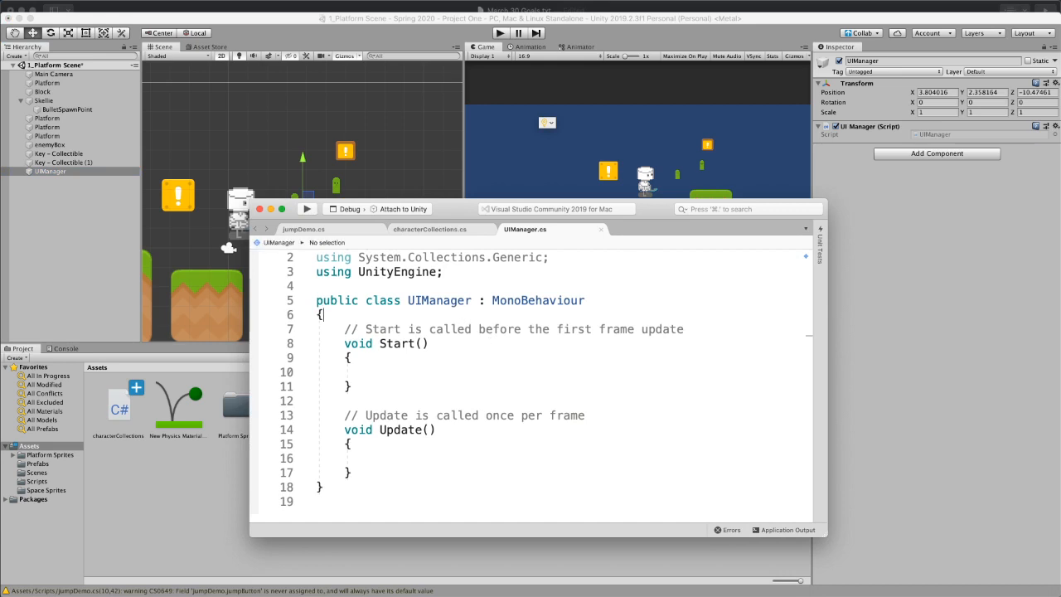
pyautogui.press('Return')
pyautogui.press('Return')
pyautogui.write('[SerializeField')
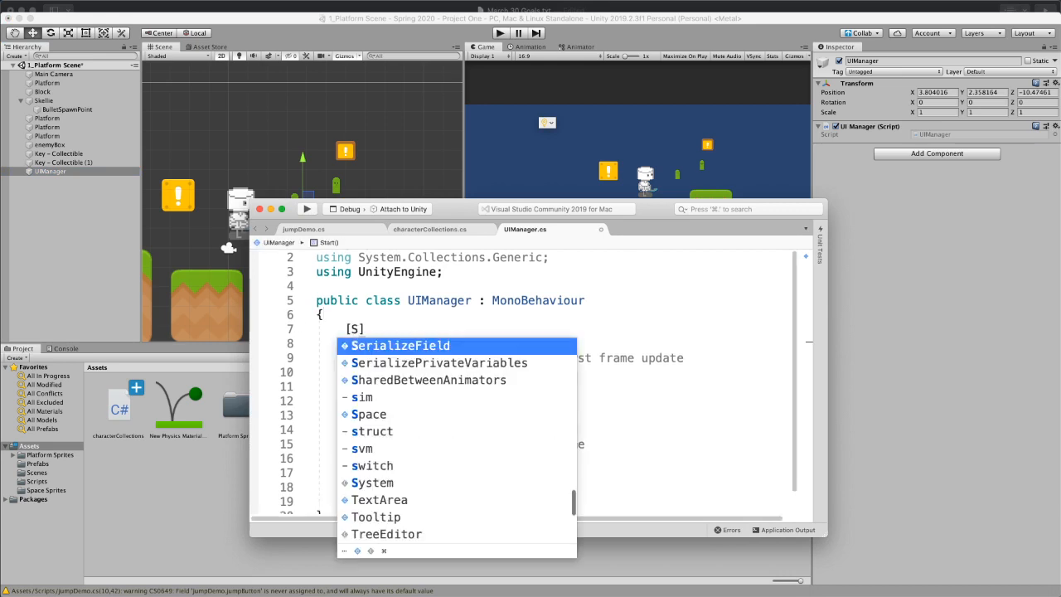
pyautogui.press('BackSpace')
pyautogui.write('] privat')
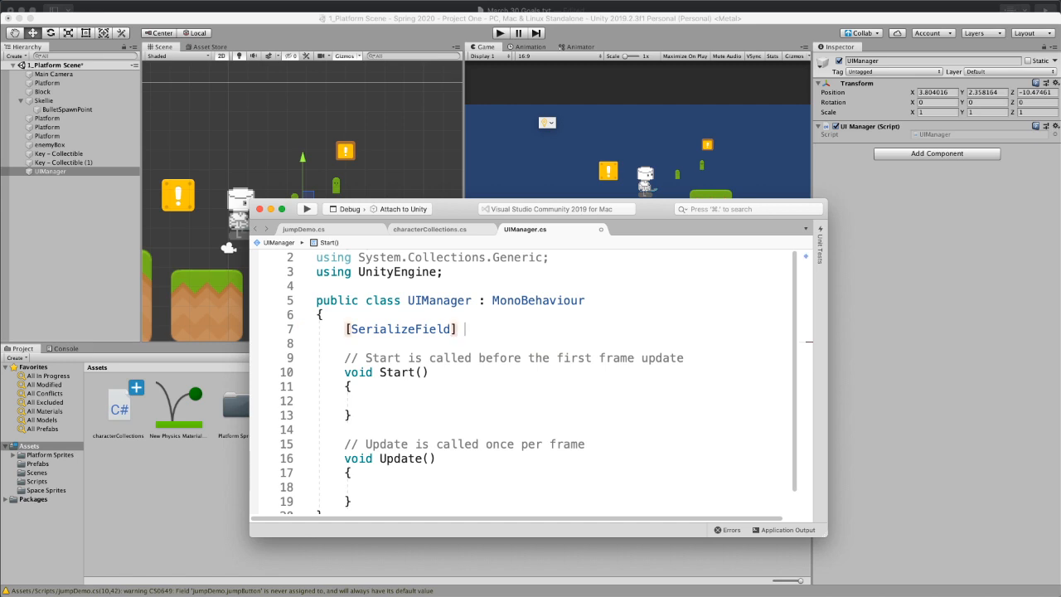
pyautogui.write('e')
# Step: Examine the keysCollected field and the GetKeys() method in the characterCollections script, and return to the UIManager script
pyautogui.click(454, 233)
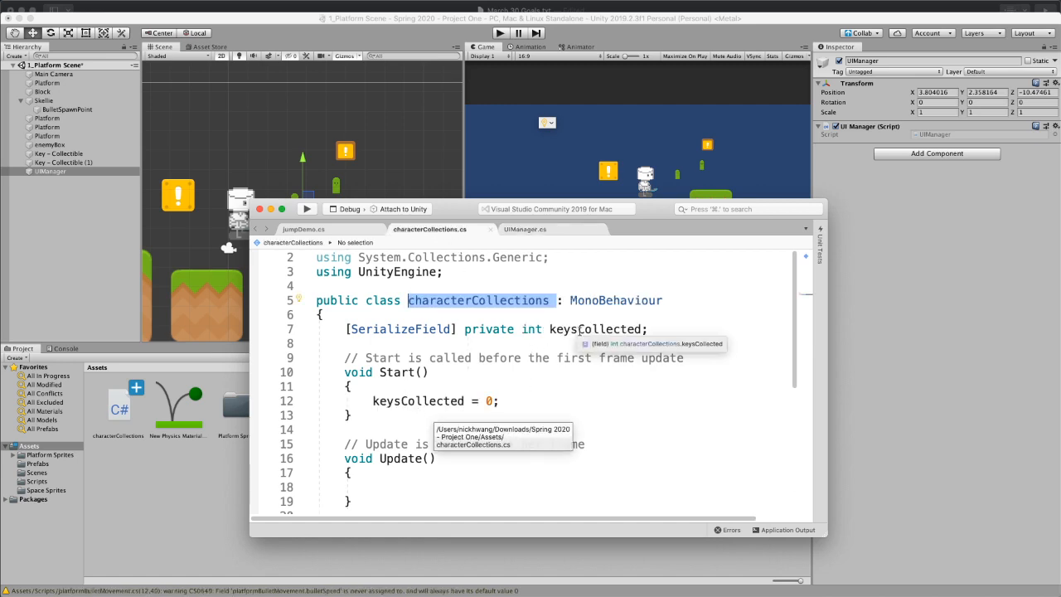
pyautogui.scroll(-5, 436, 406)
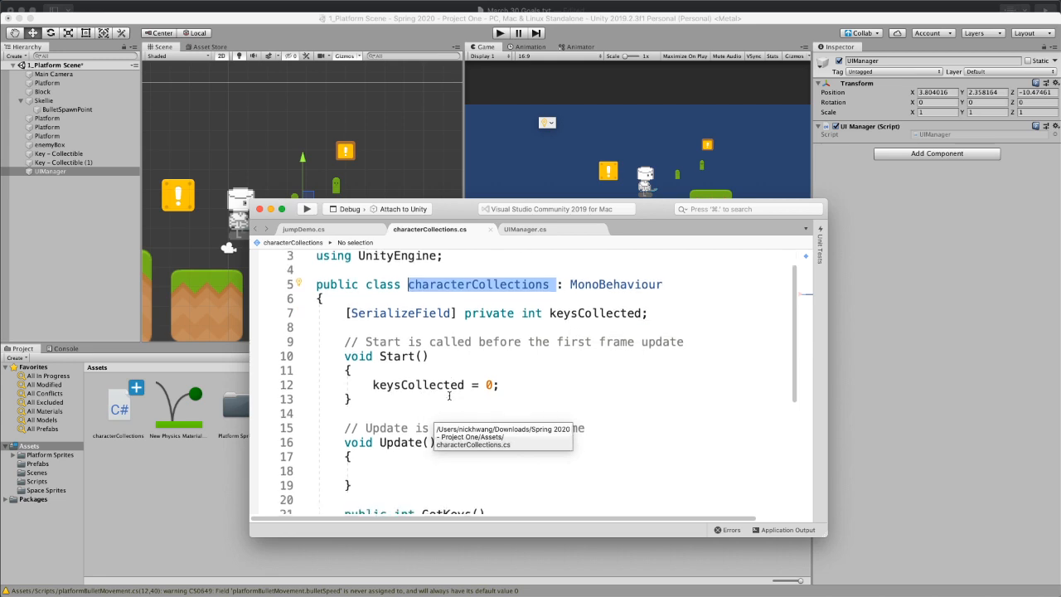
pyautogui.scroll(-2, 448, 396)
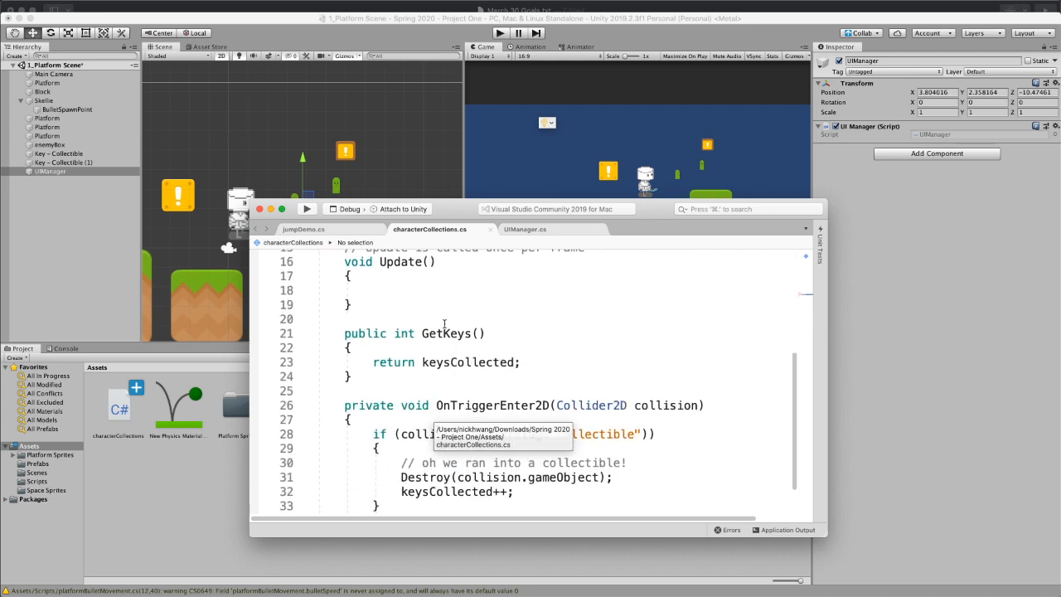
pyautogui.moveTo(422, 333); pyautogui.dragTo(485, 333)
pyautogui.click(537, 229)
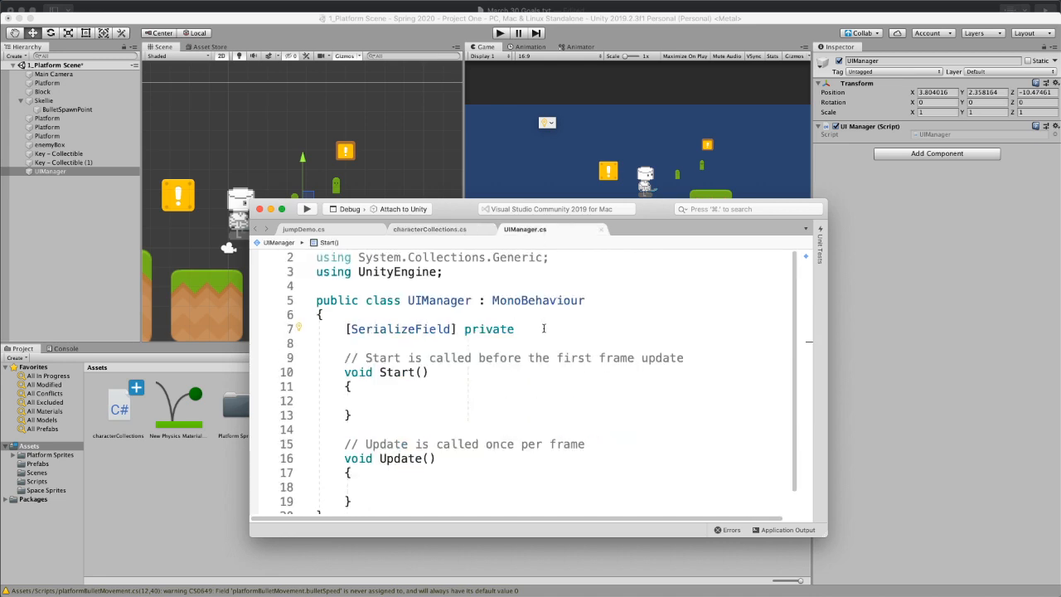
# Step: Give the serialized private field in UIManager the type characterCollections
pyautogui.write('cja')
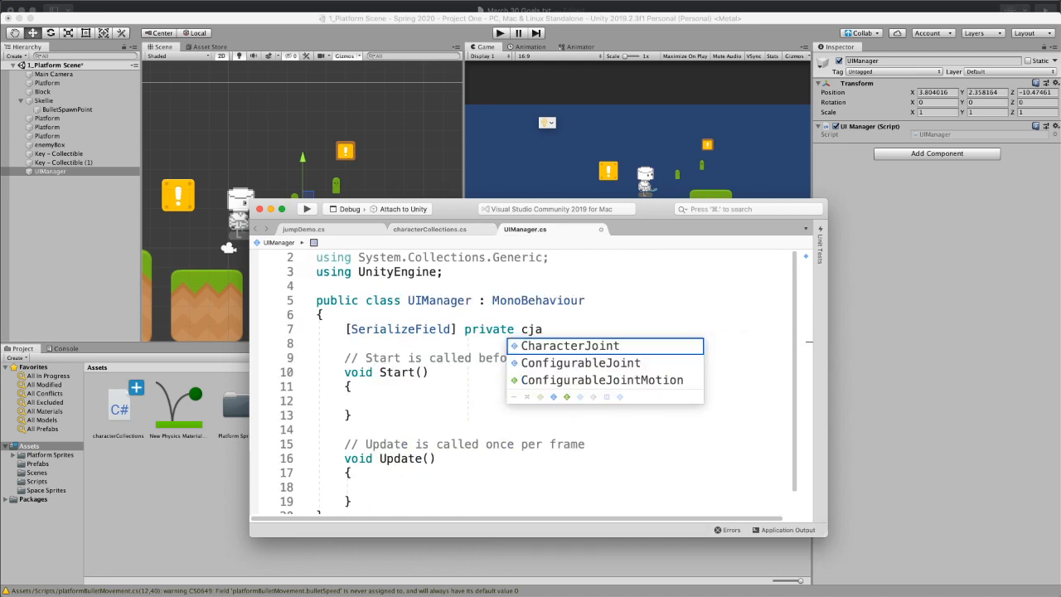
pyautogui.press('BackSpace')
pyautogui.press('BackSpace')
pyautogui.write('haracterCollections')
pyautogui.press('Return')
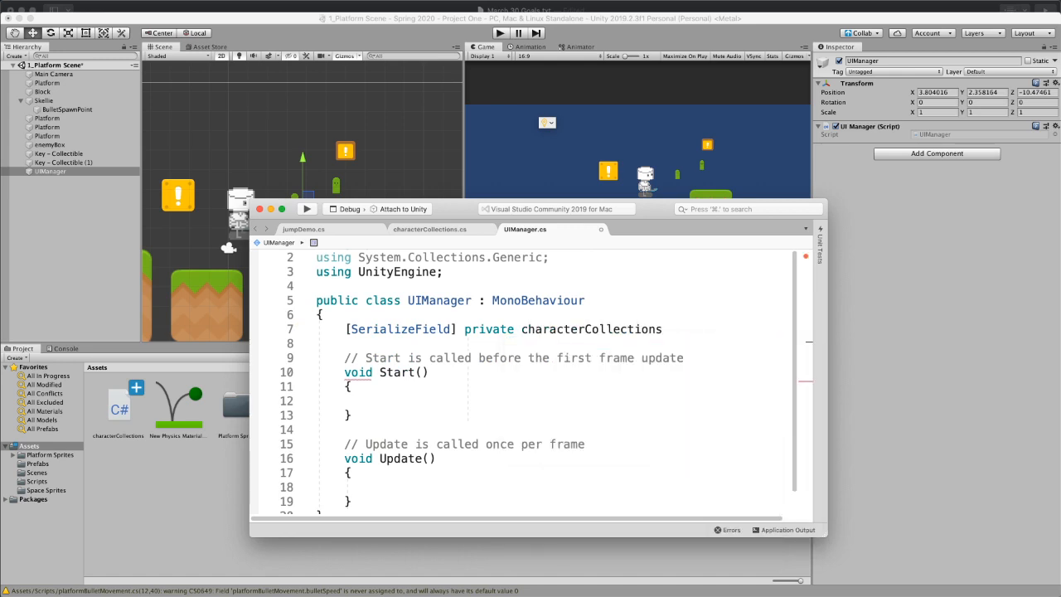
pyautogui.write(";'")
pyautogui.press('BackSpace')
# Step: Name the serialized field characterCollections, end the declaration with a semicolon, and save the UIManager script
pyautogui.scroll(-2, 531, 406)
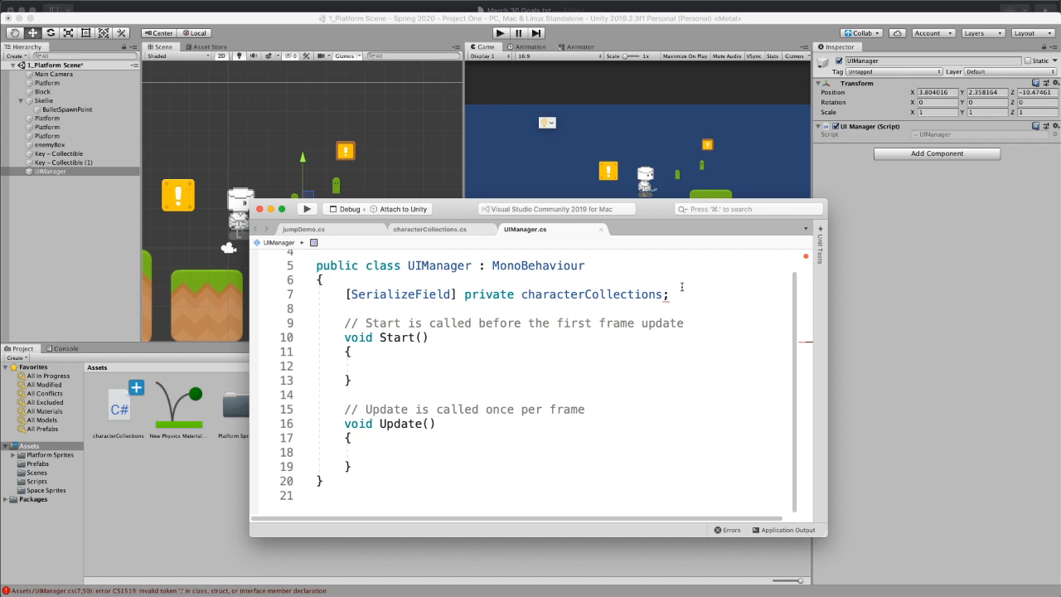
pyautogui.moveTo(666, 296)
pyautogui.press('BackSpace')
pyautogui.write('co')
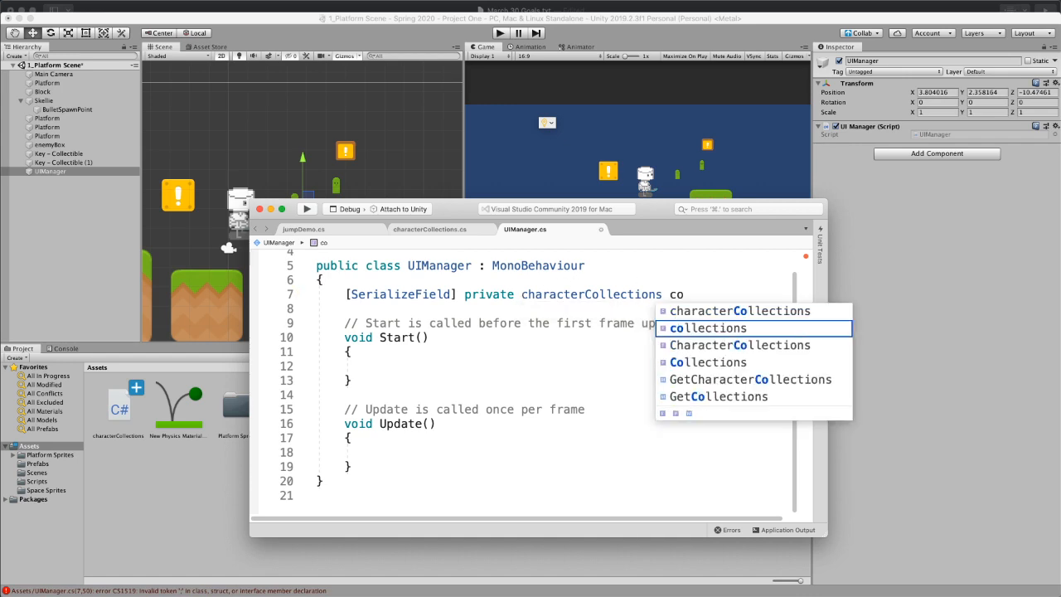
pyautogui.press('BackSpace')
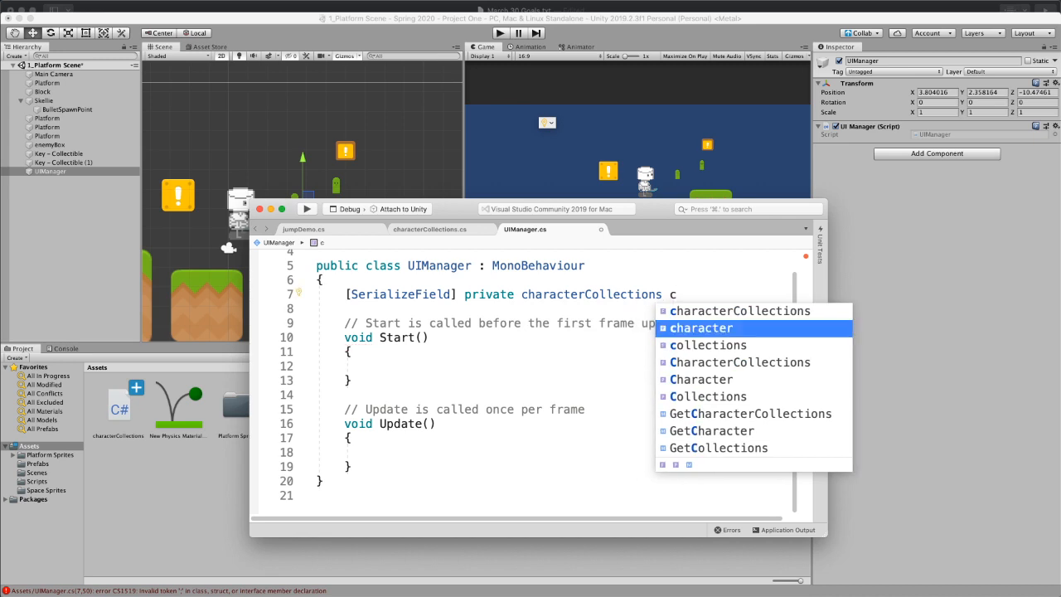
pyautogui.press('Up')
pyautogui.write('haracterCollections;')
pyautogui.press('super+s')
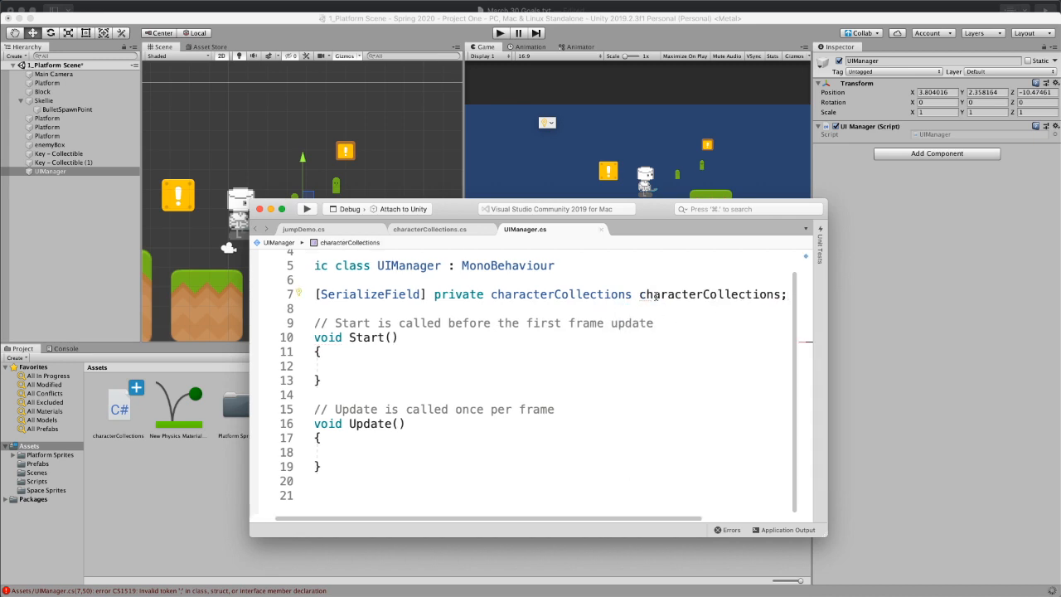
# Step: Enlarge the code editor window and examine the type and the variable name in the characterCollections field declaration
pyautogui.moveTo(655, 209); pyautogui.dragTo(537, 131)
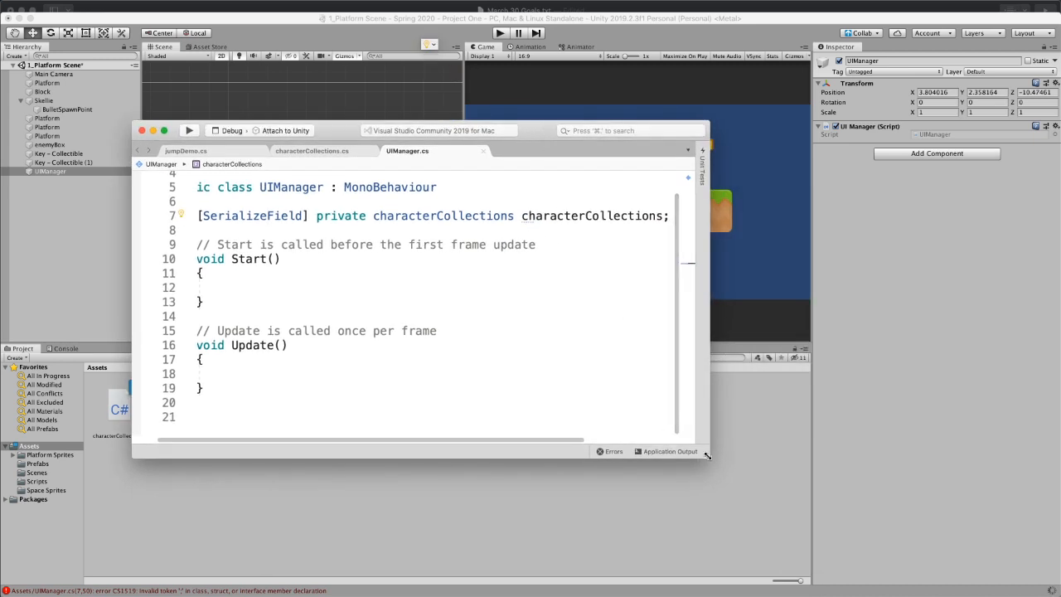
pyautogui.moveTo(706, 454); pyautogui.dragTo(886, 537)
pyautogui.scroll(1, 279, 247)
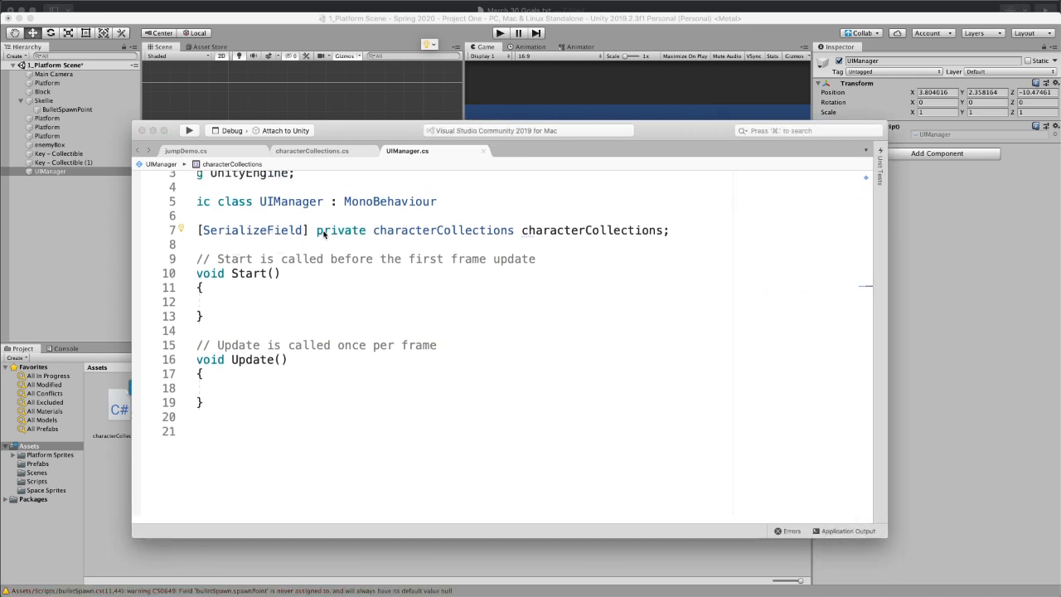
pyautogui.click(486, 229)
pyautogui.doubleClick(503, 230)
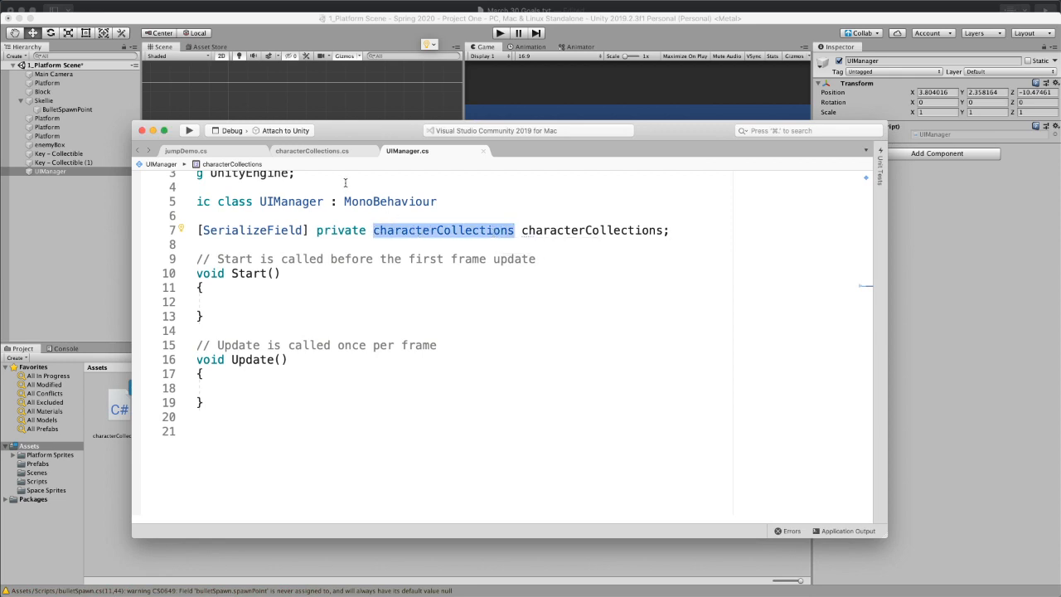
pyautogui.doubleClick(547, 230)
pyautogui.hscroll(-2, 588, 251)
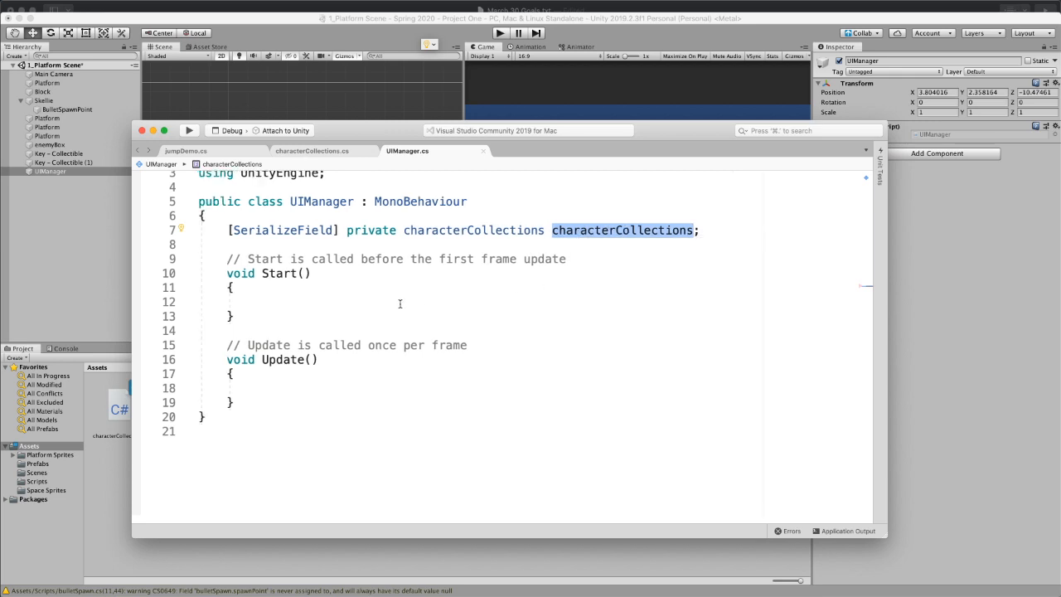
# Step: Switch to Unity and assign Skellie to the Character Collections reference of the UIManager object's script component
pyautogui.click(296, 55)
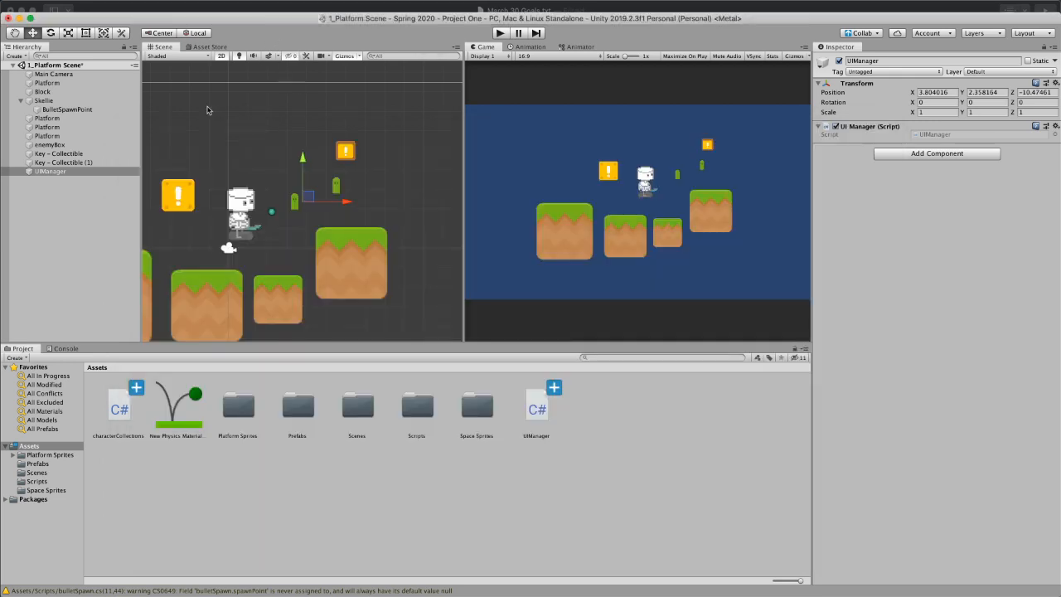
pyautogui.click(100, 172)
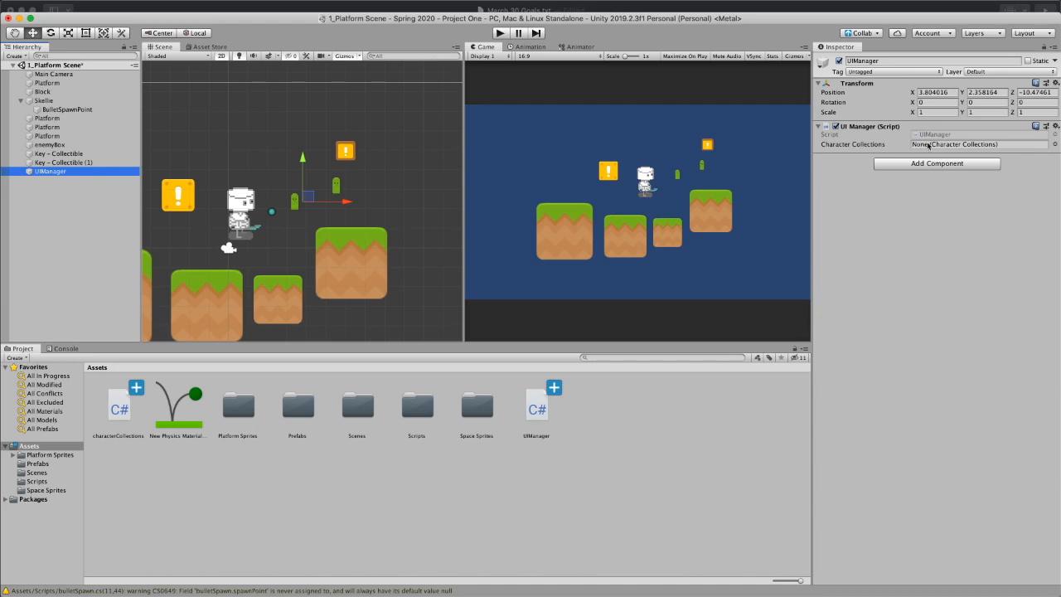
pyautogui.moveTo(64, 102); pyautogui.dragTo(947, 145)
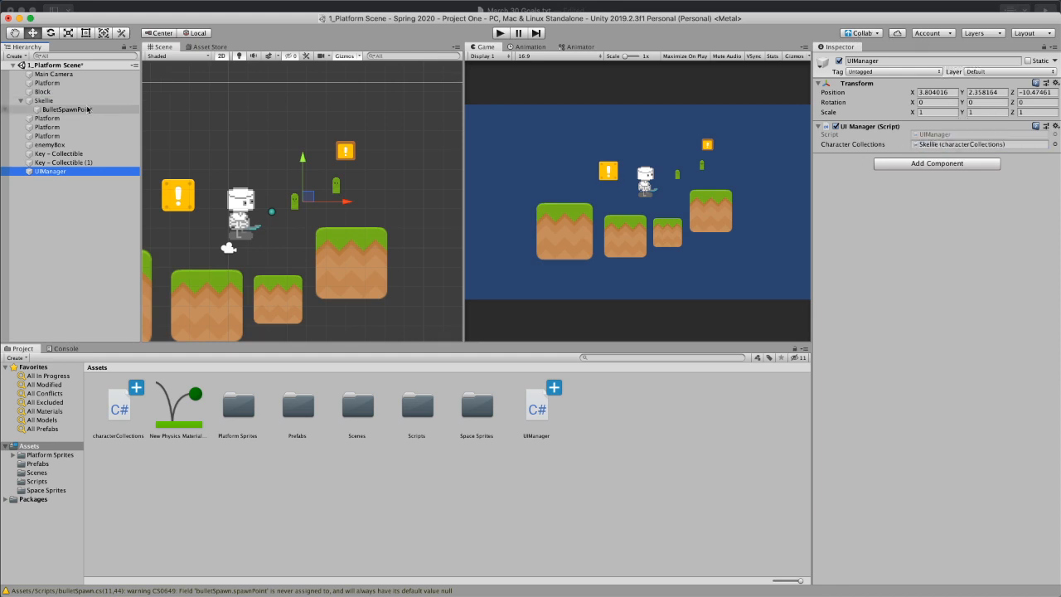
# Step: Examine the Character Collections script component on Skellie, and reselect the UIManager object
pyautogui.click(44, 100)
pyautogui.scroll(-10, 880, 287)
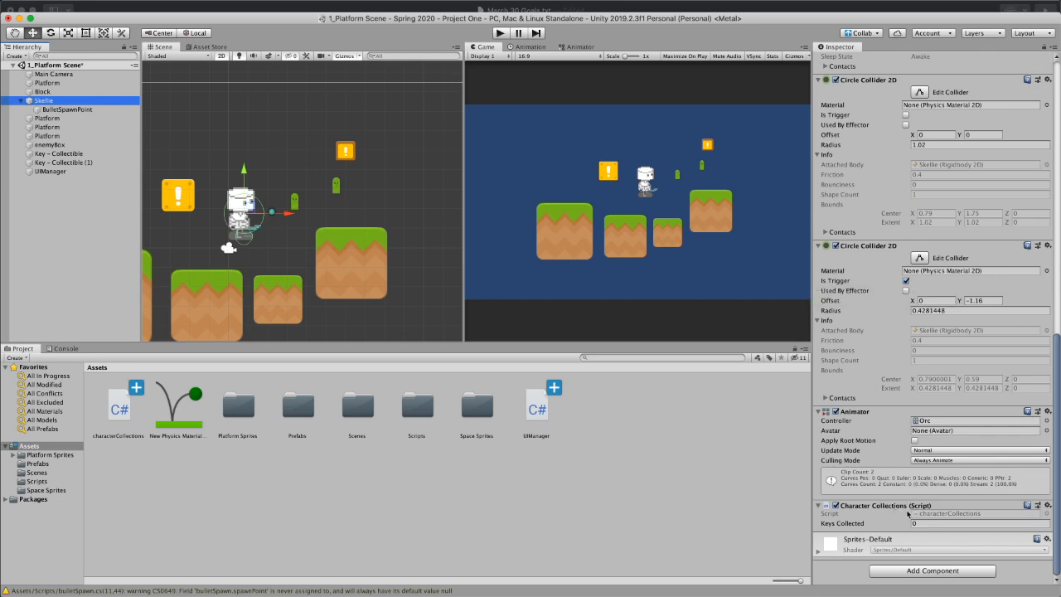
pyautogui.click(49, 170)
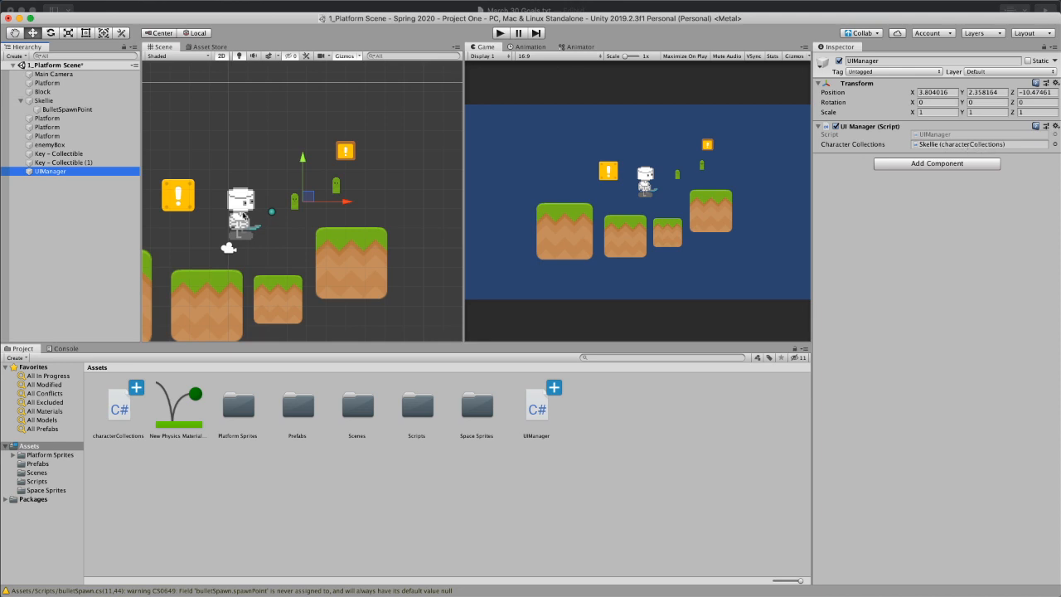
# Step: Reopen the UIManager script in Visual Studio and place the cursor inside the empty Update() method
pyautogui.doubleClick(951, 136)
pyautogui.scroll(-1, 427, 371)
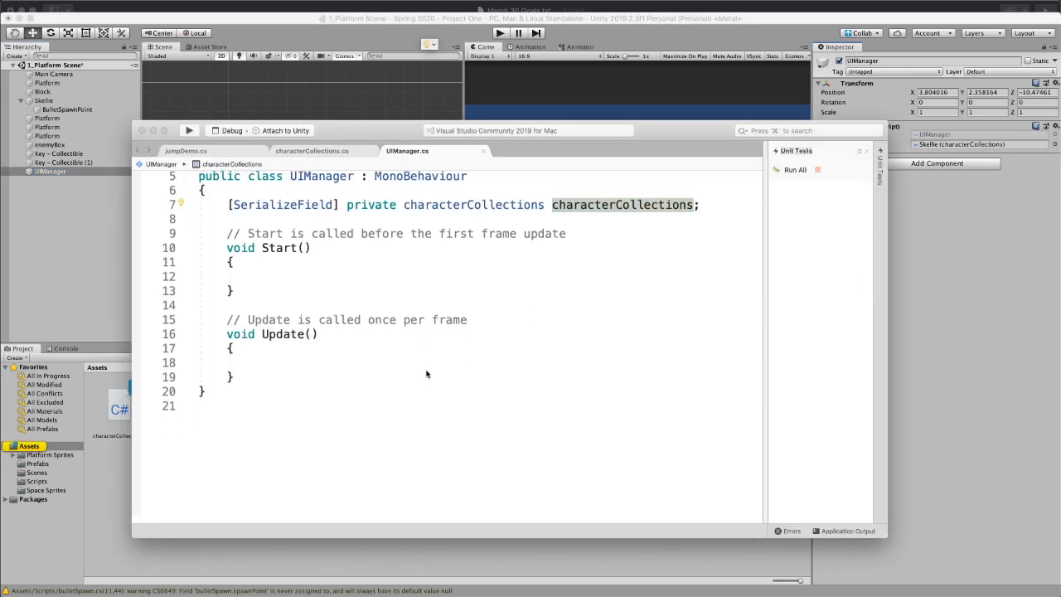
pyautogui.click(353, 366)
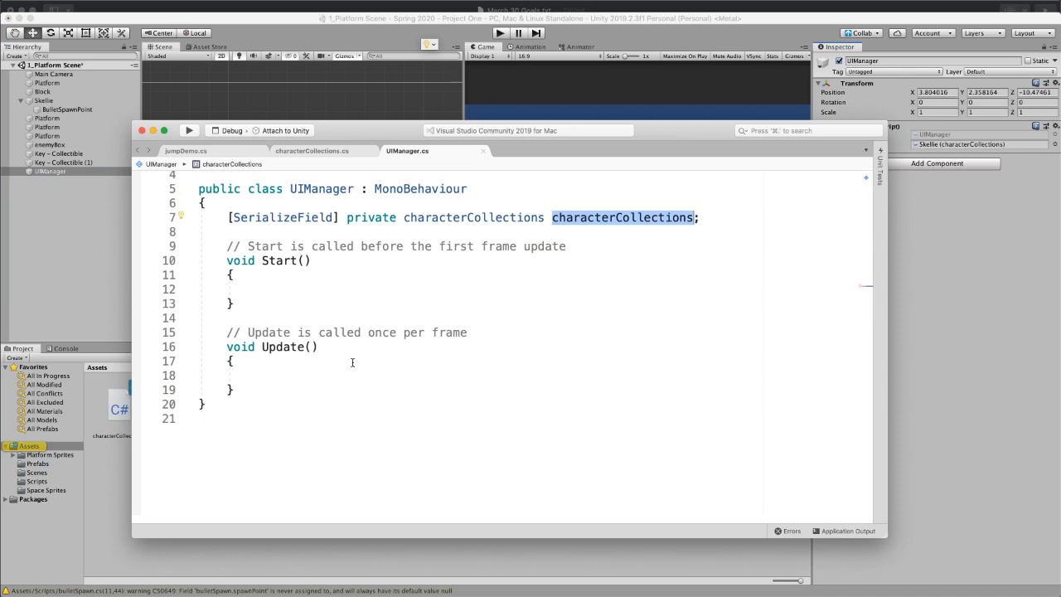
pyautogui.click(304, 369)
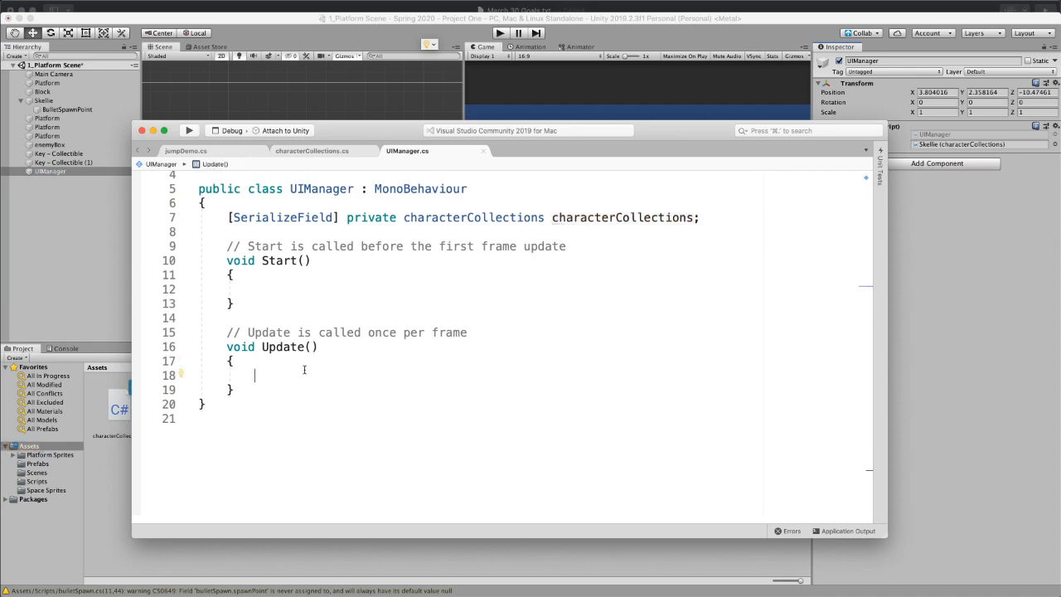
pyautogui.write('He')
pyautogui.press('BackSpace')
pyautogui.press('BackSpace')
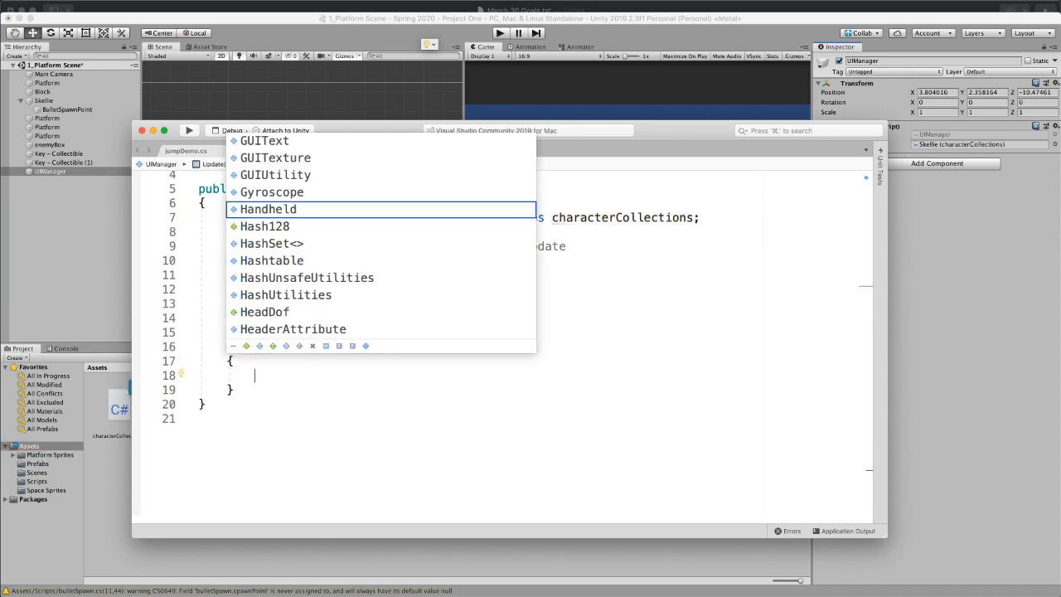
pyautogui.write('et')
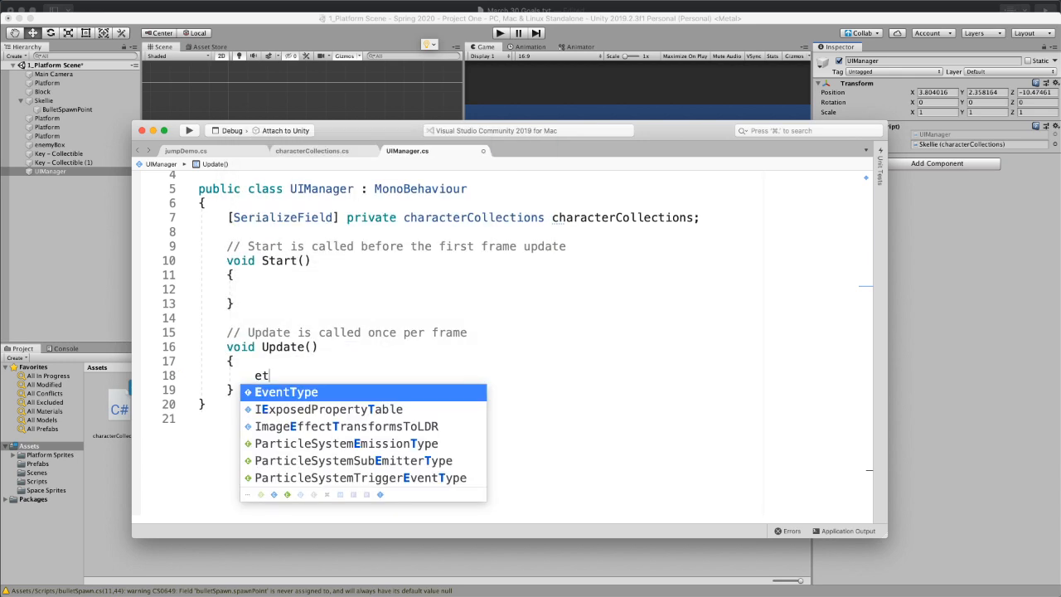
pyautogui.press('BackSpace')
pyautogui.press('BackSpace')
pyautogui.write('co')
pyautogui.press('BackSpace')
pyautogui.write('c')
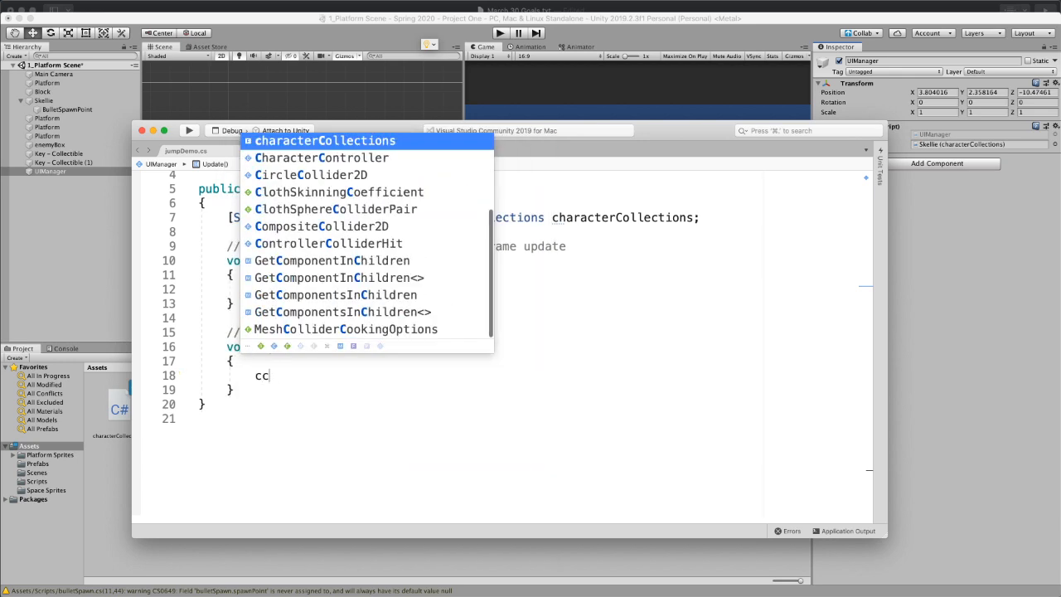
pyautogui.press('BackSpace')
pyautogui.press('BackSpace')
pyautogui.write('keyCollected')
pyautogui.press('super+z')
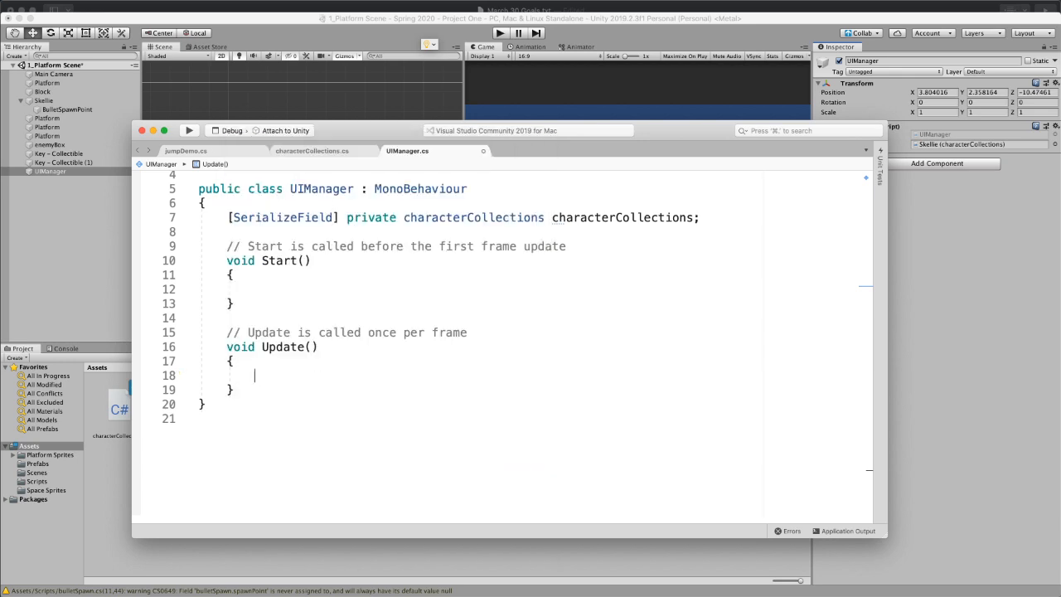
# Step: Add the call characterCollections.GetKeys(); inside the Update() method and save the UIManager script
pyautogui.write('chara')
pyautogui.press('Return')
pyautogui.write('.Get')
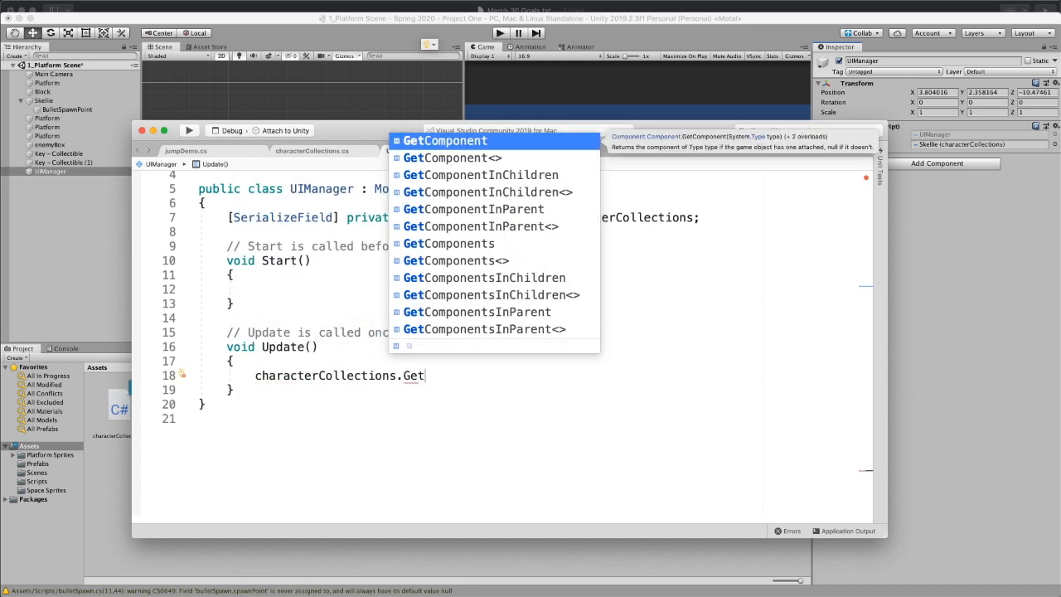
pyautogui.write('Key')
pyautogui.press('Return')
pyautogui.write('();')
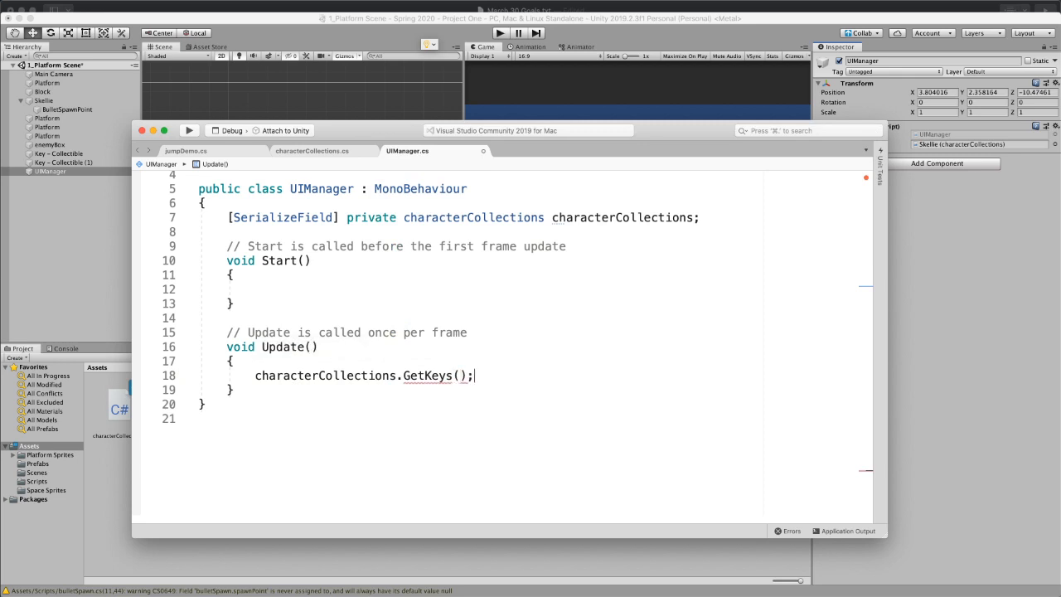
pyautogui.press('super+s')
# Step: Trace the characterCollections reference to the keysCollected value returned by GetKeys(), and return to the UIManager script
pyautogui.doubleClick(325, 375)
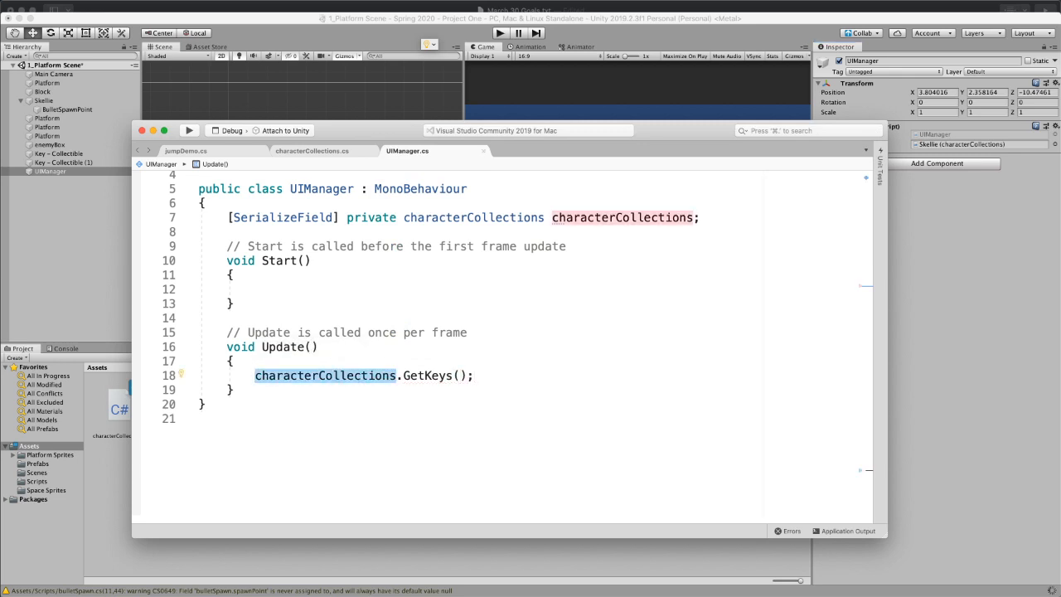
pyautogui.click(310, 151)
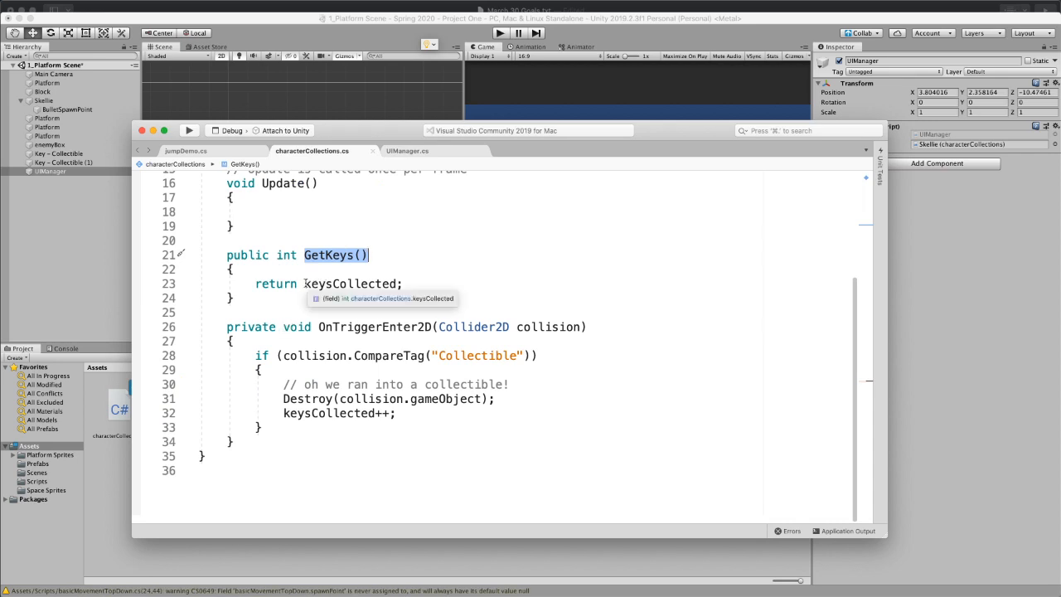
pyautogui.moveTo(304, 284); pyautogui.dragTo(391, 284)
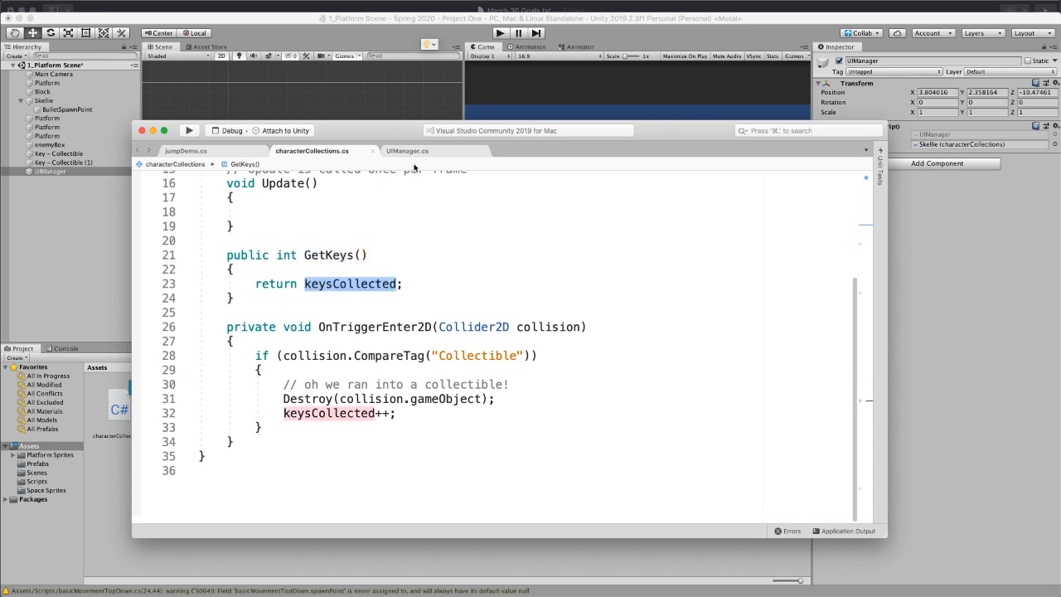
pyautogui.click(422, 155)
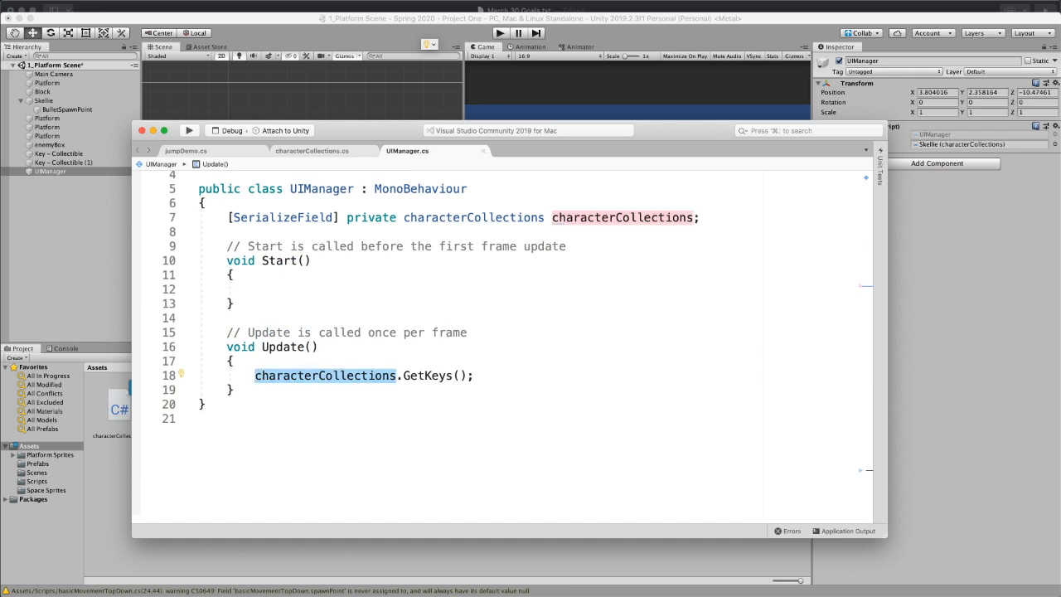
pyautogui.write('Con')
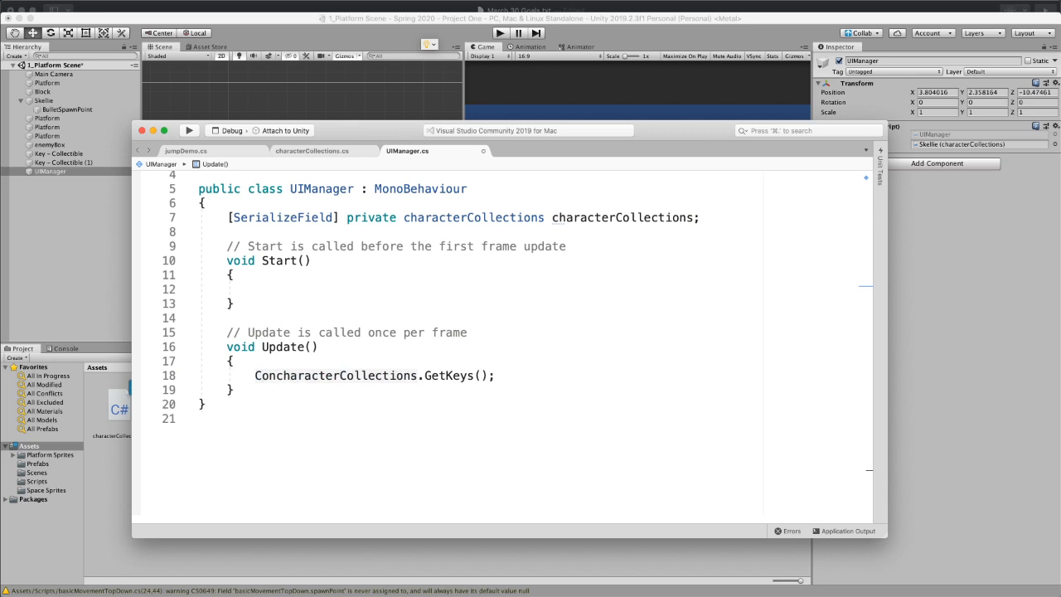
pyautogui.write('sole.')
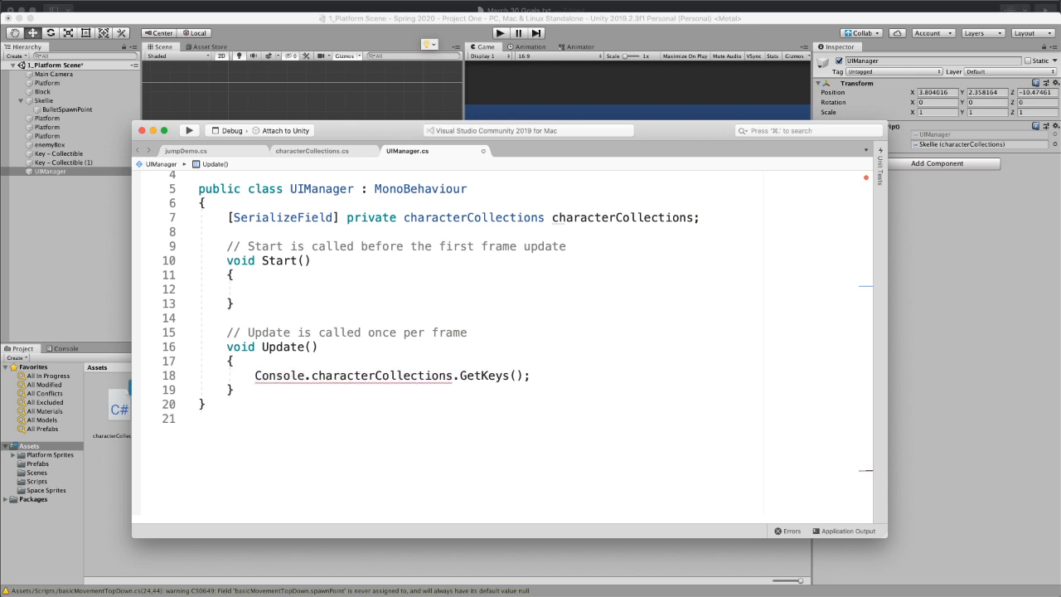
pyautogui.press('BackSpace')
pyautogui.press('BackSpace')
pyautogui.press('BackSpace')
pyautogui.press('BackSpace')
pyautogui.press('BackSpace')
pyautogui.press('BackSpace')
pyautogui.press('BackSpace')
pyautogui.press('BackSpace')
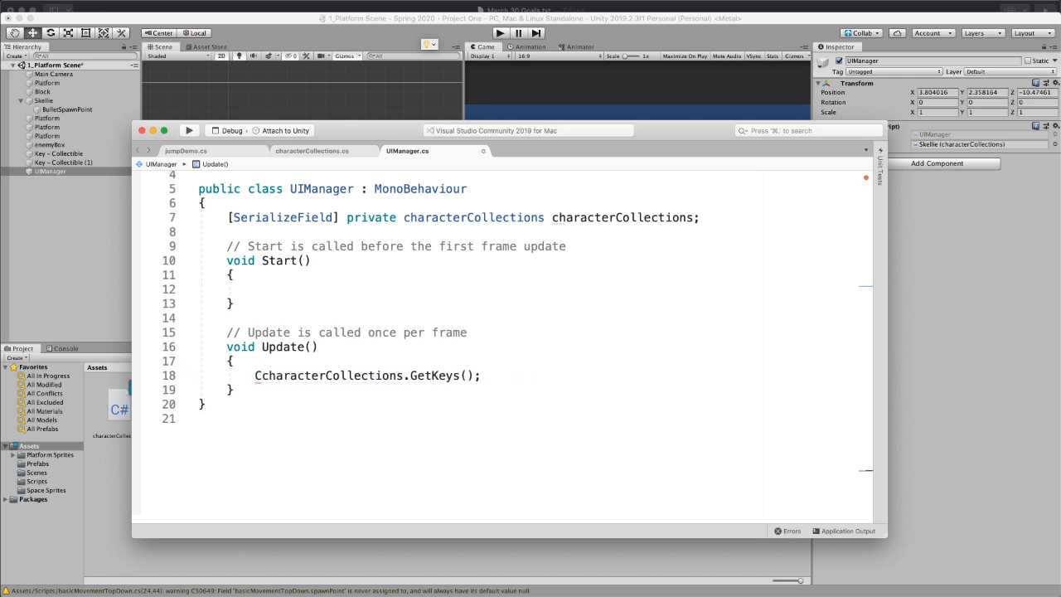
# Step: Wrap the GetKeys() call in Update() as Debug.Log(characterCollections.GetKeys()); and save the UIManager script
pyautogui.write('Debug.')
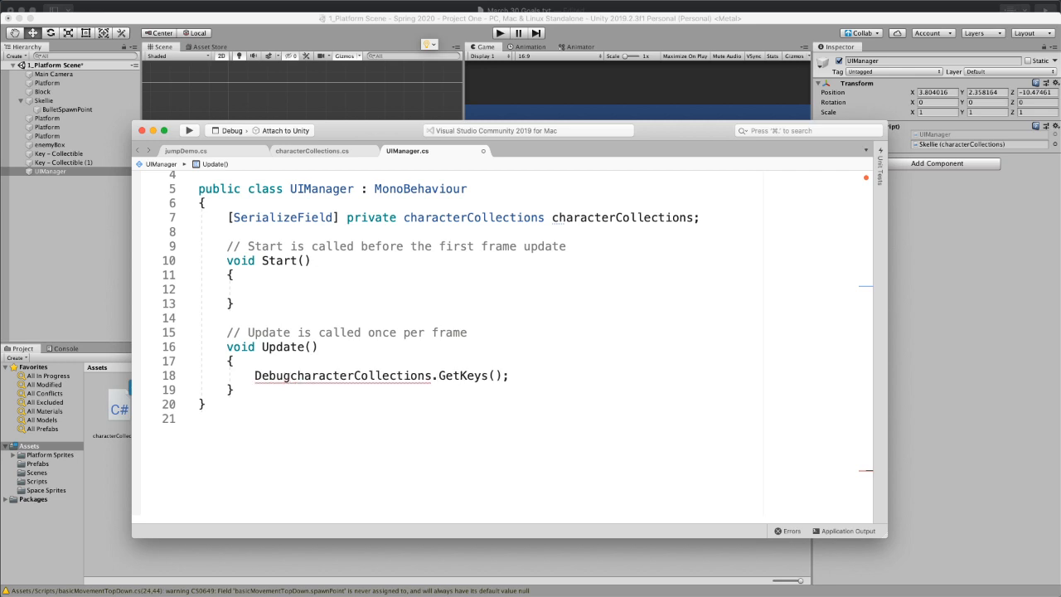
pyautogui.write('Log(')
pyautogui.press('End')
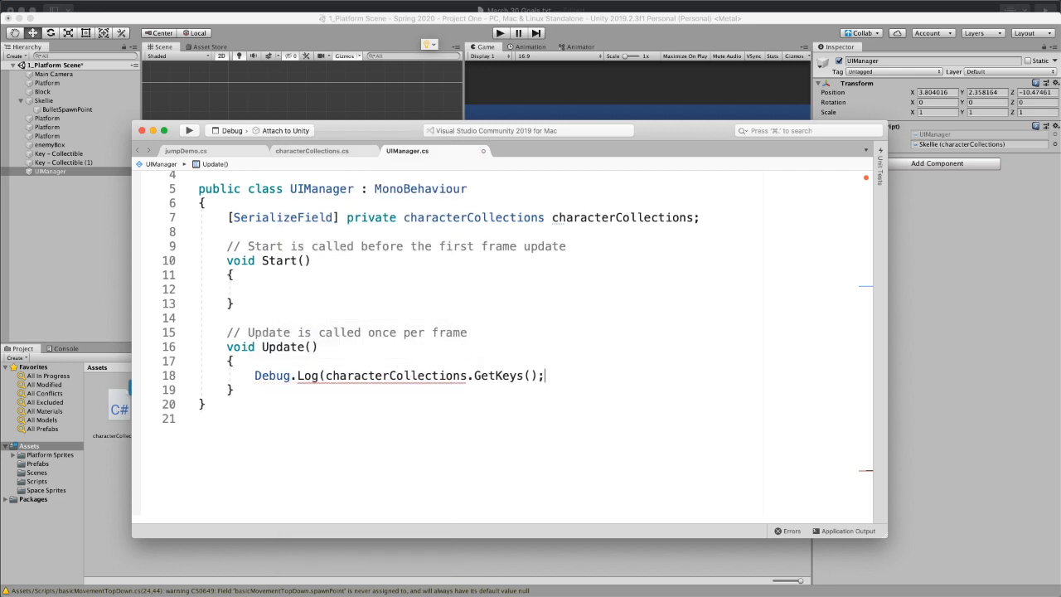
pyautogui.press('BackSpace')
pyautogui.write(');')
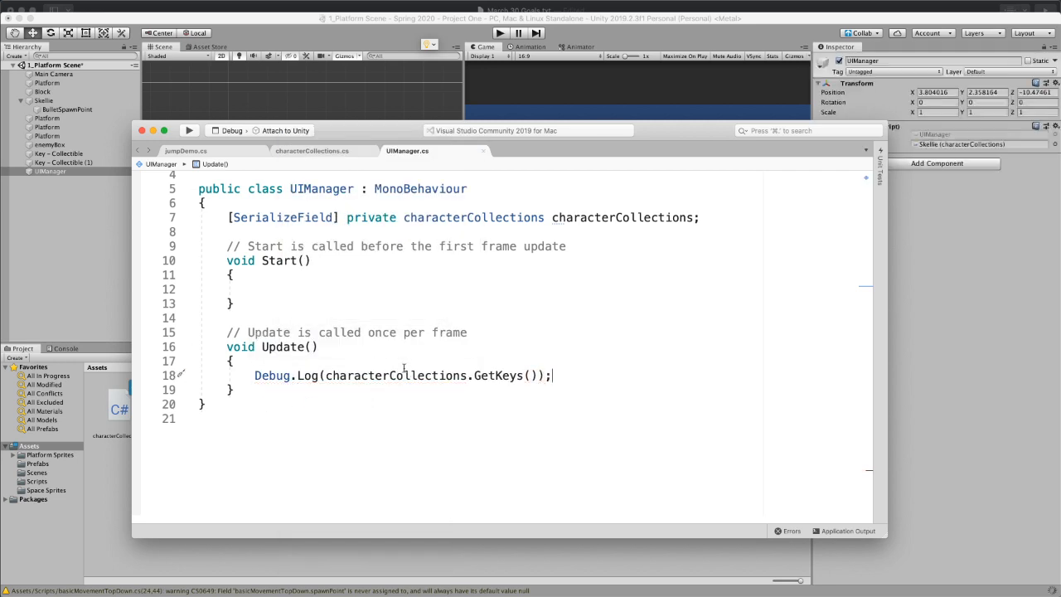
# Step: Switch to Unity, show the Console and clear its messages
pyautogui.click(1049, 301)
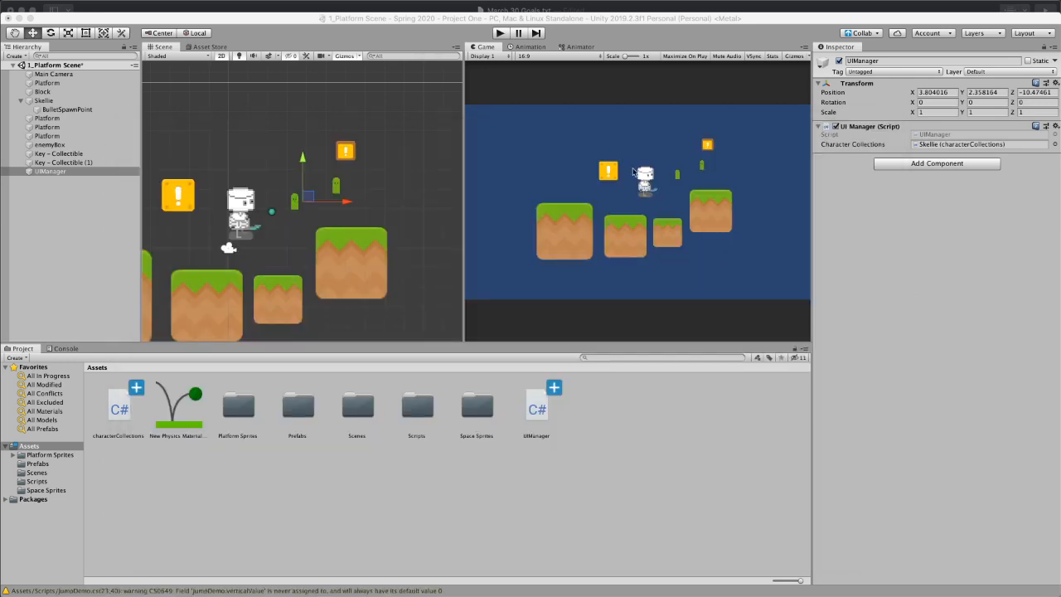
pyautogui.click(68, 349)
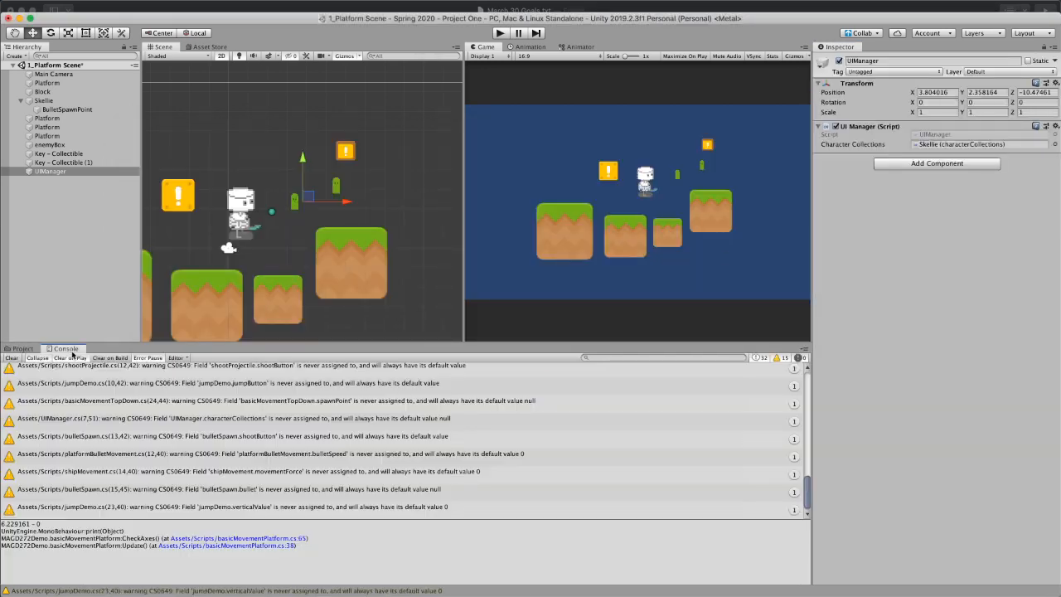
pyautogui.click(11, 357)
# Step: Play the scene, move and jump Skellie through both keys, and look for the logged key counts in the Console
pyautogui.click(494, 32)
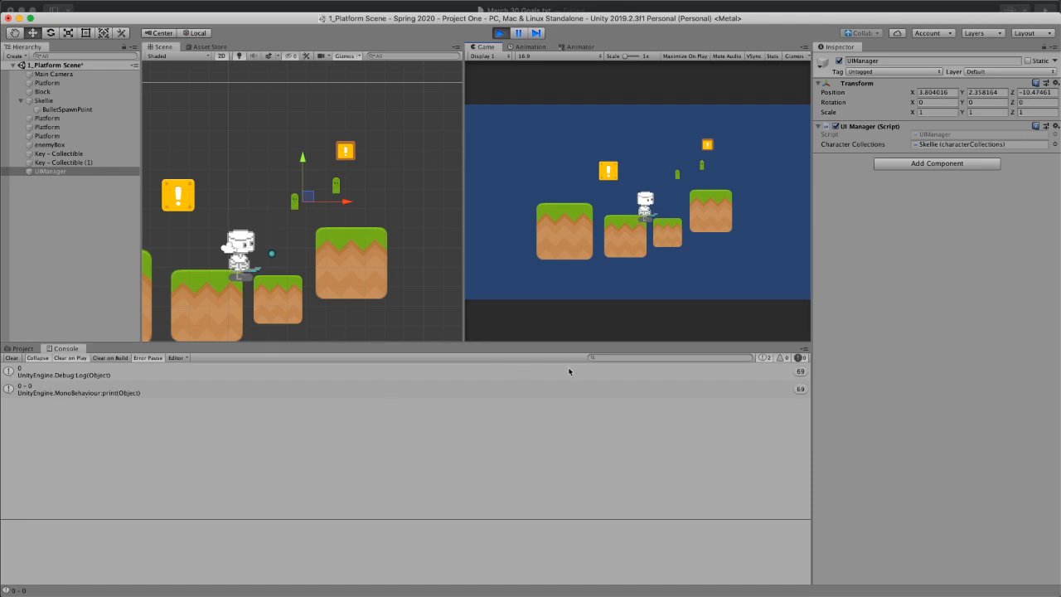
pyautogui.press('d')
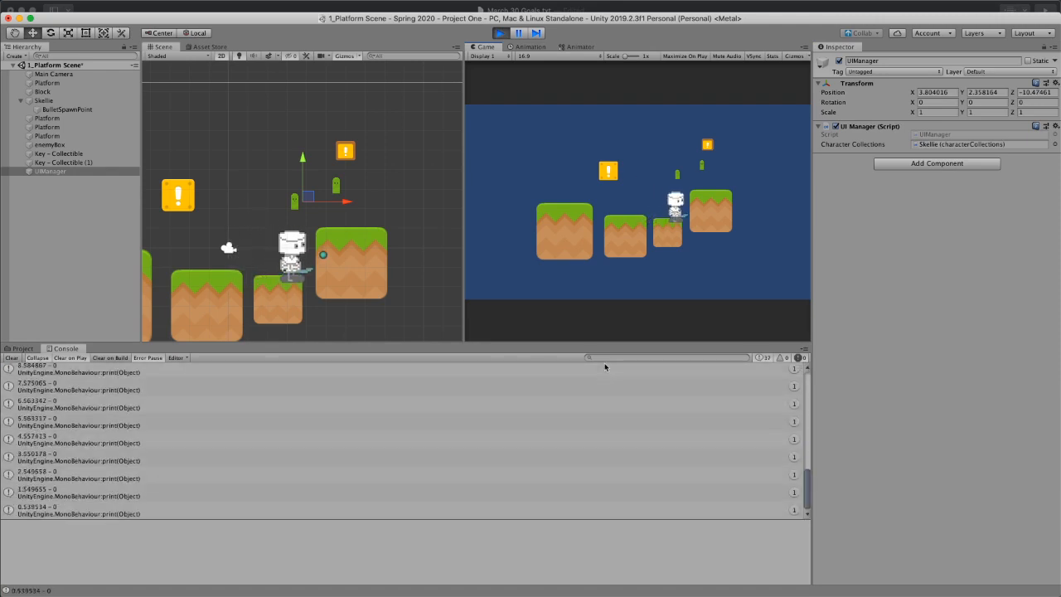
pyautogui.press('space')
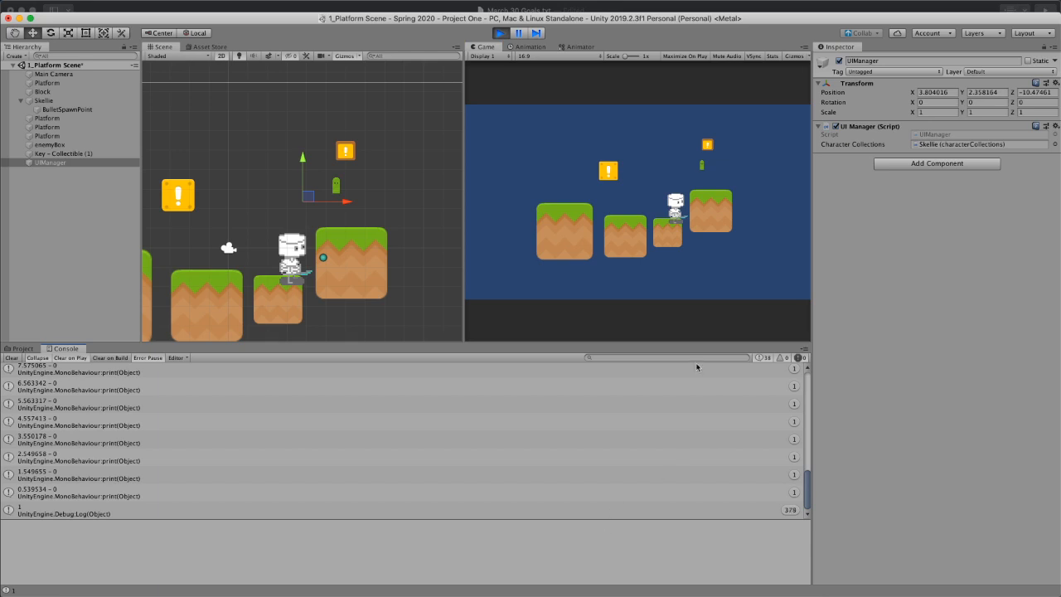
pyautogui.click(704, 297)
pyautogui.press('space')
pyautogui.press('Right')
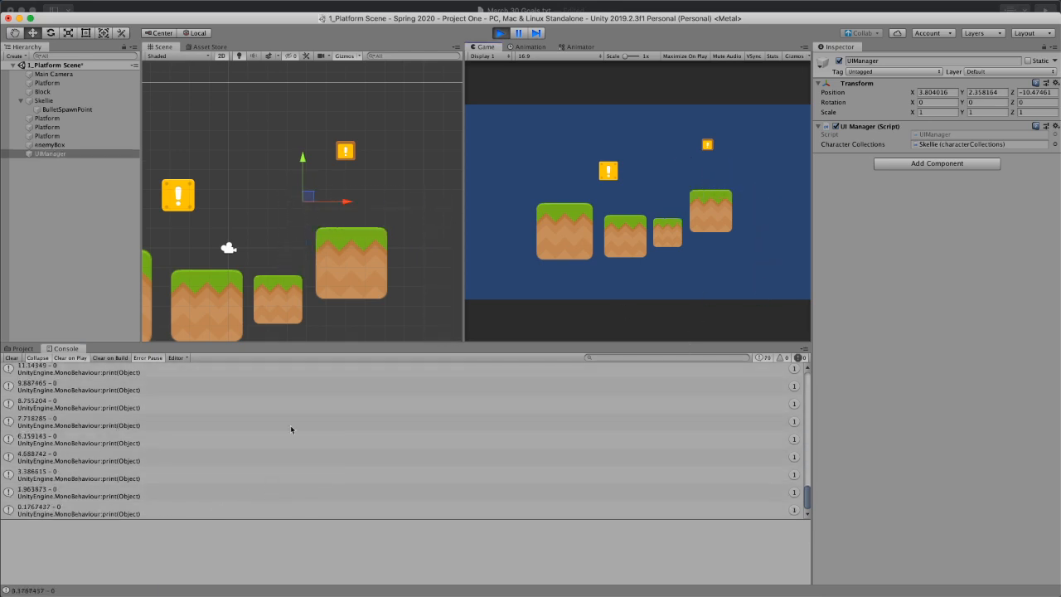
pyautogui.scroll(5, 299, 417)
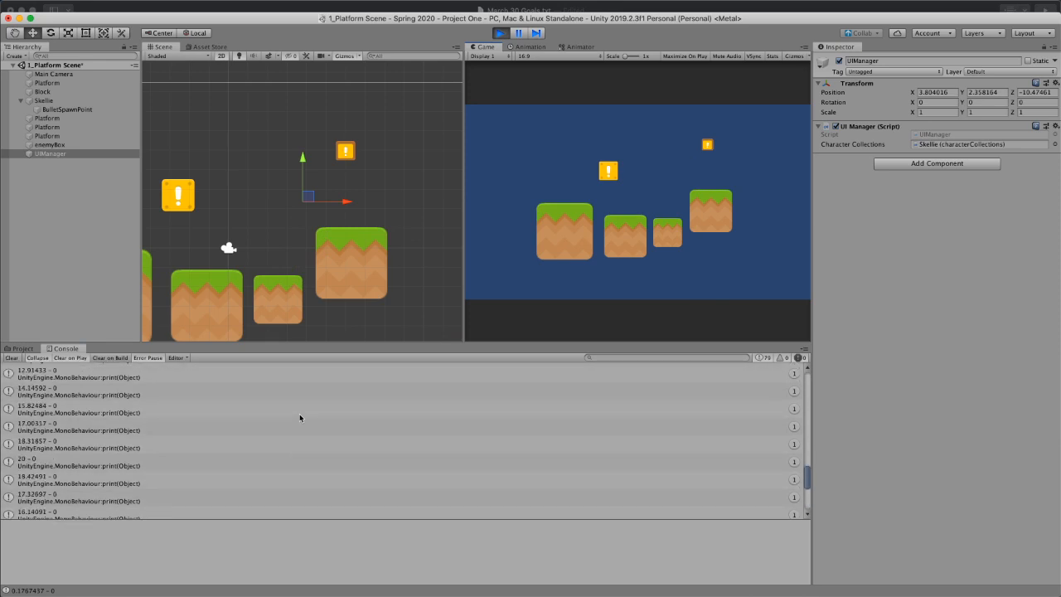
pyautogui.scroll(5, 300, 418)
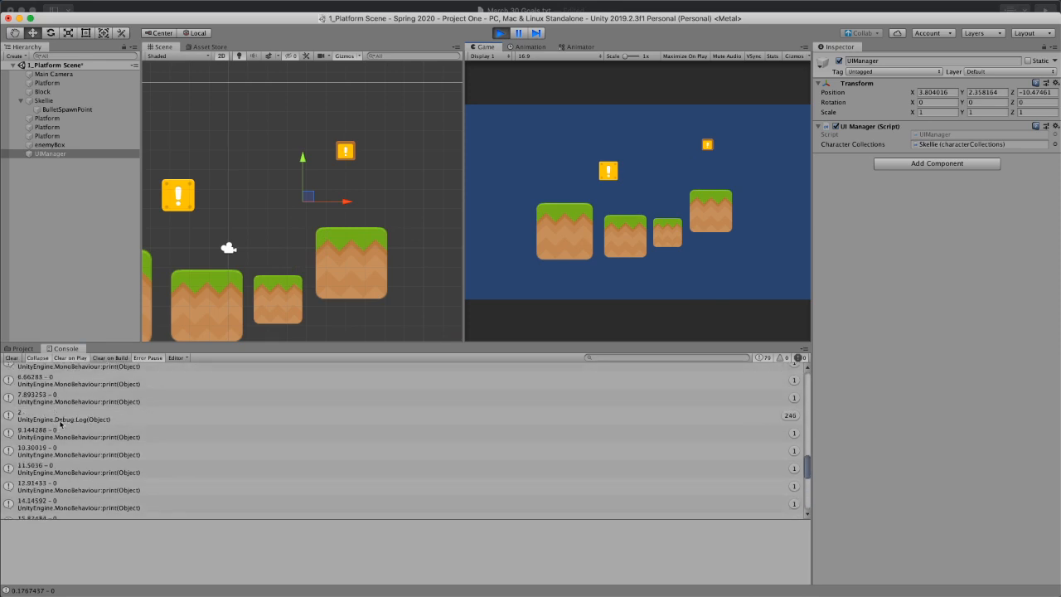
# Step: Open basicMovementPlatform.cs from a position log message, comment out the print() line in CheckAxes(), save it and return to Unity
pyautogui.click(48, 437)
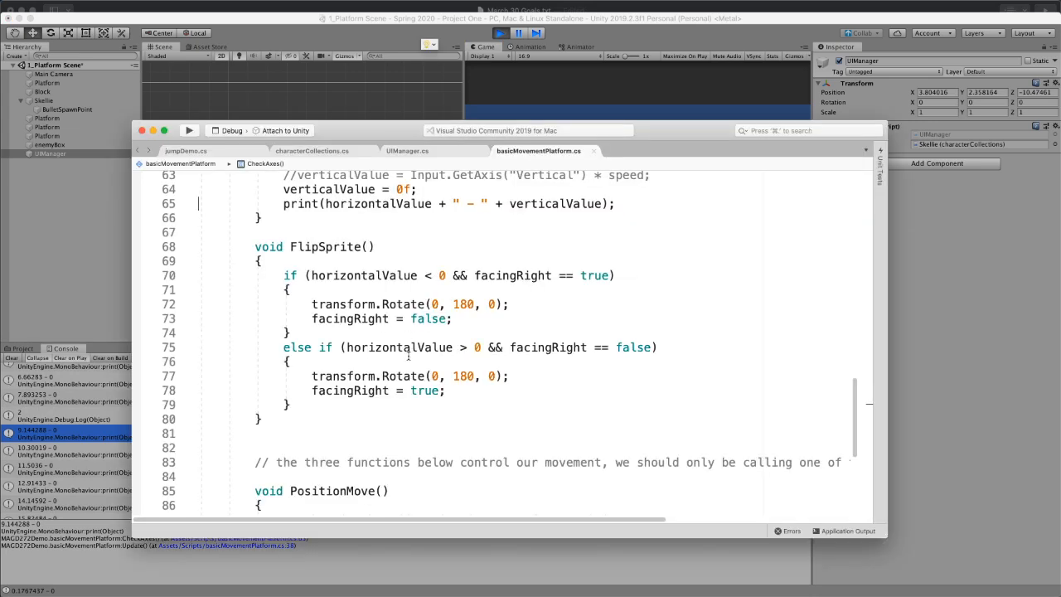
pyautogui.click(394, 207)
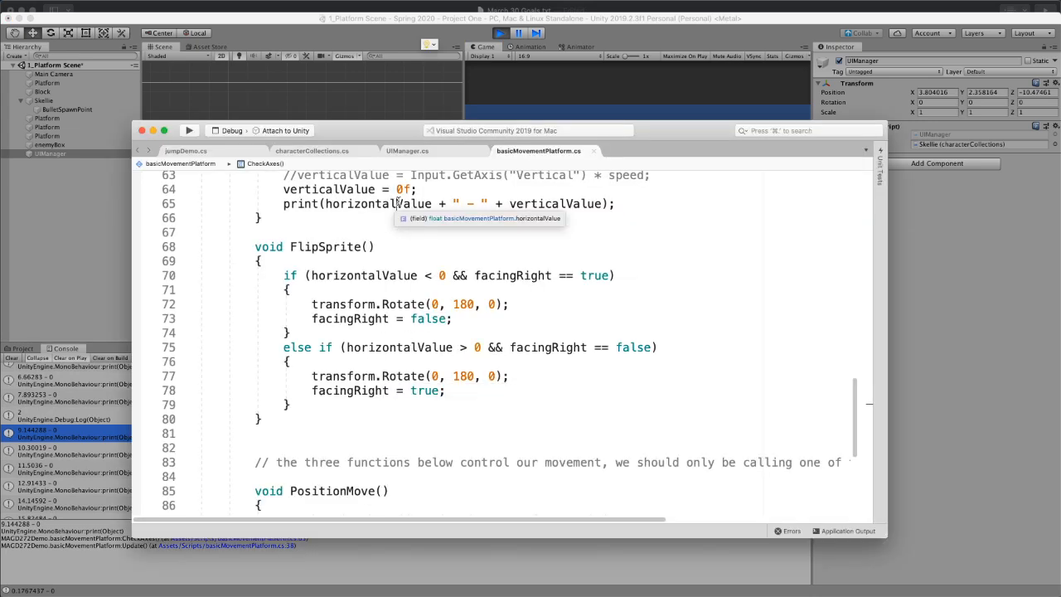
pyautogui.press('super+slash')
pyautogui.click(384, 86)
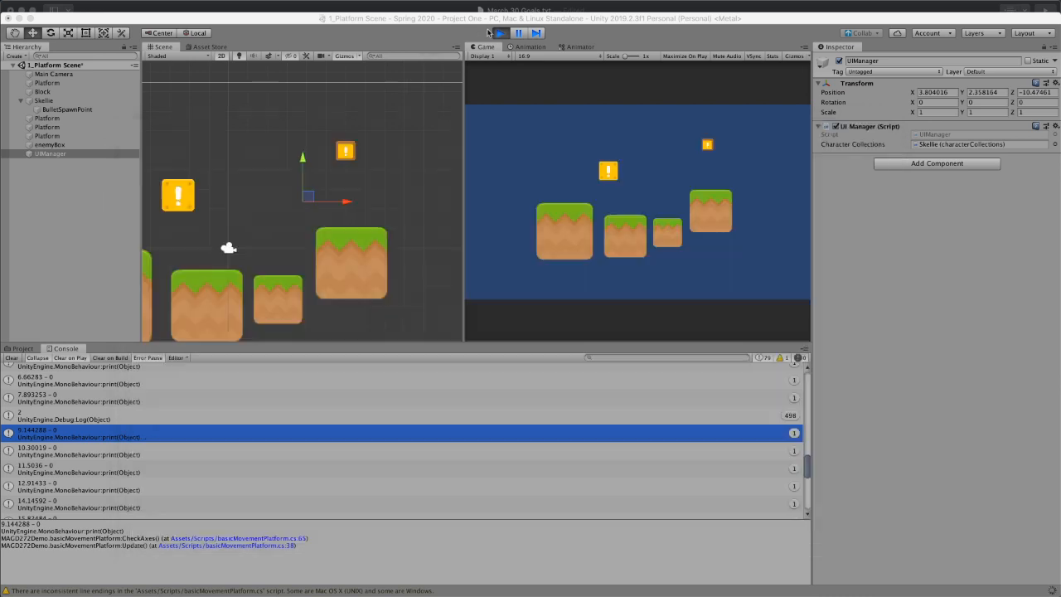
# Step: Restart play mode, collect both keys with Skellie to check the logged key count, and stop the game
pyautogui.click(501, 33)
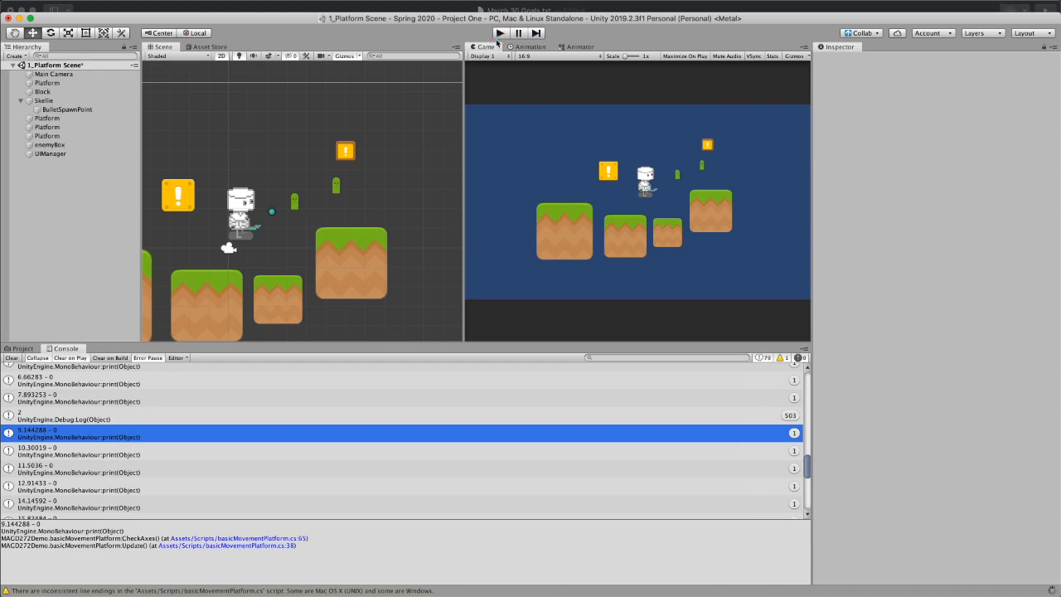
pyautogui.click(501, 33)
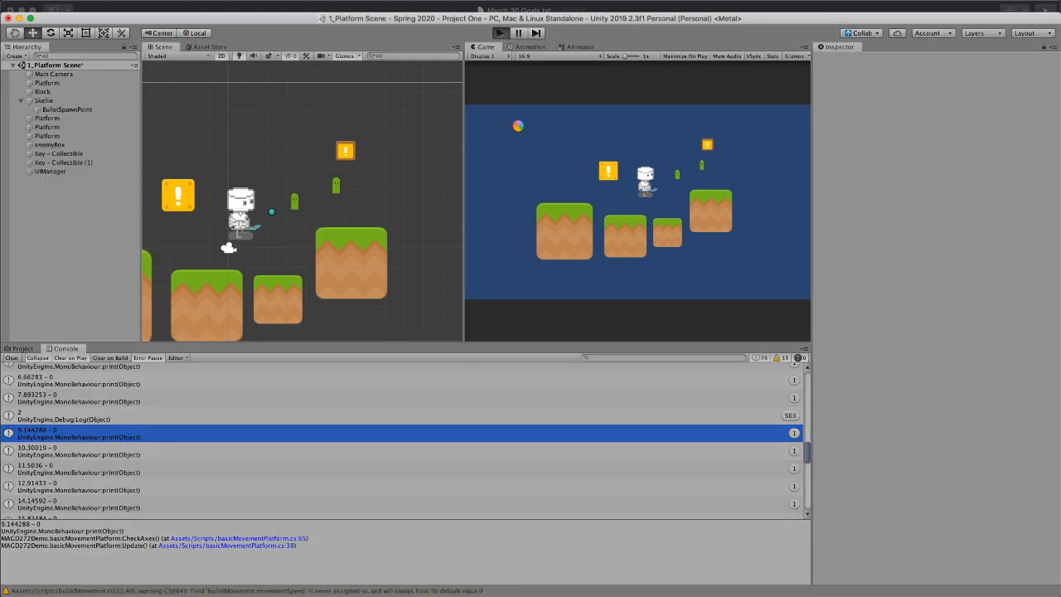
pyautogui.press('d')
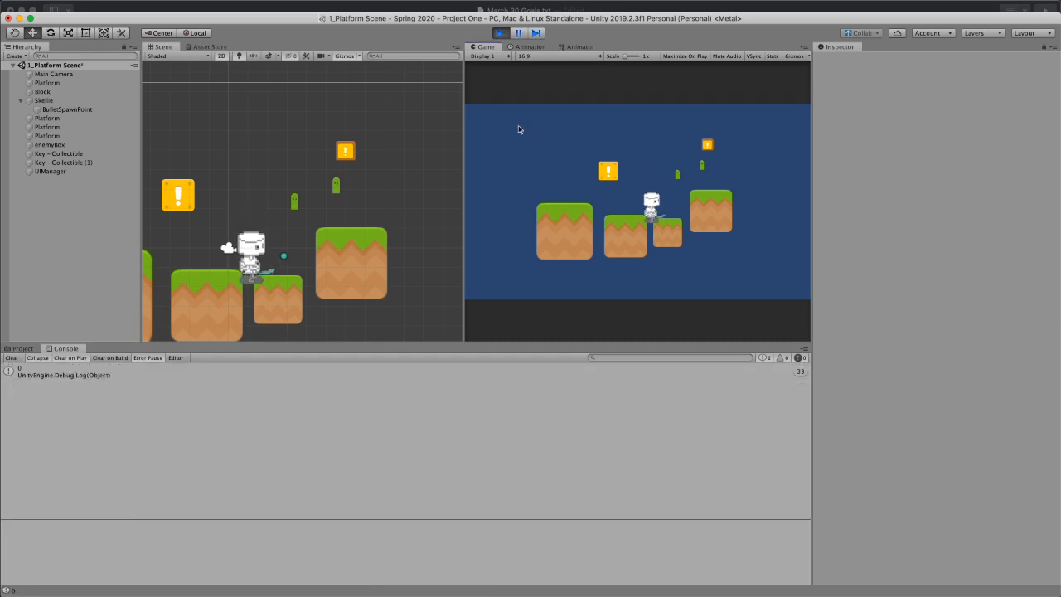
pyautogui.press('space')
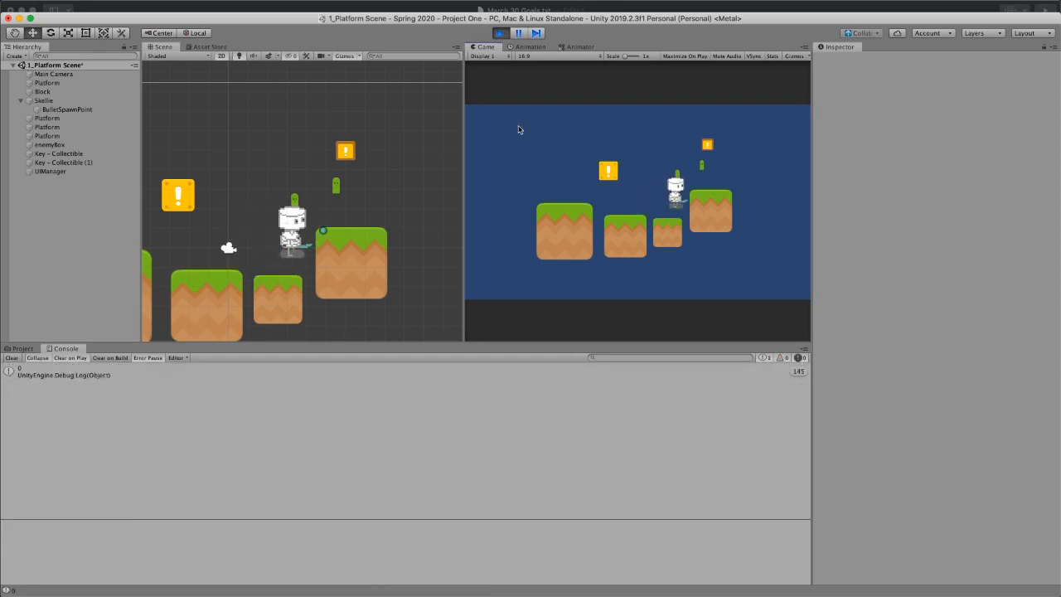
pyautogui.press('space')
pyautogui.press('d')
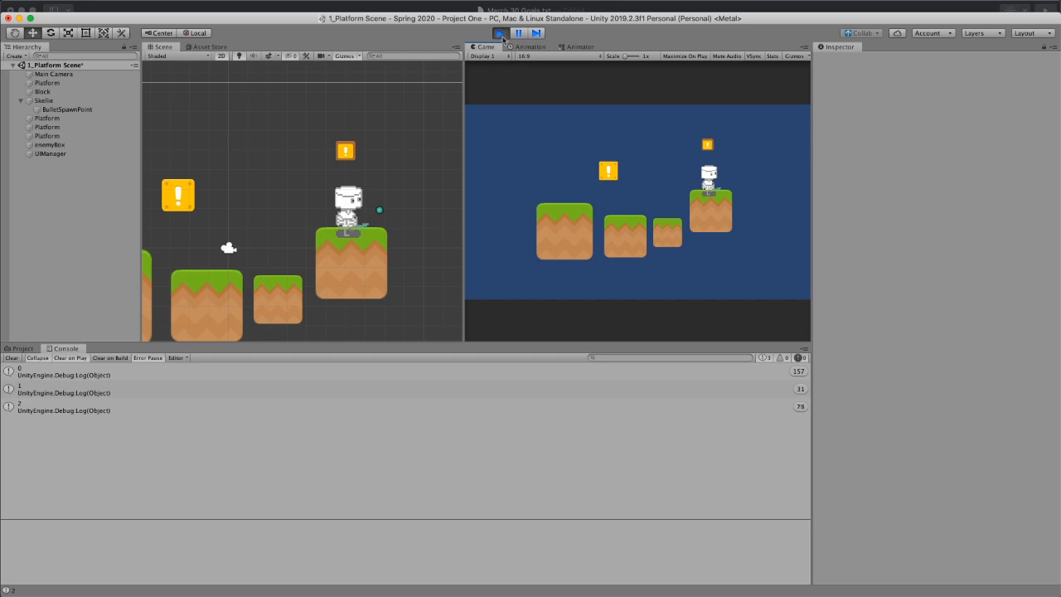
pyautogui.click(501, 33)
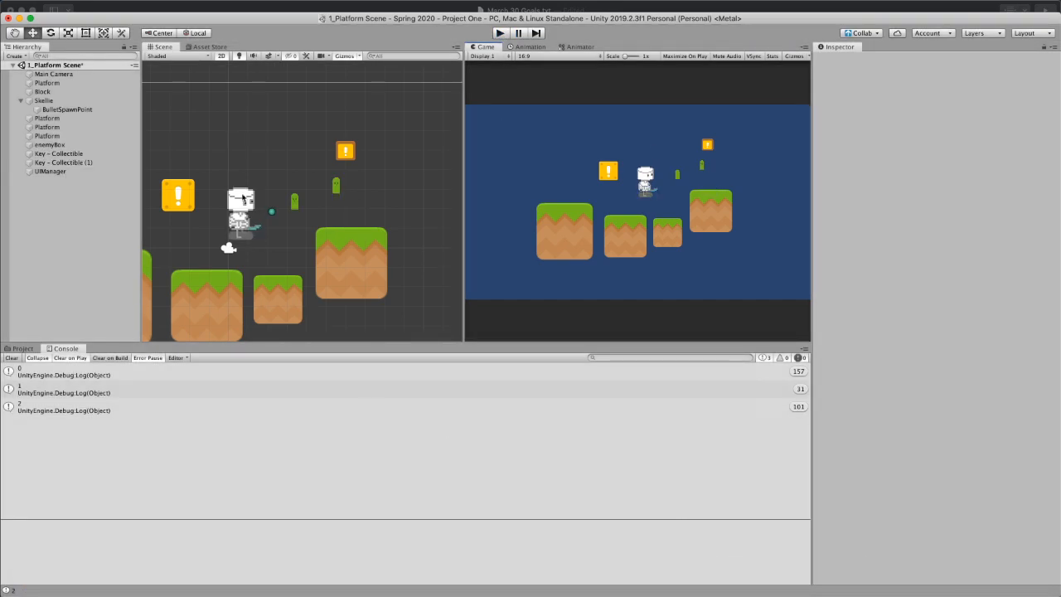
# Step: Close basicMovementPlatform.cs in Visual Studio, and save the platform scene back in Unity
pyautogui.click(854, 584)
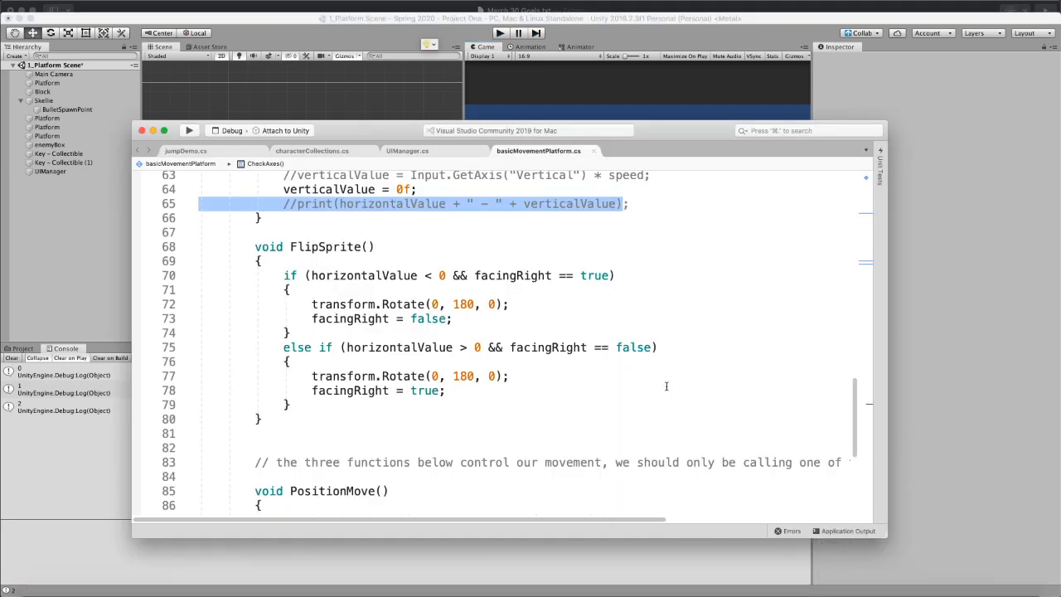
pyautogui.click(593, 152)
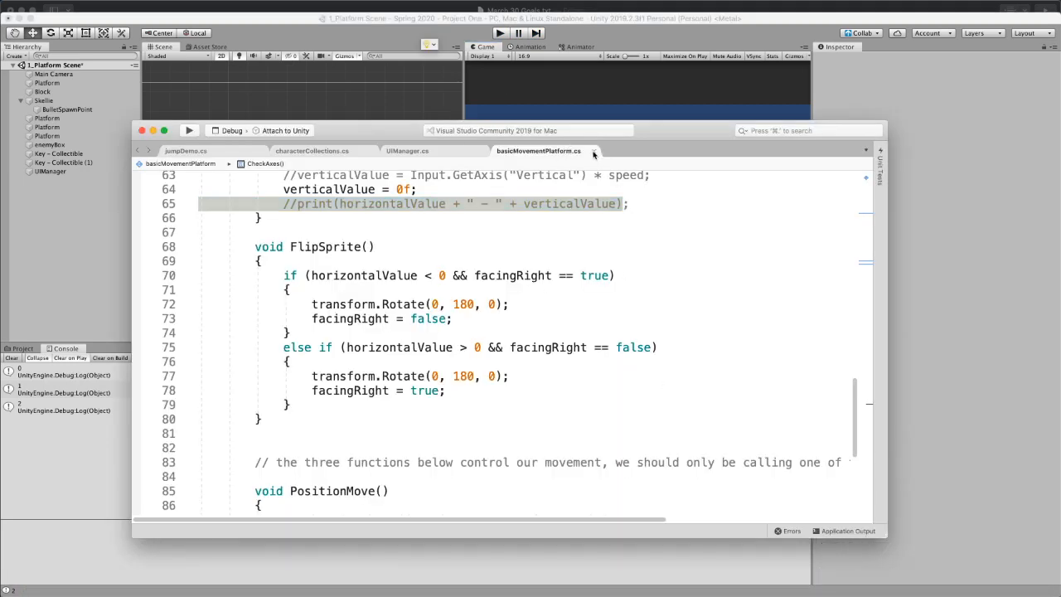
pyautogui.click(594, 153)
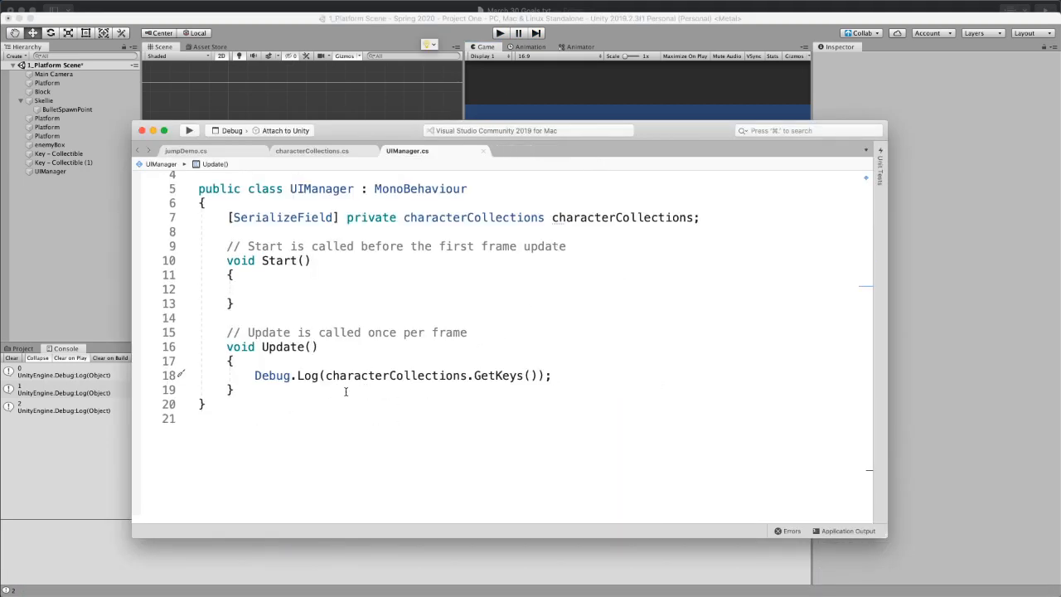
pyautogui.scroll(2, 388, 400)
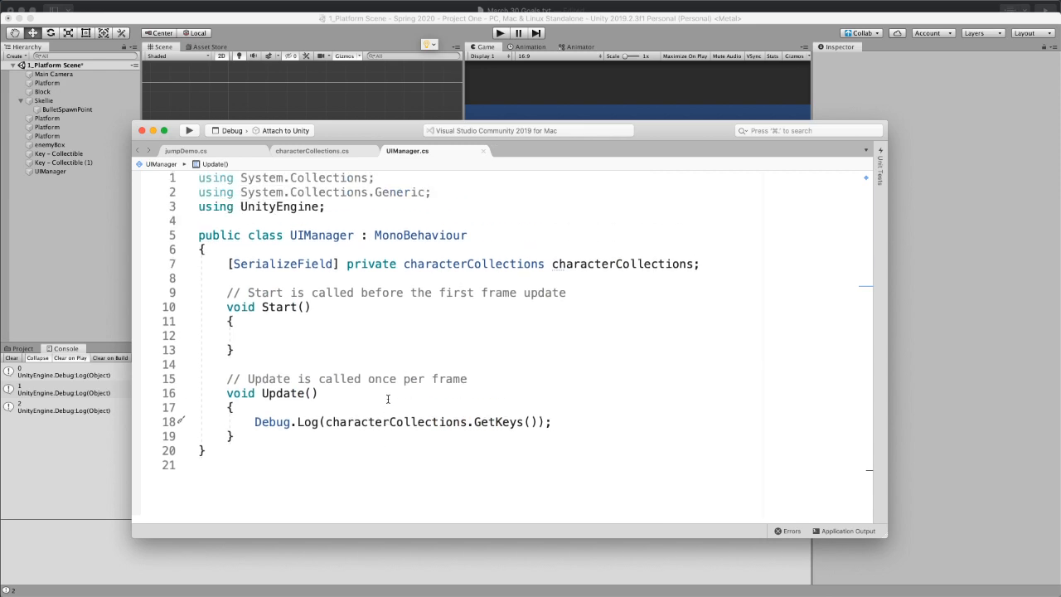
pyautogui.click(572, 96)
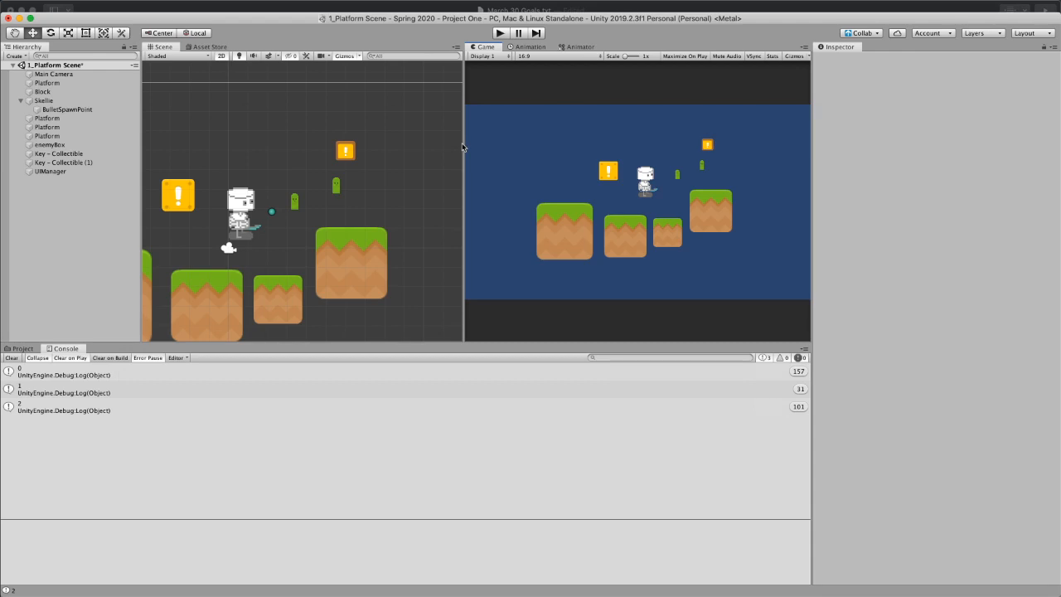
pyautogui.press('super+s')
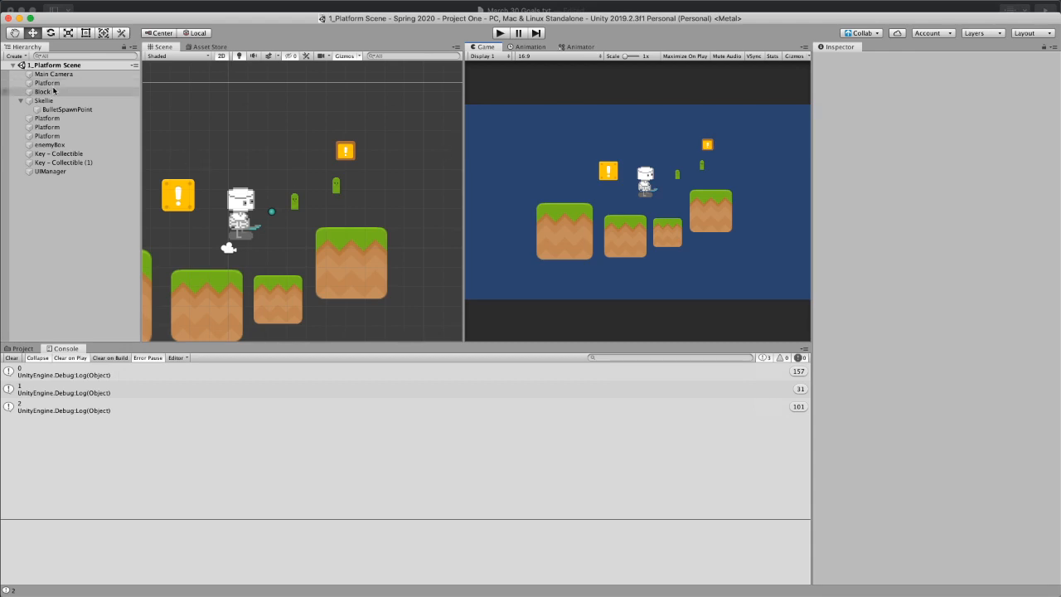
# Step: Add a Text - TextMeshPro UI object to the scene and import the TMP Essentials resources
pyautogui.click(15, 56)
pyautogui.moveTo(25, 139)
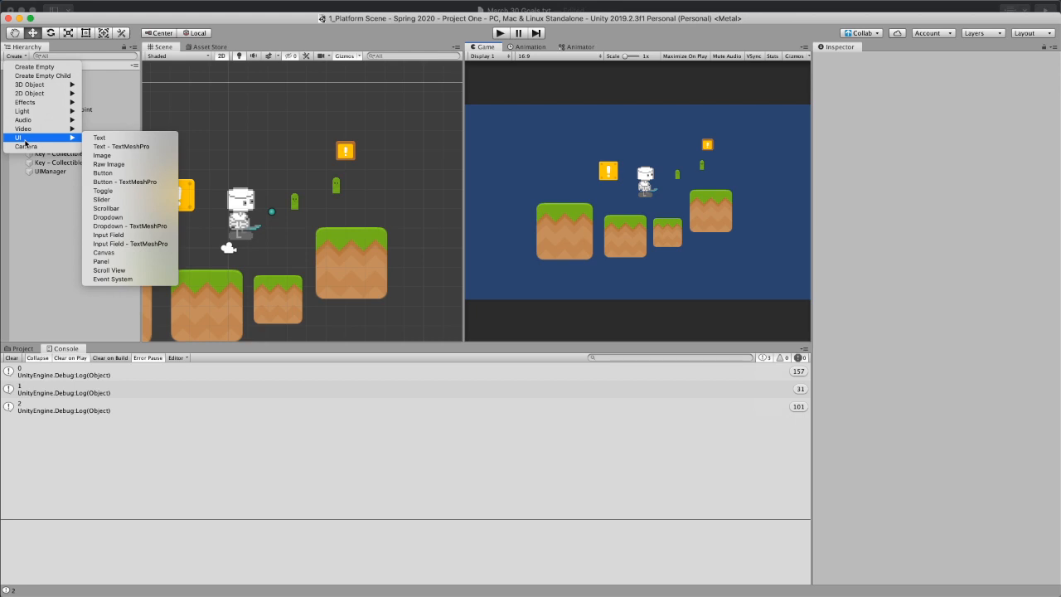
pyautogui.click(116, 146)
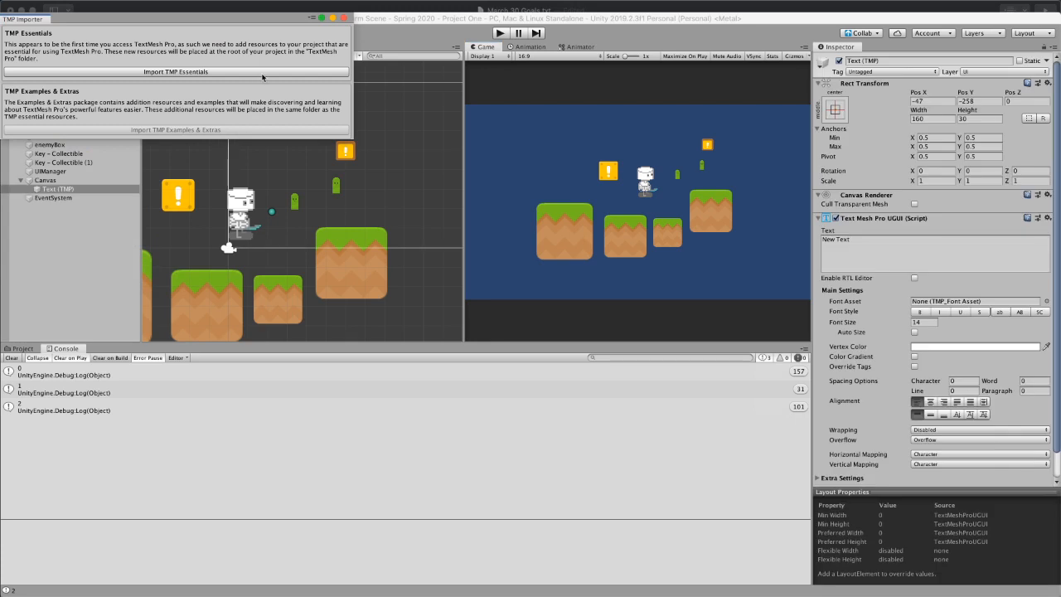
pyautogui.click(174, 72)
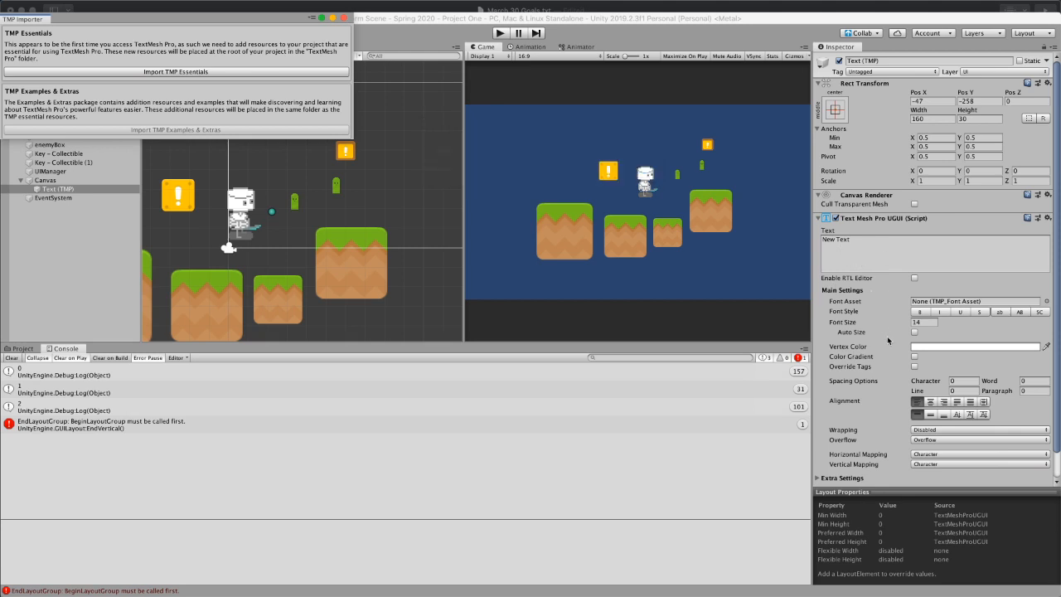
# Step: Review the new text object's Text Mesh Pro settings, and move the TMP Importer window off the Hierarchy
pyautogui.scroll(-3, 888, 339)
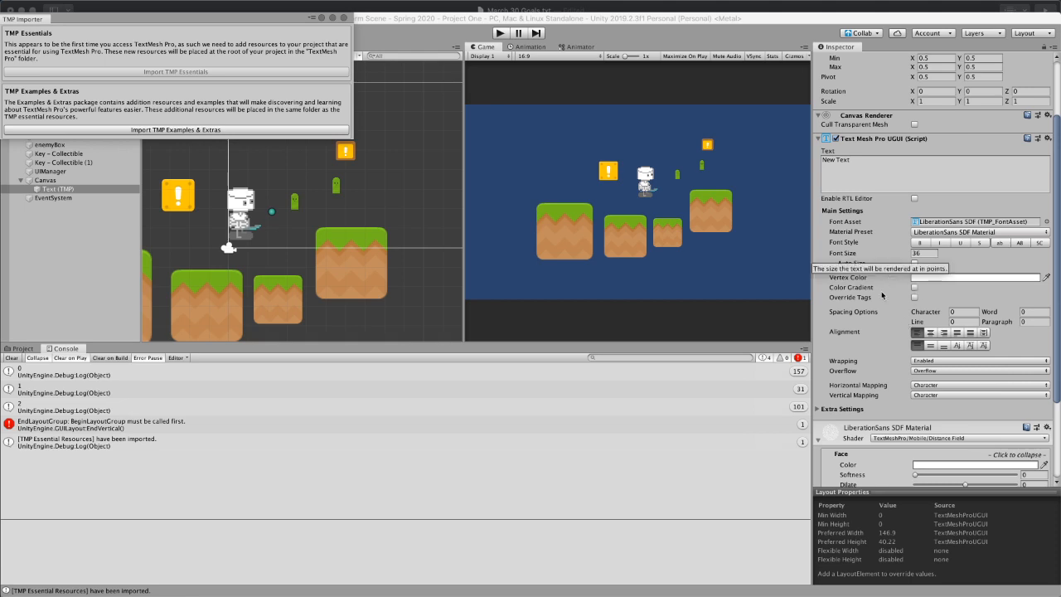
pyautogui.scroll(-5, 878, 315)
pyautogui.scroll(8, 864, 382)
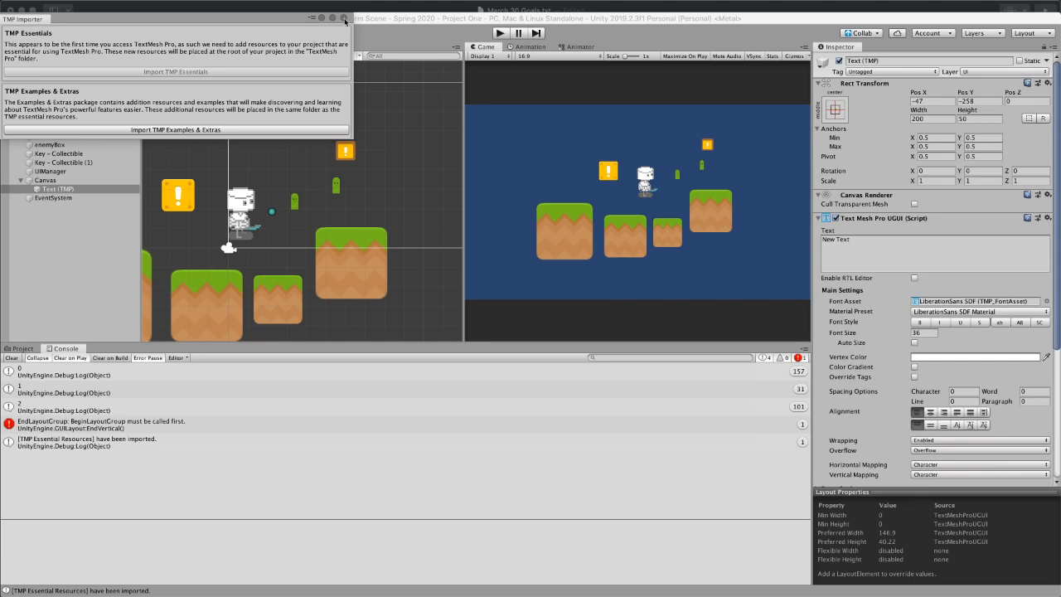
pyautogui.moveTo(5, 22); pyautogui.dragTo(76, 21)
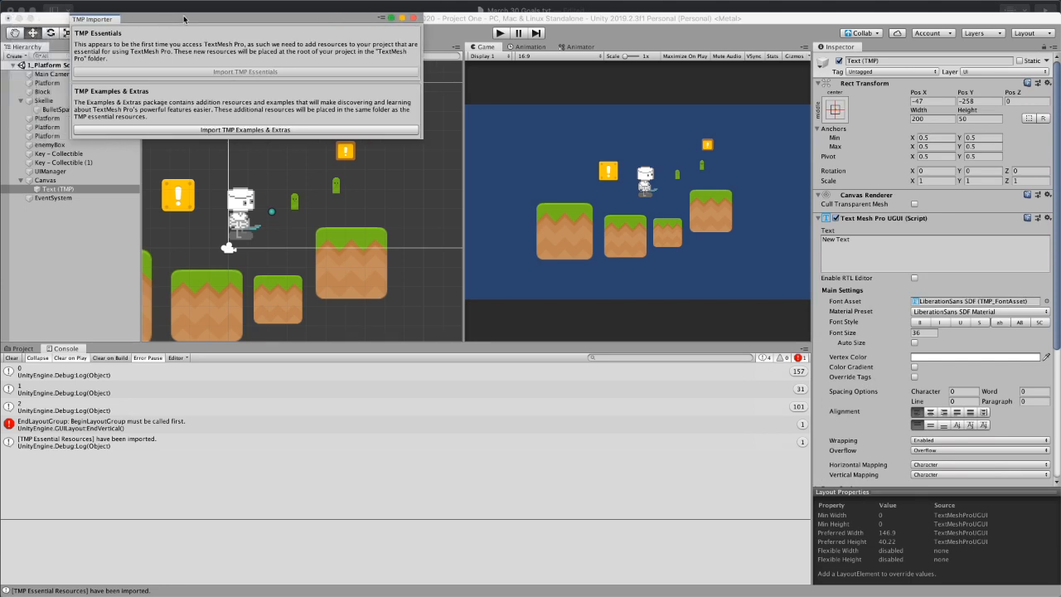
# Step: Close the TMP Importer window and inspect the settings of the Canvas, EventSystem and Text (TMP) objects
pyautogui.click(413, 18)
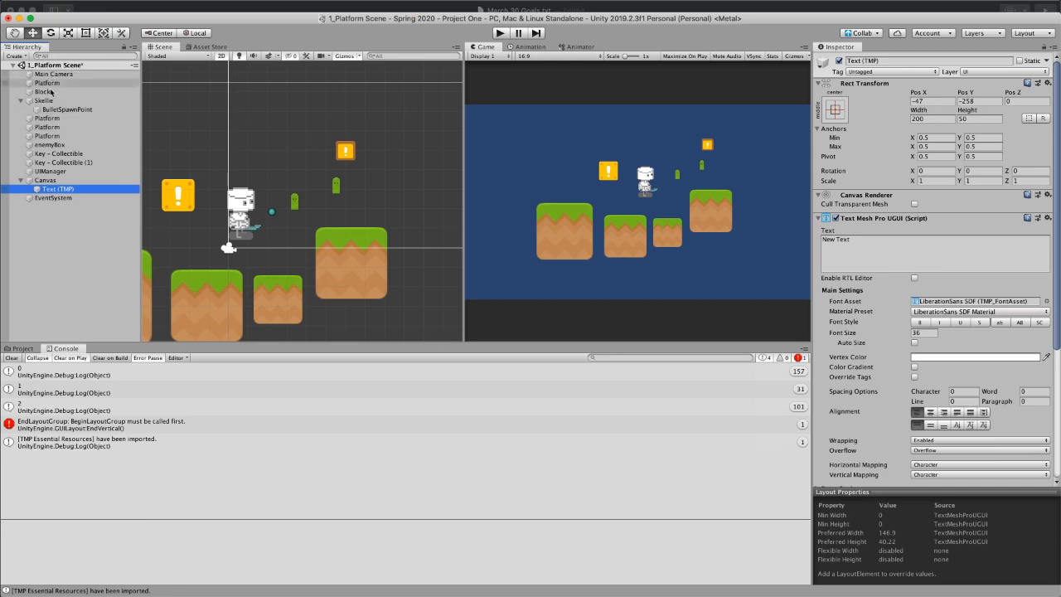
pyautogui.click(52, 181)
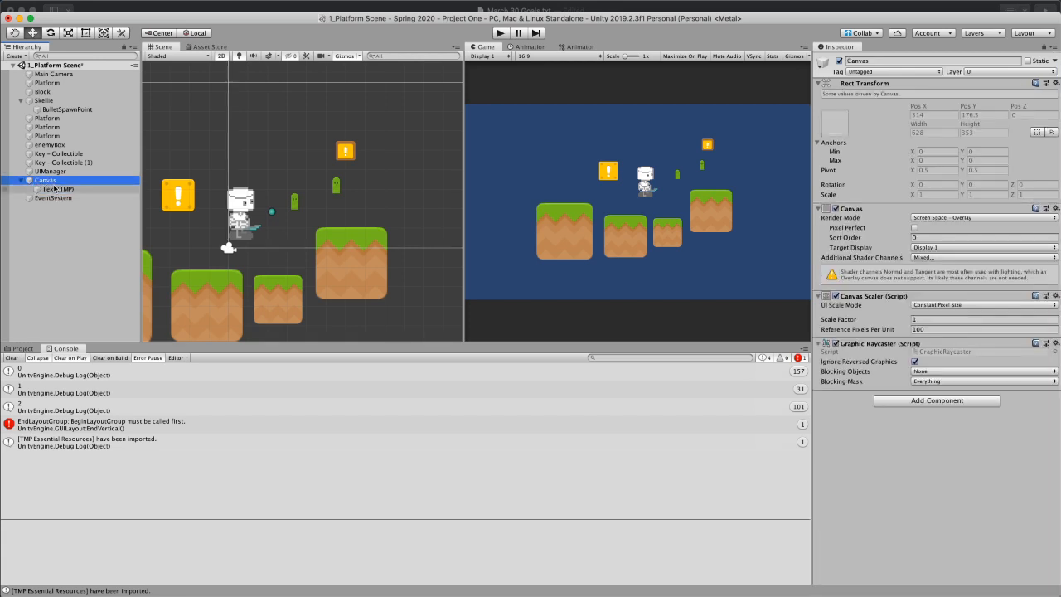
pyautogui.click(53, 198)
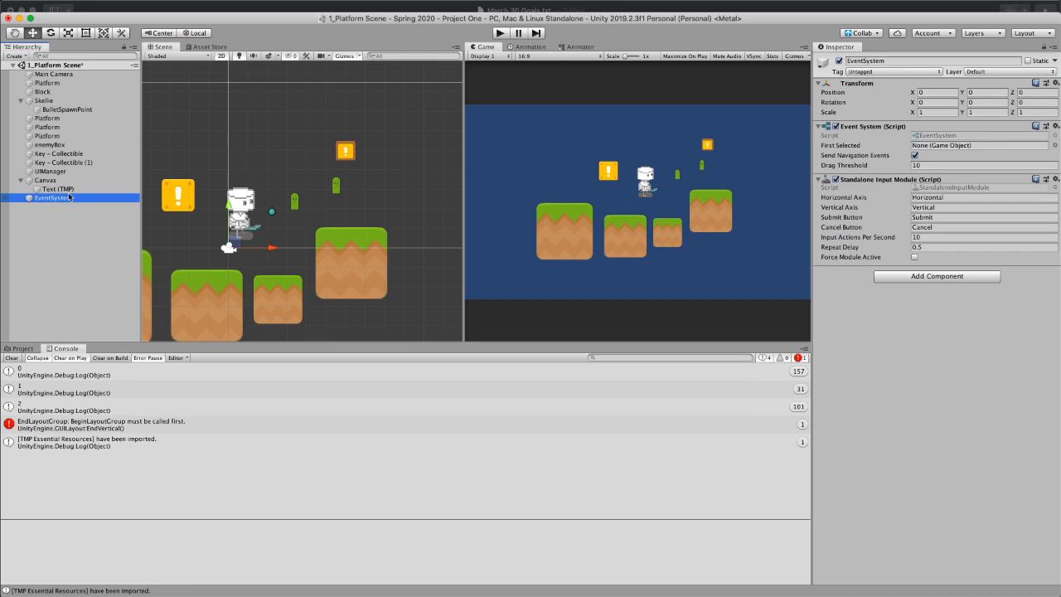
pyautogui.click(83, 189)
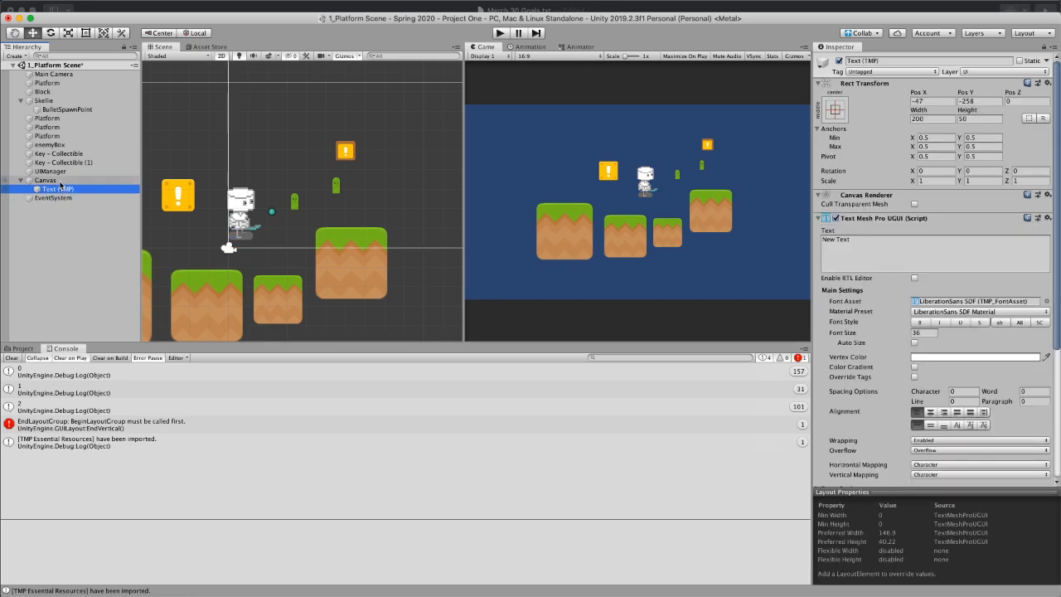
pyautogui.click(58, 180)
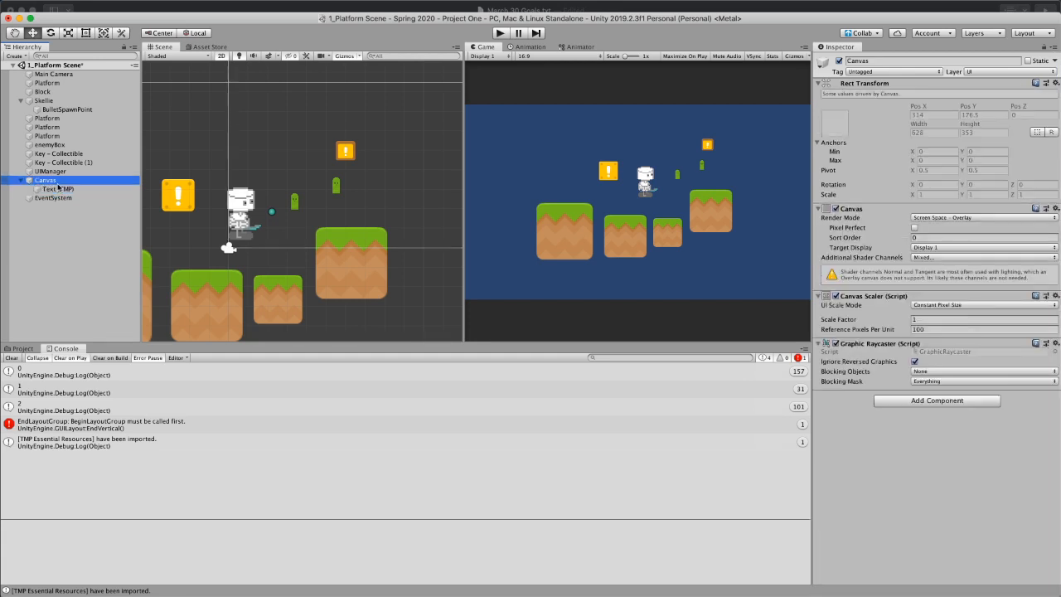
# Step: Examine the size and position of the Canvas and its text relative to the camera frame in the scene
pyautogui.doubleClick(58, 181)
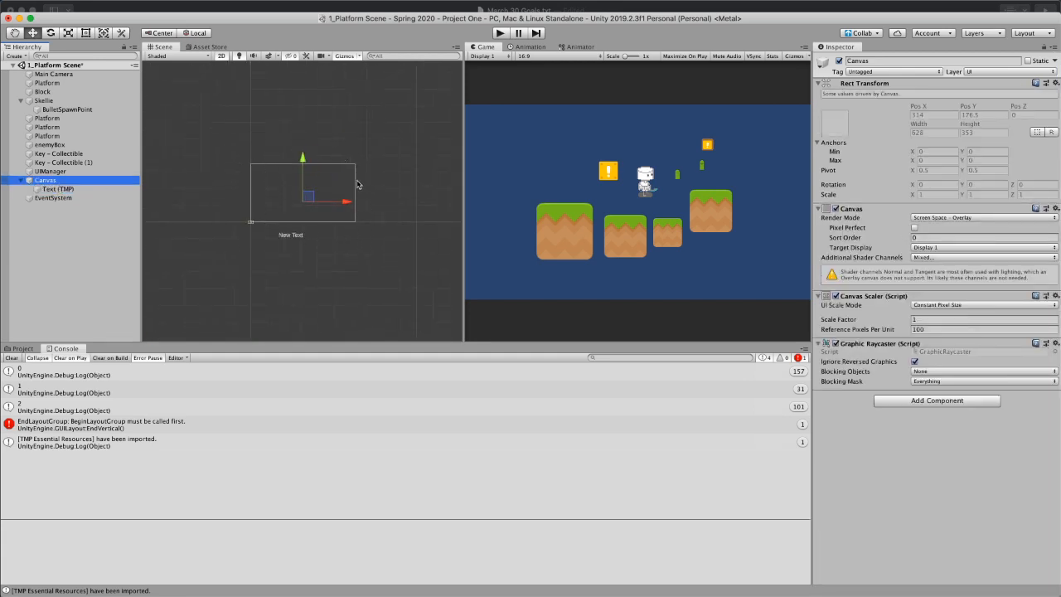
pyautogui.scroll(5, 301, 211)
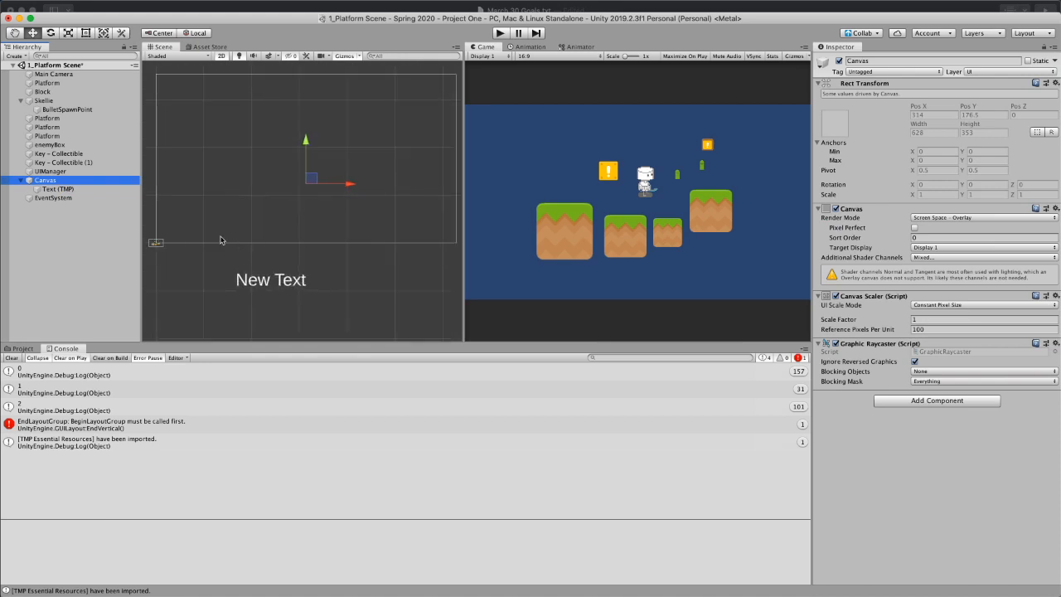
pyautogui.moveTo(221, 241); pyautogui.dragTo(330, 184, button='middle')
pyautogui.scroll(4, 296, 202)
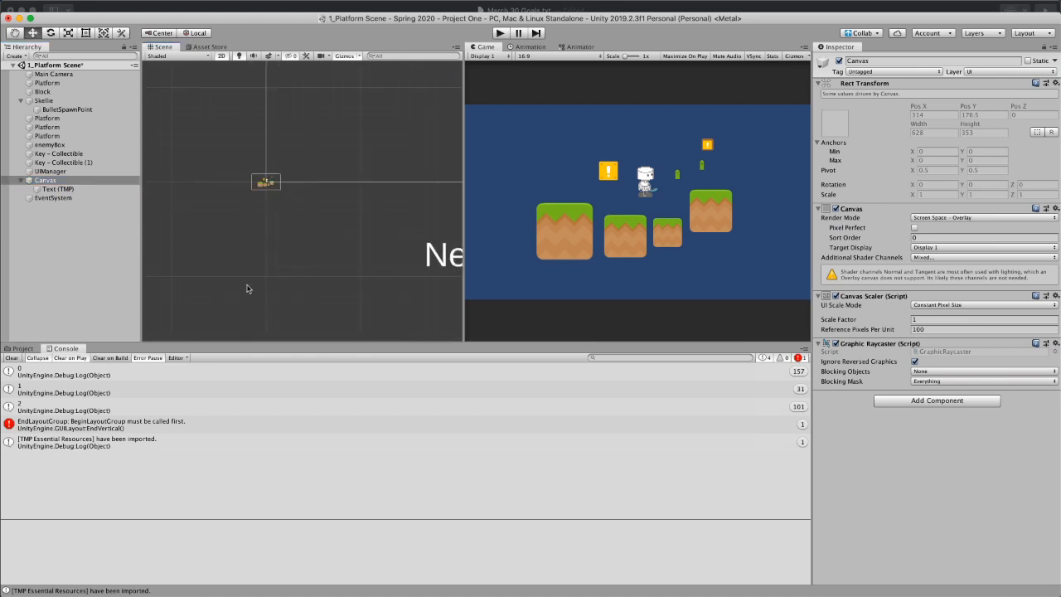
pyautogui.scroll(-5, 274, 180)
pyautogui.moveTo(271, 167); pyautogui.dragTo(307, 217)
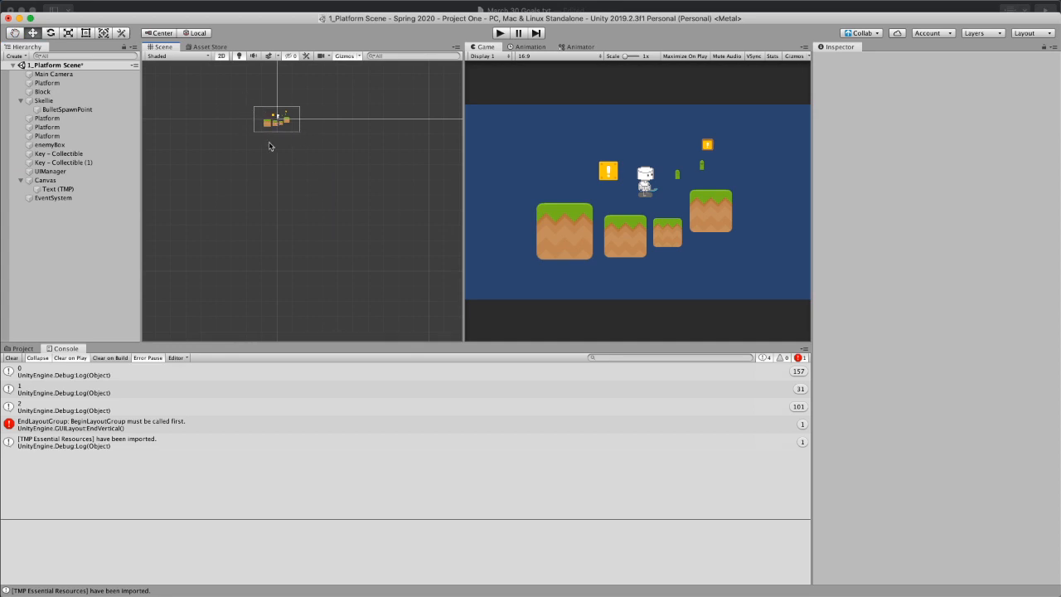
pyautogui.moveTo(275, 157); pyautogui.dragTo(334, 199)
pyautogui.moveTo(312, 155)
pyautogui.mouseDown(button='middle')
pyautogui.moveTo(351, 227)
pyautogui.moveTo(324, 229)
pyautogui.moveTo(401, 285)
pyautogui.mouseUp(button='middle')
pyautogui.scroll(1, 353, 232)
pyautogui.scroll(2, 352, 232)
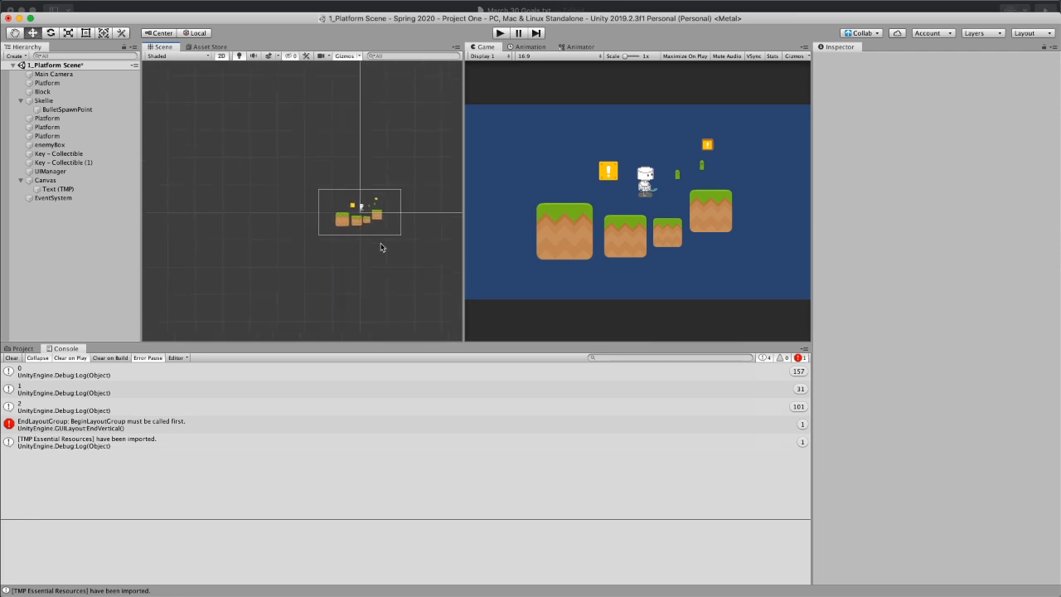
pyautogui.moveTo(379, 267); pyautogui.dragTo(333, 253)
pyautogui.moveTo(375, 266); pyautogui.dragTo(320, 253, button='middle')
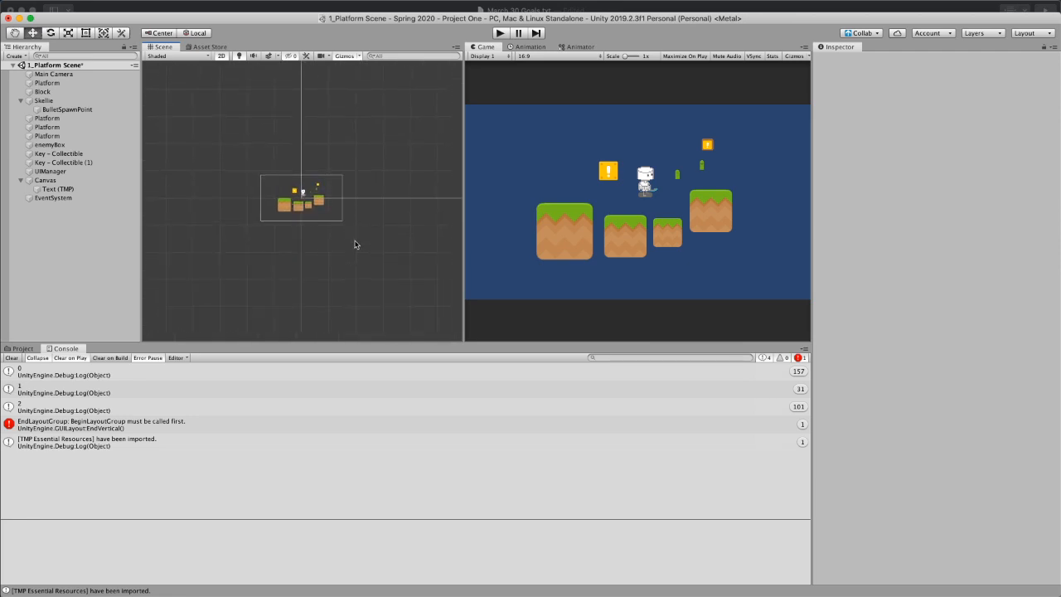
pyautogui.scroll(-4, 354, 242)
pyautogui.click(71, 182)
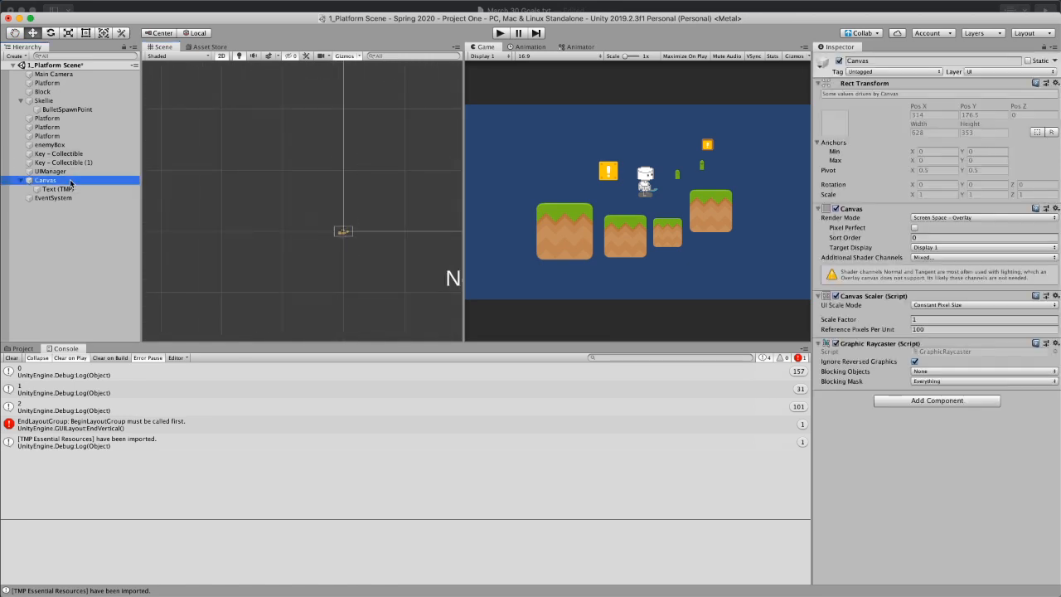
pyautogui.press('f')
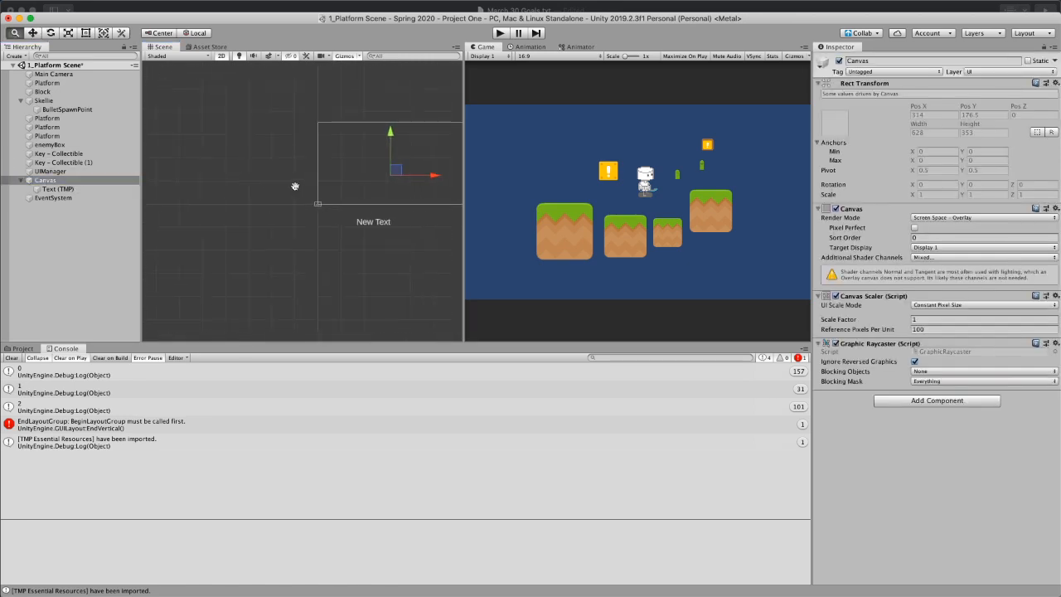
pyautogui.moveTo(293, 185); pyautogui.dragTo(233, 226, button='middle')
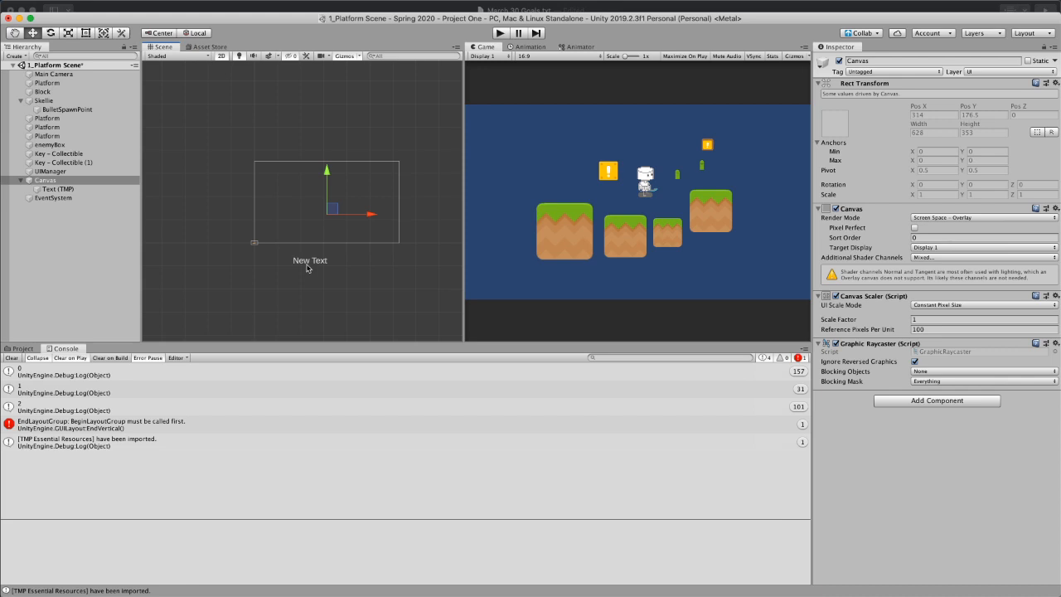
# Step: Try the World Space render mode on the Canvas, and return it to Screen Space - Overlay
pyautogui.click(87, 180)
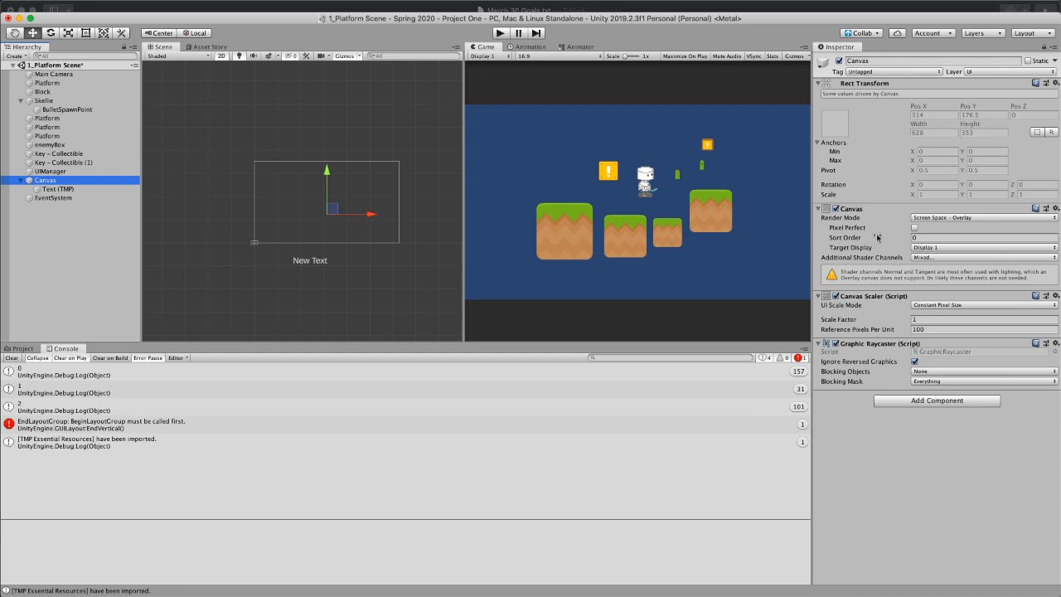
pyautogui.click(928, 219)
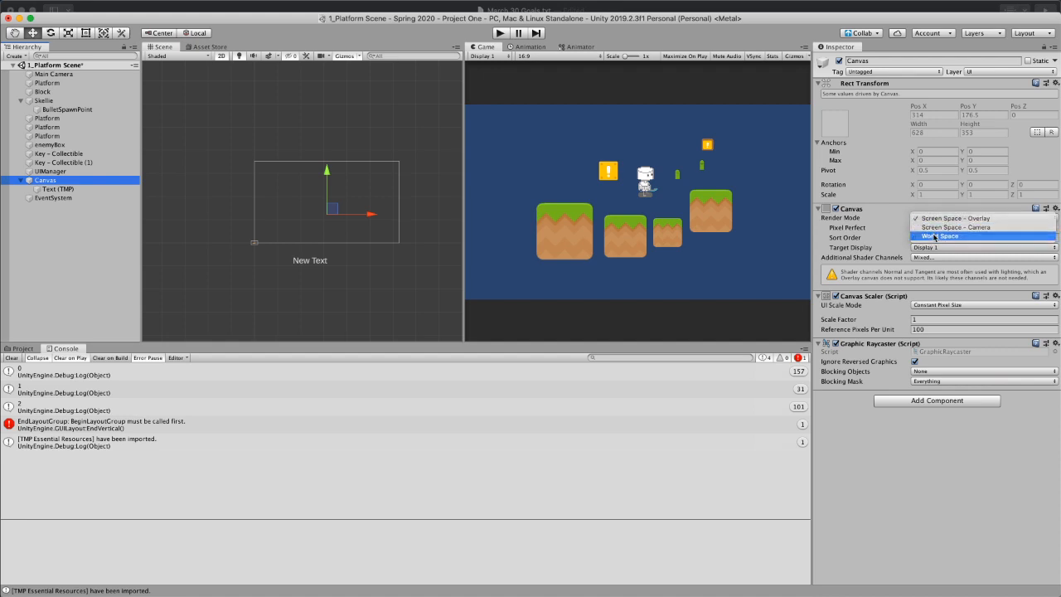
pyautogui.click(884, 228)
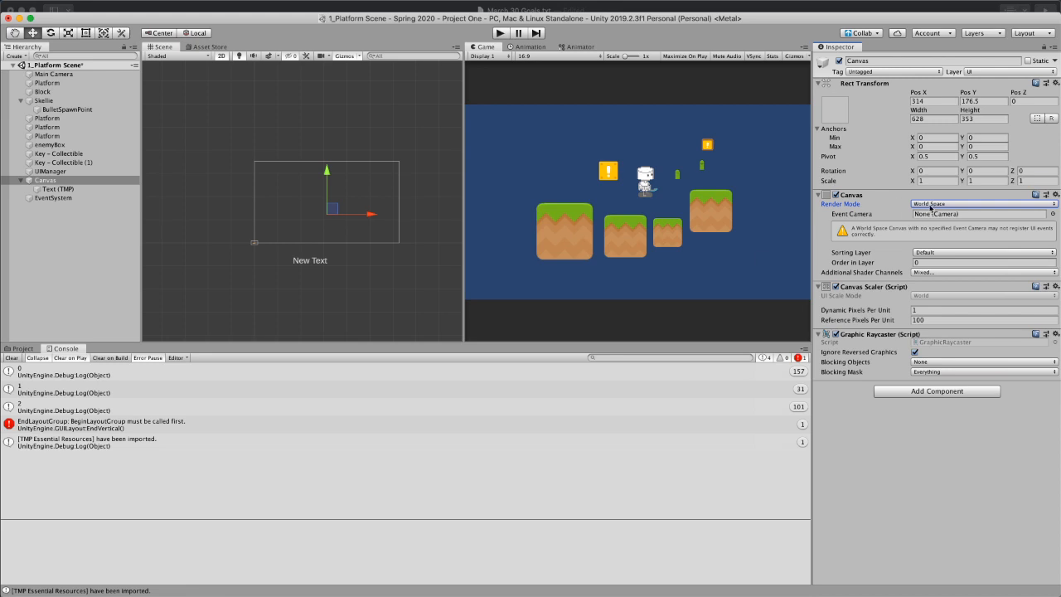
pyautogui.click(929, 203)
pyautogui.click(932, 183)
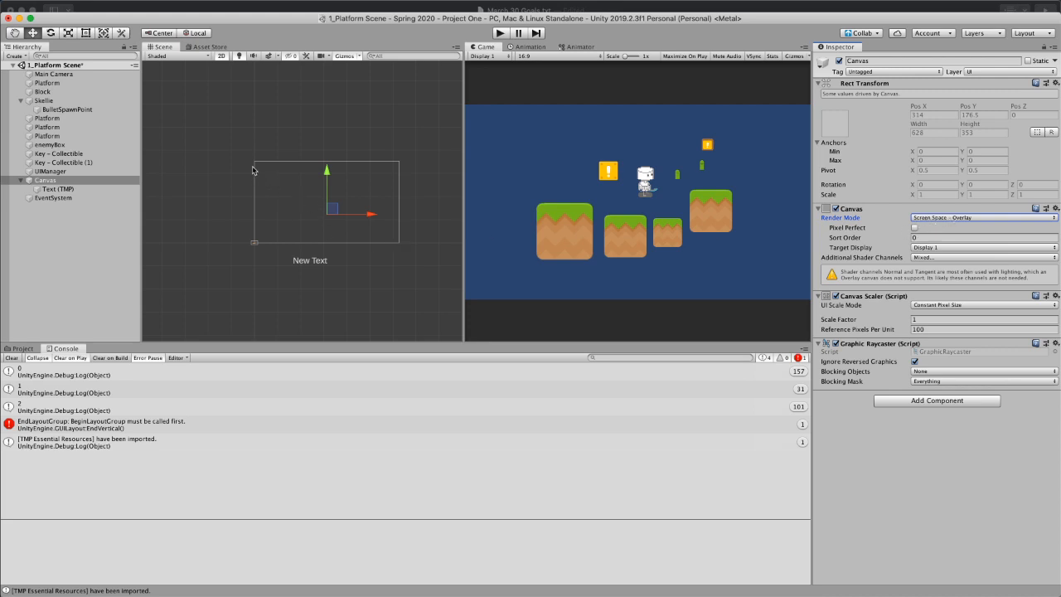
# Step: Move the New Text object inside the Canvas at its lower-left corner, about X -200, Y -145
pyautogui.click(60, 189)
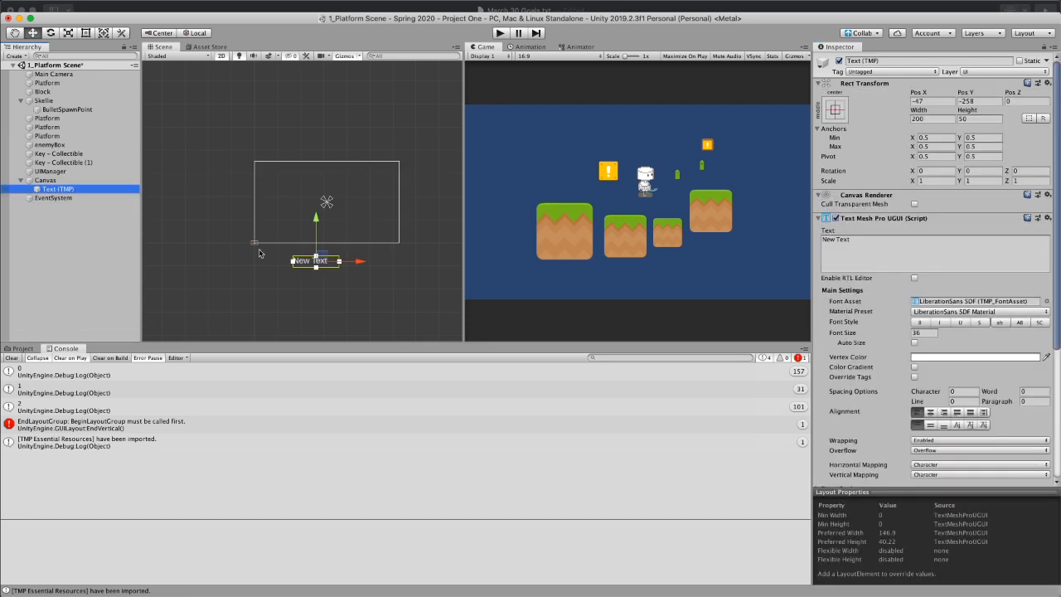
pyautogui.click(91, 190)
pyautogui.click(299, 311)
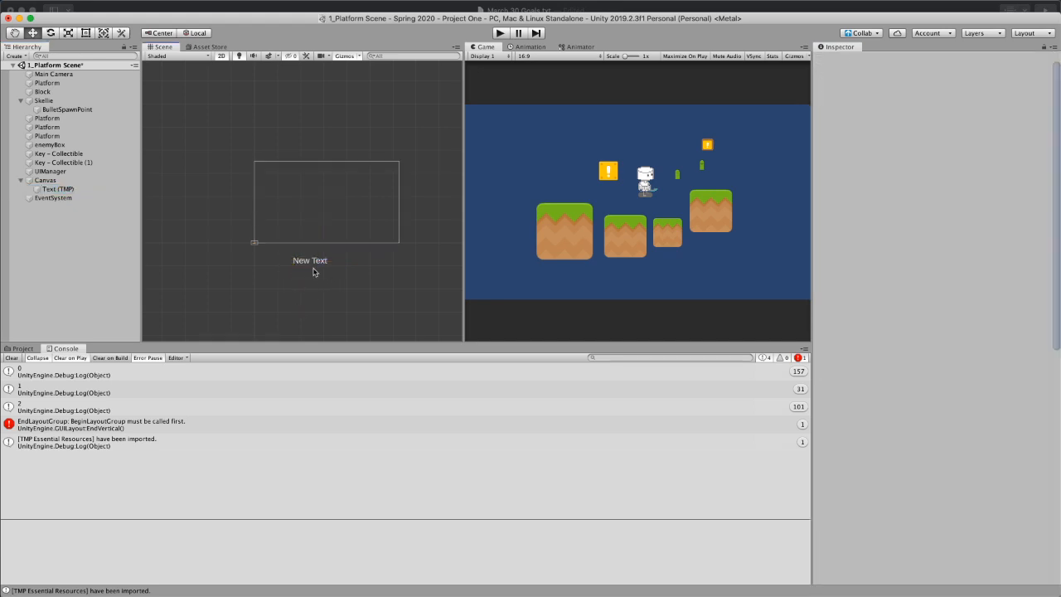
pyautogui.click(309, 262)
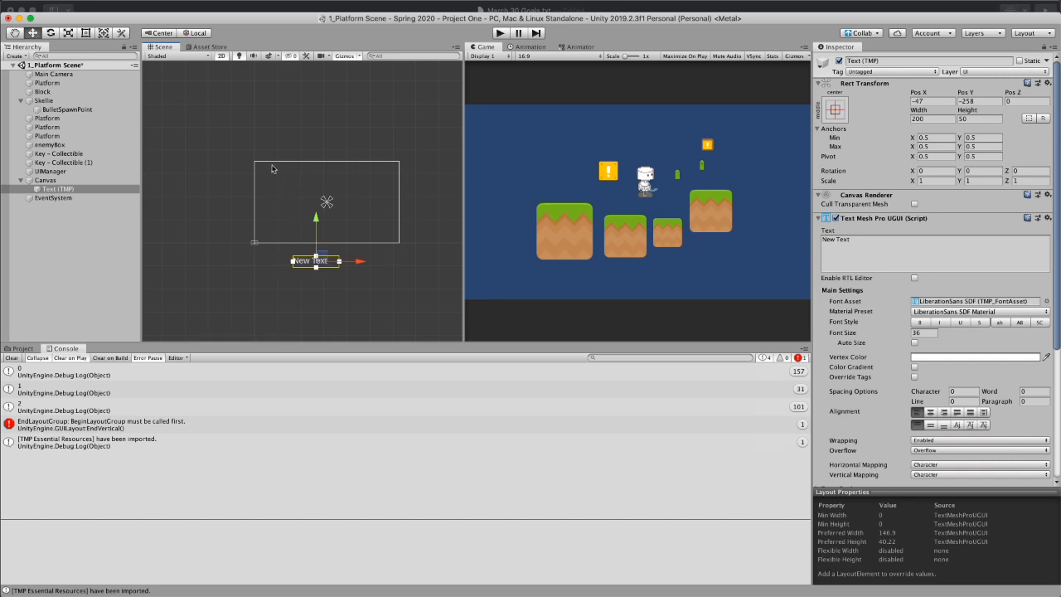
pyautogui.moveTo(319, 259); pyautogui.dragTo(282, 233)
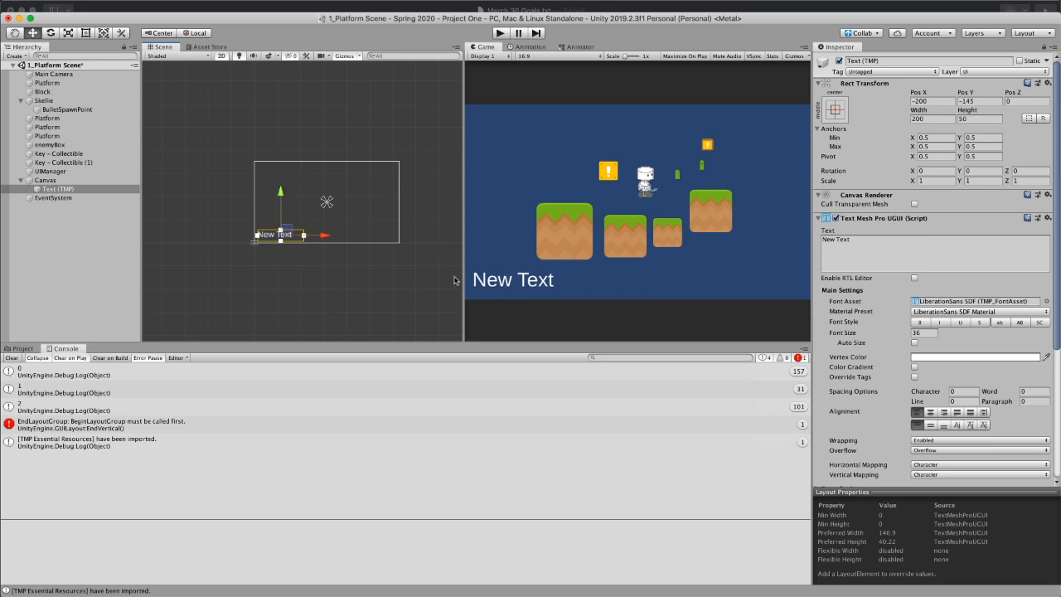
pyautogui.moveTo(463, 192)
pyautogui.mouseDown()
pyautogui.moveTo(622, 192)
pyautogui.moveTo(457, 193)
pyautogui.mouseUp()
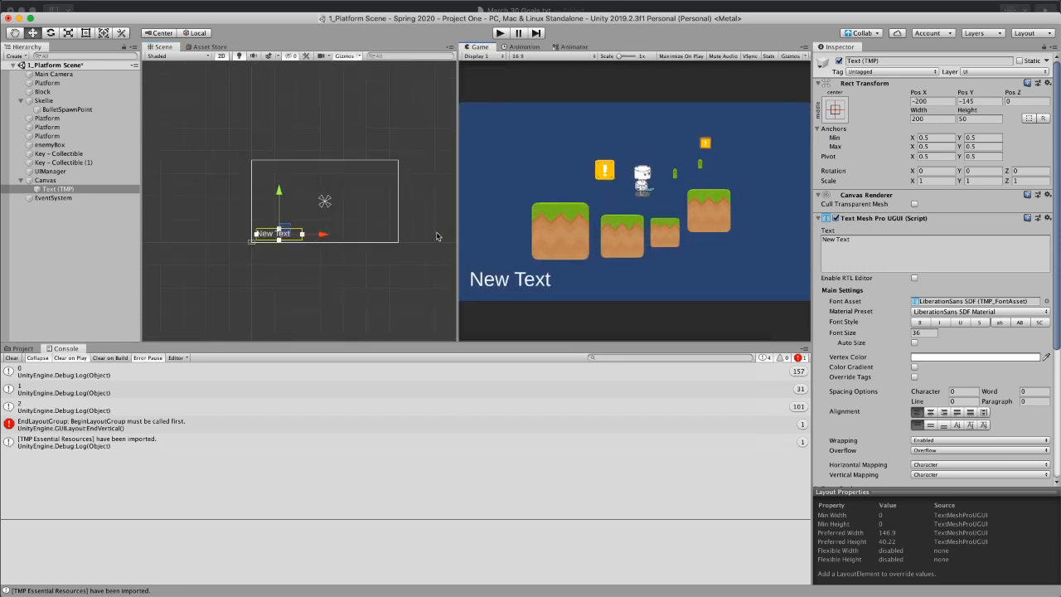
# Step: Move the text to the Canvas's upper-left corner, about X -212, Y 149, and set its font size to 20
pyautogui.moveTo(287, 232); pyautogui.dragTo(281, 162)
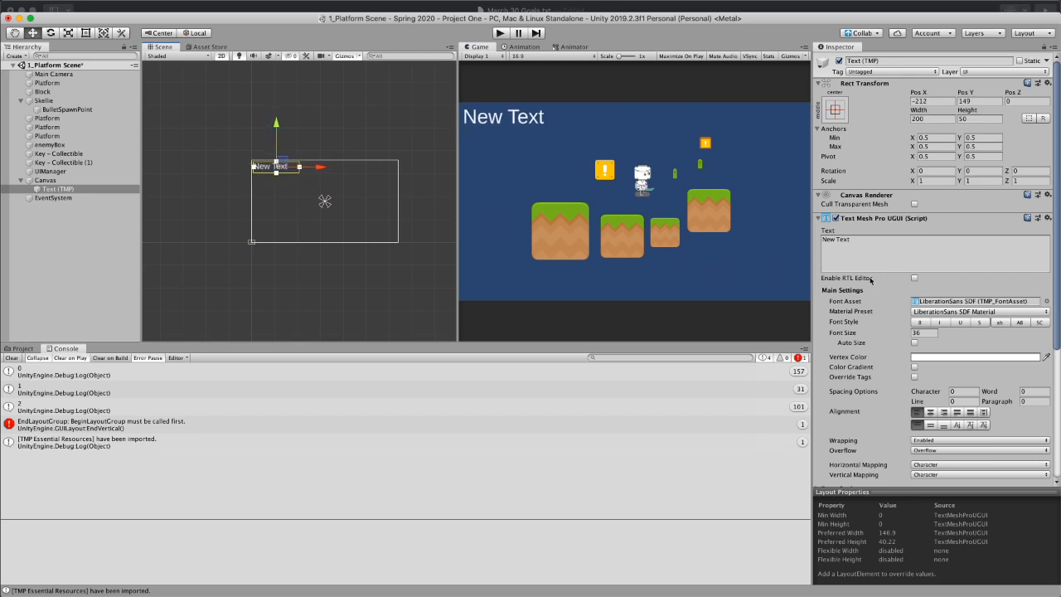
pyautogui.click(880, 335)
pyautogui.write('20')
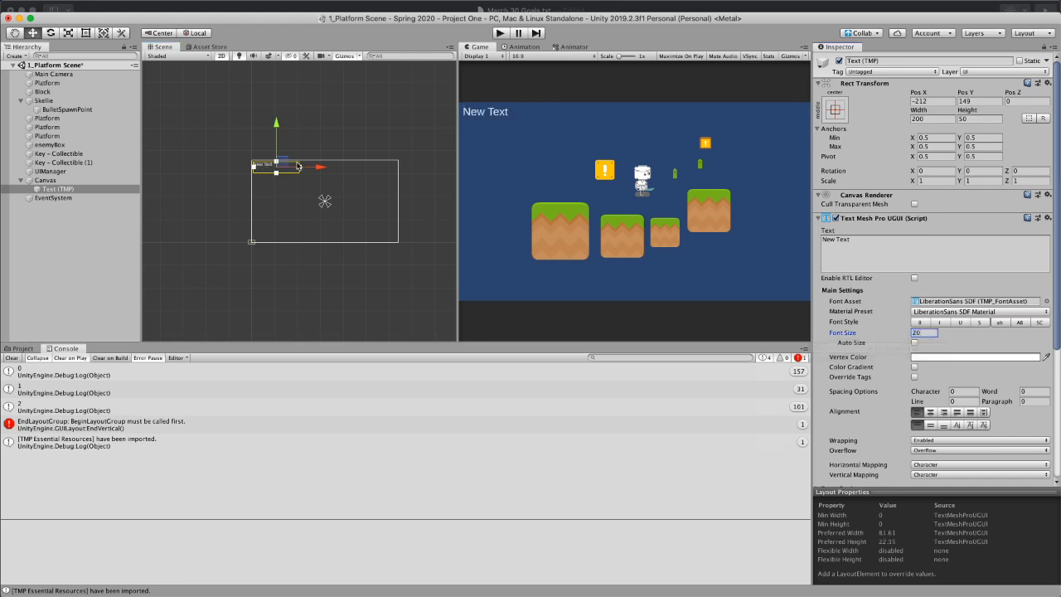
# Step: Shrink and enlarge the Game view to check how the text's placement on the Canvas responds
pyautogui.moveTo(456, 219); pyautogui.dragTo(851, 305)
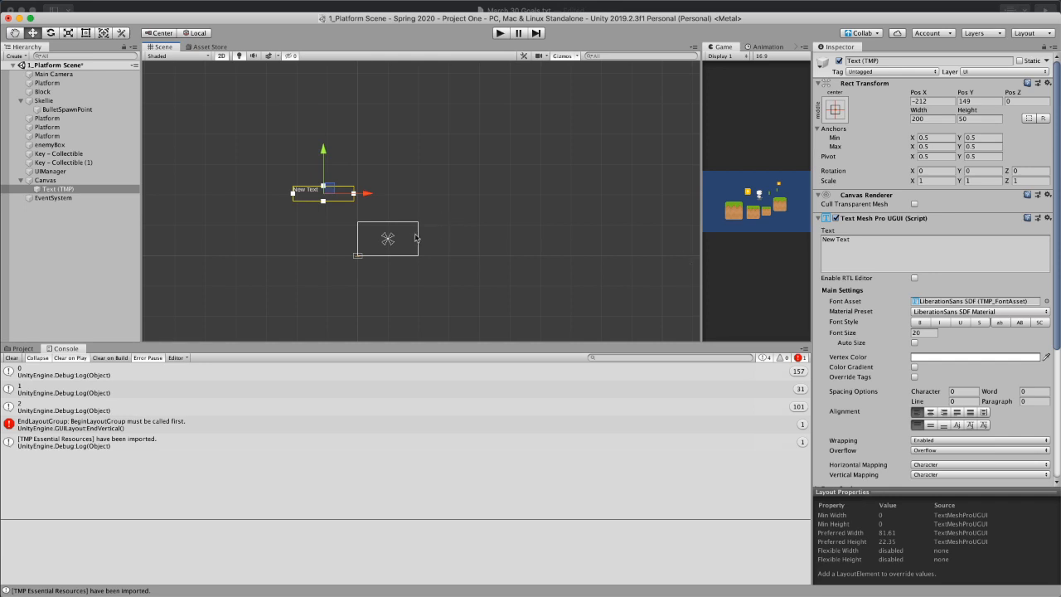
pyautogui.press('super+z')
pyautogui.press('super+shift+z')
pyautogui.moveTo(703, 119); pyautogui.dragTo(574, 157)
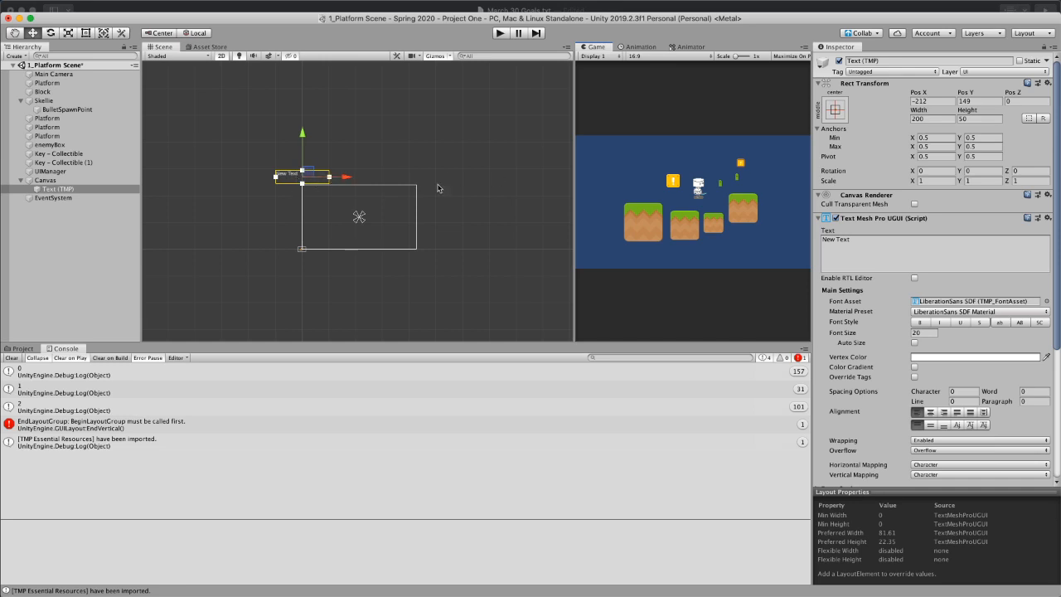
pyautogui.moveTo(574, 156); pyautogui.dragTo(420, 152)
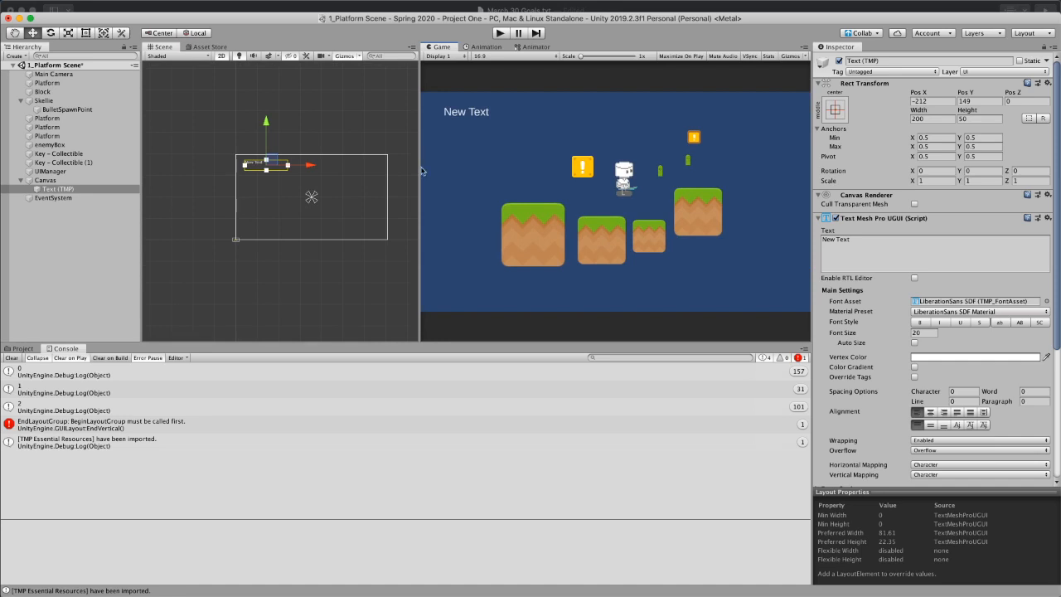
# Step: Set the Game view resolution to 1920x1080 and move the text to the Canvas's upper-left corner, about X -749, Y 491
pyautogui.click(496, 56)
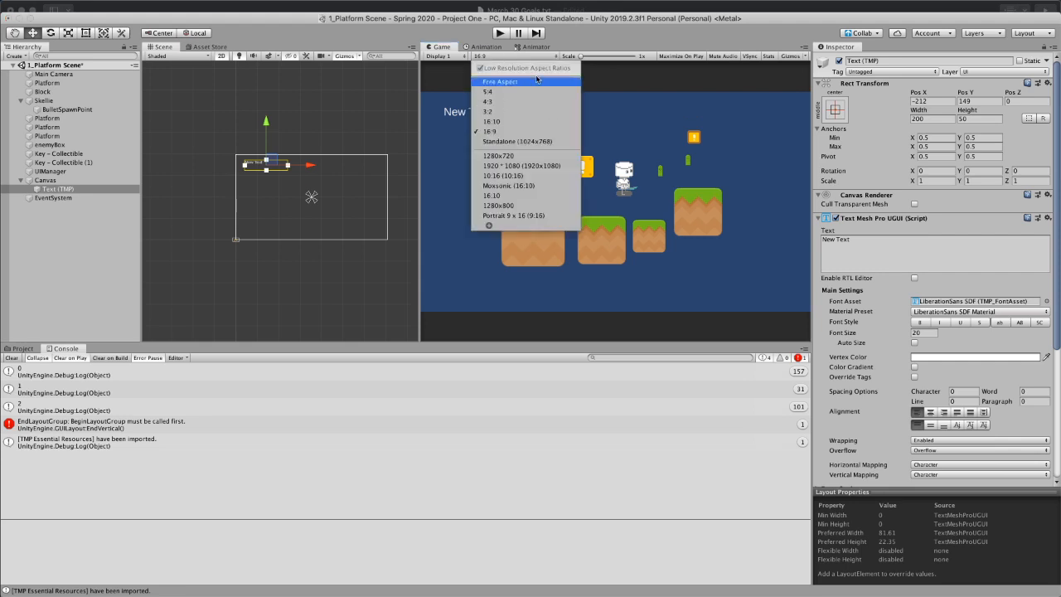
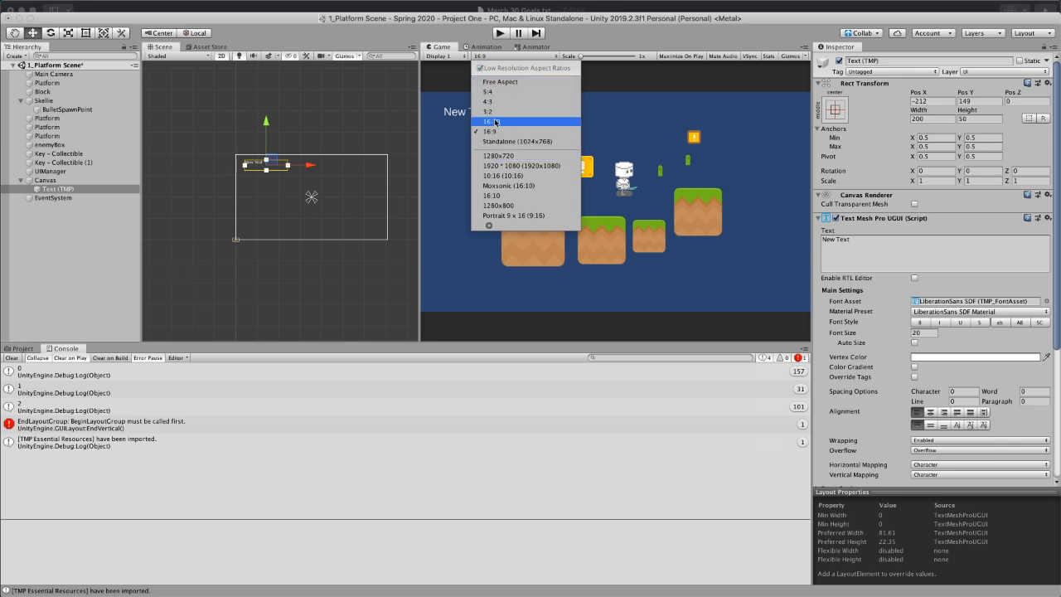
pyautogui.click(268, 168)
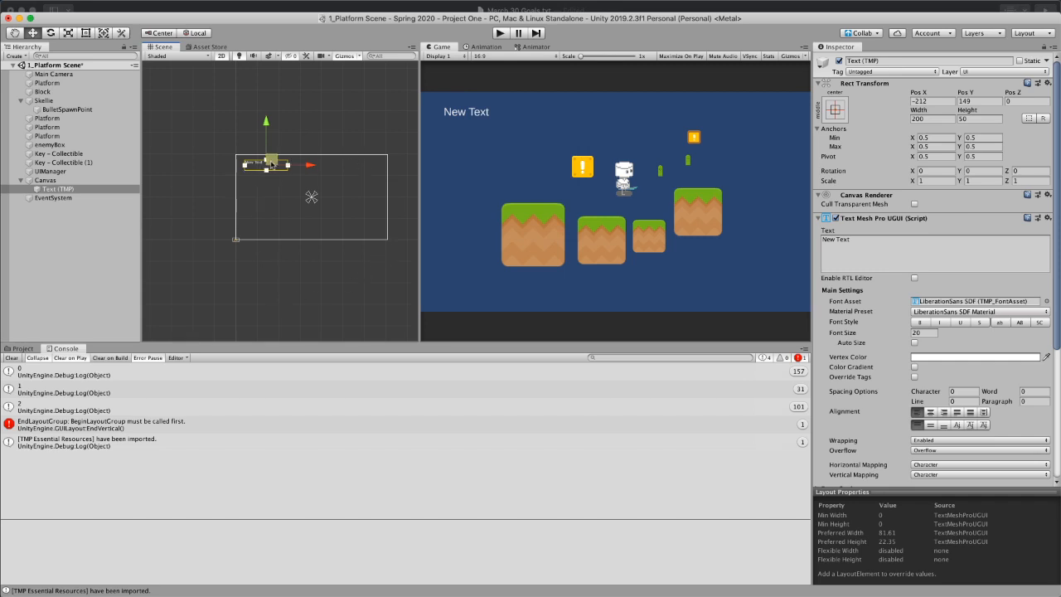
pyautogui.click(506, 58)
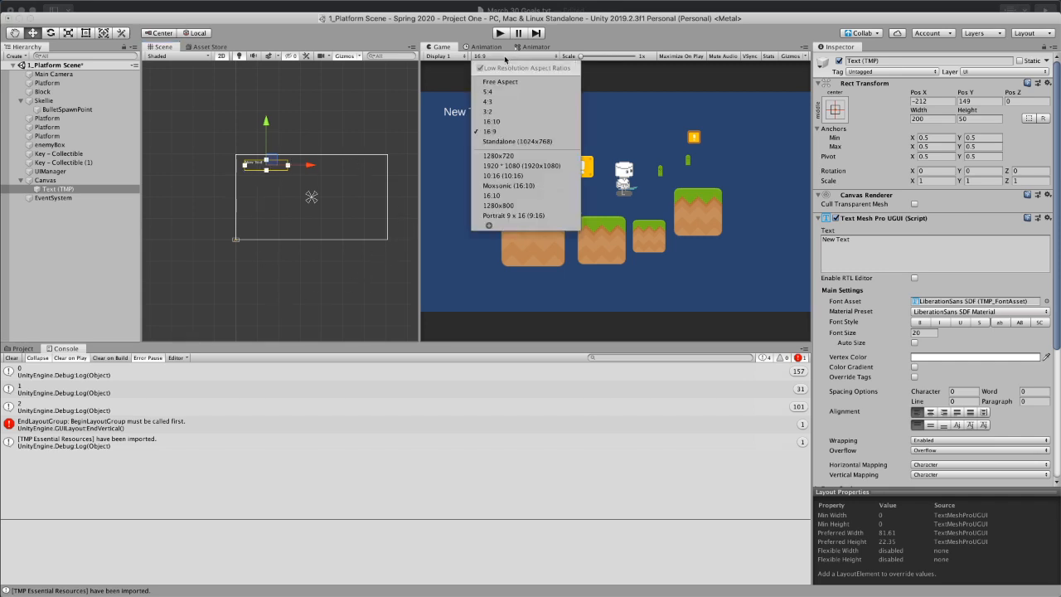
pyautogui.click(508, 167)
pyautogui.scroll(-5, 331, 189)
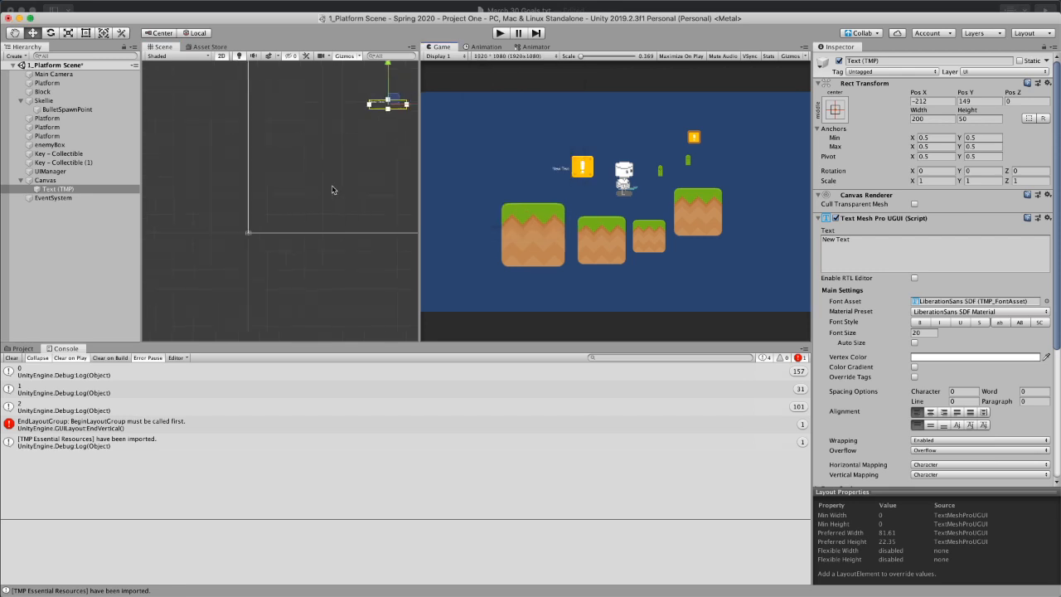
pyautogui.moveTo(359, 148); pyautogui.dragTo(321, 121)
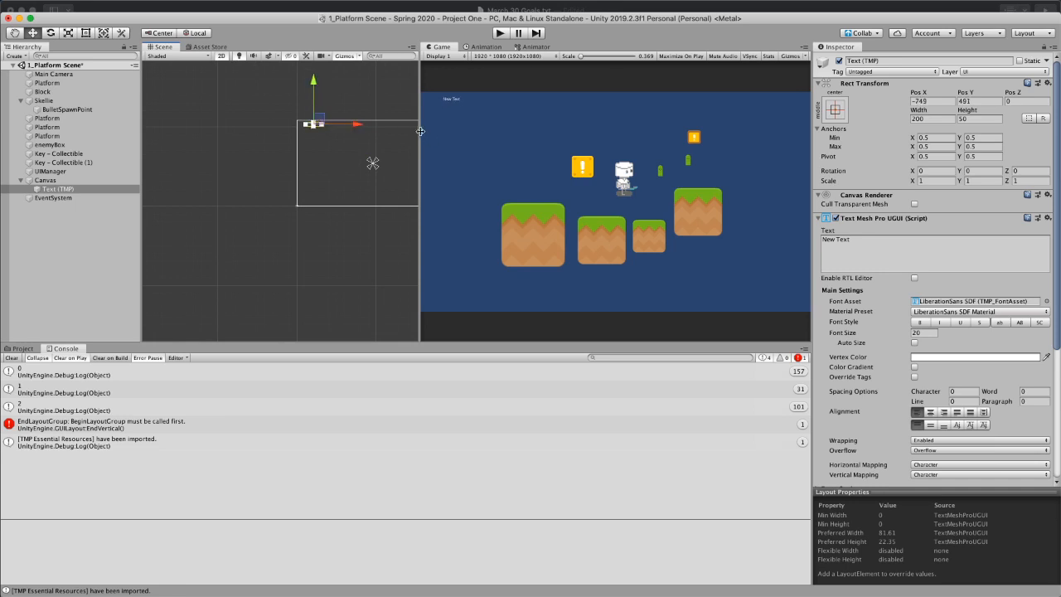
pyautogui.moveTo(420, 134)
pyautogui.mouseDown()
pyautogui.moveTo(373, 161)
pyautogui.moveTo(332, 166)
pyautogui.moveTo(479, 172)
pyautogui.moveTo(338, 178)
pyautogui.moveTo(346, 131)
pyautogui.moveTo(318, 131)
pyautogui.moveTo(561, 130)
pyautogui.moveTo(400, 132)
pyautogui.mouseUp()
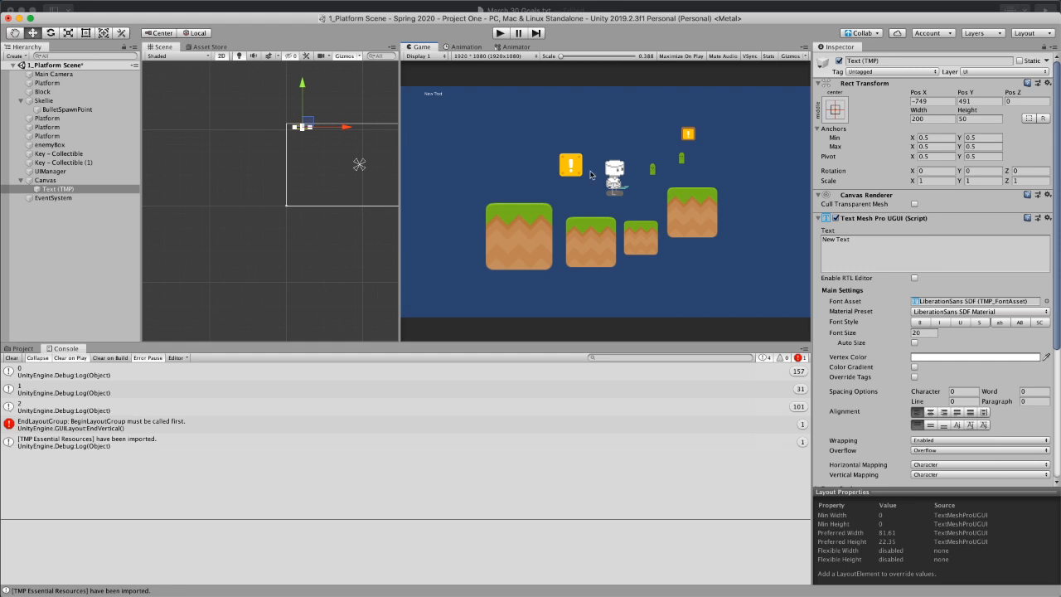
# Step: Set the font size of the text on the Canvas to 50
pyautogui.click(481, 56)
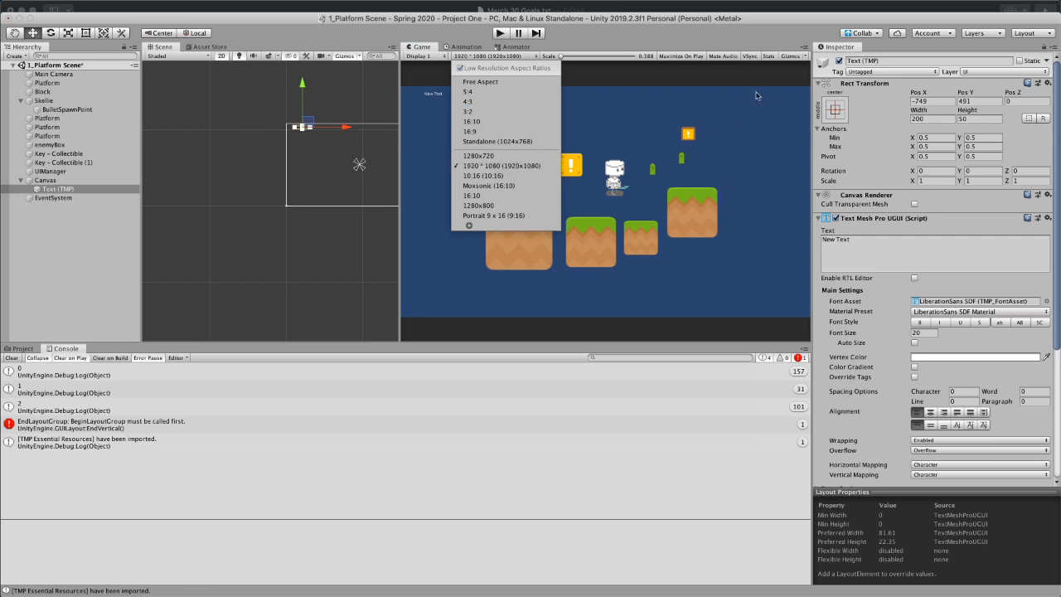
pyautogui.click(758, 62)
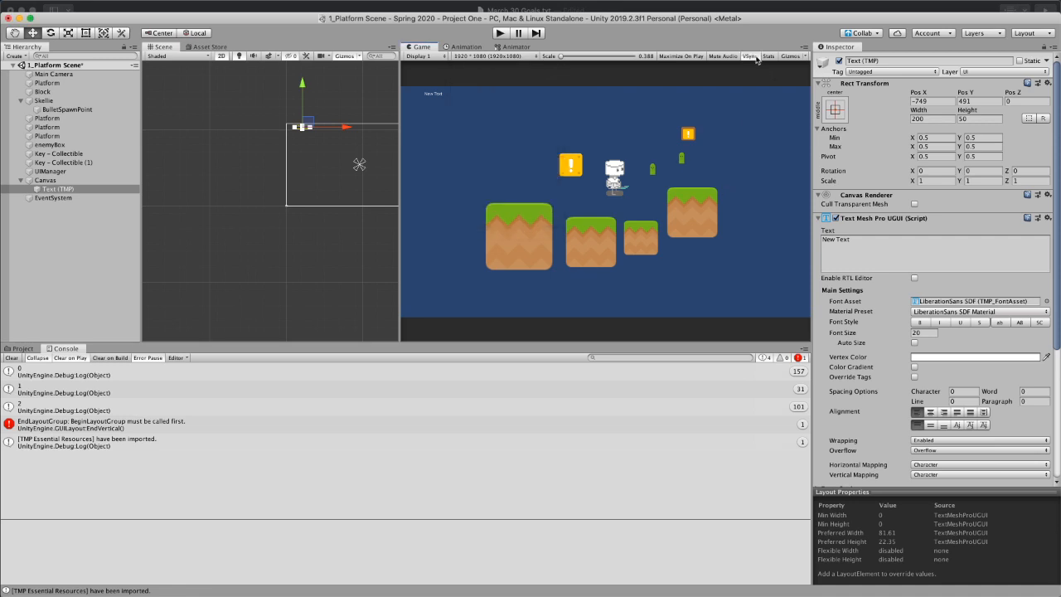
pyautogui.click(925, 332)
pyautogui.write('30')
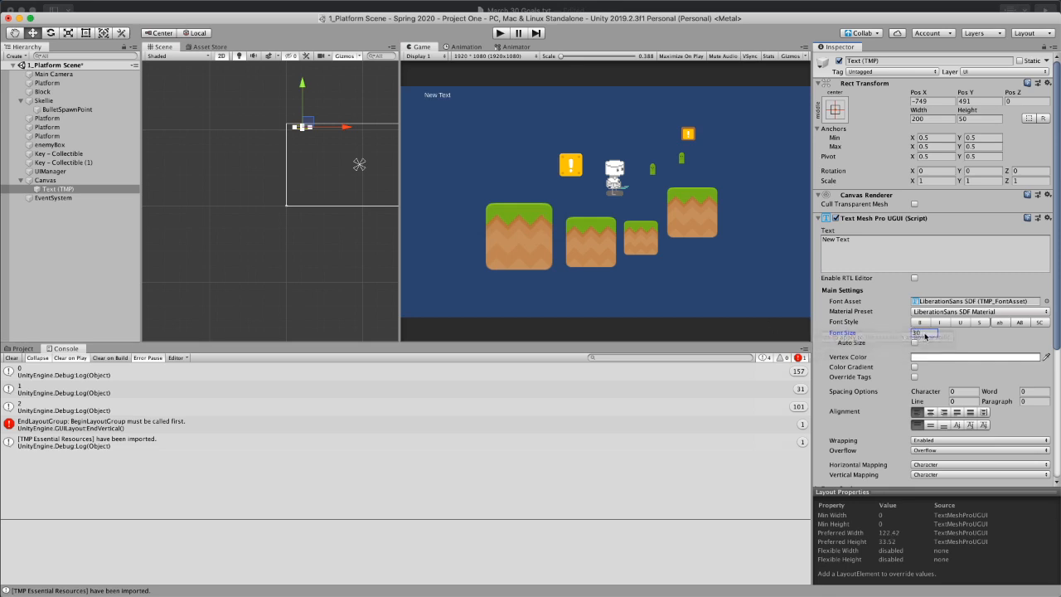
pyautogui.click(887, 334)
pyautogui.write('50')
pyautogui.scroll(4, 292, 158)
pyautogui.moveTo(319, 137); pyautogui.dragTo(267, 216, button='middle')
pyautogui.scroll(3, 252, 196)
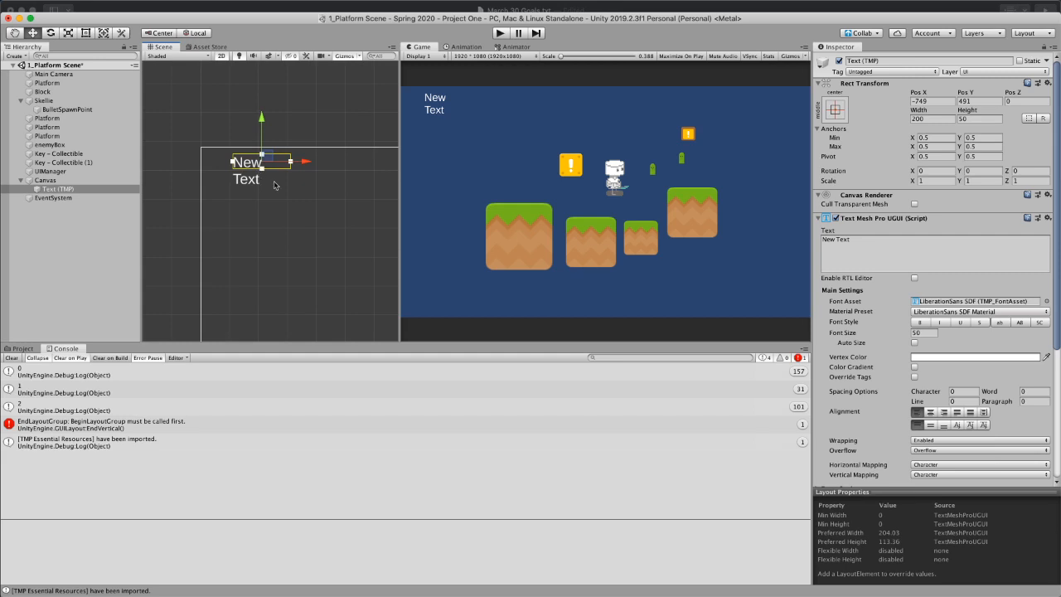
# Step: Try the Masking overflow mode on the text and restore it to Overflow
pyautogui.scroll(-5, 893, 337)
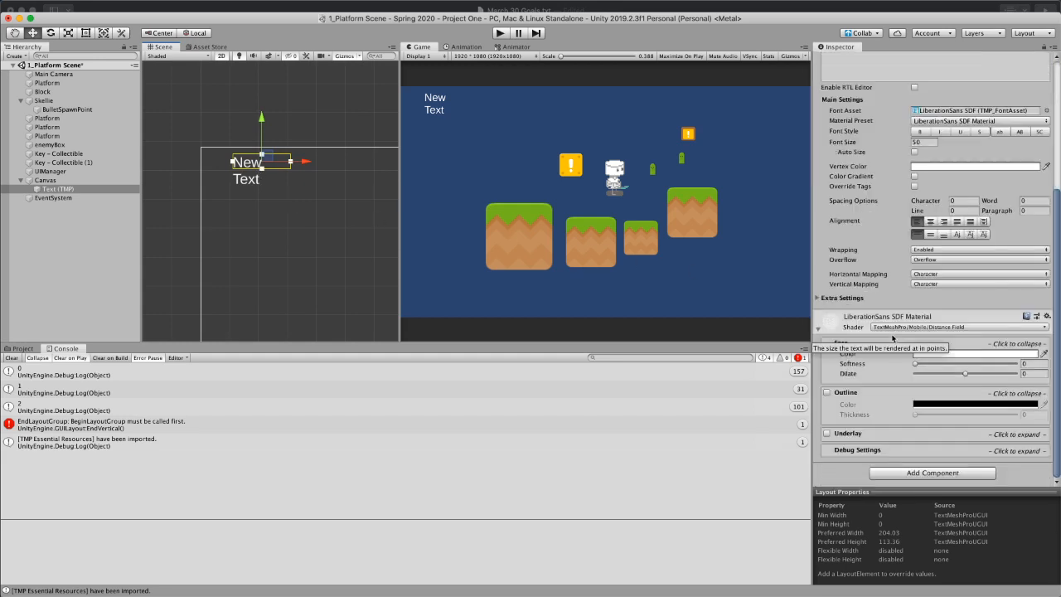
pyautogui.click(931, 259)
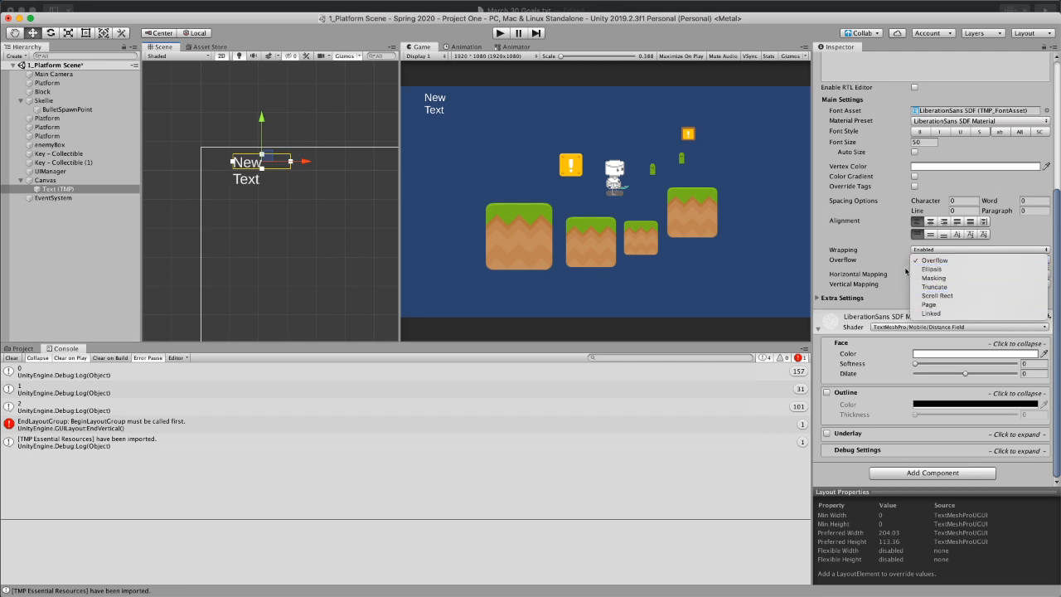
pyautogui.click(934, 279)
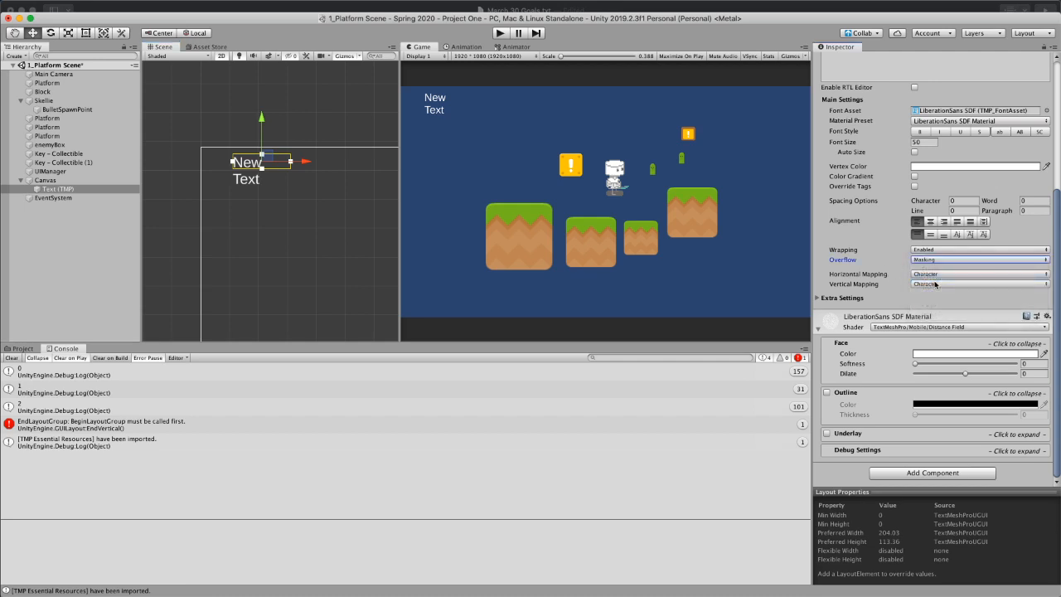
pyautogui.click(951, 260)
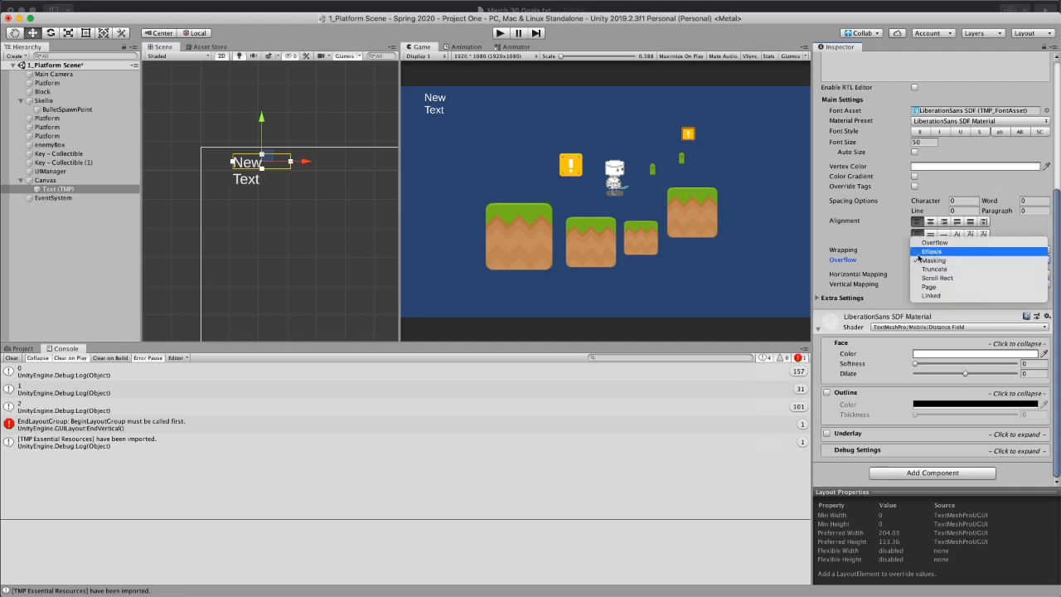
pyautogui.click(931, 242)
# Step: Try keeping the text on one line by disabling and re-enabling its wrapping, and by widening its box
pyautogui.click(930, 249)
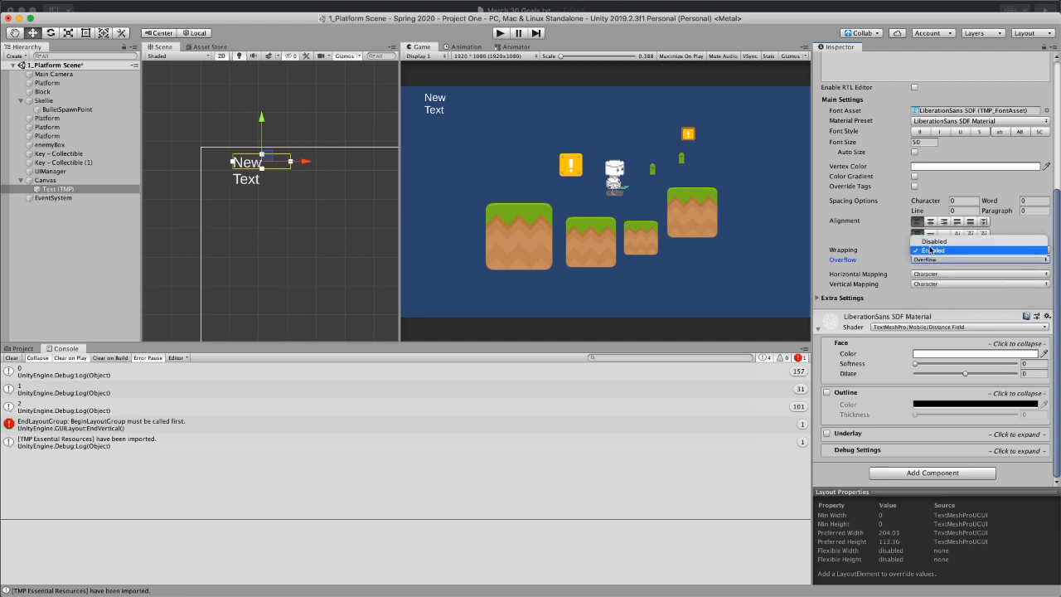
pyautogui.click(933, 241)
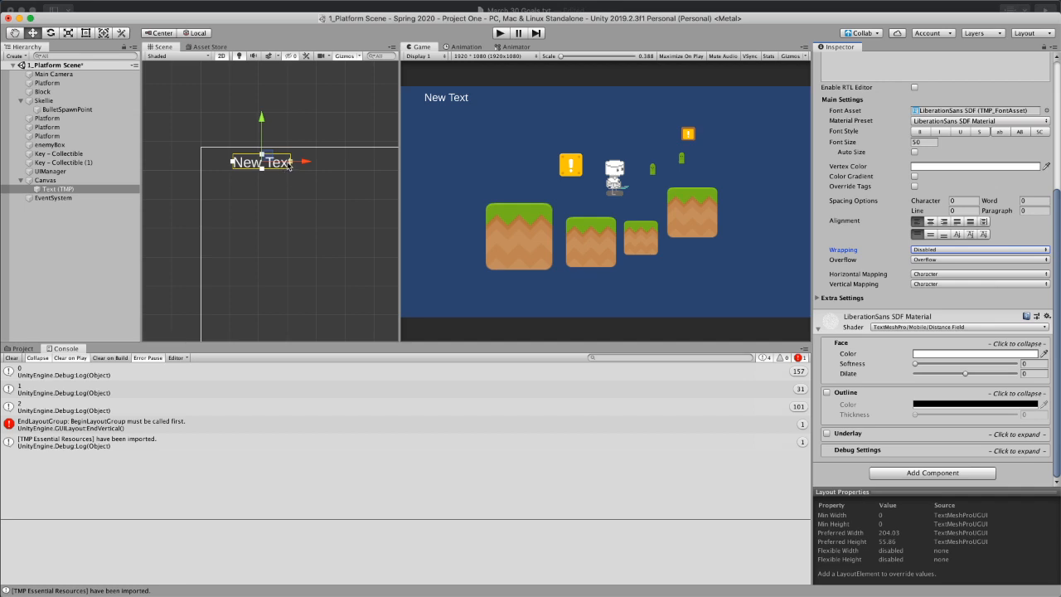
pyautogui.click(931, 251)
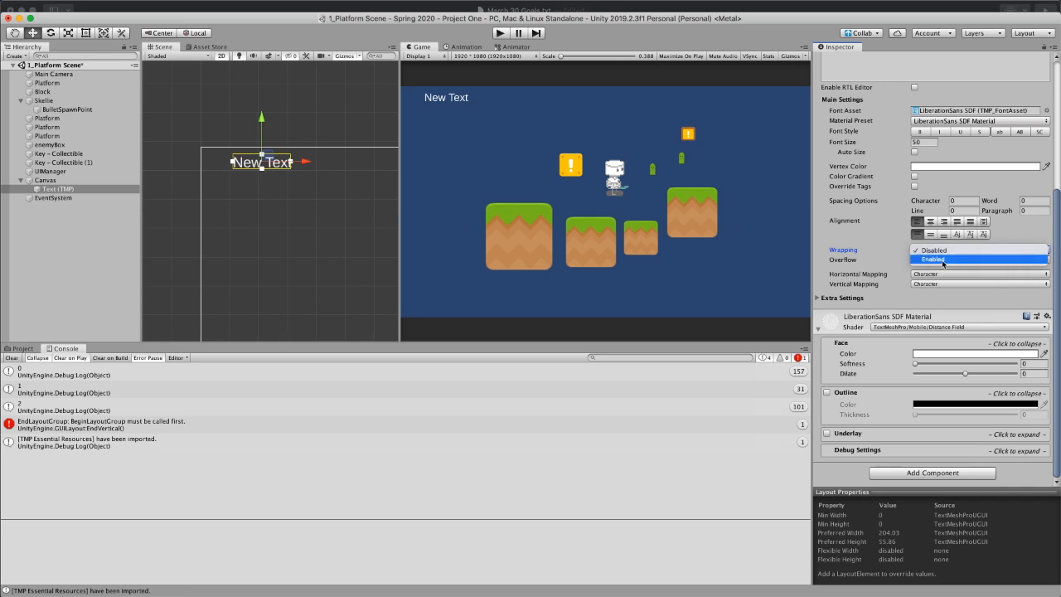
pyautogui.click(433, 227)
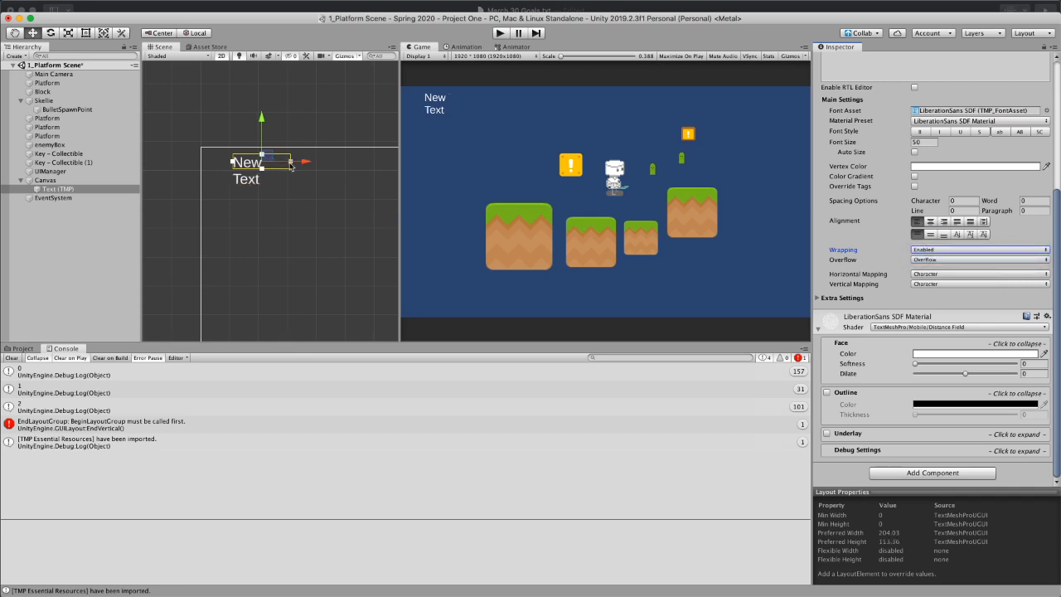
pyautogui.moveTo(301, 165)
pyautogui.mouseDown()
pyautogui.moveTo(353, 164)
pyautogui.moveTo(293, 187)
pyautogui.moveTo(288, 176)
pyautogui.mouseUp()
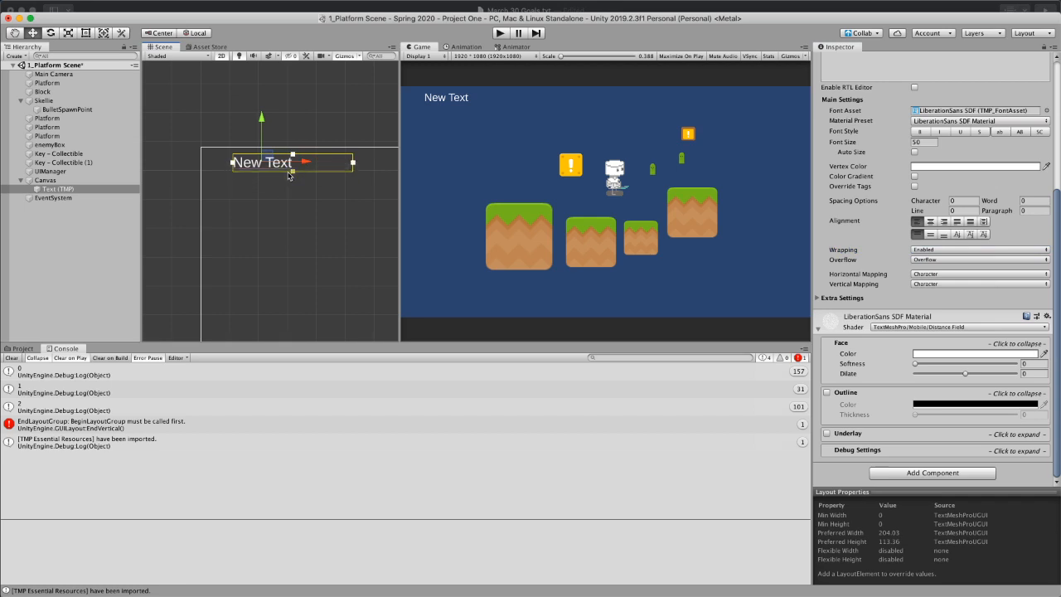
pyautogui.moveTo(353, 162); pyautogui.dragTo(316, 164)
# Step: Replace the text's content with "Keys: 00"
pyautogui.scroll(5, 848, 285)
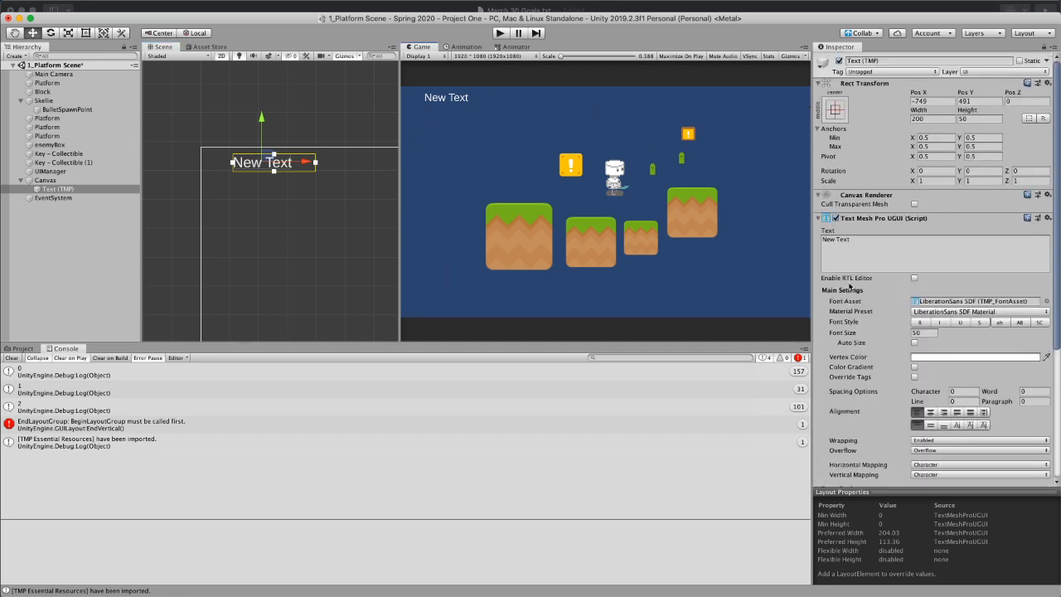
pyautogui.click(865, 239)
pyautogui.write('Key')
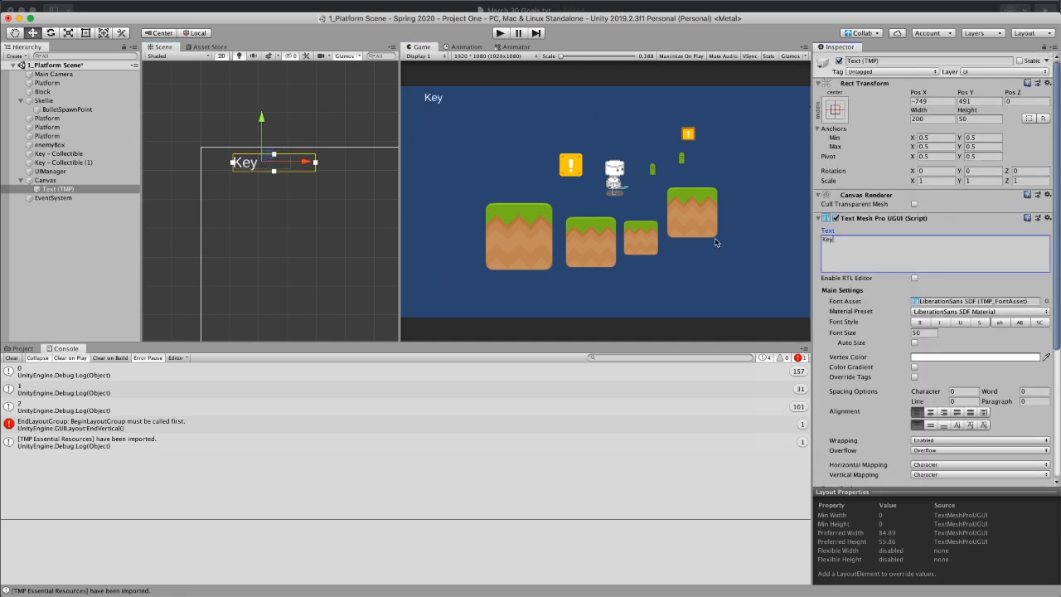
pyautogui.write('s: -')
pyautogui.press('BackSpace')
pyautogui.write('0')
pyautogui.press('BackSpace')
pyautogui.write('00')
# Step: Move the text closer to the Canvas's left edge, about X -818, Y 491, and save the scene
pyautogui.moveTo(276, 155); pyautogui.dragTo(246, 162)
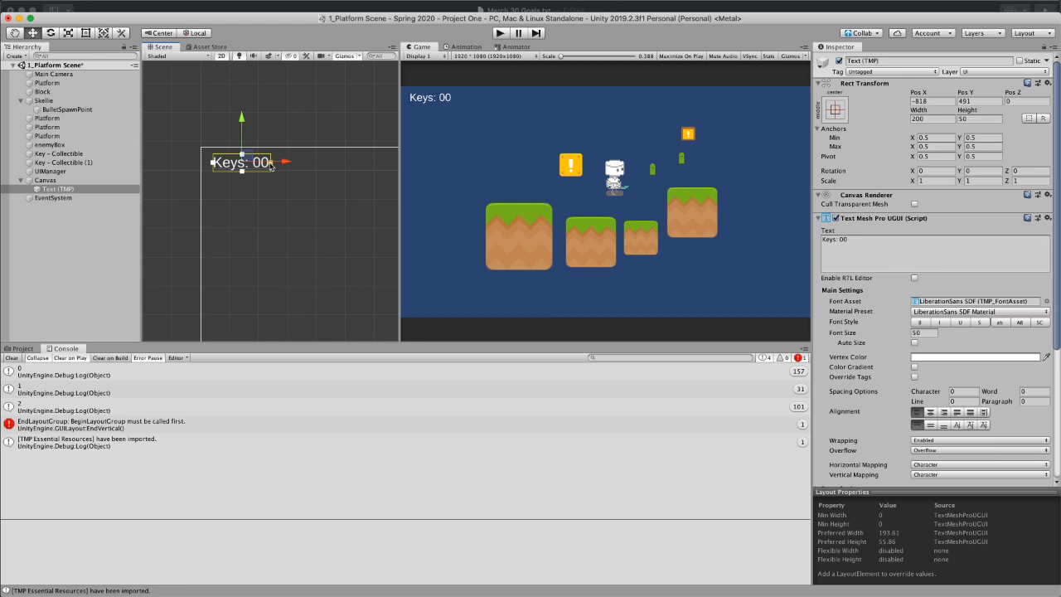
pyautogui.moveTo(270, 166)
pyautogui.mouseDown()
pyautogui.moveTo(256, 168)
pyautogui.moveTo(270, 164)
pyautogui.mouseUp()
pyautogui.press('super+s')
# Step: Open the UIManager object's script in Visual Studio and move the editor window up so the whole script is readable
pyautogui.click(846, 242)
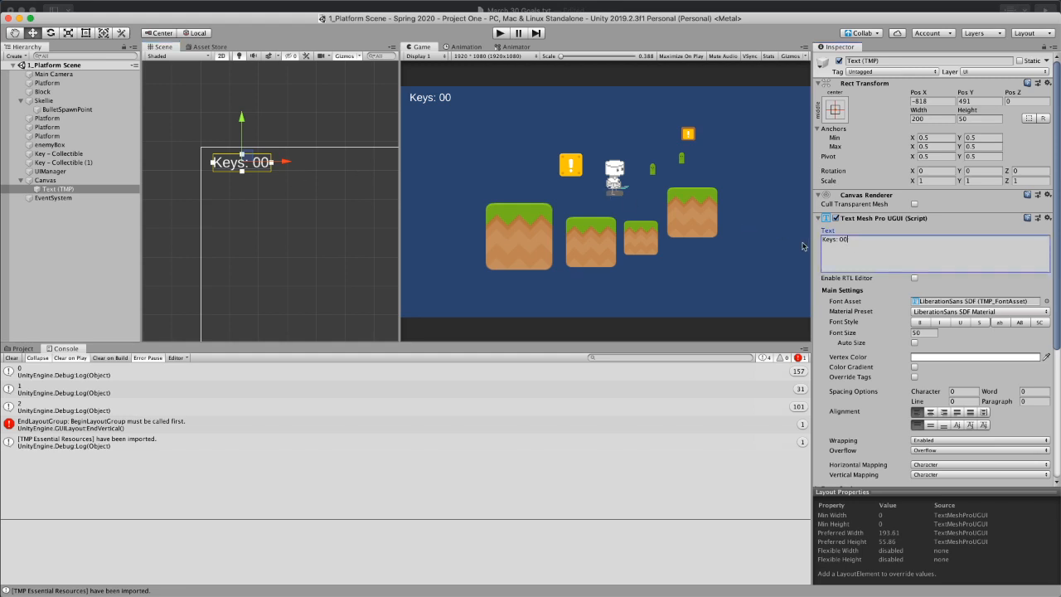
pyautogui.press('super+a')
pyautogui.click(50, 171)
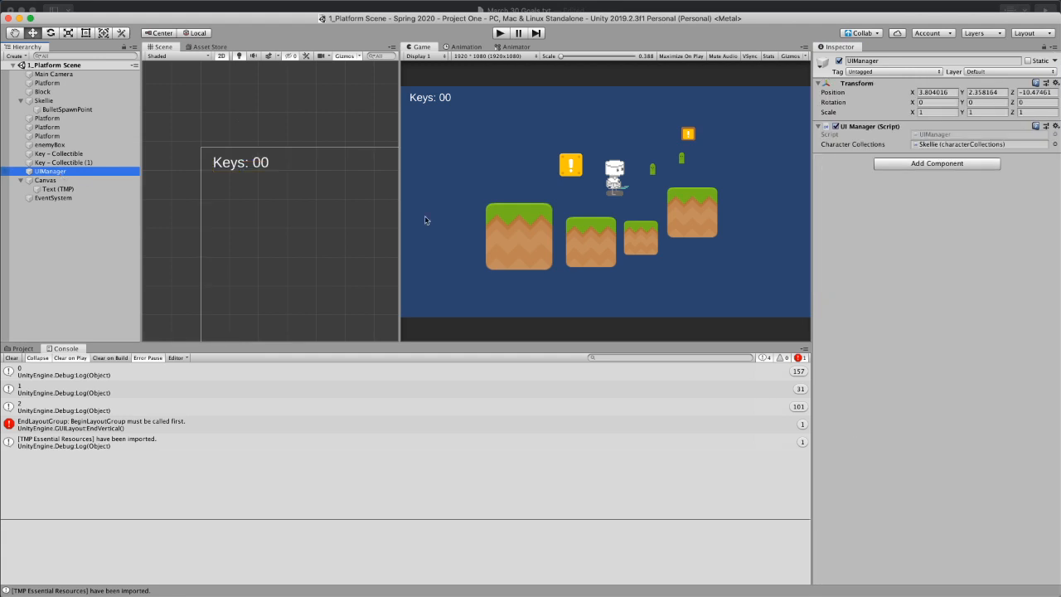
pyautogui.click(957, 139)
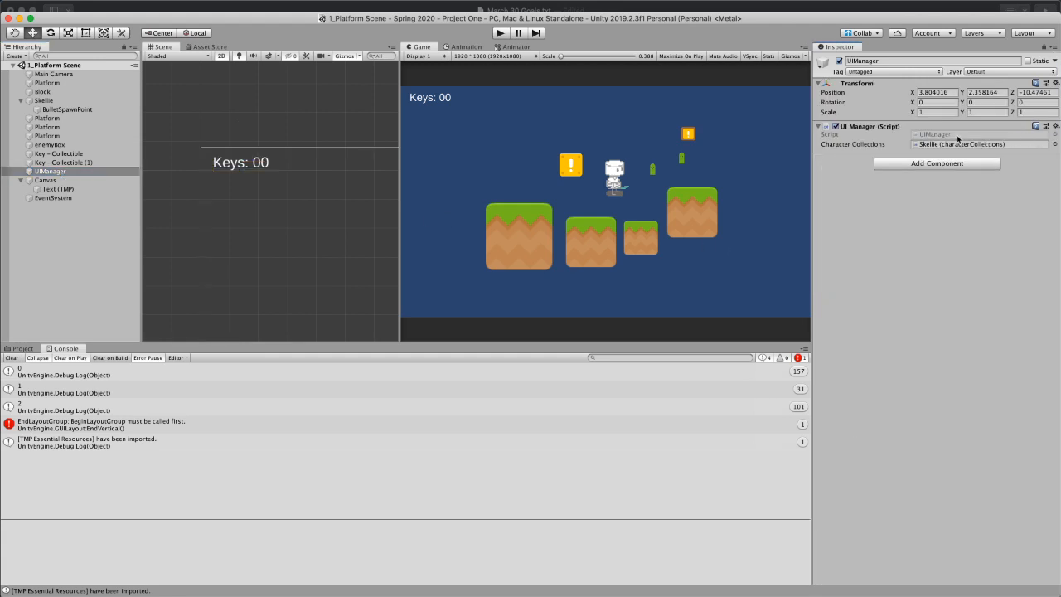
pyautogui.moveTo(658, 120); pyautogui.dragTo(744, 262)
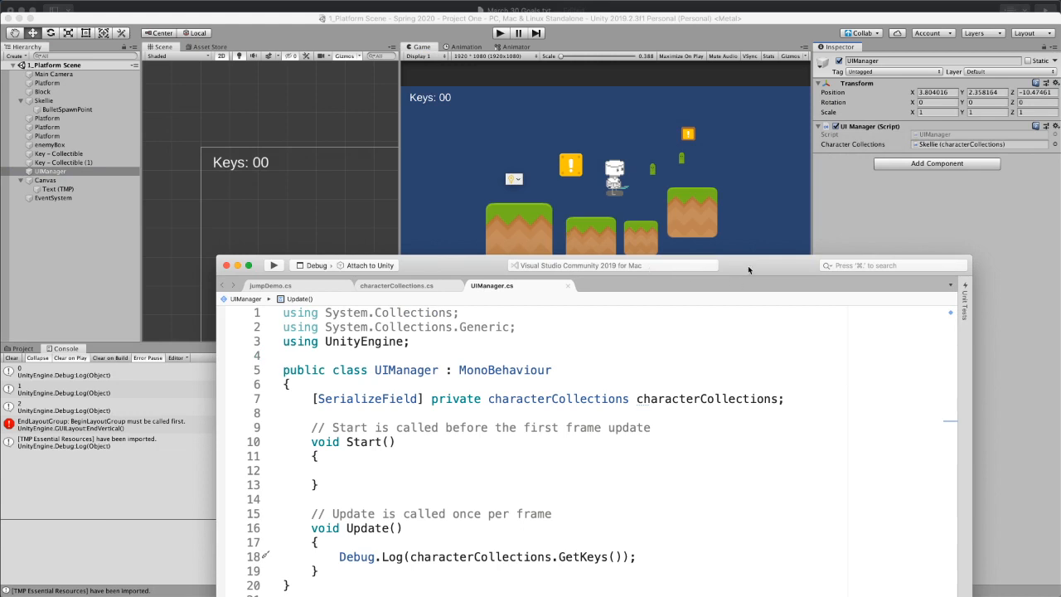
pyautogui.moveTo(747, 265); pyautogui.dragTo(813, 110)
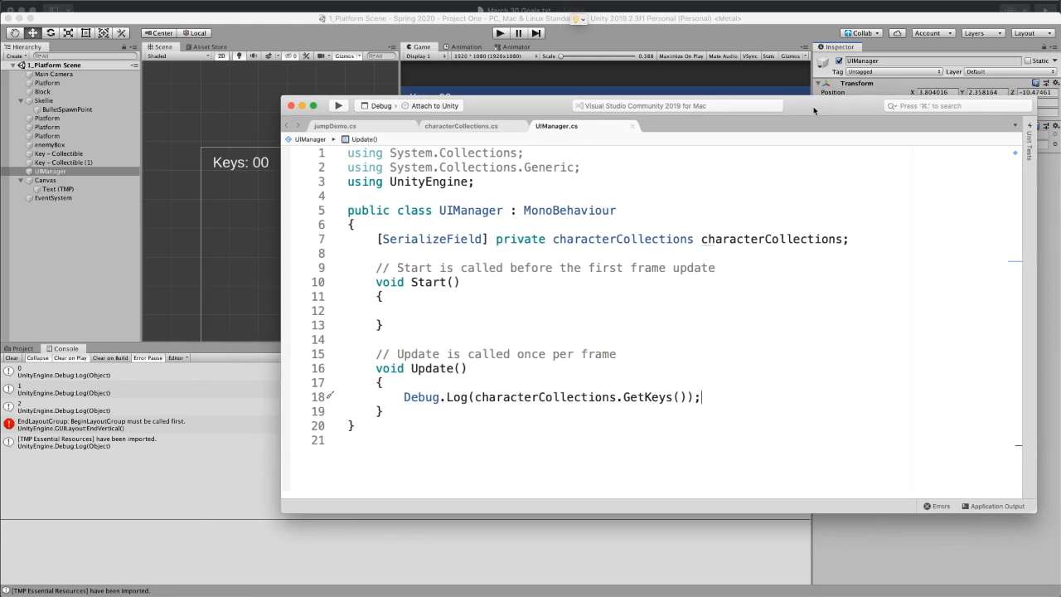
# Step: Add "using UnityEngine.UI;" below the existing using directives in UIManager.cs and save the script
pyautogui.click(462, 225)
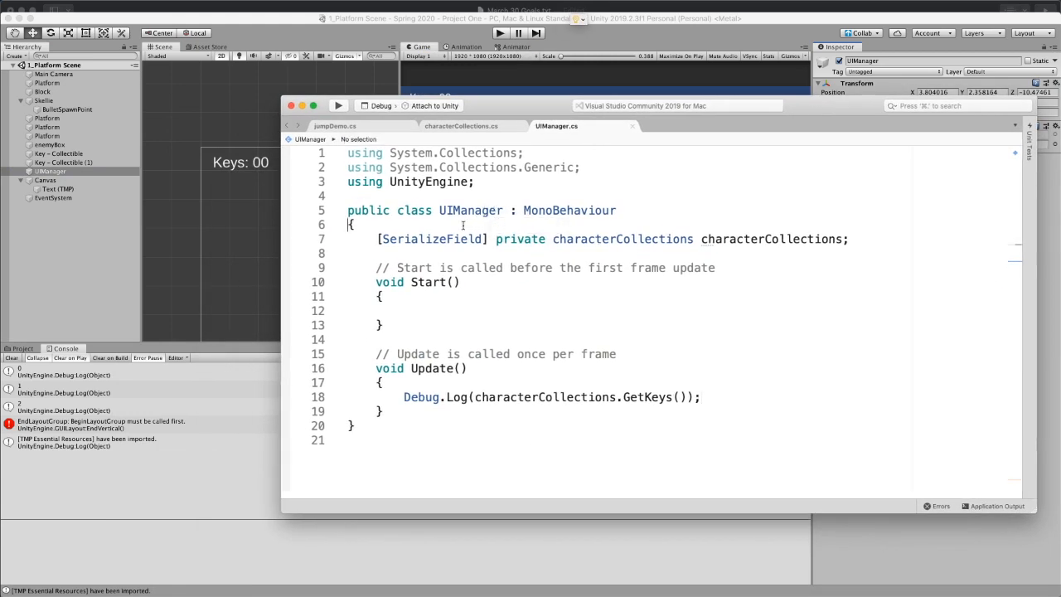
pyautogui.click(501, 186)
pyautogui.press('Return')
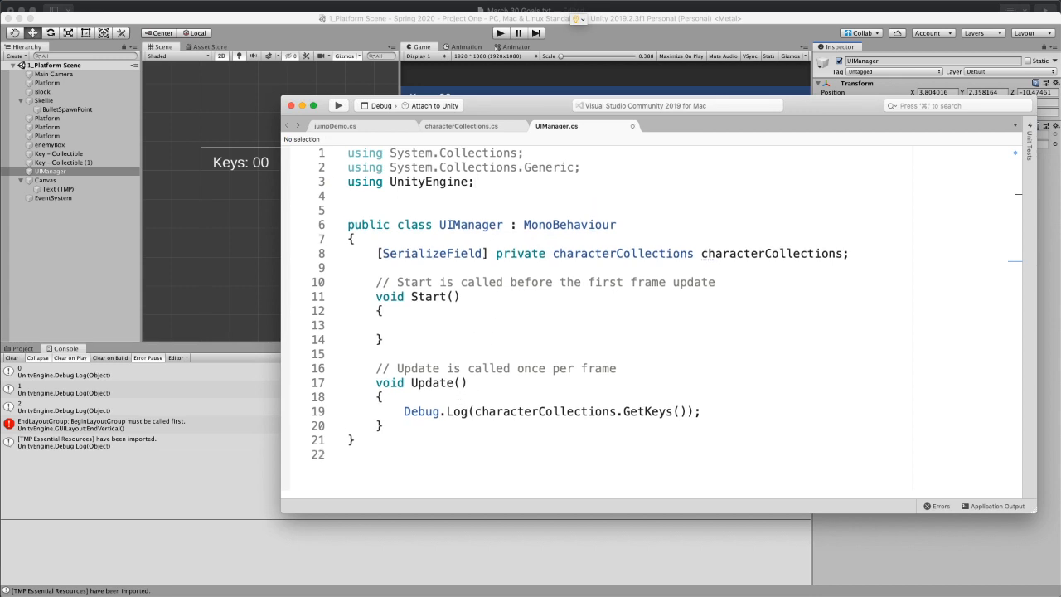
pyautogui.write('using')
pyautogui.write(' Un')
pyautogui.press('BackSpace')
pyautogui.write('n')
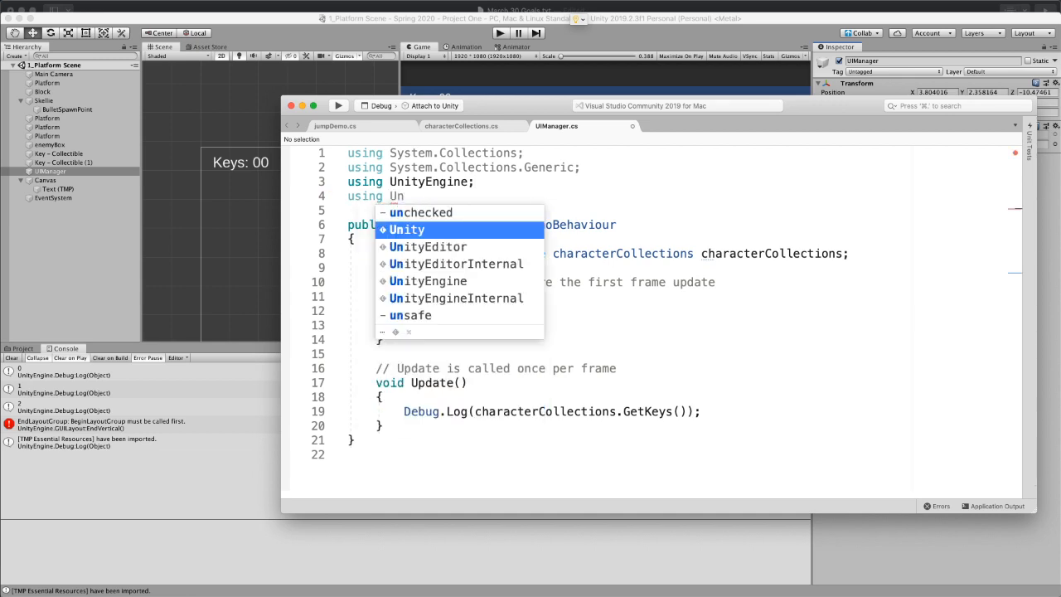
pyautogui.press('Down')
pyautogui.press('Down')
pyautogui.write('.')
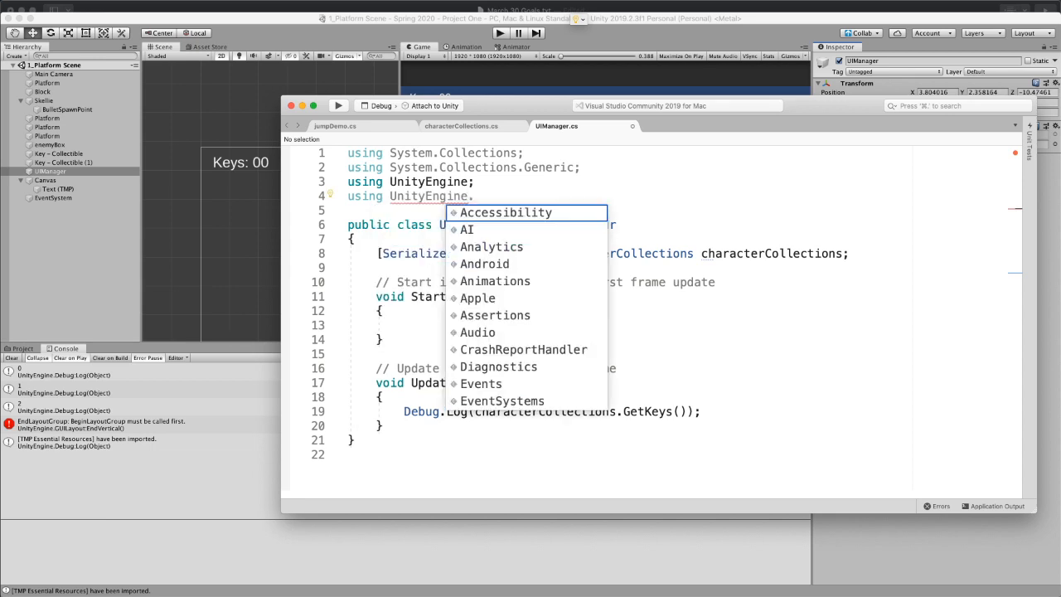
pyautogui.write('UI;')
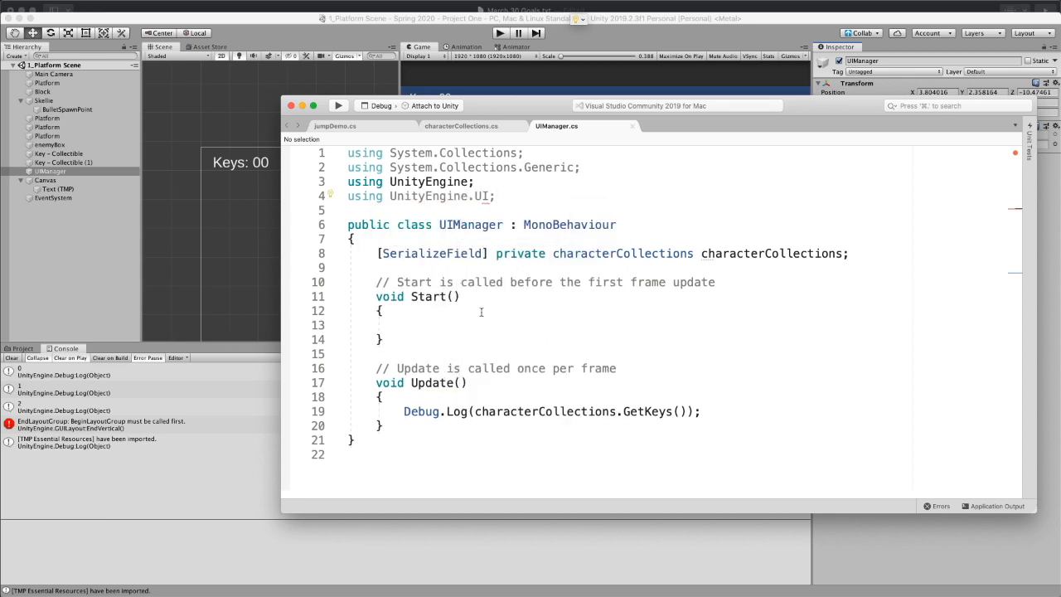
pyautogui.moveTo(496, 196); pyautogui.dragTo(355, 195)
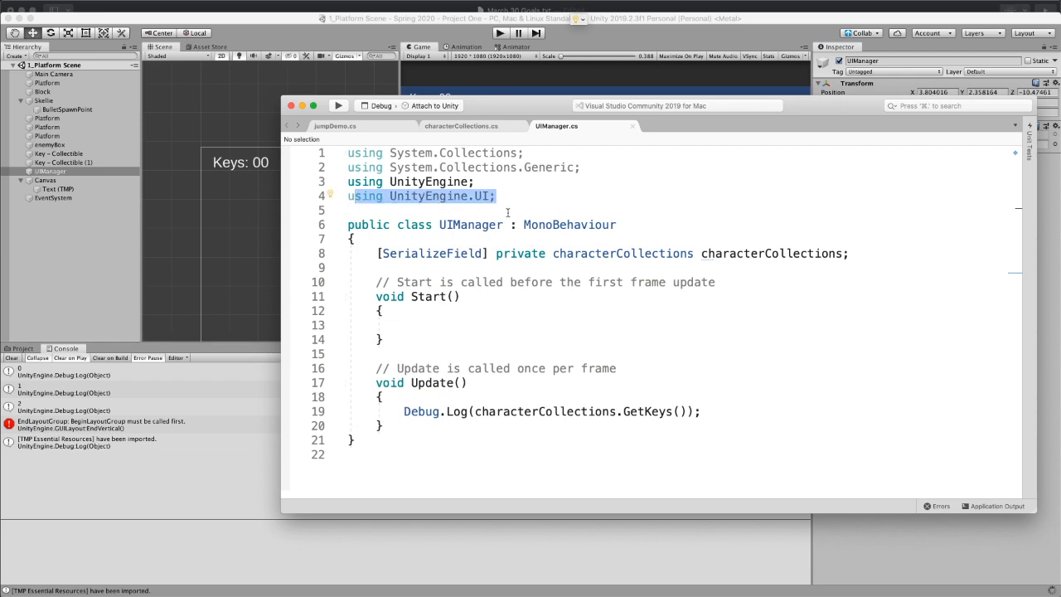
pyautogui.click(539, 184)
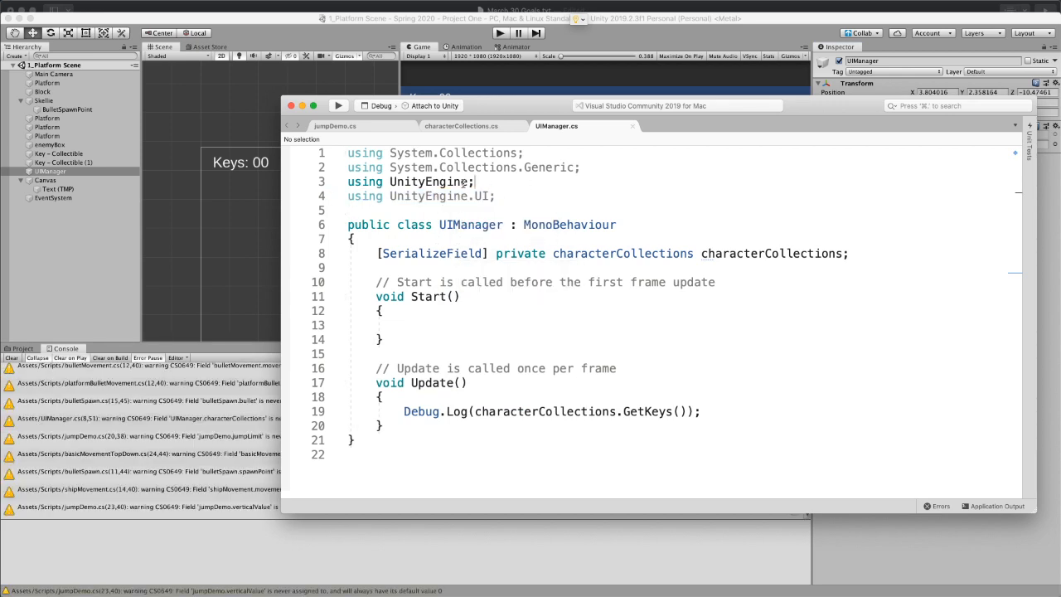
# Step: Start a new "[SerializeField] private" field on the line below the characterCollections field
pyautogui.click(409, 235)
pyautogui.click(857, 263)
pyautogui.press('Return')
pyautogui.press('Return')
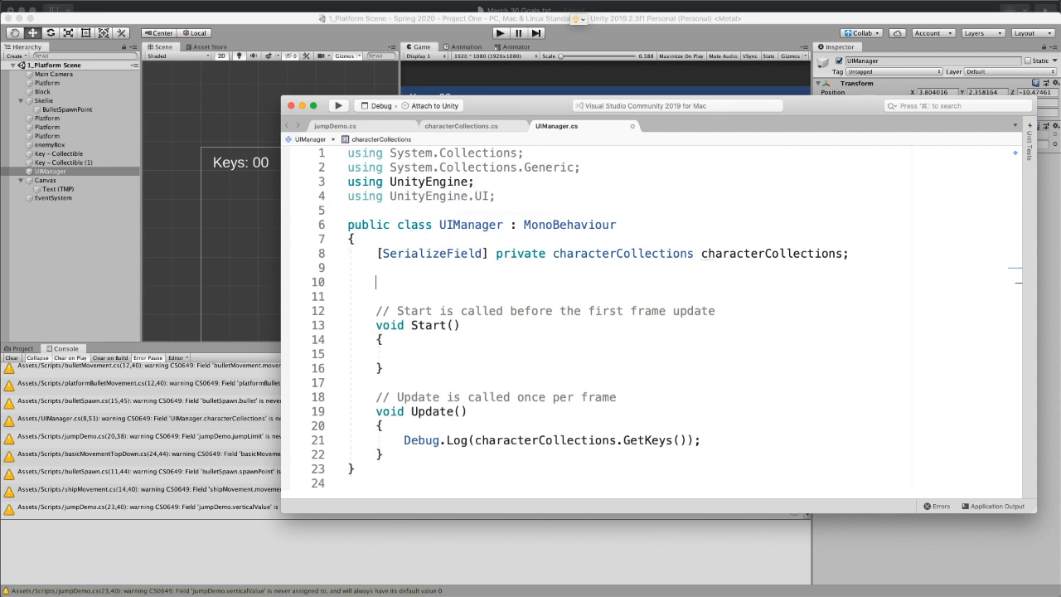
pyautogui.press('Up')
pyautogui.write('[Serial')
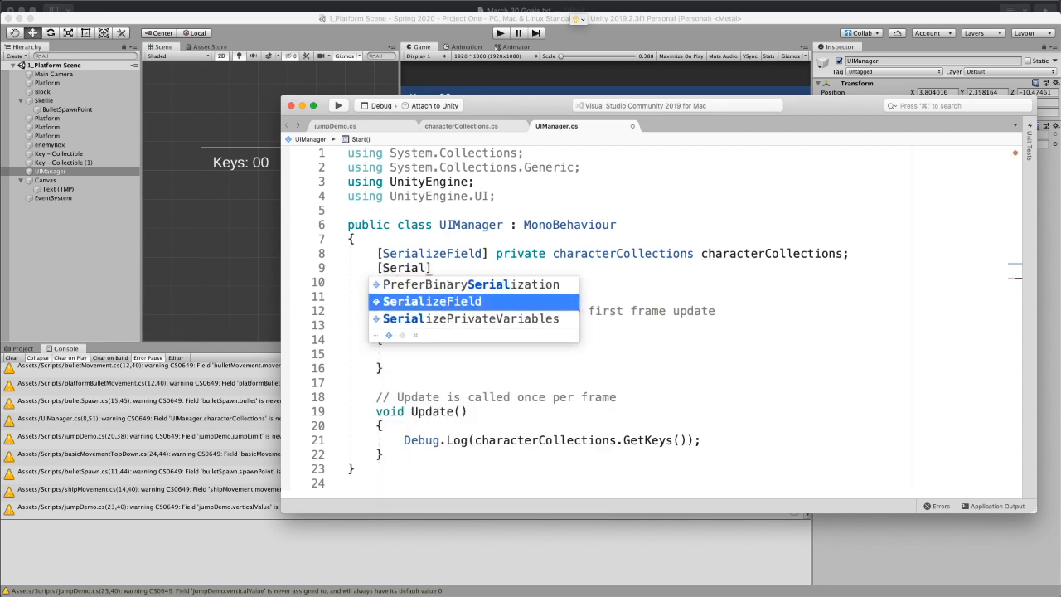
pyautogui.press('Return')
pyautogui.write('] pri')
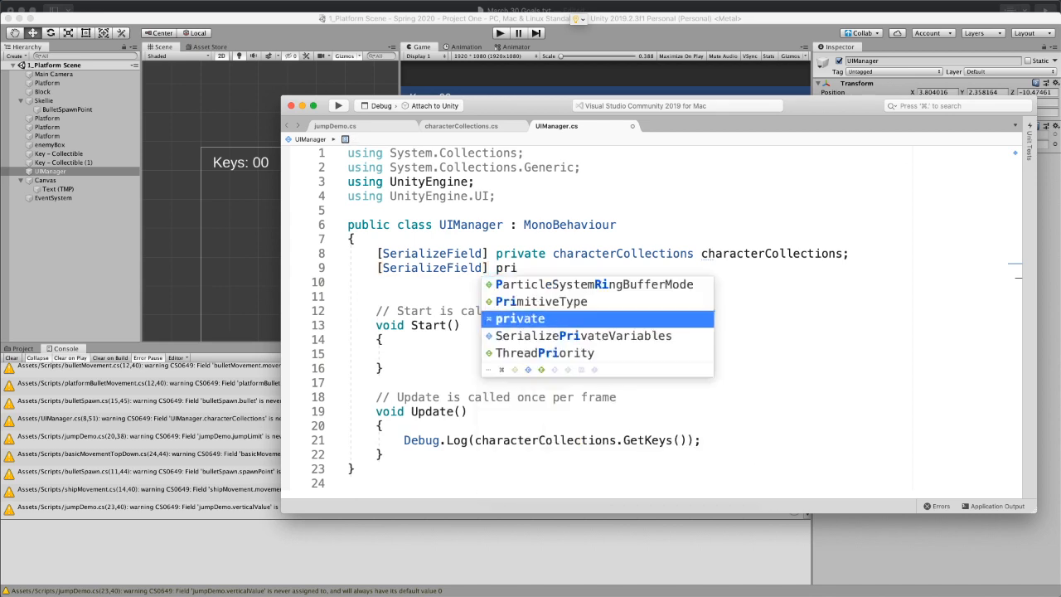
pyautogui.write('vate ')
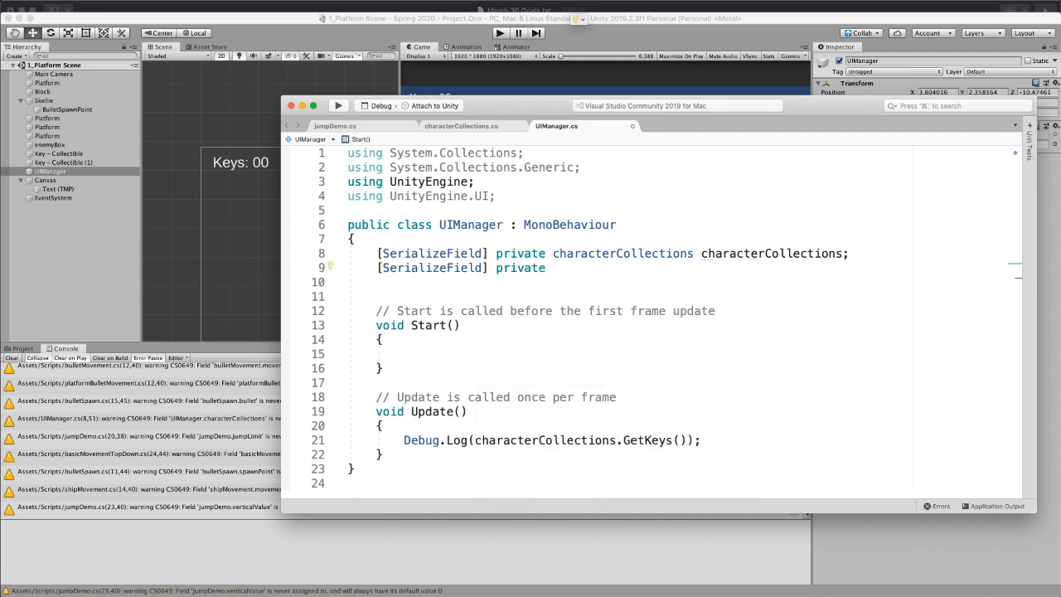
# Step: Give the new serialized private field in UIManager.cs the type TMPro.TMP_Text
pyautogui.write('TMP')
pyautogui.press('Return')
pyautogui.write('T')
pyautogui.press('BackSpace')
pyautogui.press('BackSpace')
pyautogui.write('.')
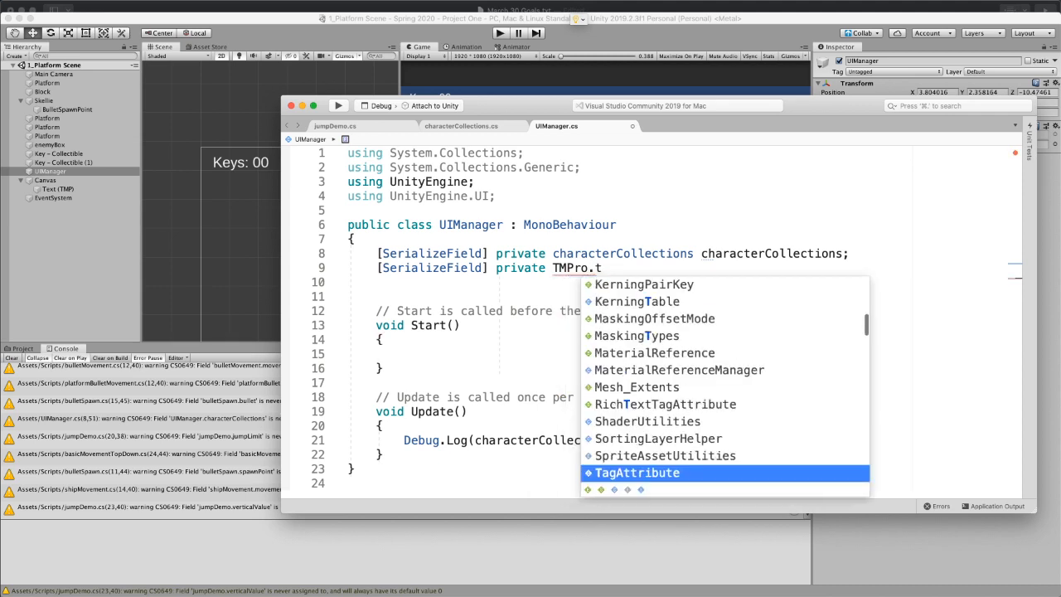
pyautogui.write('Text')
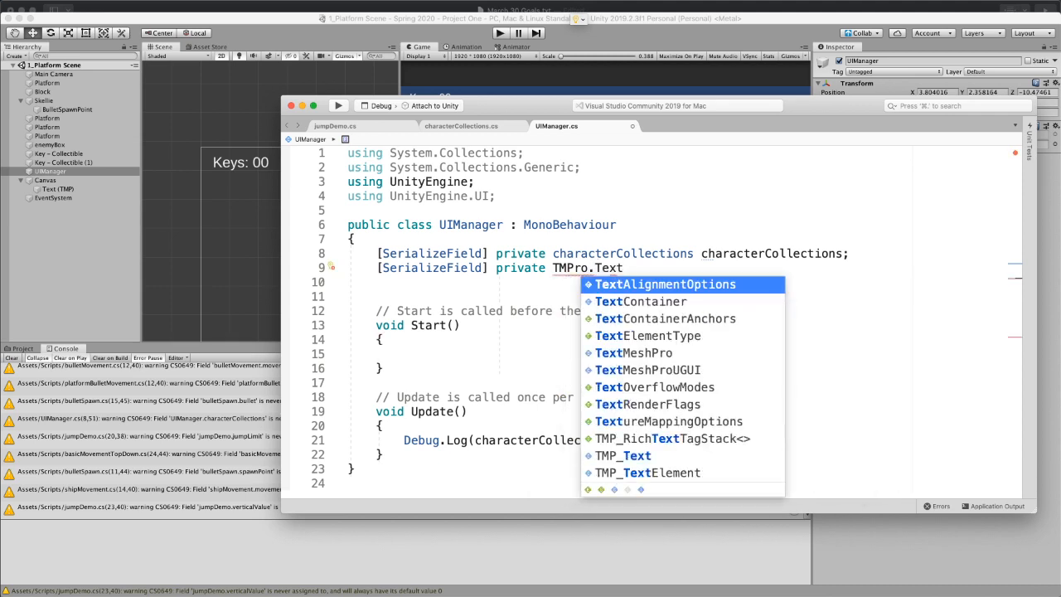
pyautogui.press('Down')
pyautogui.press('Down')
pyautogui.press('Down')
pyautogui.press('Down')
pyautogui.press('Down')
pyautogui.press('Down')
pyautogui.press('Down')
pyautogui.press('Down')
pyautogui.press('Down')
pyautogui.press('Down')
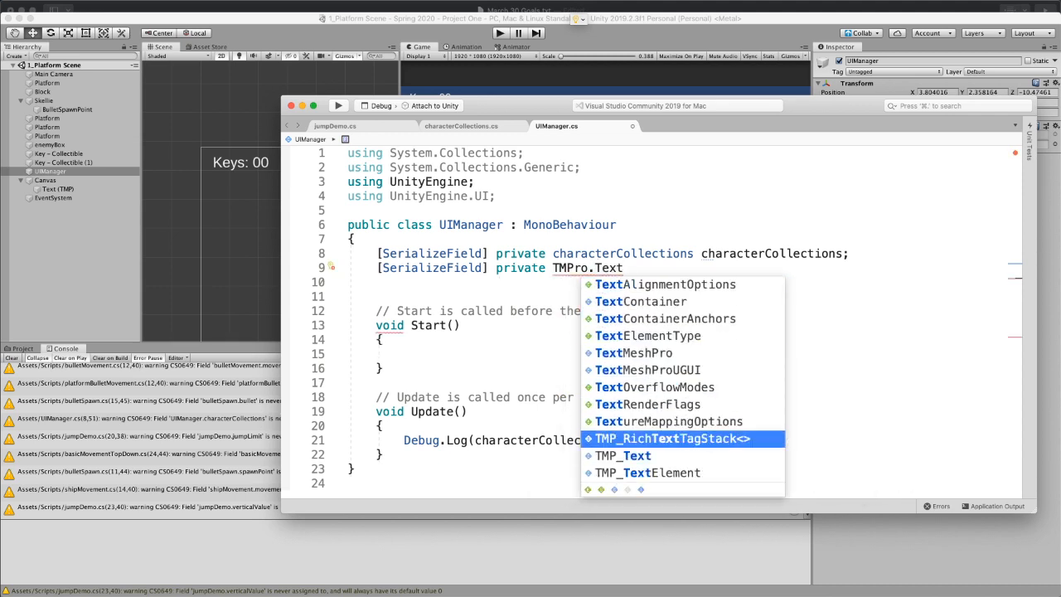
pyautogui.press('Return')
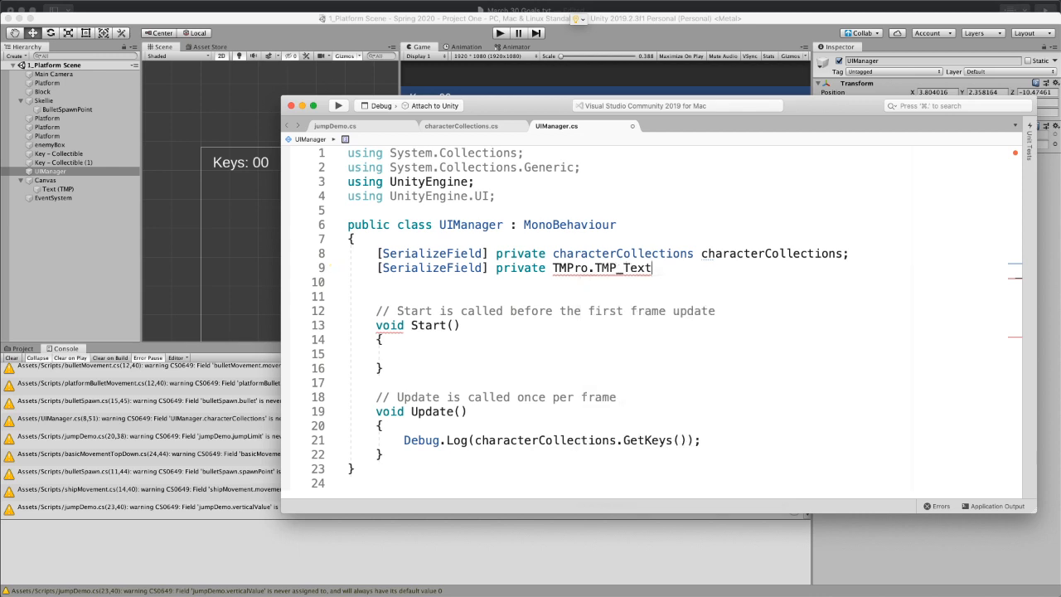
# Step: Name the TMPro.TMP_Text field "text", end the declaration with a semicolon and save the script
pyautogui.doubleClick(609, 268)
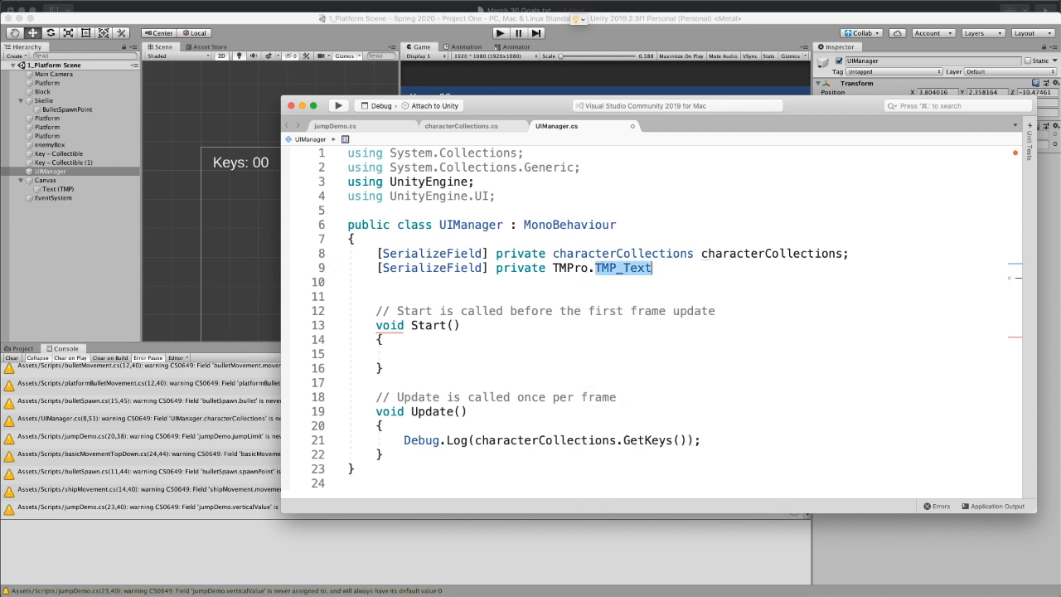
pyautogui.write('text;')
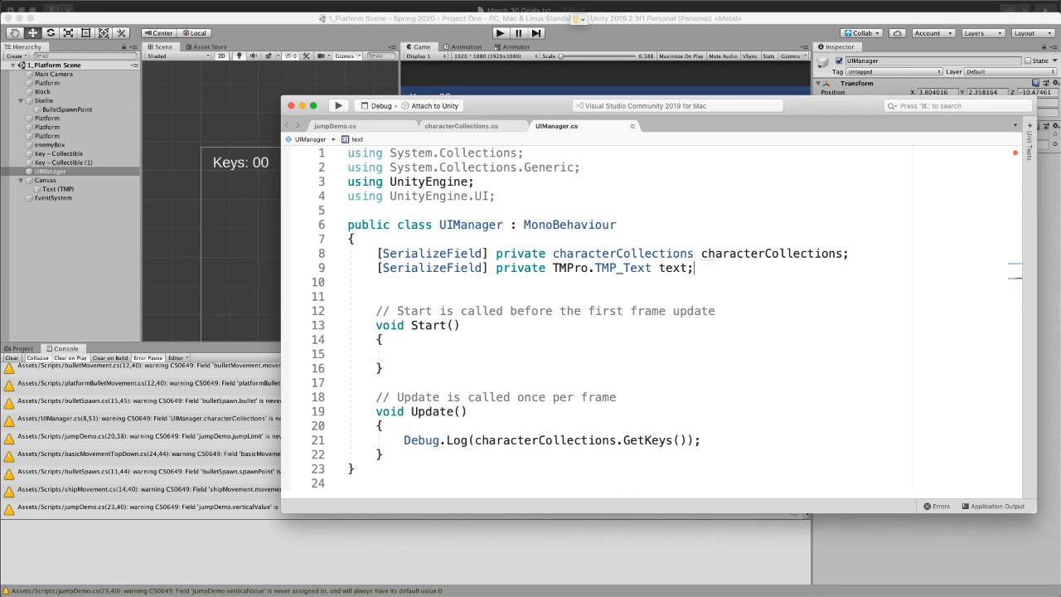
pyautogui.click(653, 377)
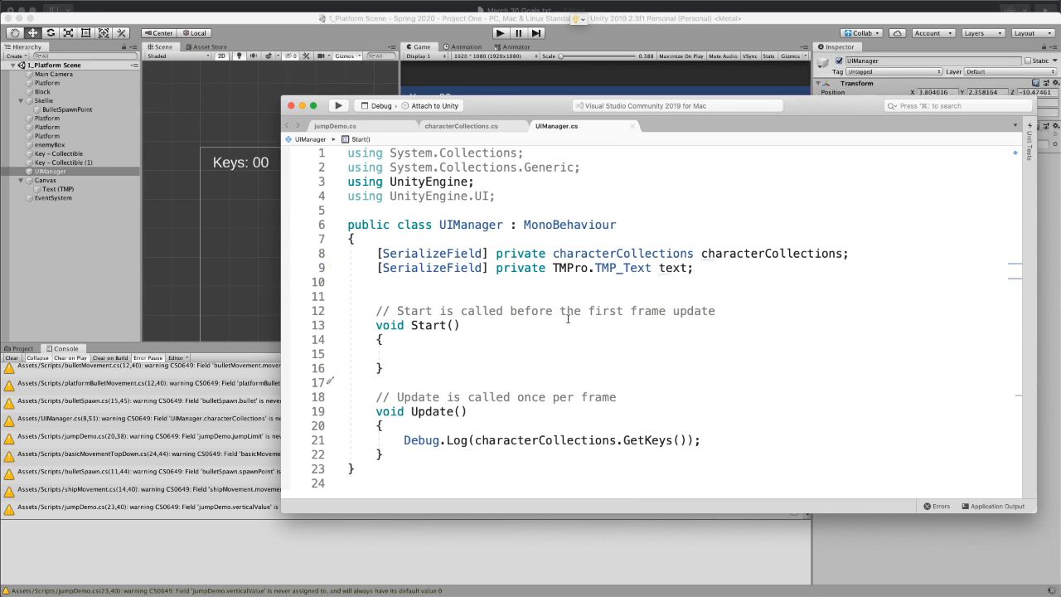
# Step: Try the text field's type without its "TMPro." prefix and undo the removal
pyautogui.moveTo(594, 267); pyautogui.dragTo(553, 268)
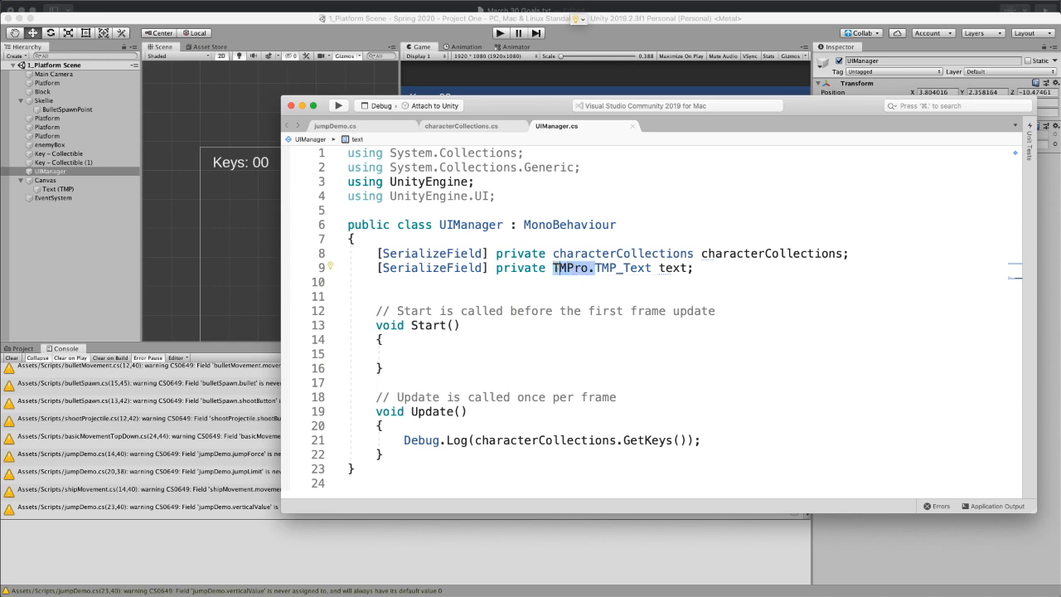
pyautogui.press('BackSpace')
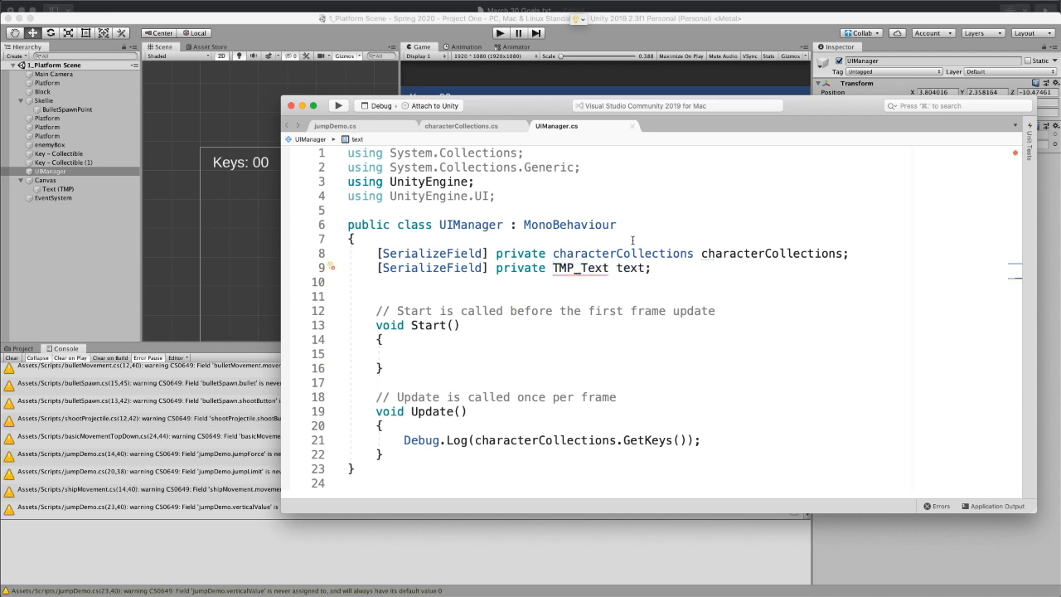
pyautogui.press('super+z')
# Step: Add "using TMPro;" on a new line below the UnityEngine.UI directive and save the script
pyautogui.click(533, 186)
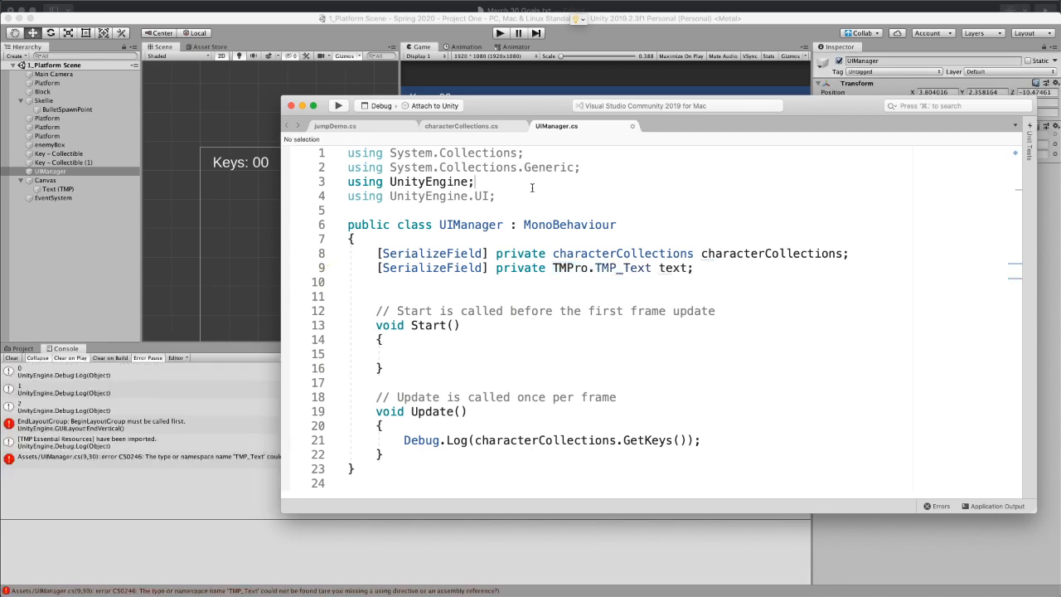
pyautogui.press('Down')
pyautogui.press('super+Right')
pyautogui.press('Return')
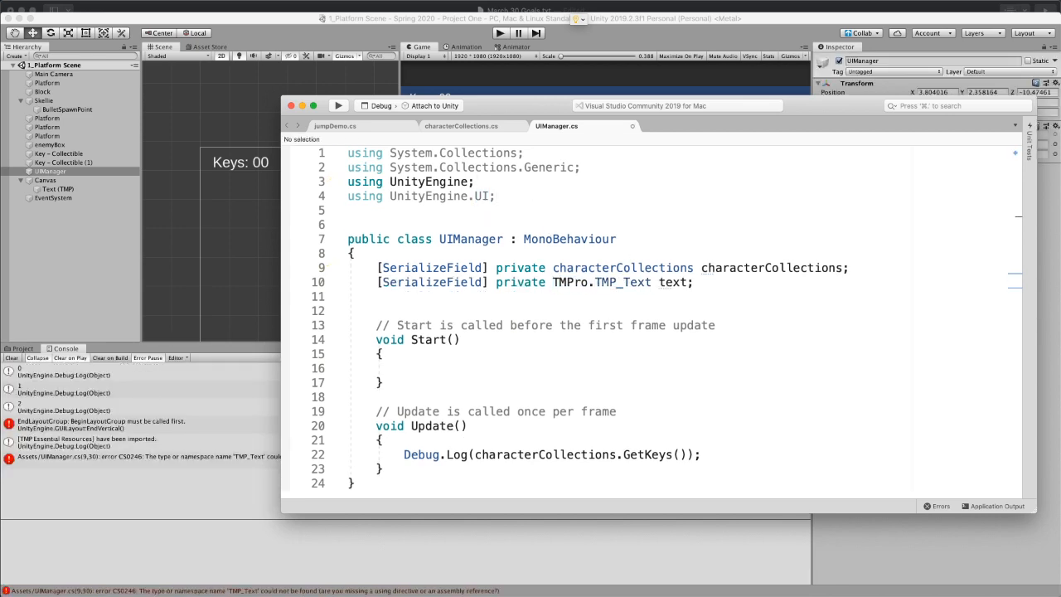
pyautogui.write('using TMPro;')
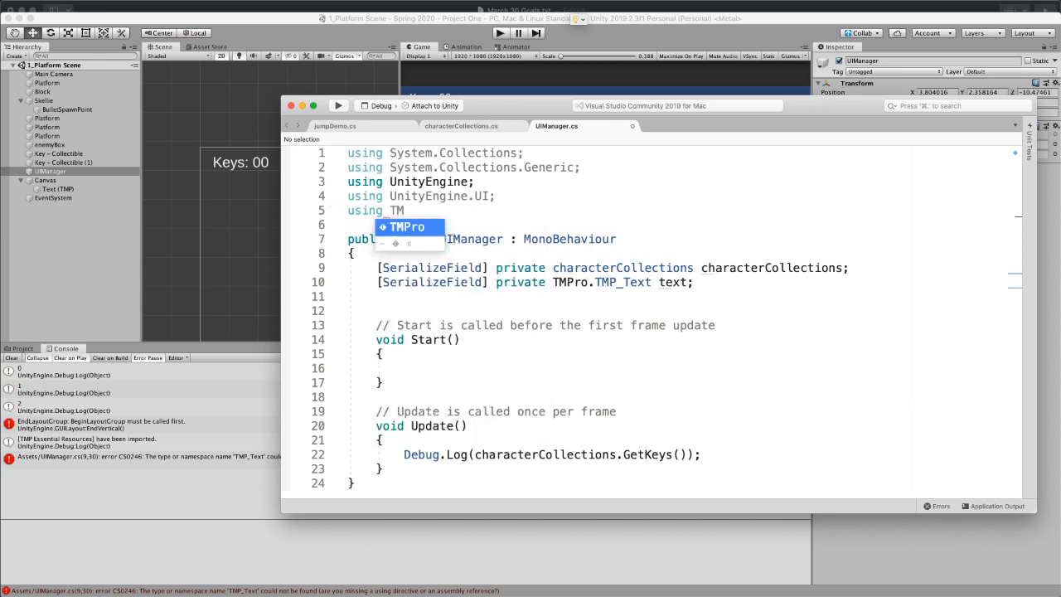
pyautogui.moveTo(427, 210)
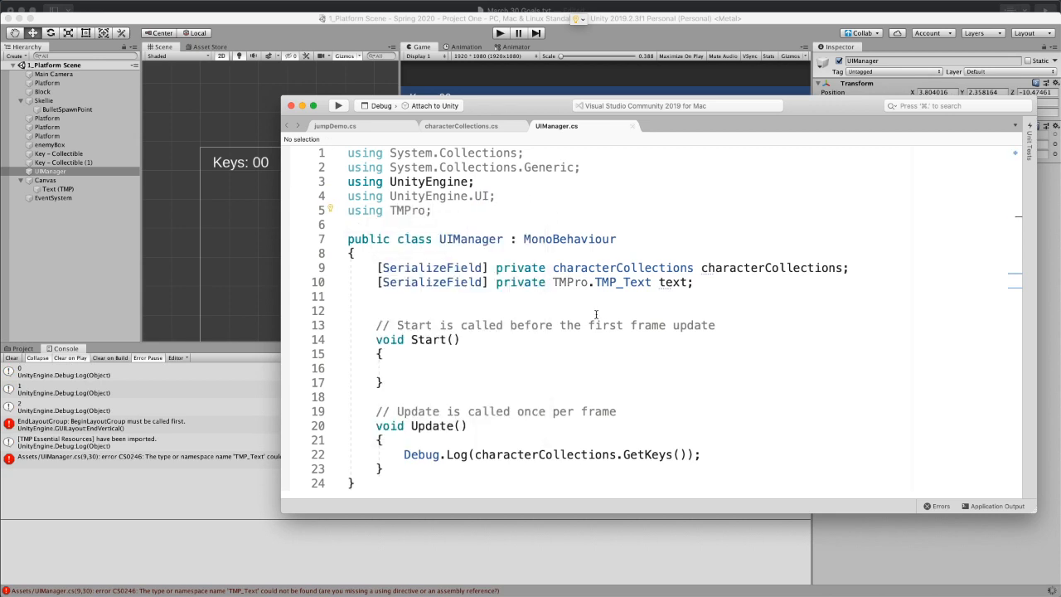
# Step: Shorten the text field's type to TMP_Text by removing the "TMPro." prefix, and save the script
pyautogui.click(596, 282)
pyautogui.press('BackSpace')
pyautogui.press('BackSpace')
pyautogui.press('BackSpace')
pyautogui.press('BackSpace')
pyautogui.press('BackSpace')
pyautogui.press('BackSpace')
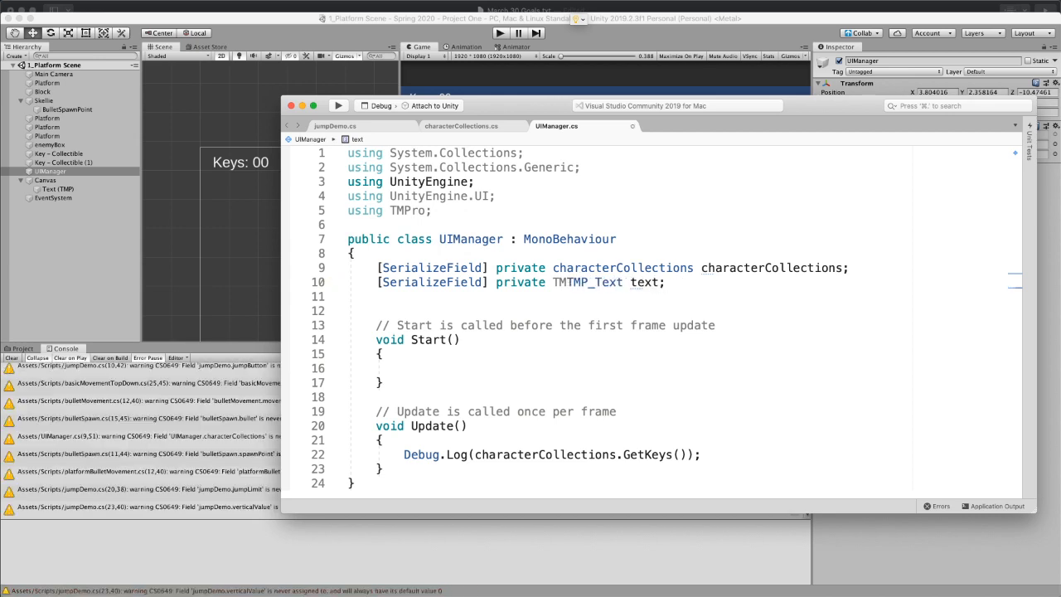
pyautogui.click(633, 296)
pyautogui.press('super+s')
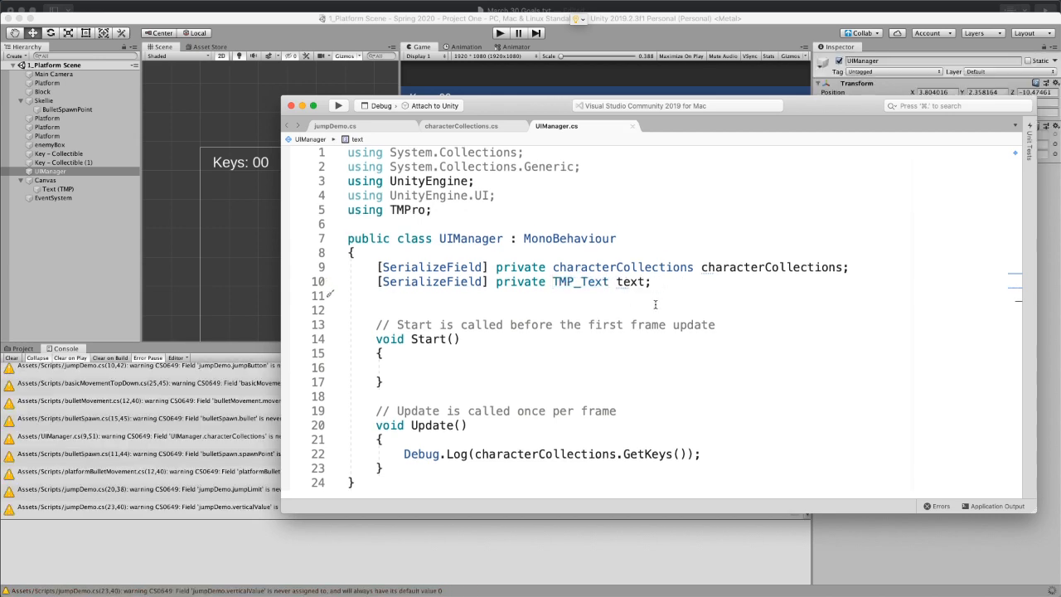
# Step: Comment out the "using UnityEngine.UI;" directive on line 4
pyautogui.scroll(-2, 652, 305)
pyautogui.scroll(1, 597, 295)
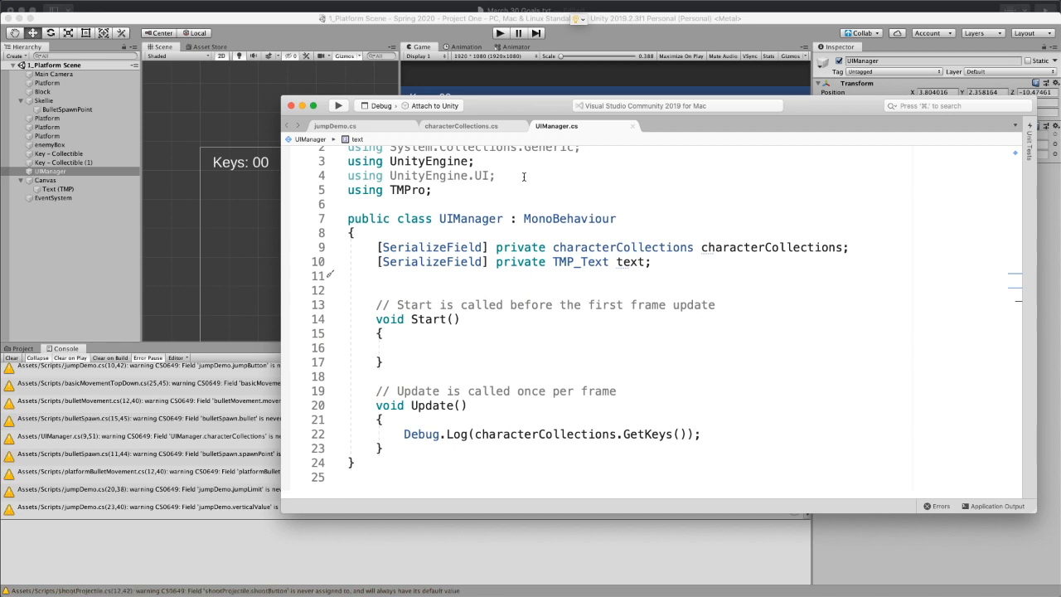
pyautogui.scroll(-1, 524, 177)
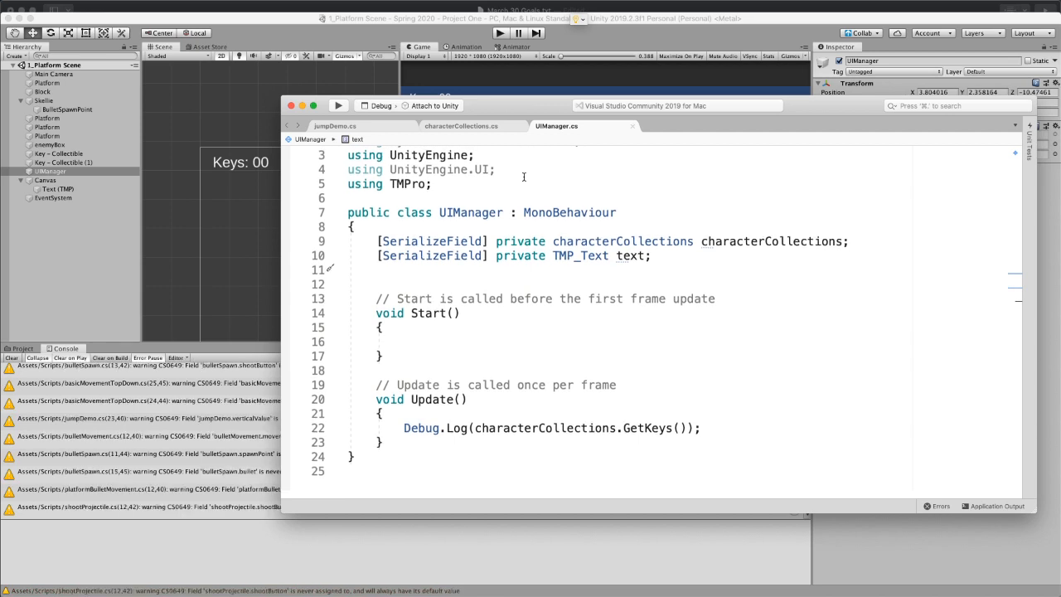
pyautogui.scroll(-2, 524, 176)
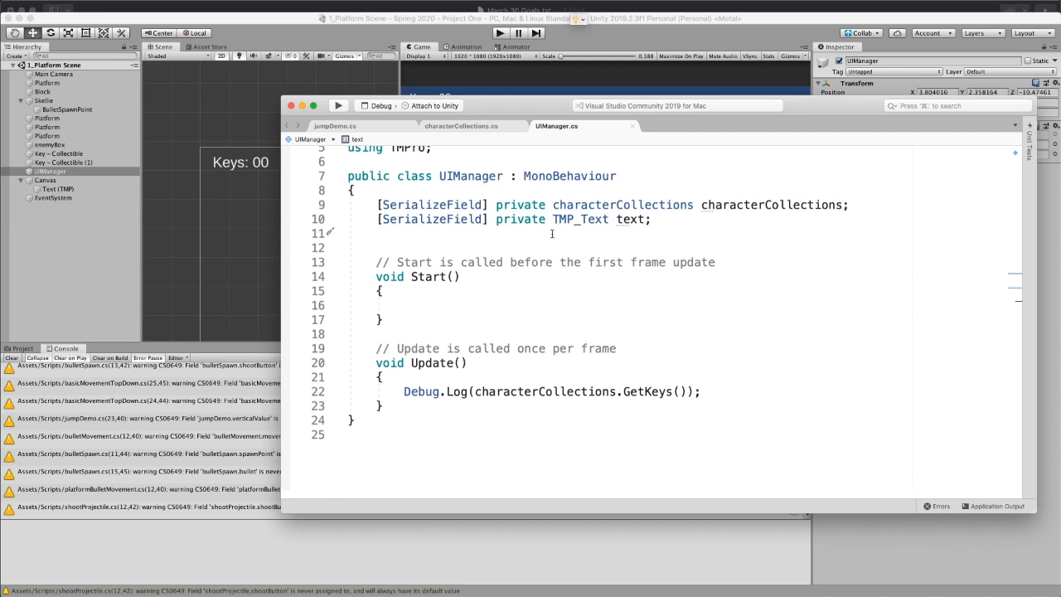
pyautogui.scroll(4, 629, 228)
pyautogui.moveTo(483, 189); pyautogui.dragTo(318, 193)
pyautogui.press('super+slash')
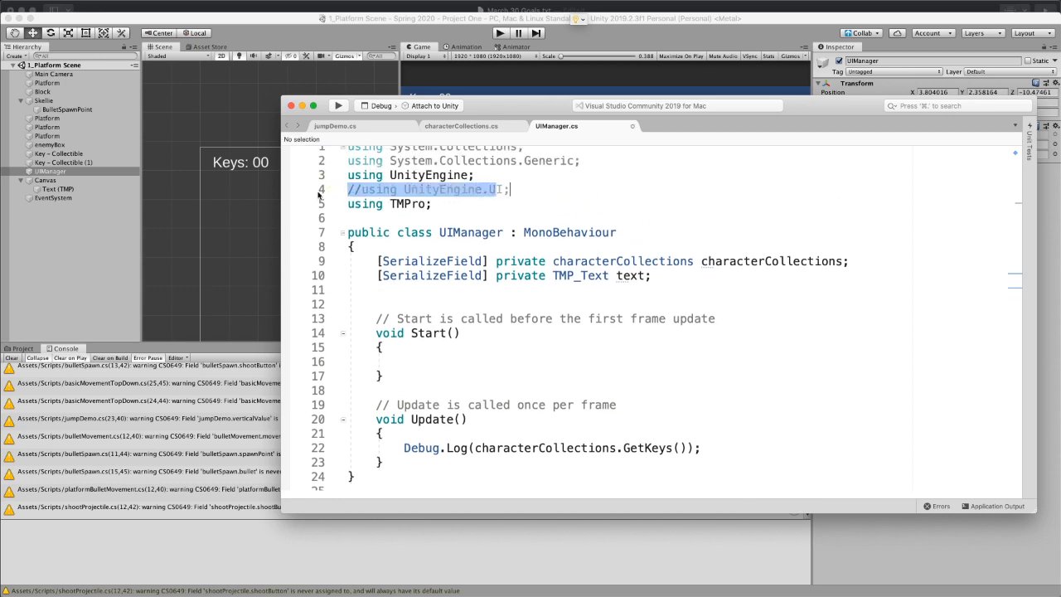
# Step: Remove the extra blank line below the TMP_Text field declaration and save the script
pyautogui.doubleClick(580, 275)
pyautogui.scroll(-3, 595, 301)
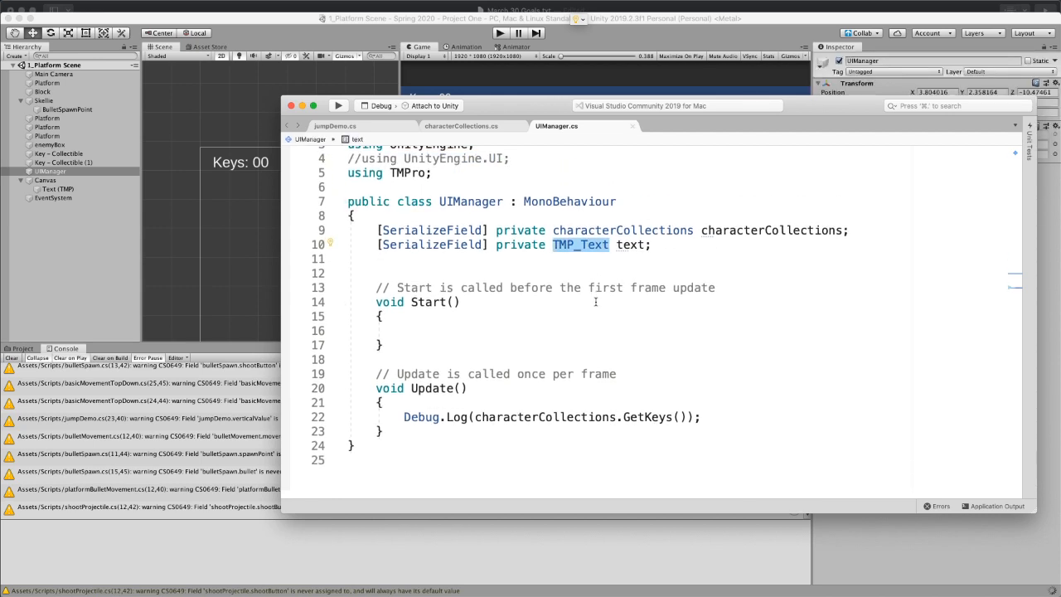
pyautogui.scroll(3, 595, 300)
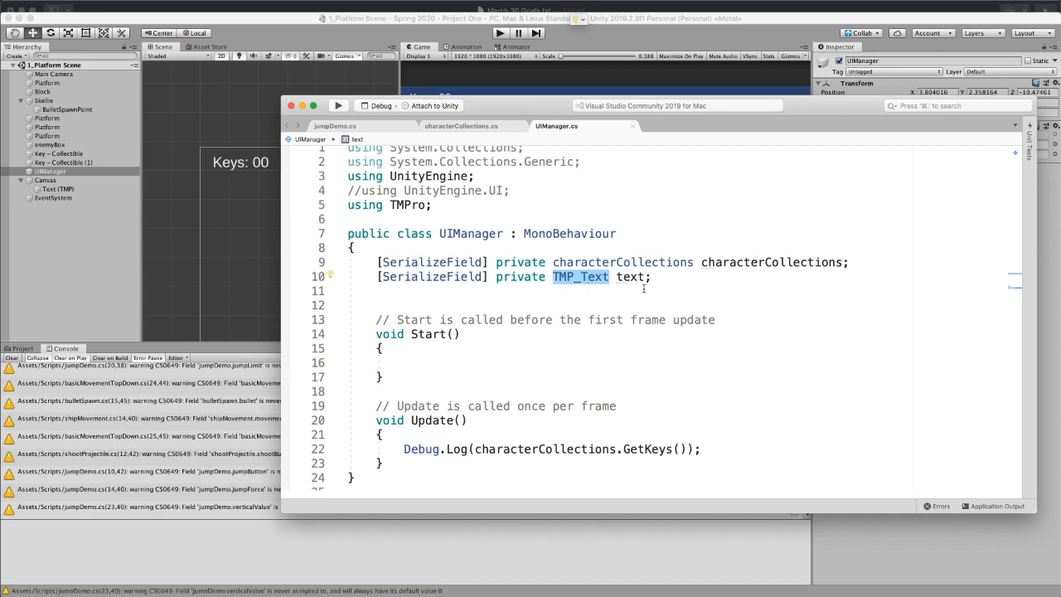
pyautogui.click(618, 292)
pyautogui.press('Delete')
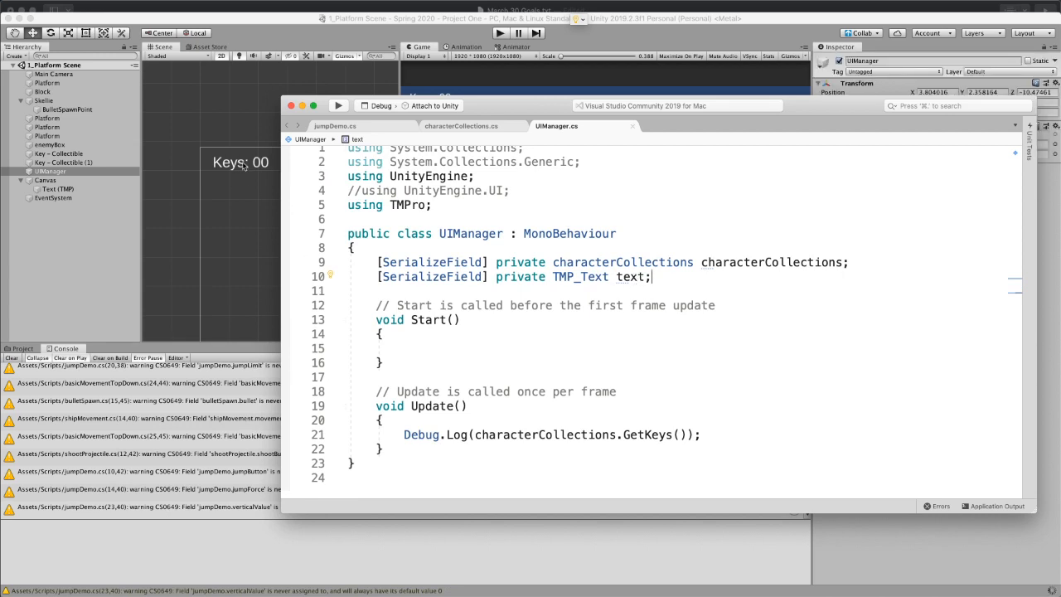
# Step: Insert an "=" before the Debug.Log call in Update to start turning the line into an assignment
pyautogui.scroll(-3, 467, 350)
pyautogui.click(406, 369)
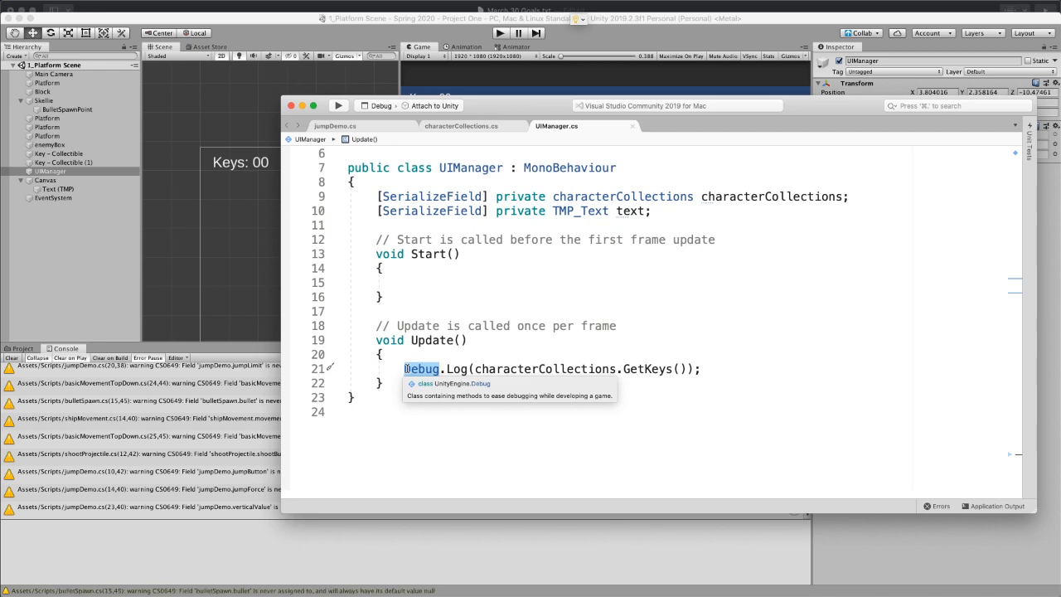
pyautogui.write('=')
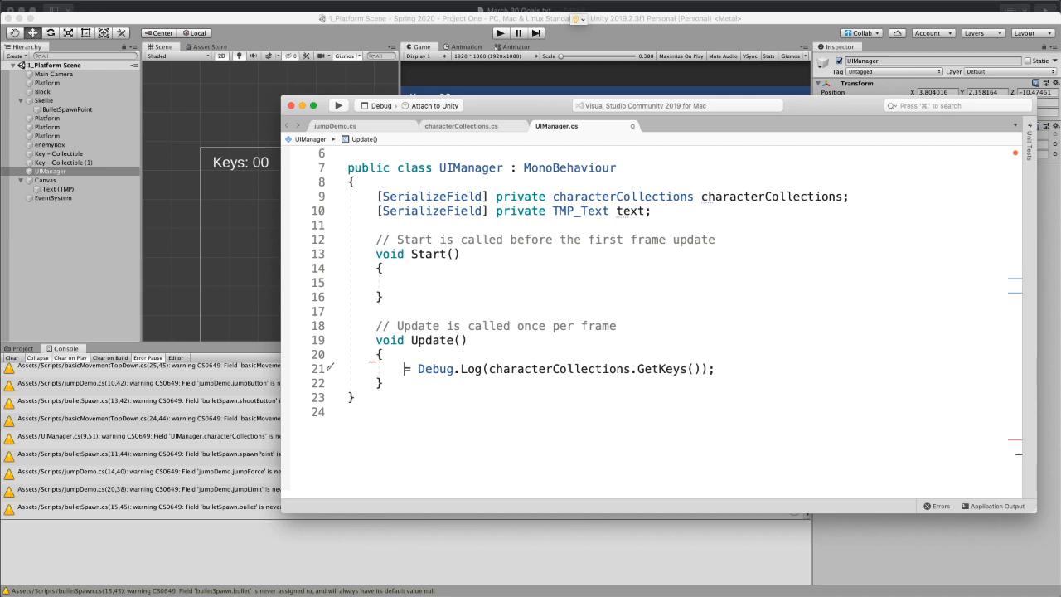
# Step: Switch to Unity and examine the Text property of the Text (TMP) object's Text Mesh Pro UGUI component
pyautogui.moveTo(616, 211); pyautogui.dragTo(652, 211)
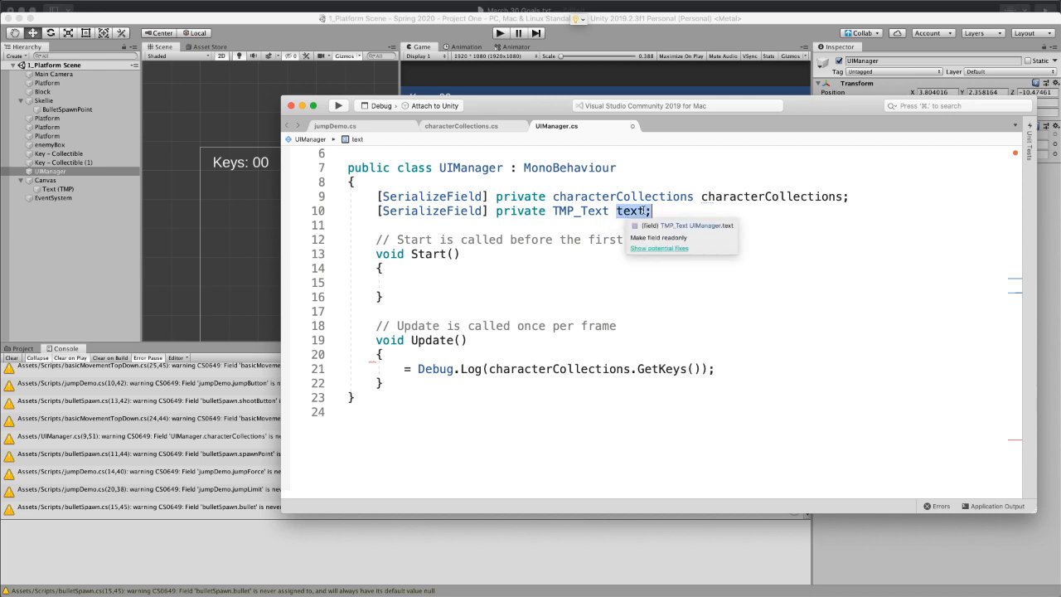
pyautogui.click(643, 212)
pyautogui.moveTo(805, 107); pyautogui.dragTo(514, 240)
pyautogui.click(70, 200)
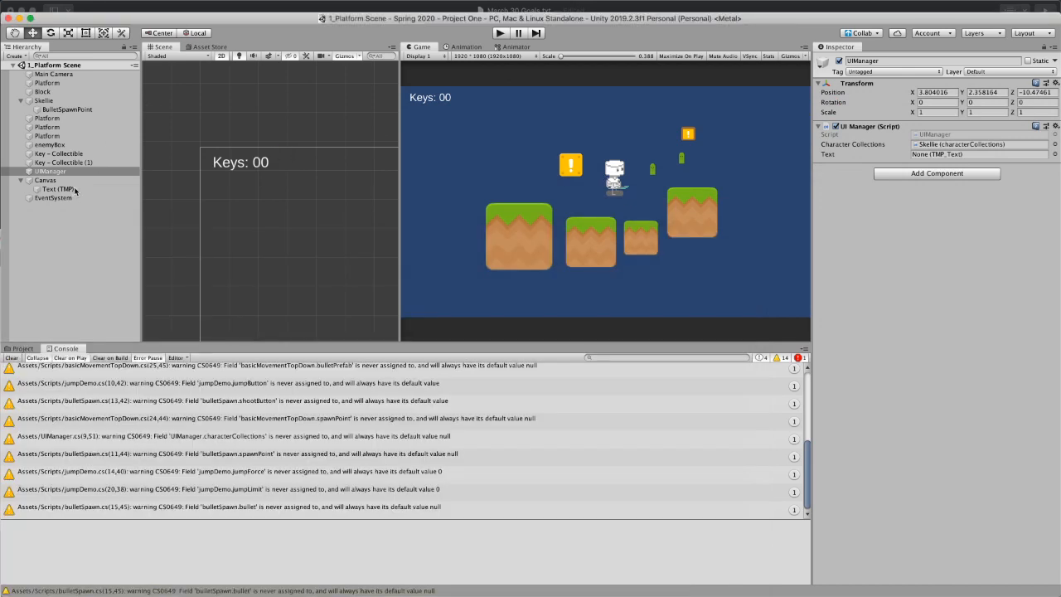
pyautogui.click(58, 189)
pyautogui.scroll(-5, 938, 282)
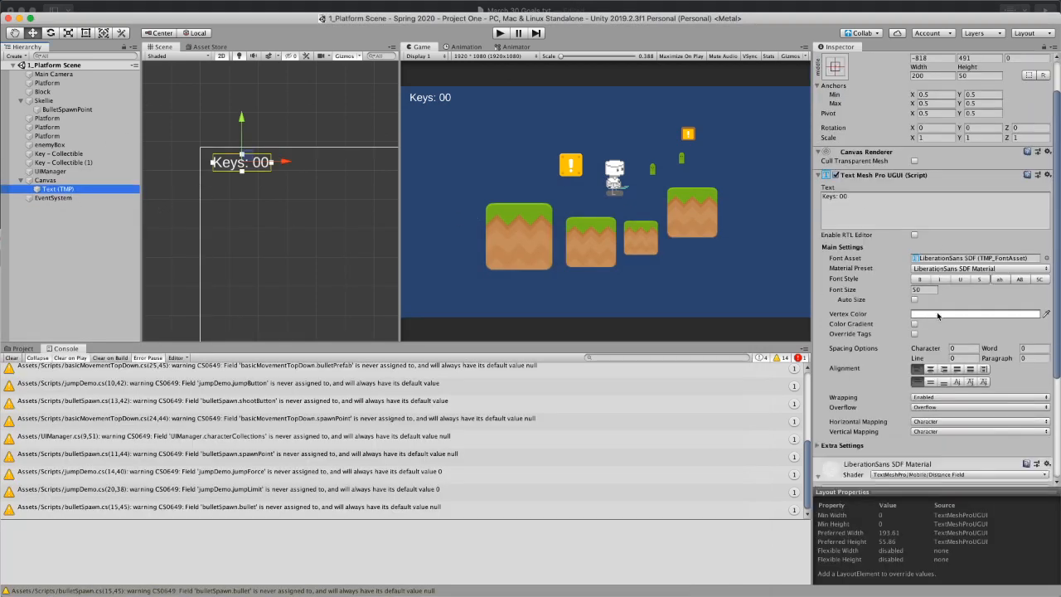
pyautogui.scroll(4, 938, 298)
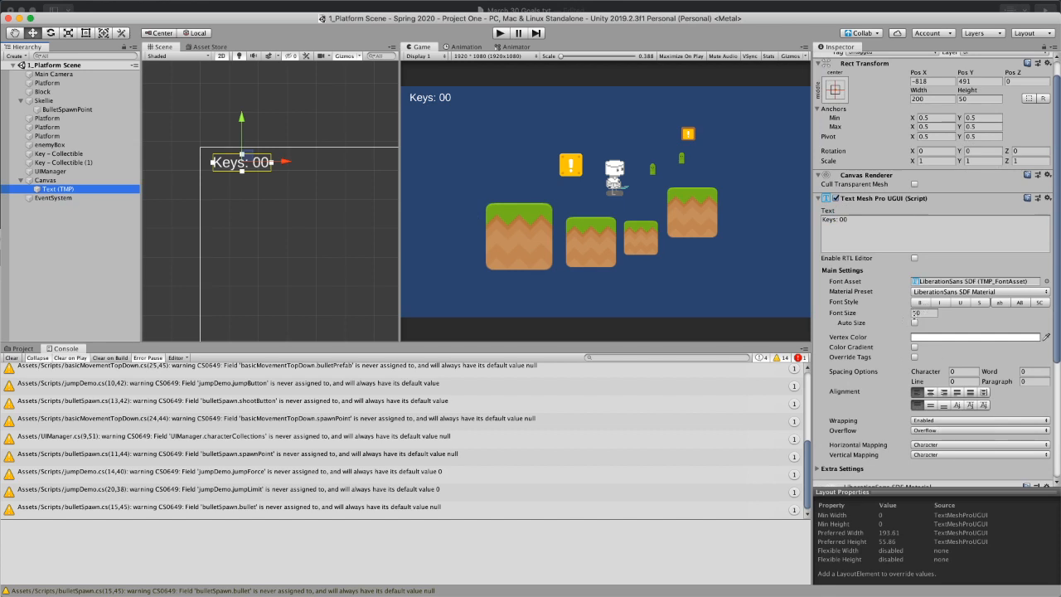
pyautogui.moveTo(758, 580)
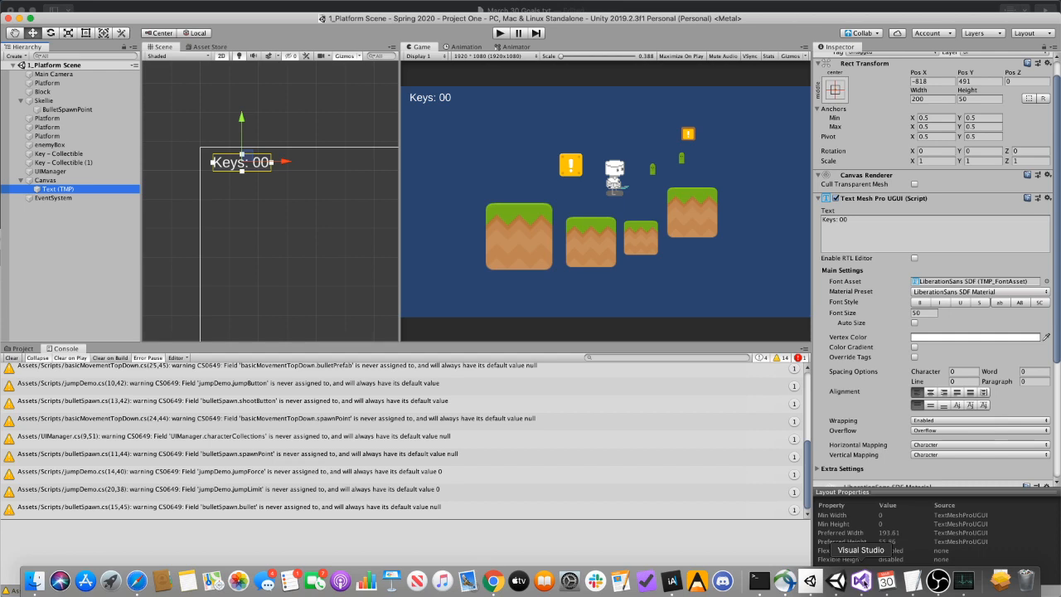
# Step: Return to Visual Studio, move its window up to show the code, and insert "text" before the equals sign in Update
pyautogui.click(866, 580)
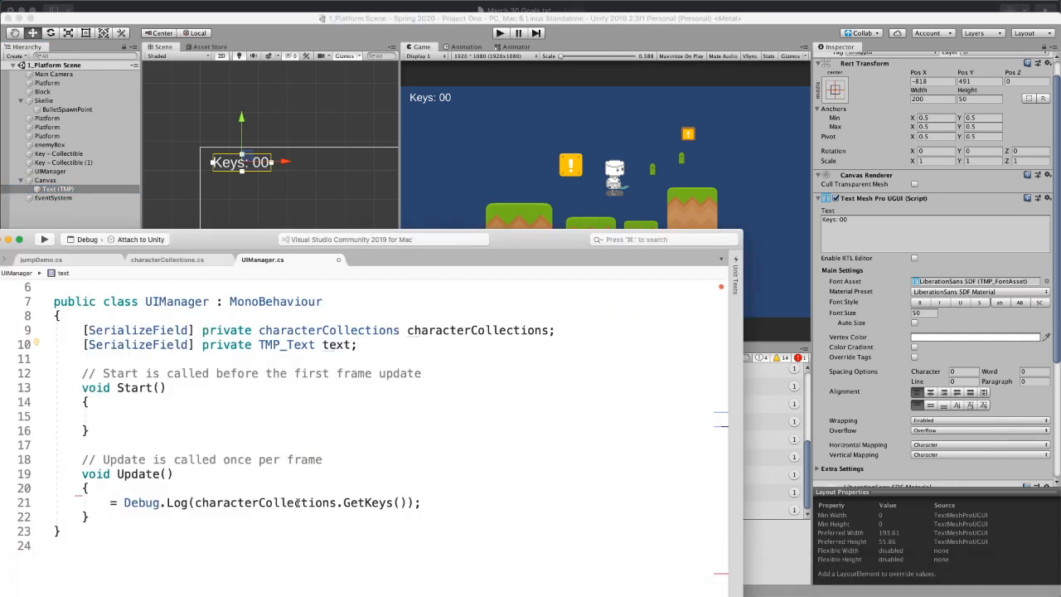
pyautogui.moveTo(531, 239); pyautogui.dragTo(587, 198)
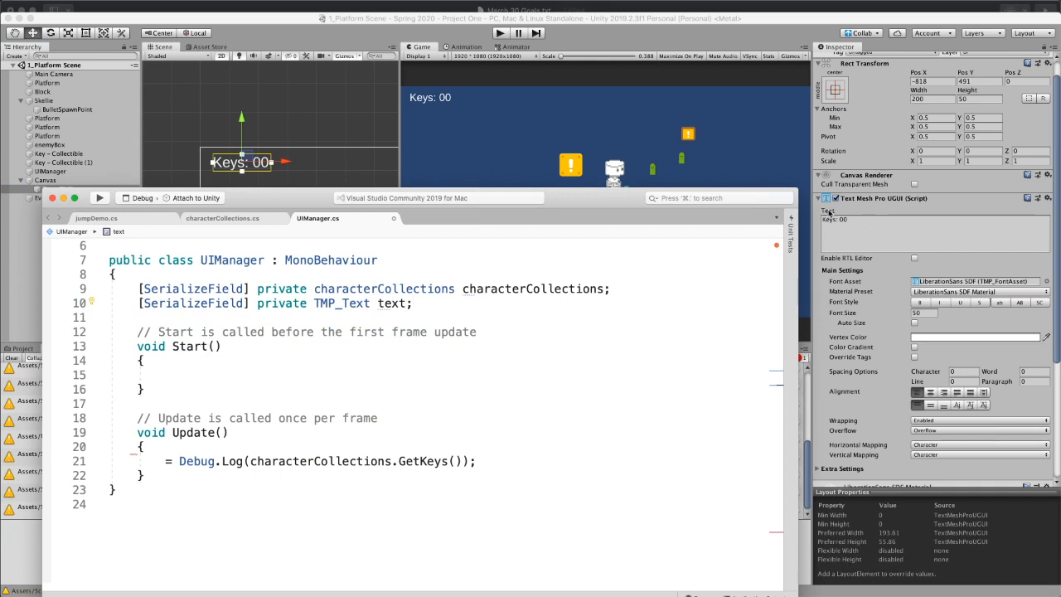
pyautogui.moveTo(619, 193); pyautogui.dragTo(791, 49)
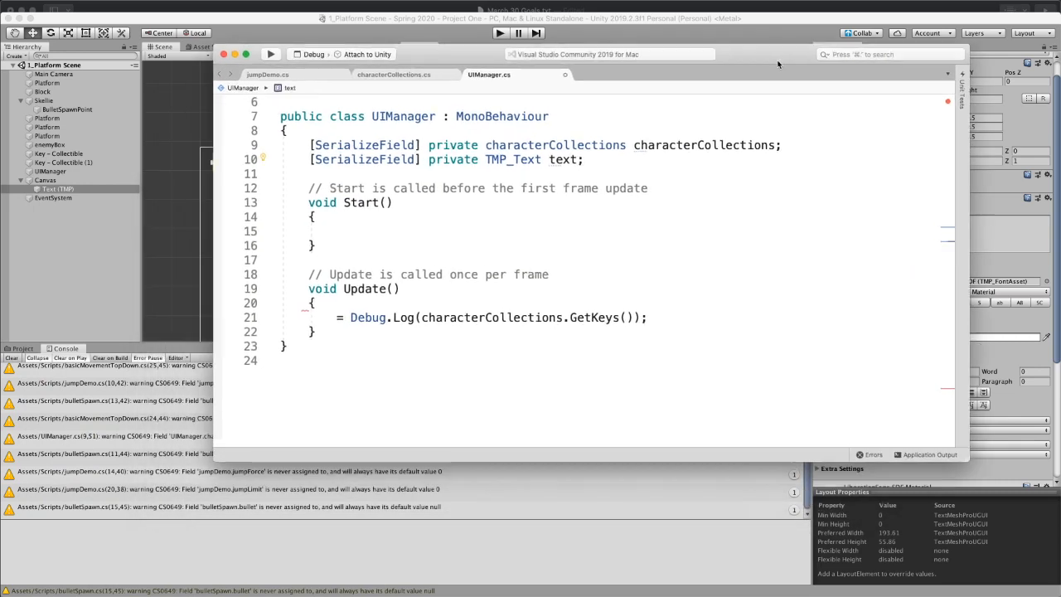
pyautogui.click(336, 320)
pyautogui.write('text')
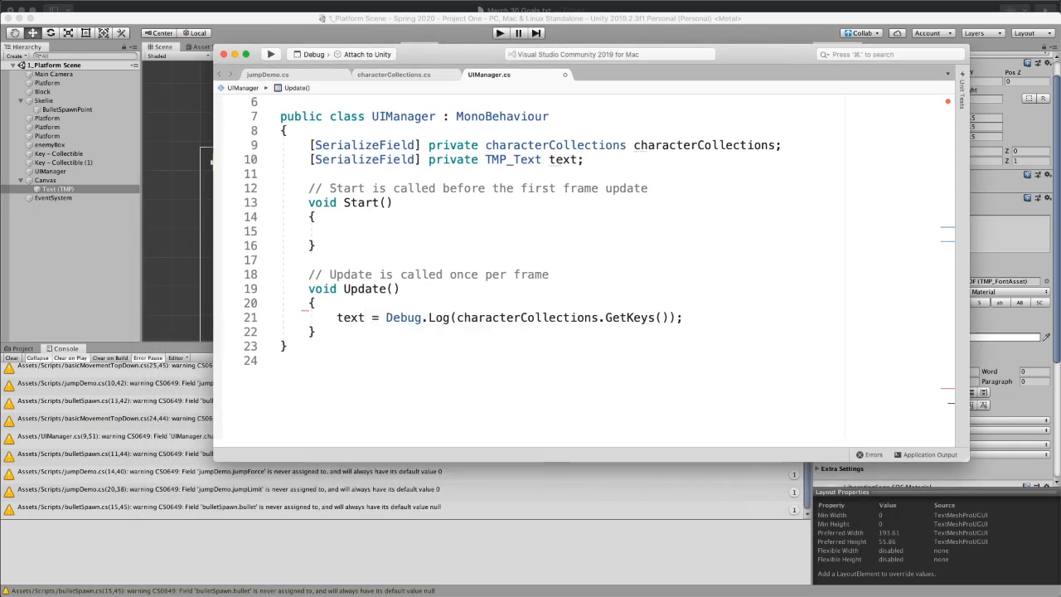
# Step: Check the error flagged on the Debug.Log assignment and place the cursor on the text variable in Update
pyautogui.click(386, 358)
pyautogui.moveTo(430, 320)
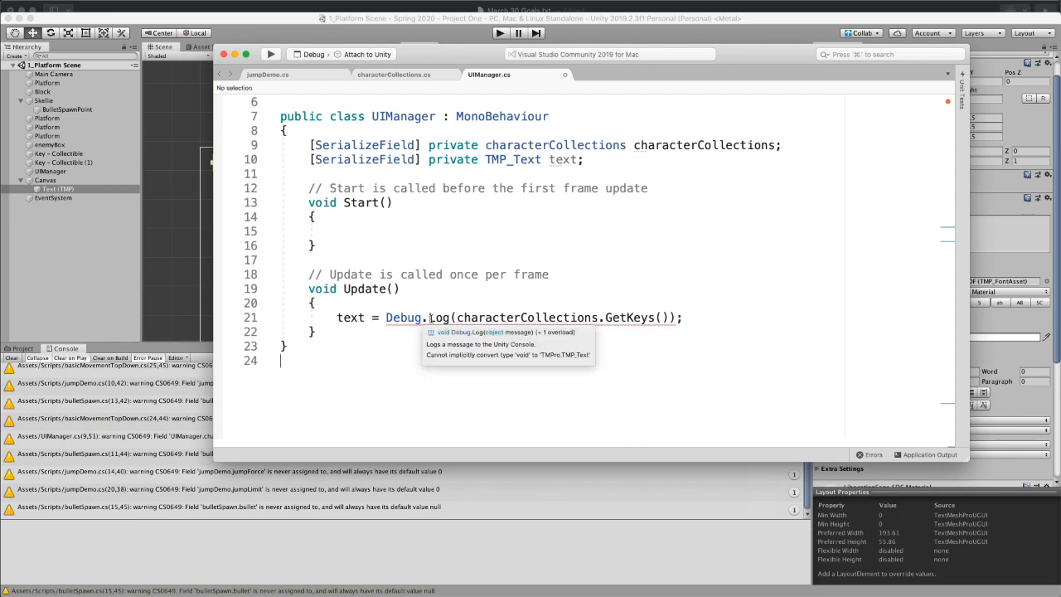
pyautogui.click(351, 318)
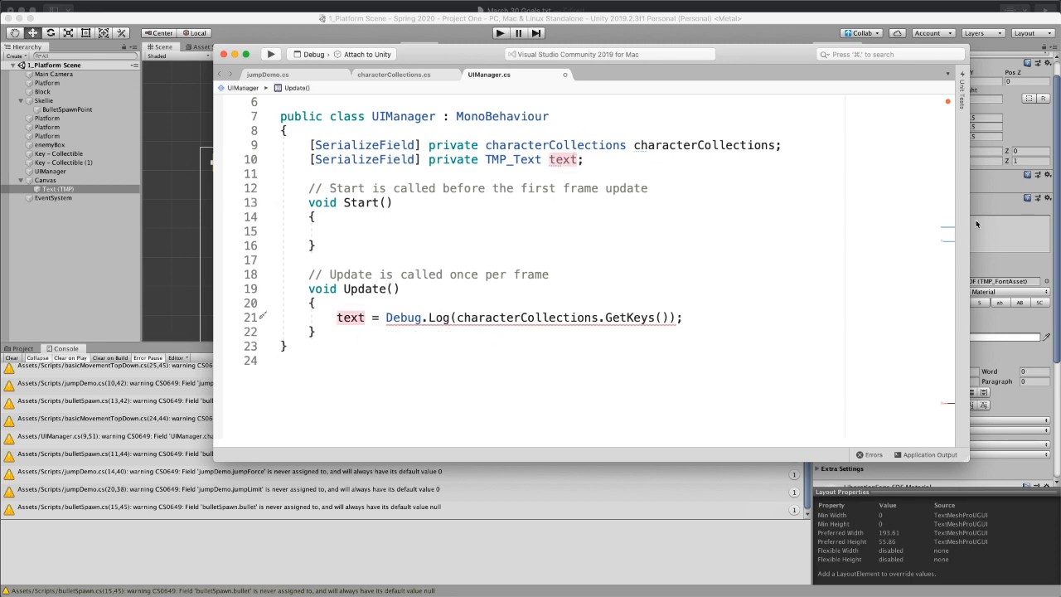
# Step: Append ".text" to the text variable on the assignment's left side in Update
pyautogui.write('.text')
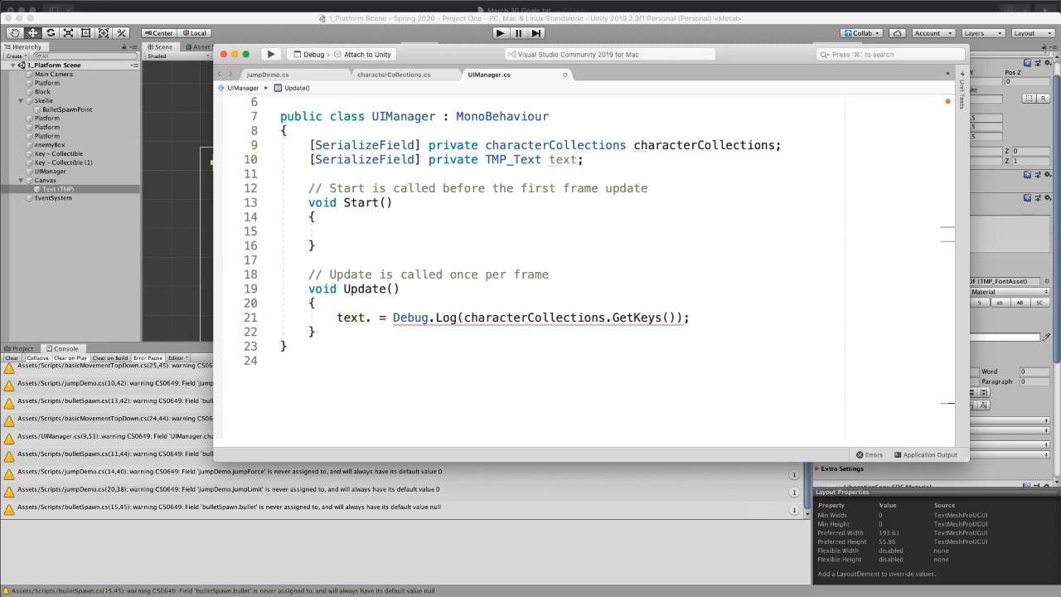
pyautogui.press('Escape')
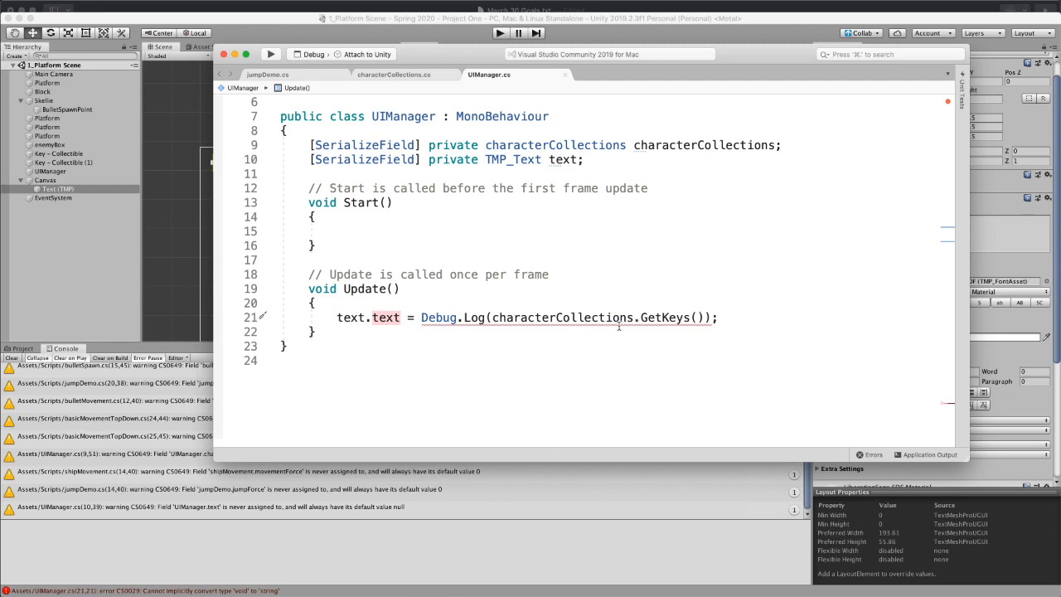
# Step: Check the return type of GetKeys in characterCollections.cs against the string that the assignment needs
pyautogui.moveTo(634, 324)
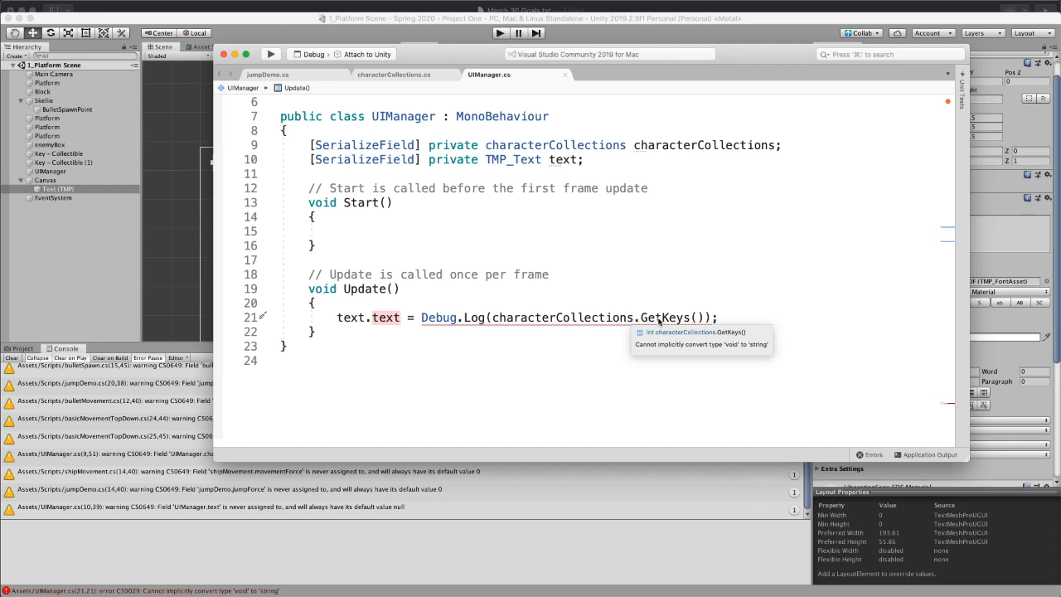
pyautogui.click(393, 77)
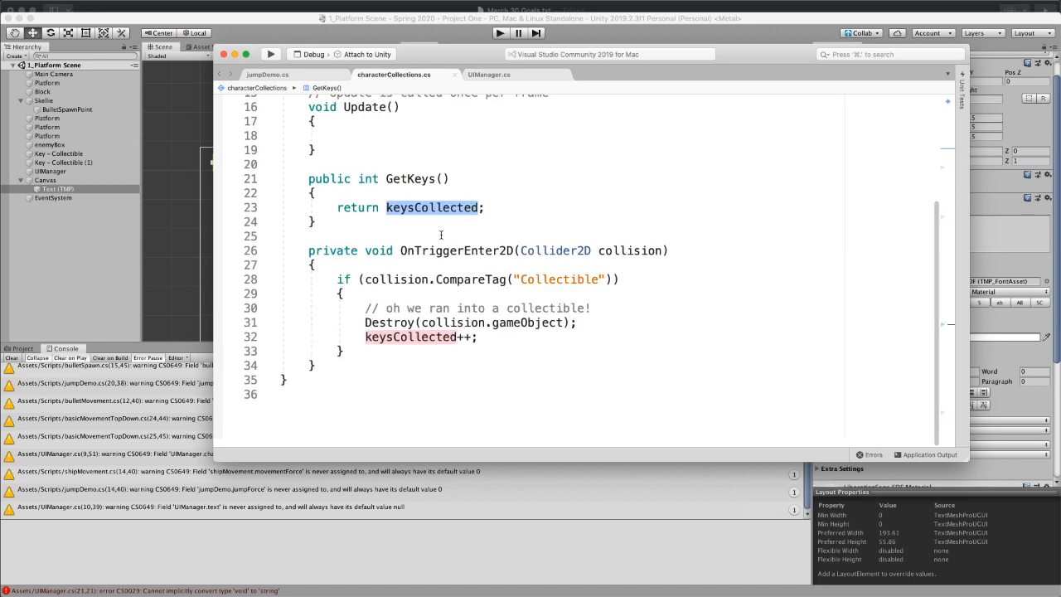
pyautogui.scroll(5, 441, 234)
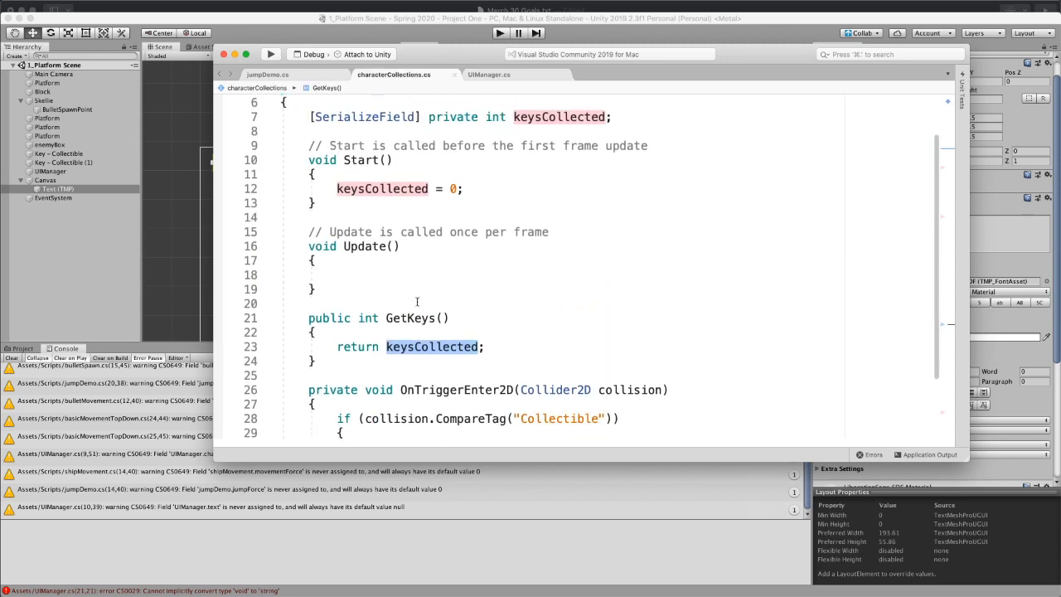
pyautogui.click(375, 319)
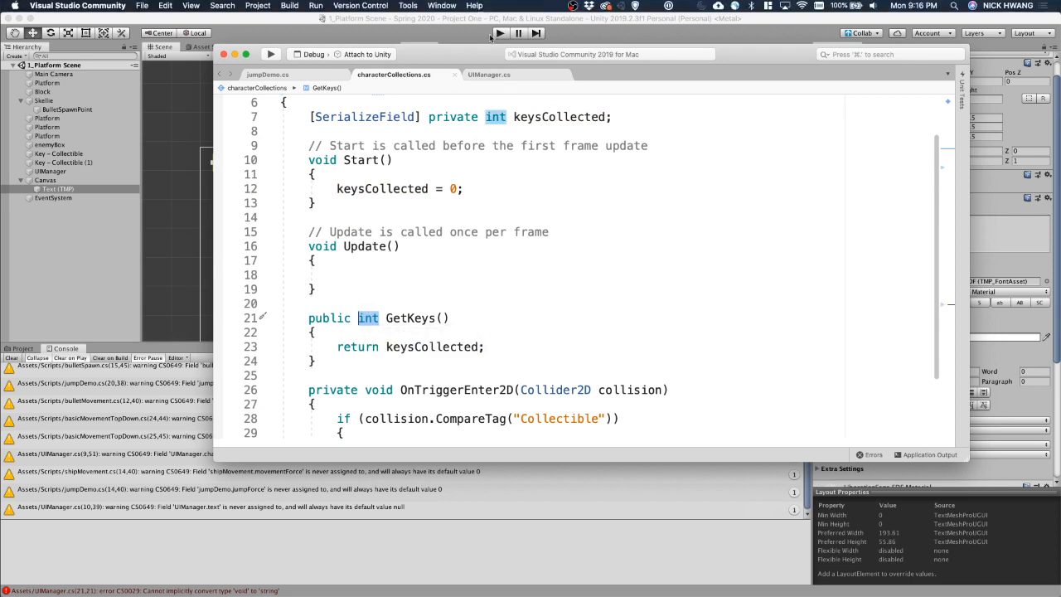
# Step: In UIManager.cs, append .ToString() to the GetKeys() call inside the Debug.Log line of Update
pyautogui.click(493, 74)
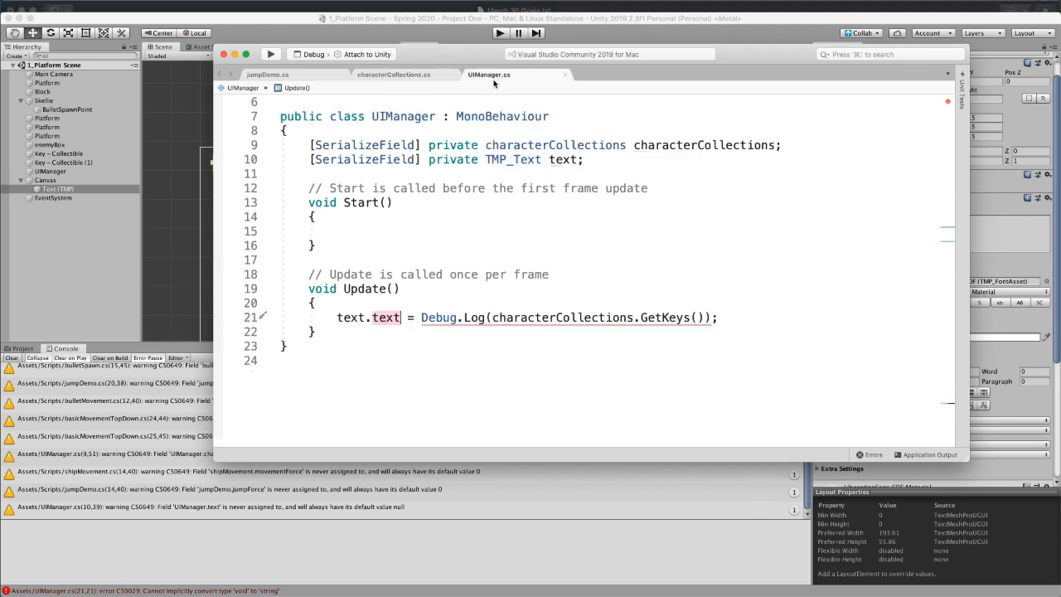
pyautogui.click(713, 318)
pyautogui.press('Left')
pyautogui.press('Left')
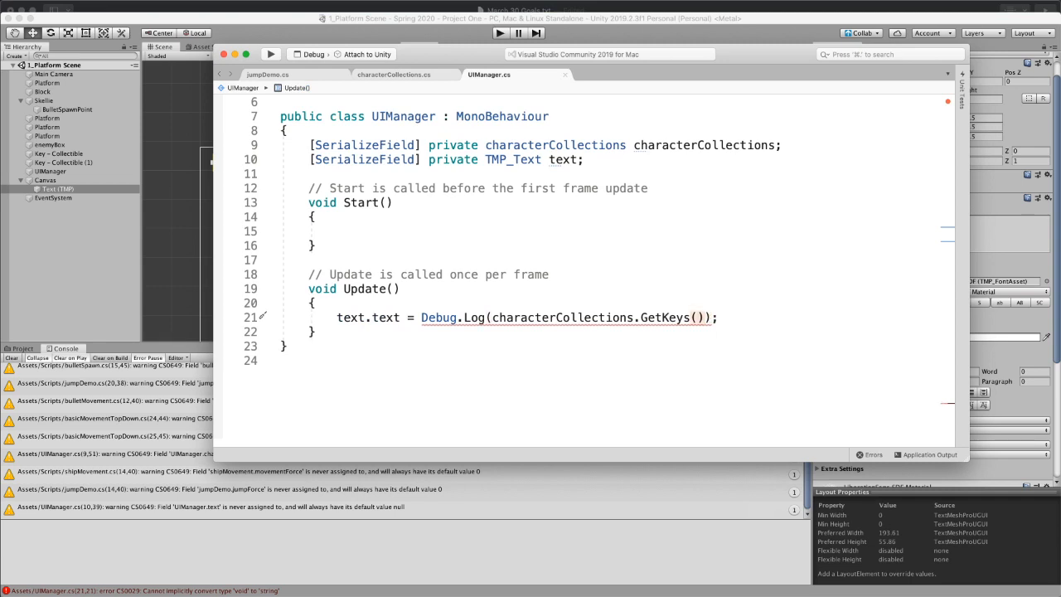
pyautogui.write('.to')
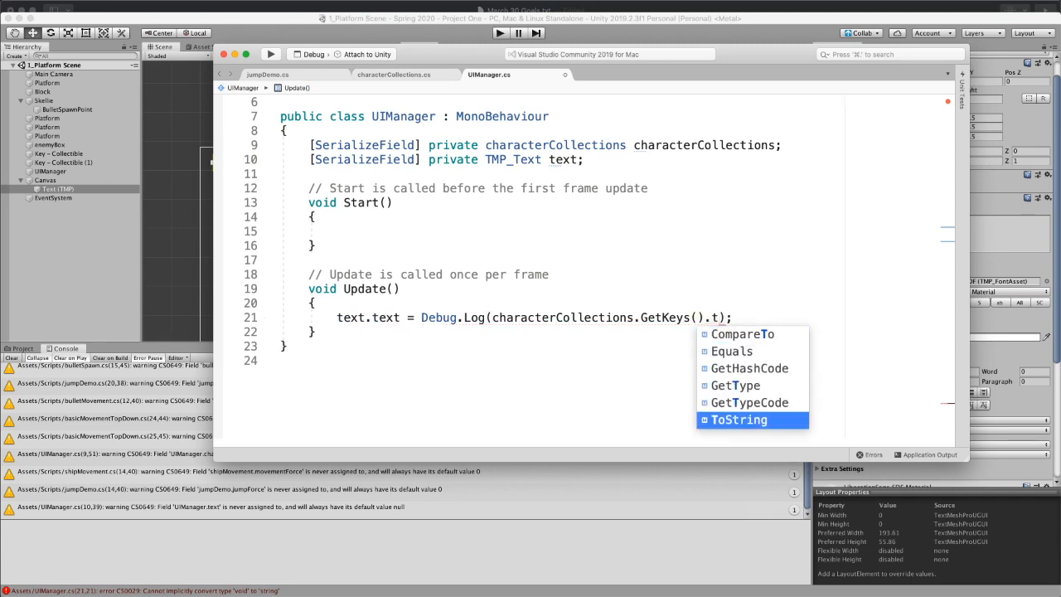
pyautogui.press('Return')
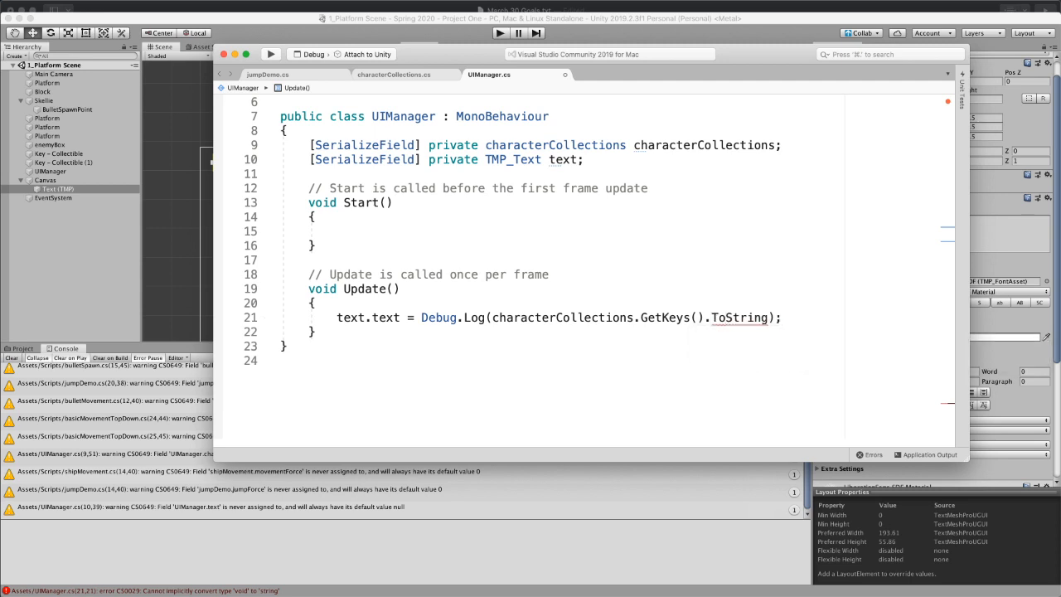
pyautogui.write('().')
pyautogui.press('BackSpace')
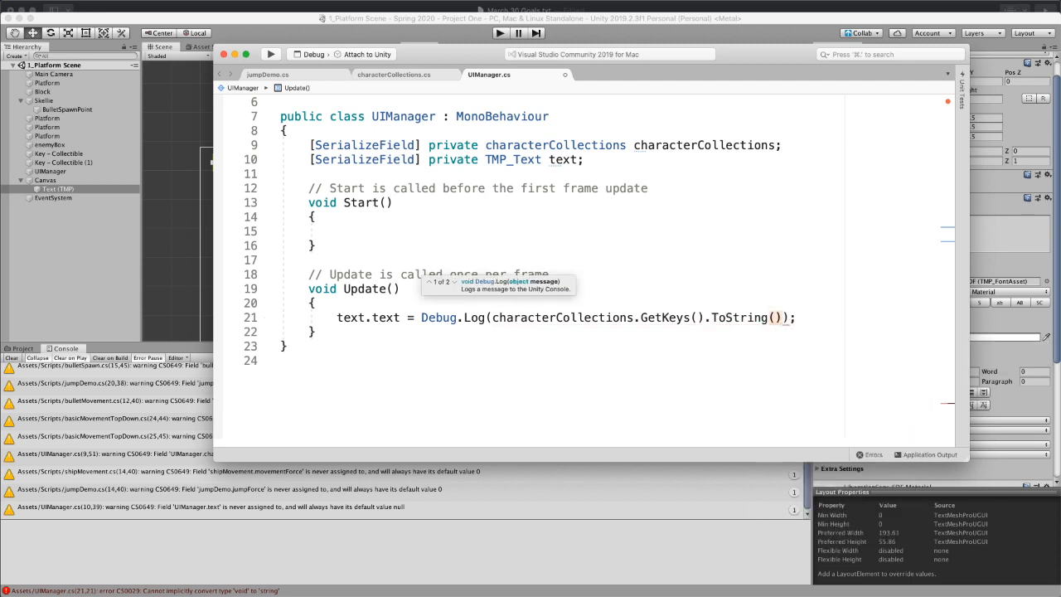
pyautogui.doubleClick(625, 351)
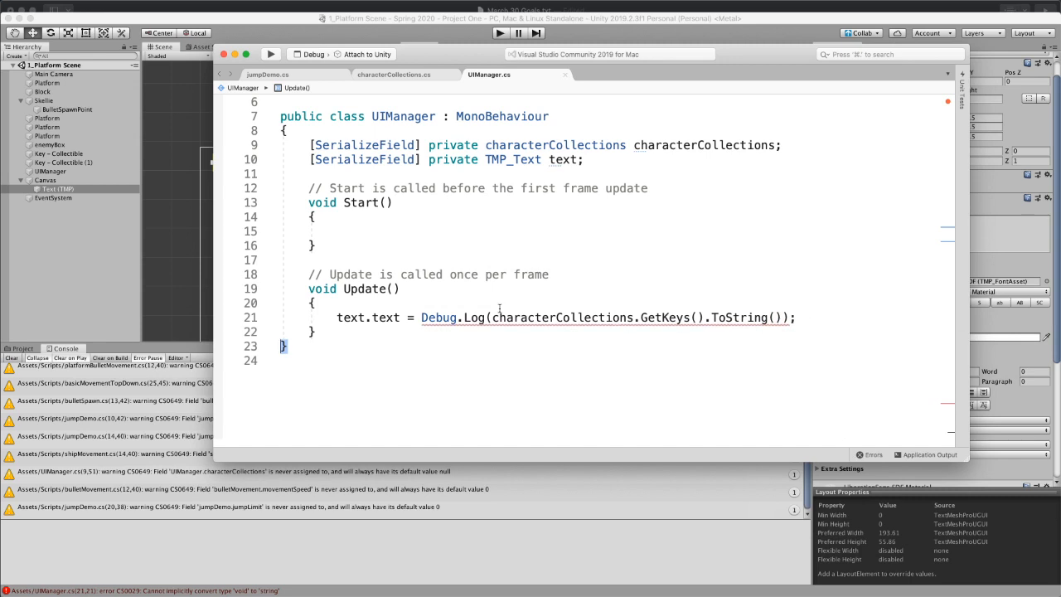
# Step: Remove the Debug.Log wrapper so the line reads text.text = characterCollections.GetKeys().ToString();
pyautogui.doubleClick(474, 317)
pyautogui.press('BackSpace')
pyautogui.press('BackSpace')
pyautogui.press('BackSpace')
pyautogui.press('BackSpace')
pyautogui.press('BackSpace')
pyautogui.press('BackSpace')
pyautogui.press('BackSpace')
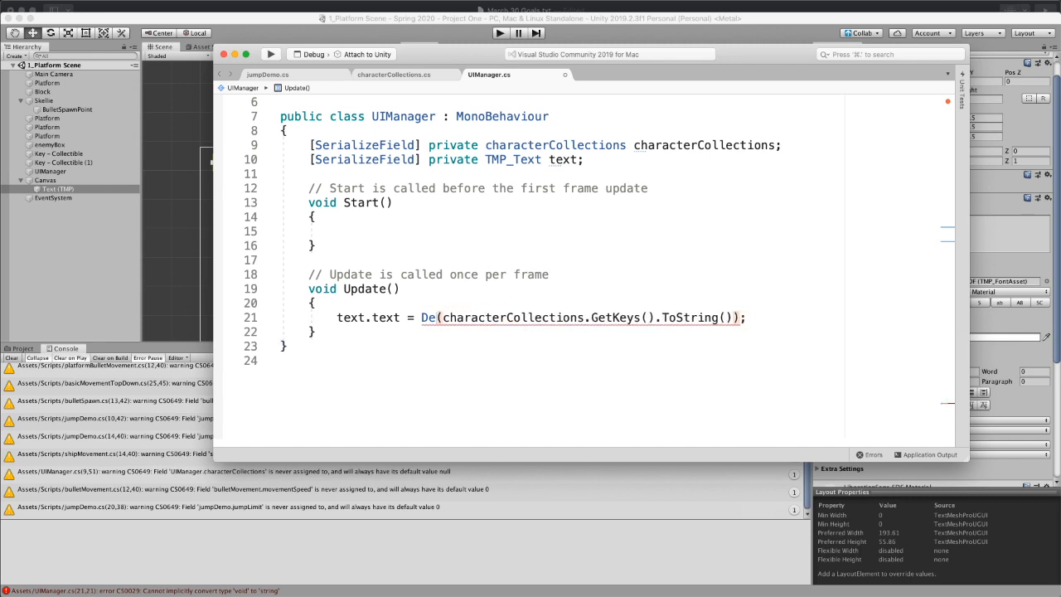
pyautogui.press('Delete')
pyautogui.press('End')
pyautogui.press('BackSpace')
pyautogui.press('BackSpace')
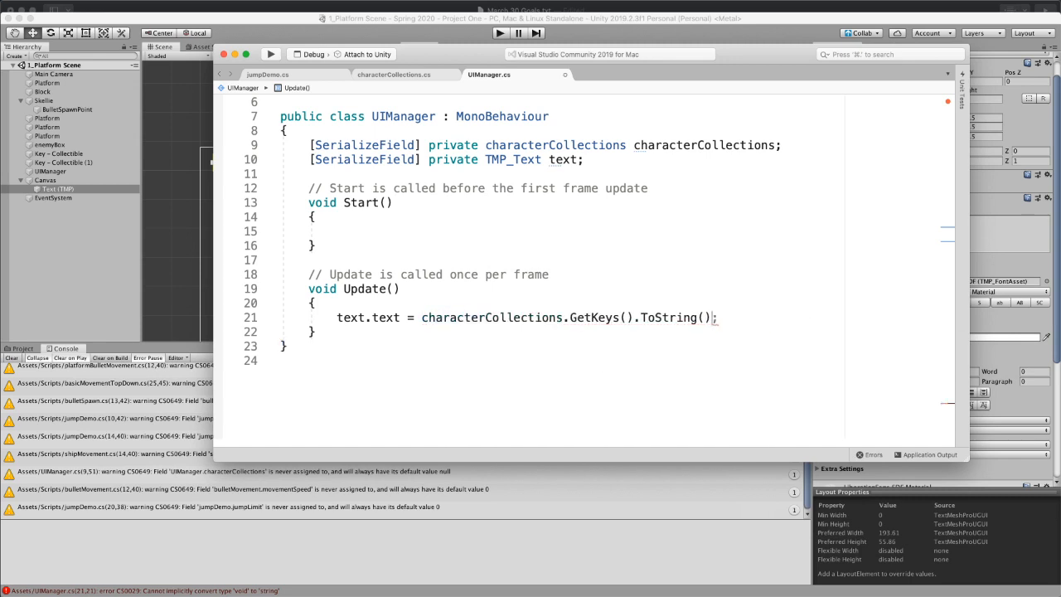
pyautogui.write(';')
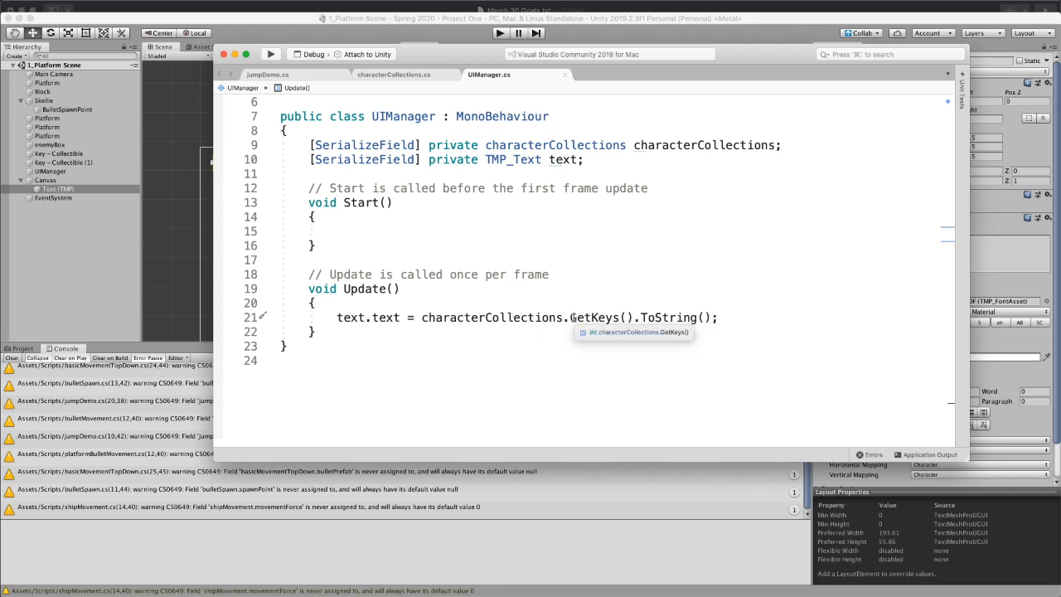
pyautogui.moveTo(631, 317); pyautogui.dragTo(569, 318)
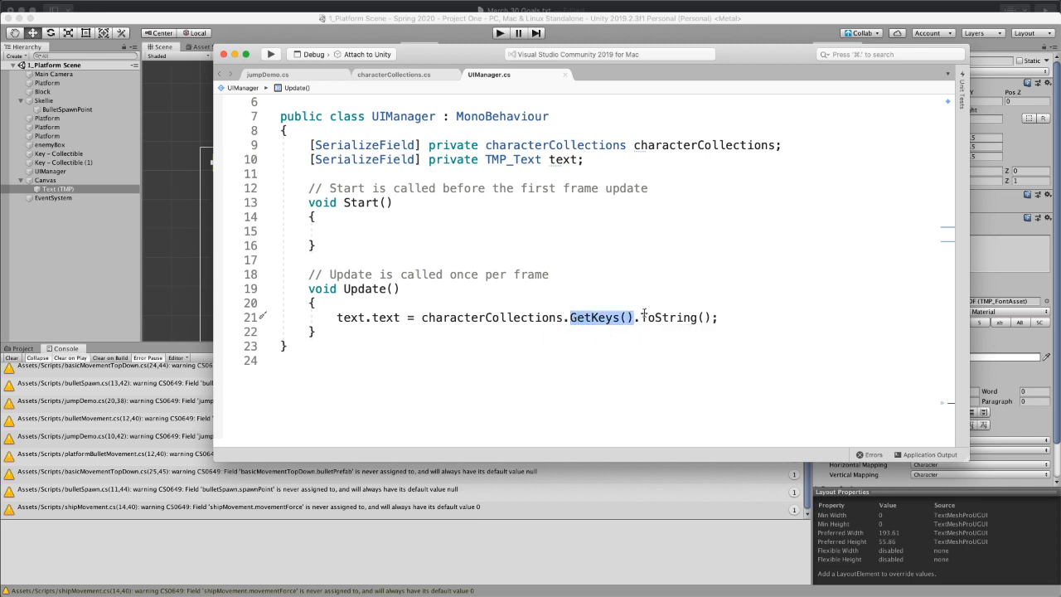
pyautogui.moveTo(640, 317); pyautogui.dragTo(717, 317)
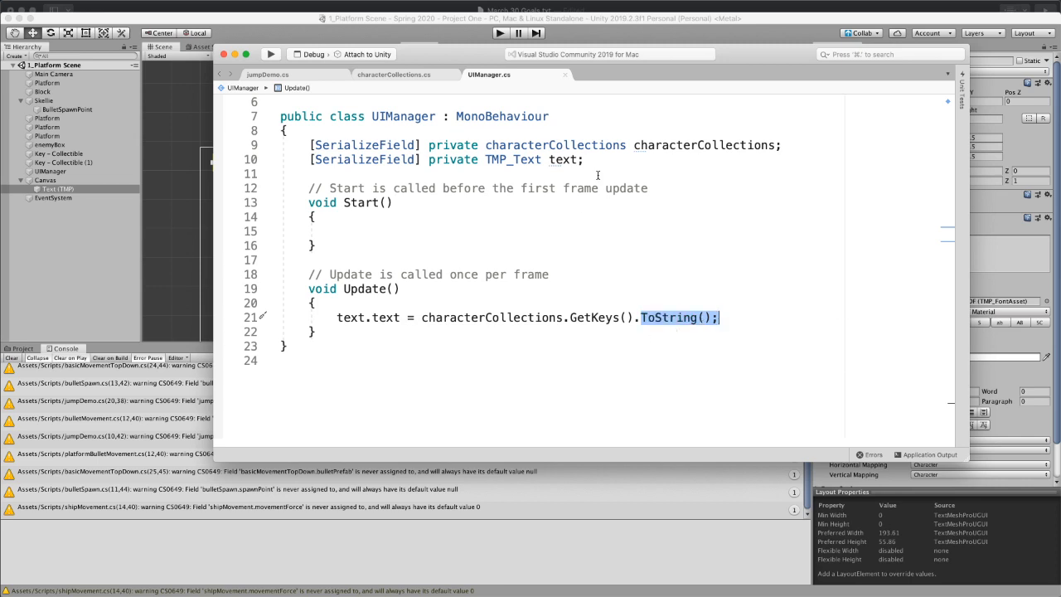
# Step: Switch to Unity, run the scene to test the key text, and stop play mode
pyautogui.click(688, 25)
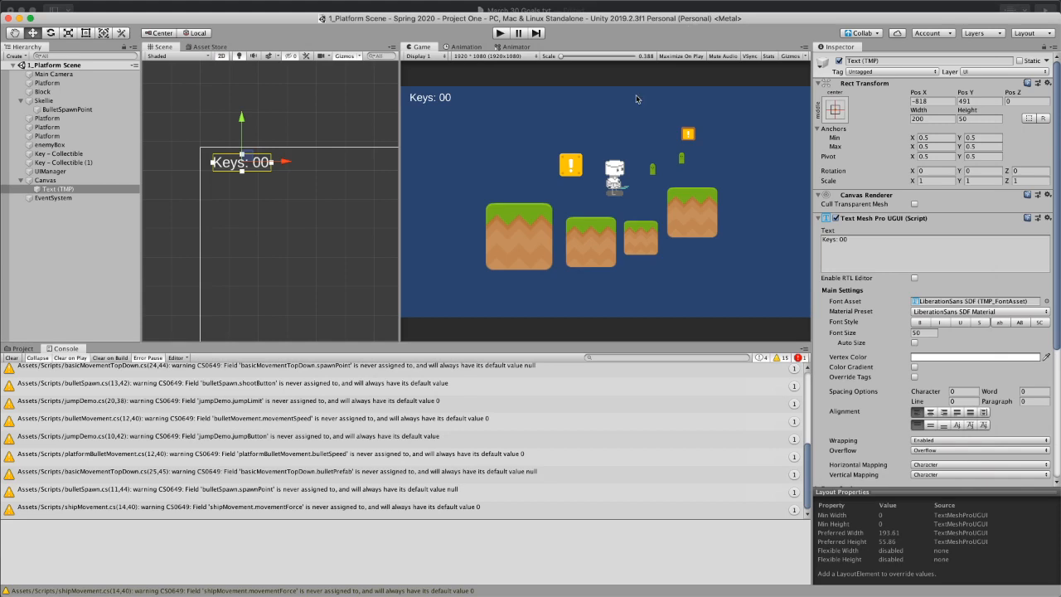
pyautogui.click(500, 34)
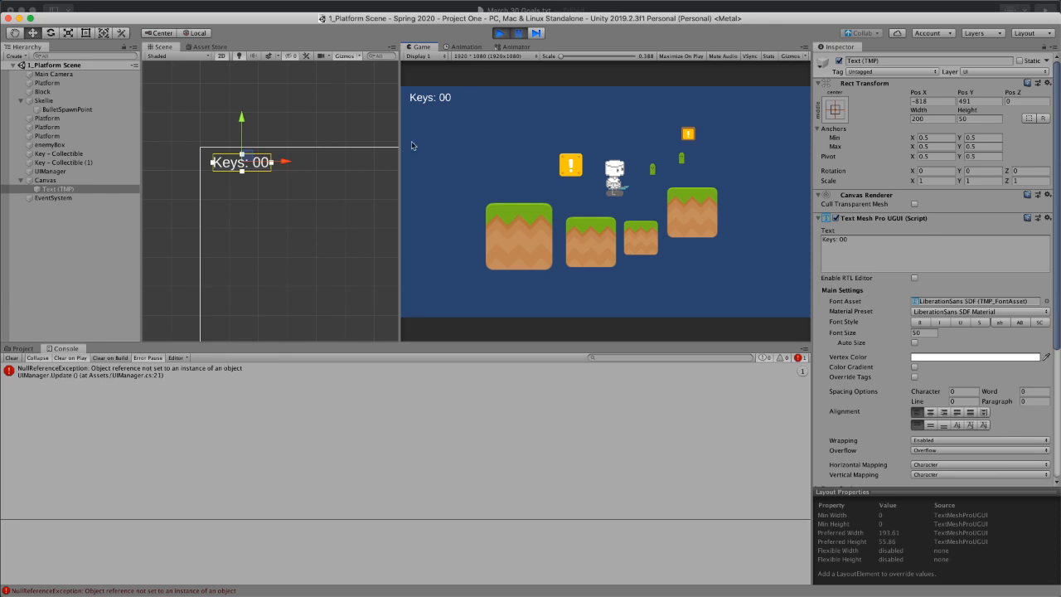
pyautogui.click(498, 34)
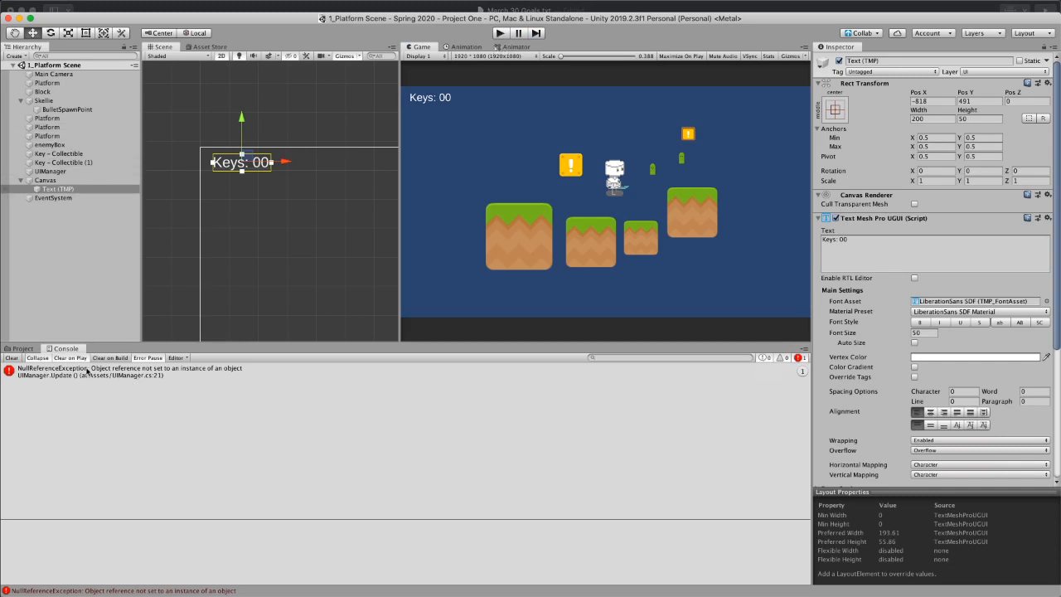
# Step: Open the code line behind the NullReferenceException in the Console and check the text field declaration in UIManager.cs
pyautogui.click(160, 376)
pyautogui.doubleClick(160, 377)
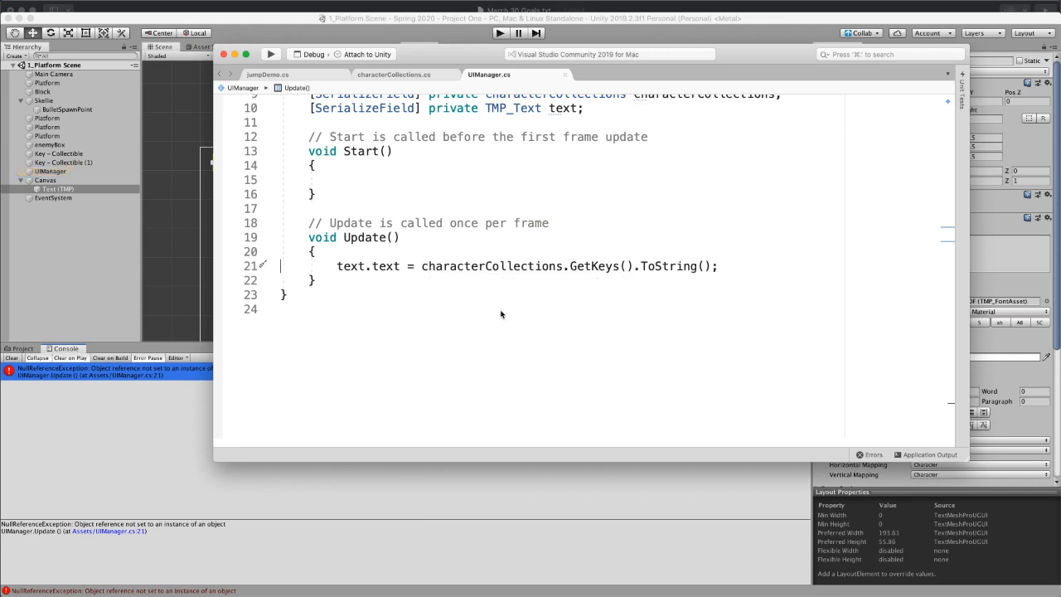
pyautogui.scroll(2, 499, 336)
pyautogui.scroll(1, 499, 336)
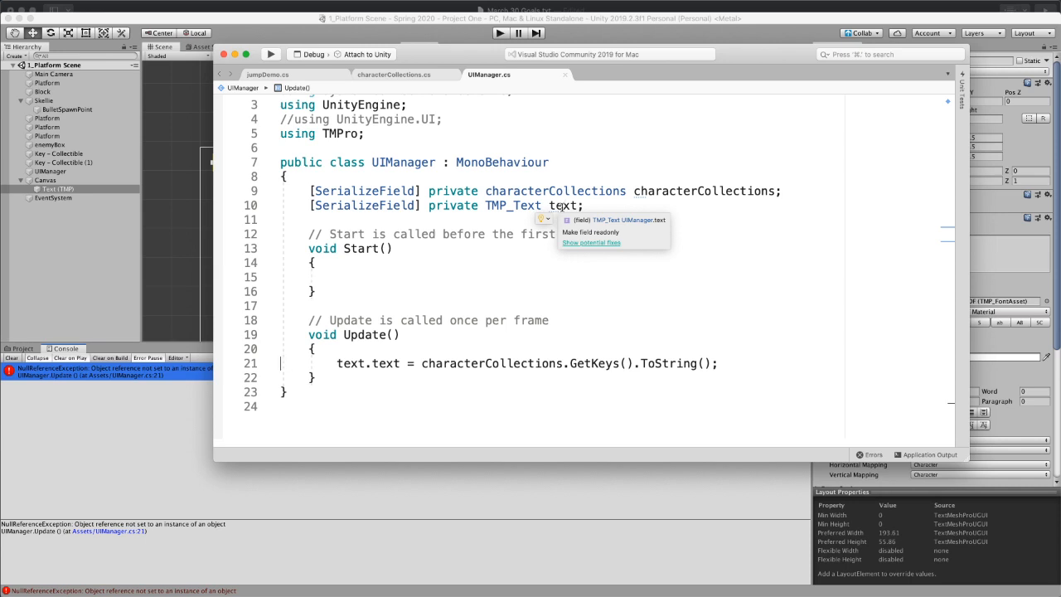
# Step: Return to Unity and assign the Canvas's Text (TMP) object to the Text field of UIManager's script component
pyautogui.click(701, 31)
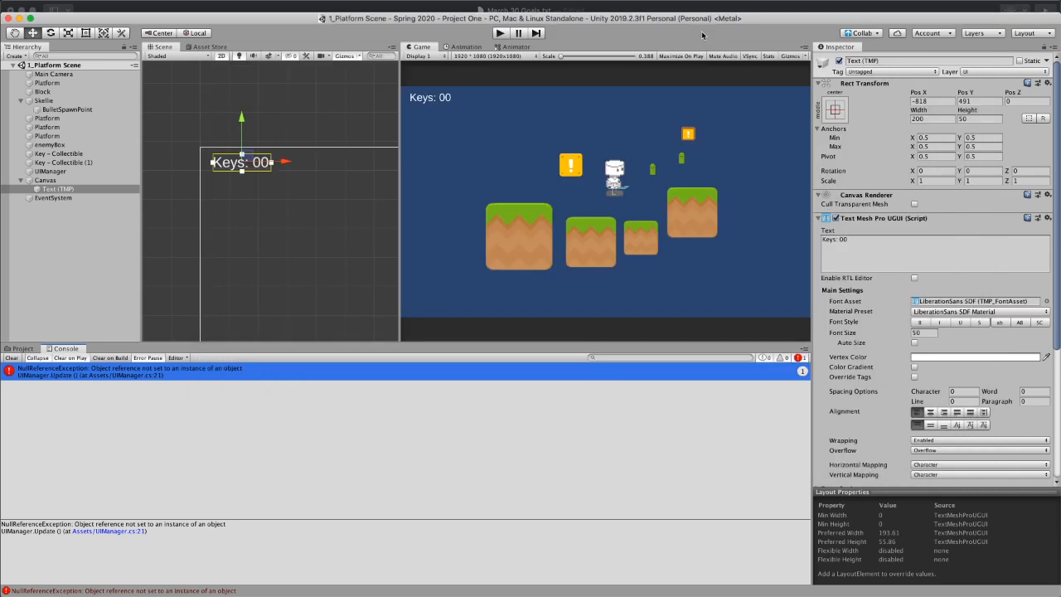
pyautogui.click(50, 171)
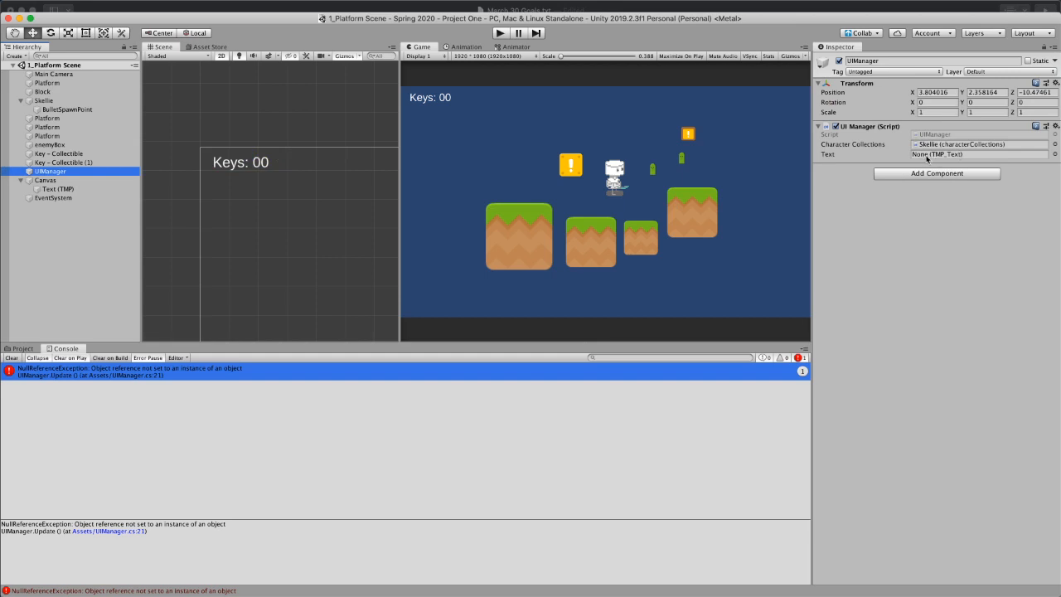
pyautogui.moveTo(60, 189); pyautogui.dragTo(953, 154)
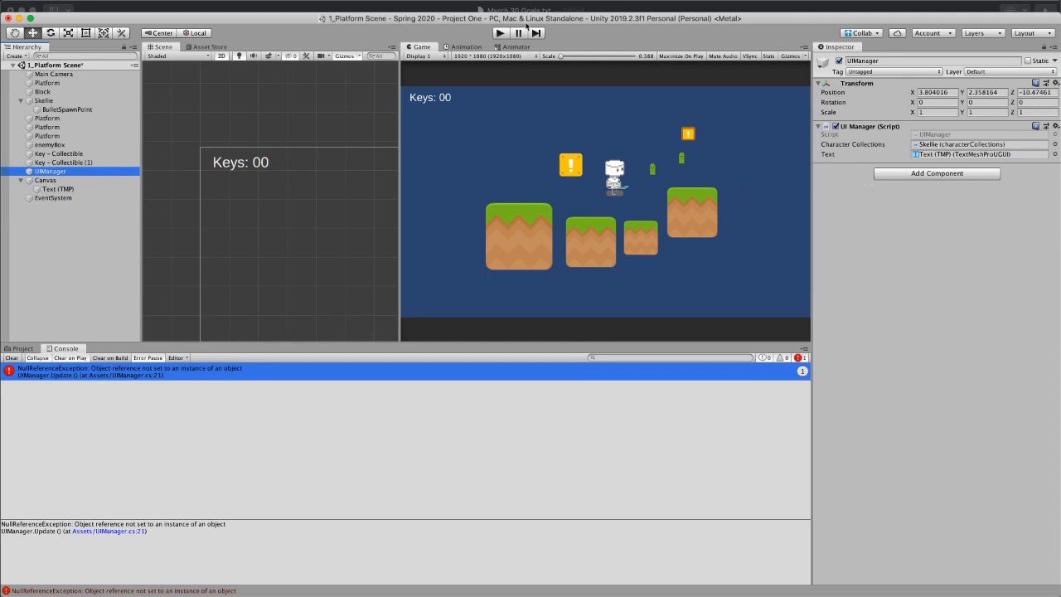
# Step: Play the scene, move and jump Skellie to collect both keys while checking the on-screen count, and stop play mode
pyautogui.click(500, 31)
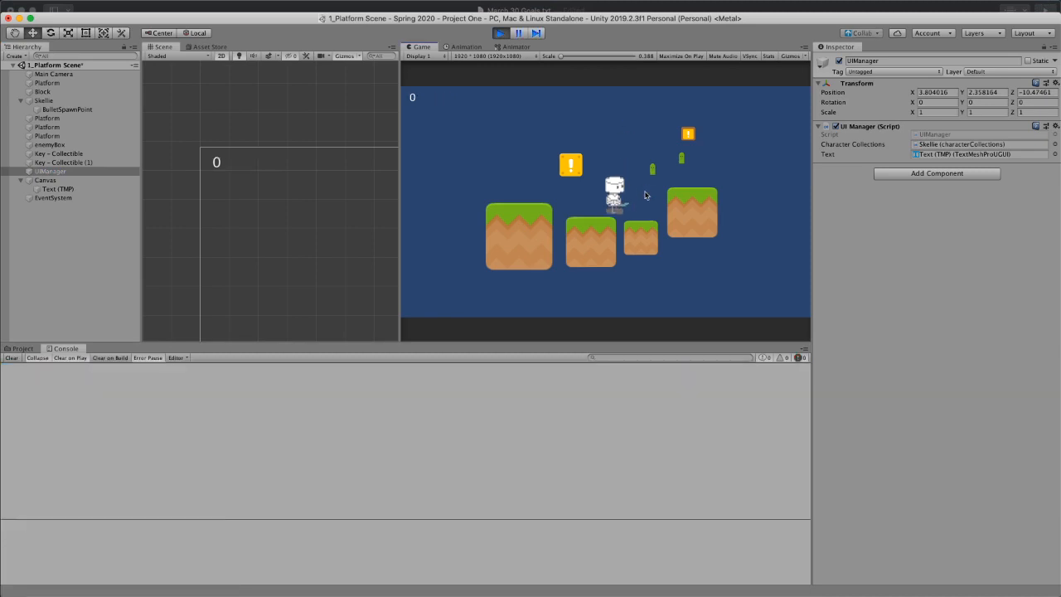
pyautogui.press('Right')
pyautogui.press('space')
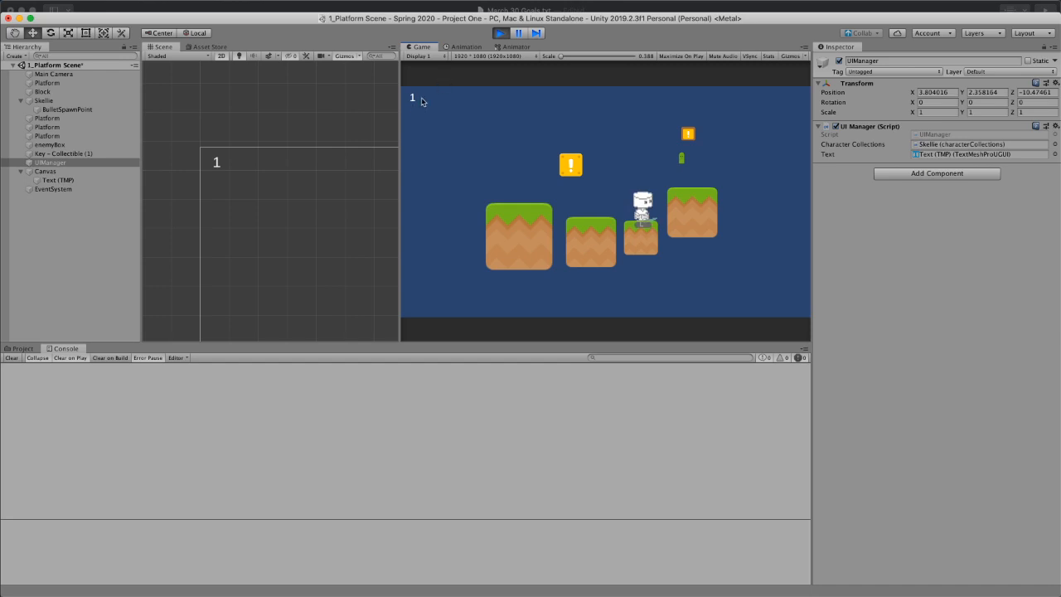
pyautogui.press('Right')
pyautogui.press('space')
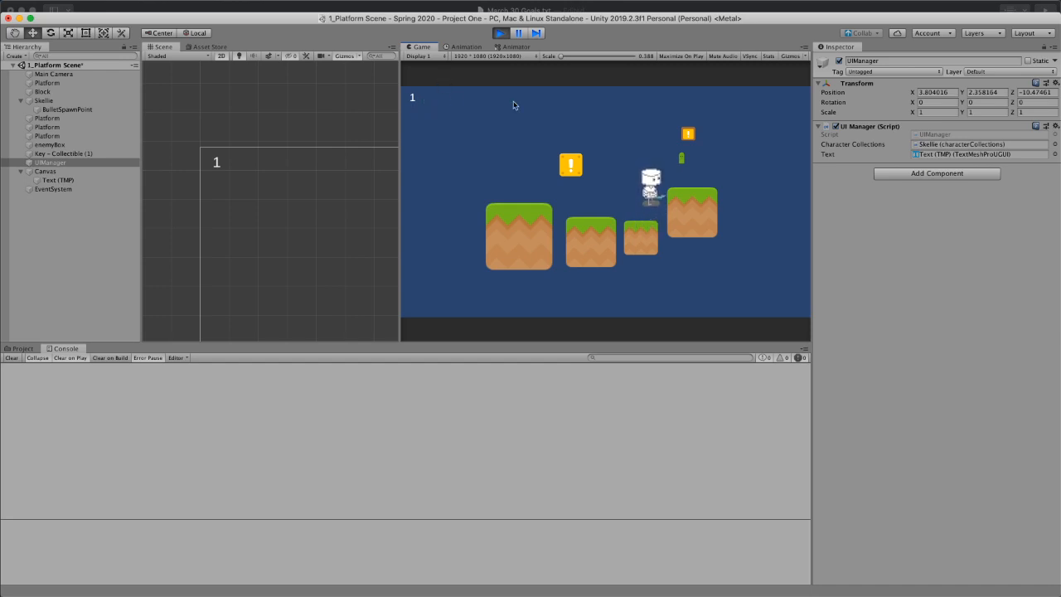
pyautogui.press('Left')
pyautogui.press('space')
pyautogui.press('Right')
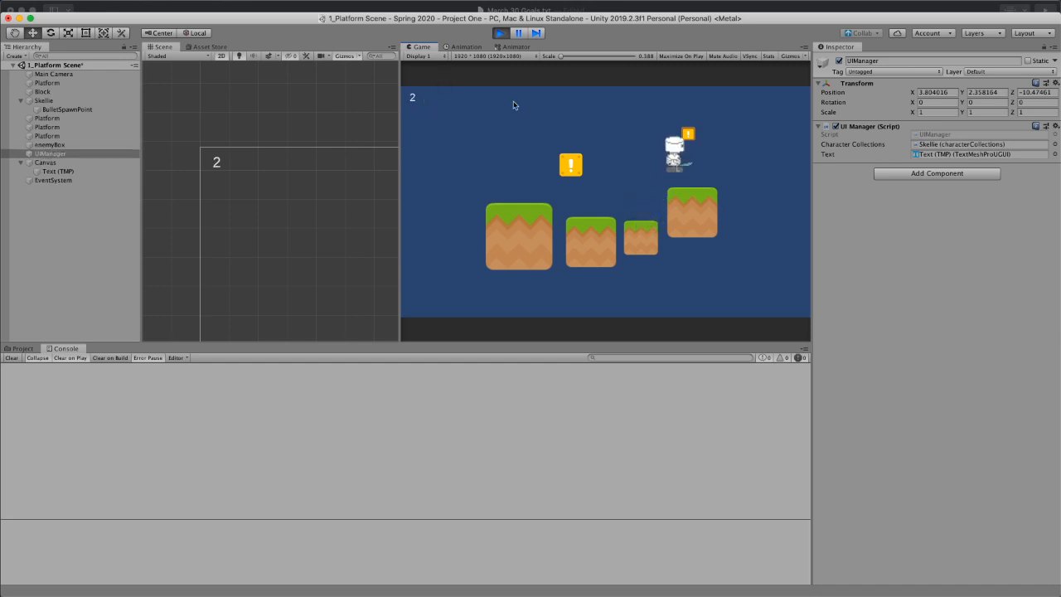
pyautogui.click(500, 33)
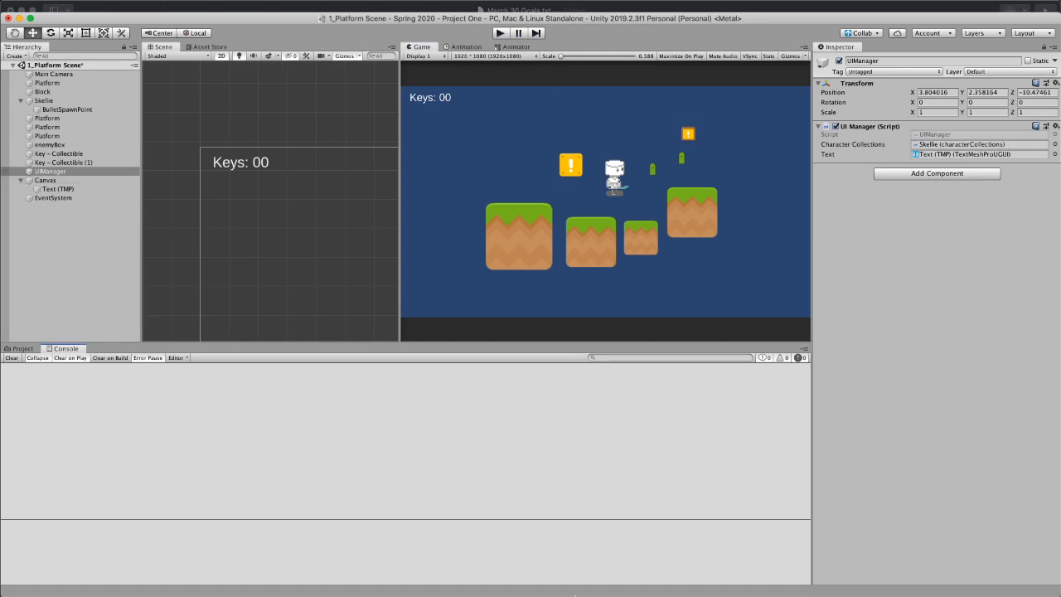
# Step: Switch back to UIManager.cs in Visual Studio
pyautogui.moveTo(696, 580)
pyautogui.click(862, 580)
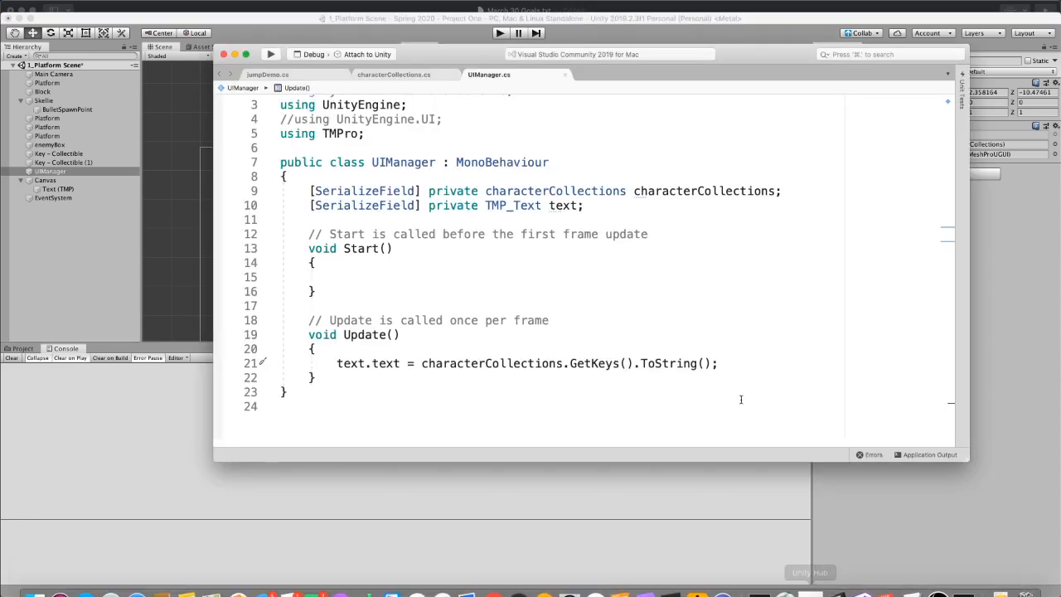
pyautogui.doubleClick(422, 365)
pyautogui.click(423, 364)
pyautogui.write("'")
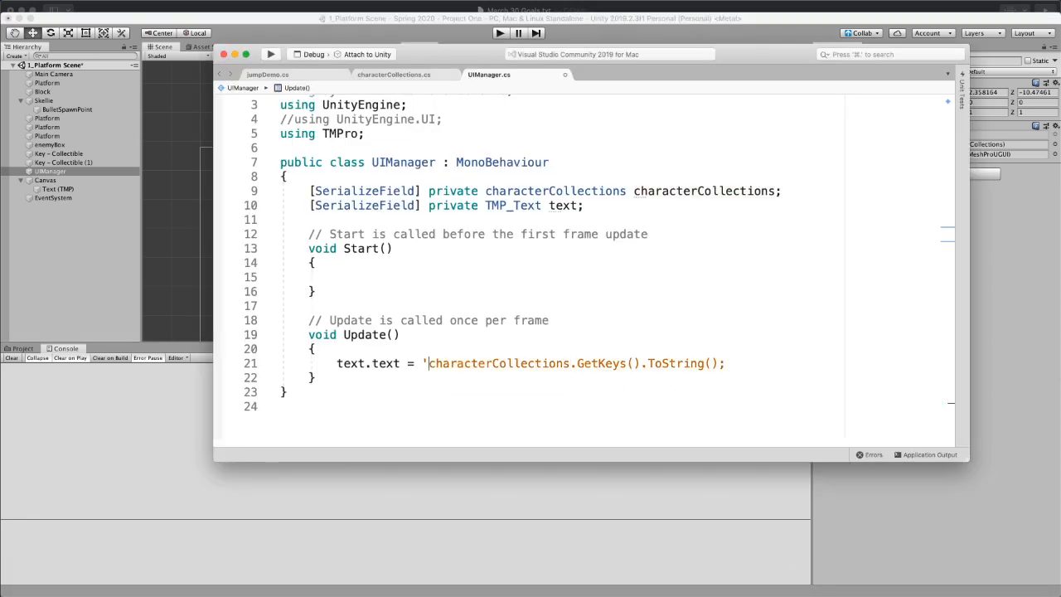
pyautogui.click(717, 363)
pyautogui.write("'")
pyautogui.press('BackSpace')
pyautogui.write("'")
pyautogui.press('BackSpace')
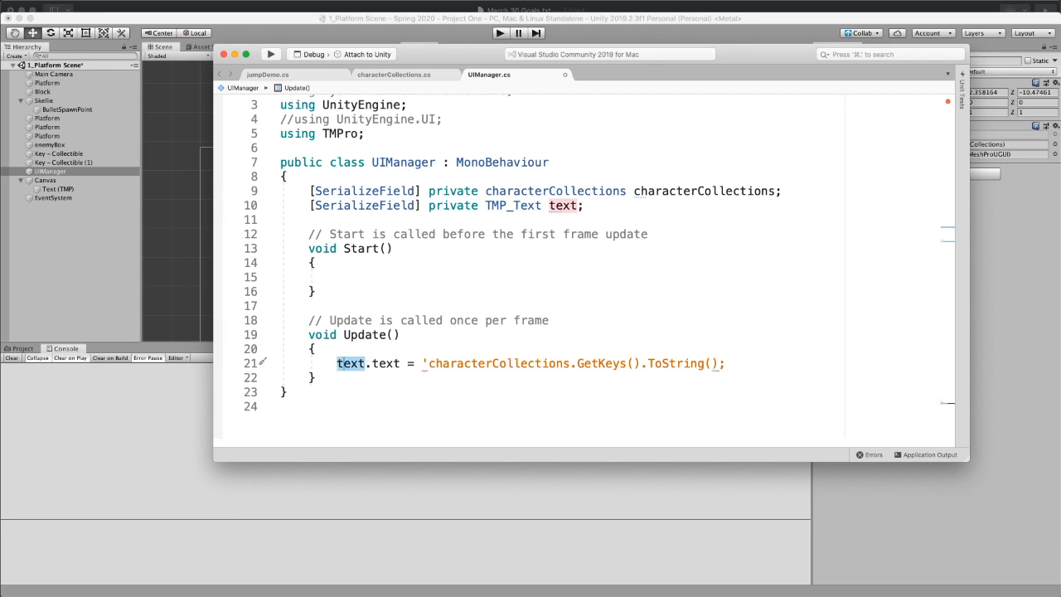
pyautogui.click(424, 363)
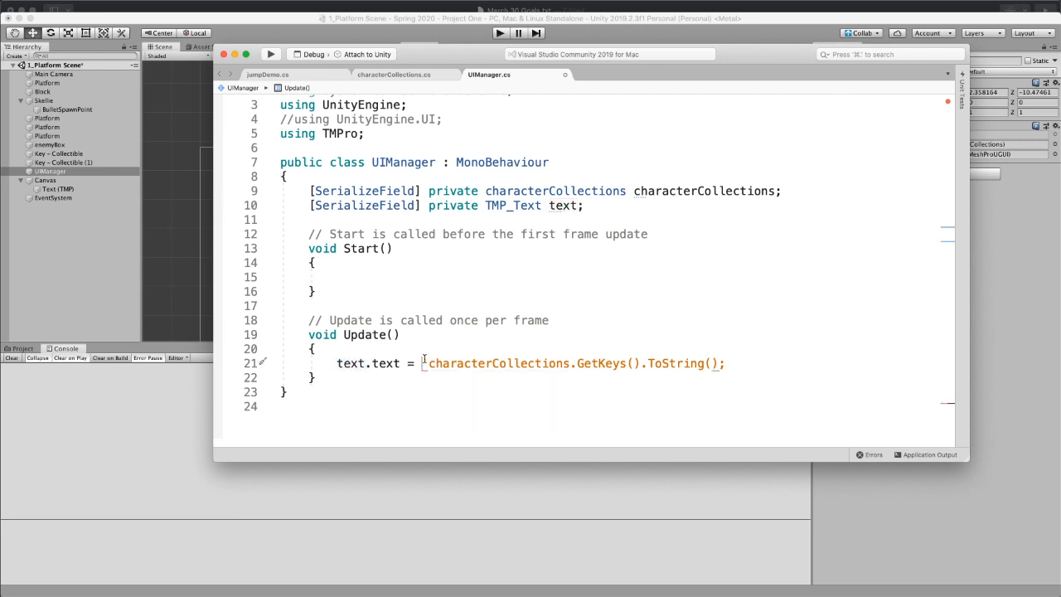
pyautogui.press('BackSpace')
# Step: Move the Visual Studio window aside to uncover the "Keys: 00" text in Unity's Scene view
pyautogui.moveTo(428, 60); pyautogui.dragTo(574, 56)
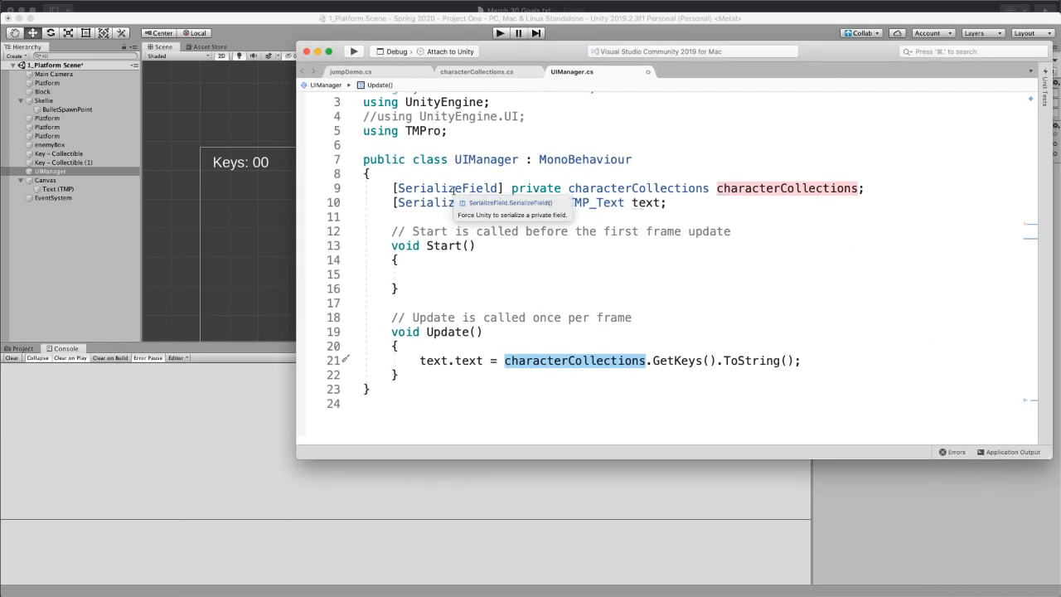
# Step: Insert the literal 'Keys: ' in single quotes and a + before characterCollections.GetKeys().ToString() in the text.text assignment of Update()
pyautogui.write('Ke')
pyautogui.press('BackSpace')
pyautogui.press('BackSpace')
pyautogui.press('BackSpace')
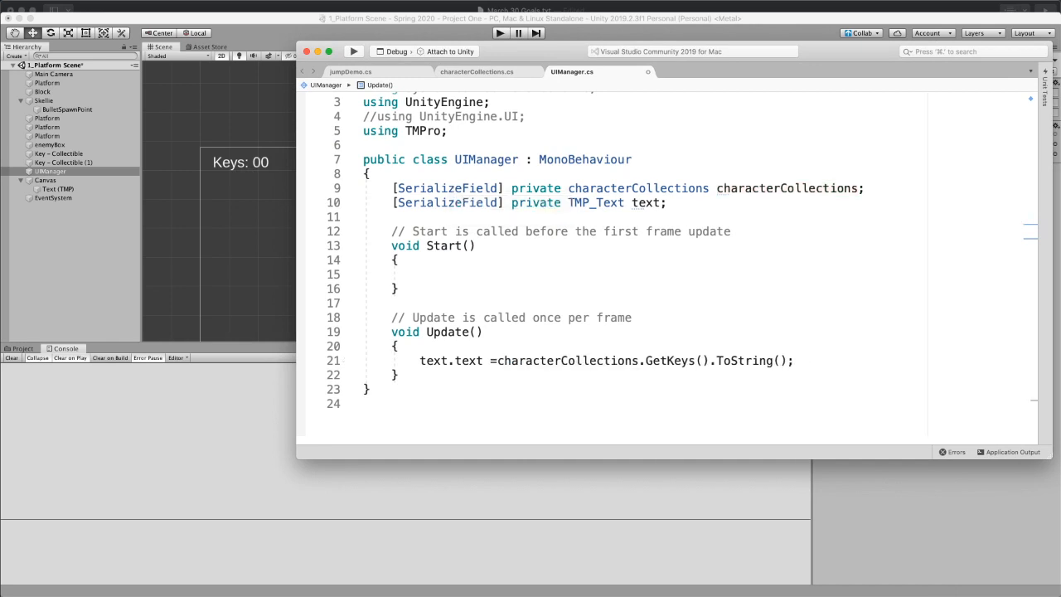
pyautogui.write('"')
pyautogui.press('BackSpace')
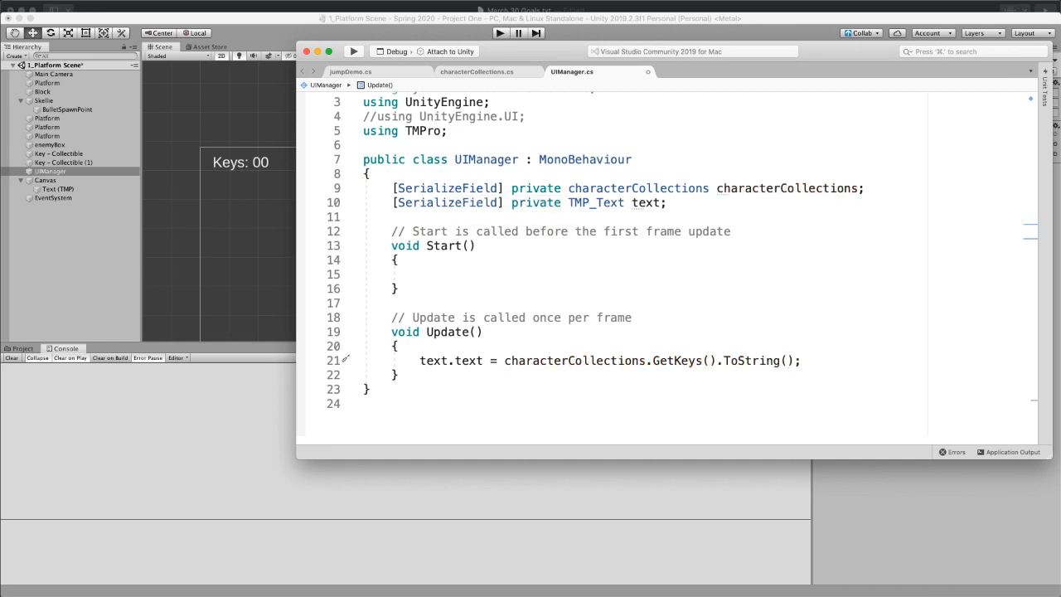
pyautogui.write("'Key")
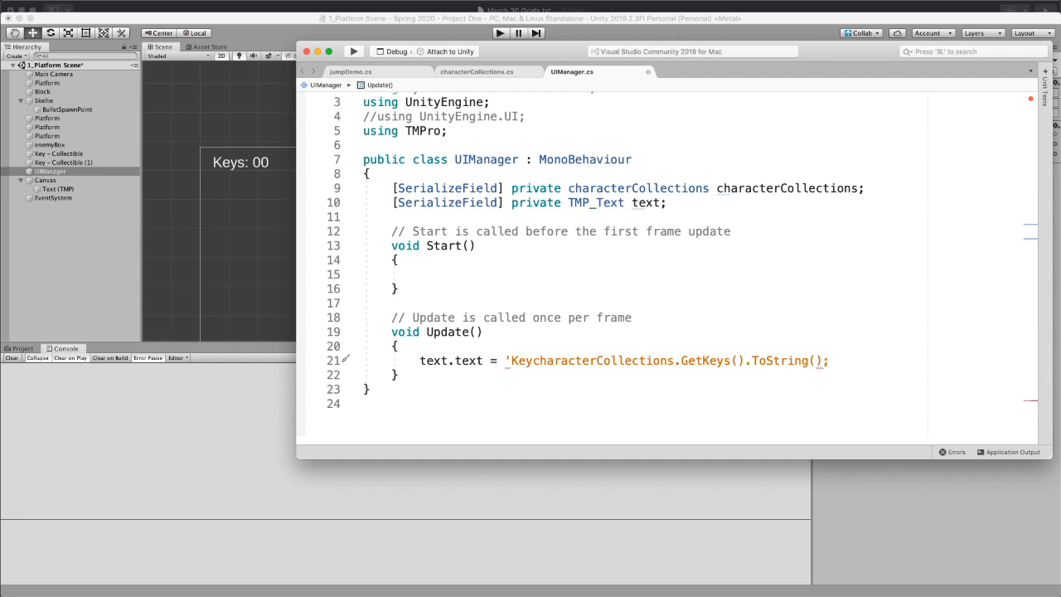
pyautogui.write('s:')
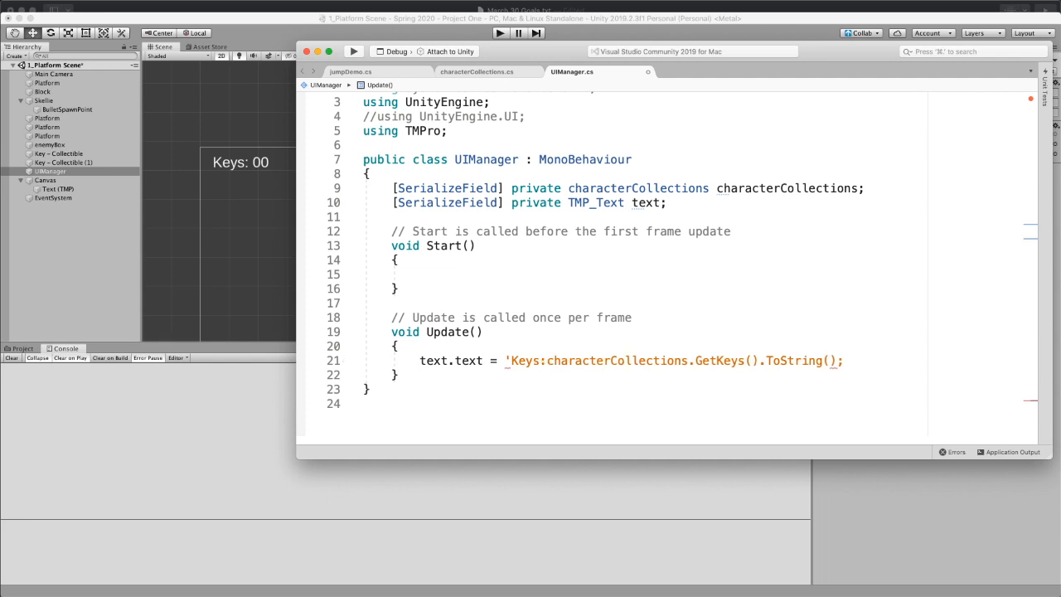
pyautogui.write(" '")
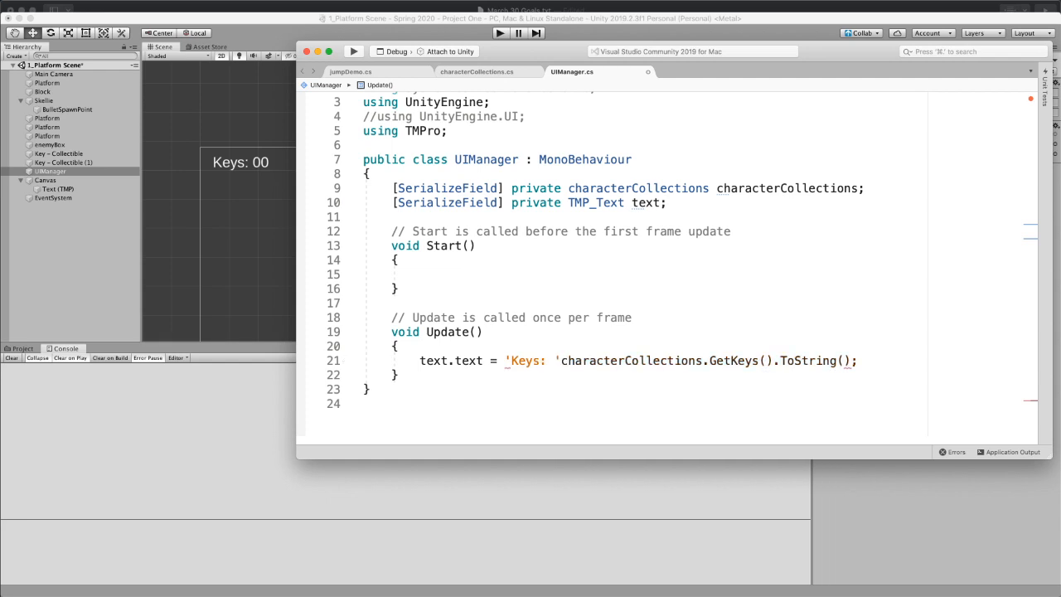
pyautogui.write(' +')
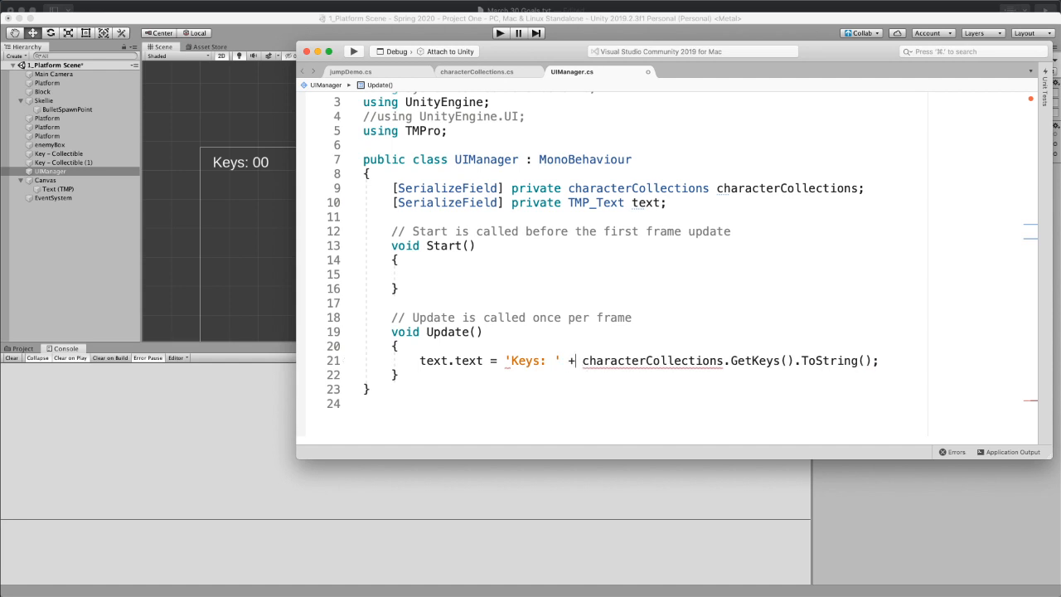
# Step: Replace the single quotes around Keys: with double quotes, giving "Keys: ", and save UIManager.cs
pyautogui.click(503, 359)
pyautogui.press('Delete')
pyautogui.write('"')
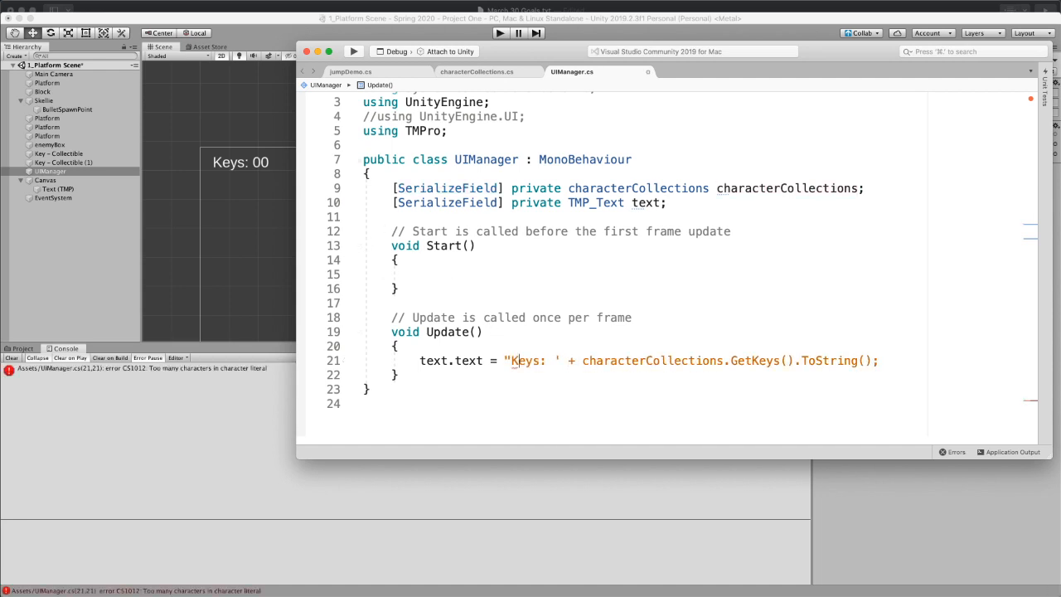
pyautogui.press('BackSpace')
pyautogui.write('"')
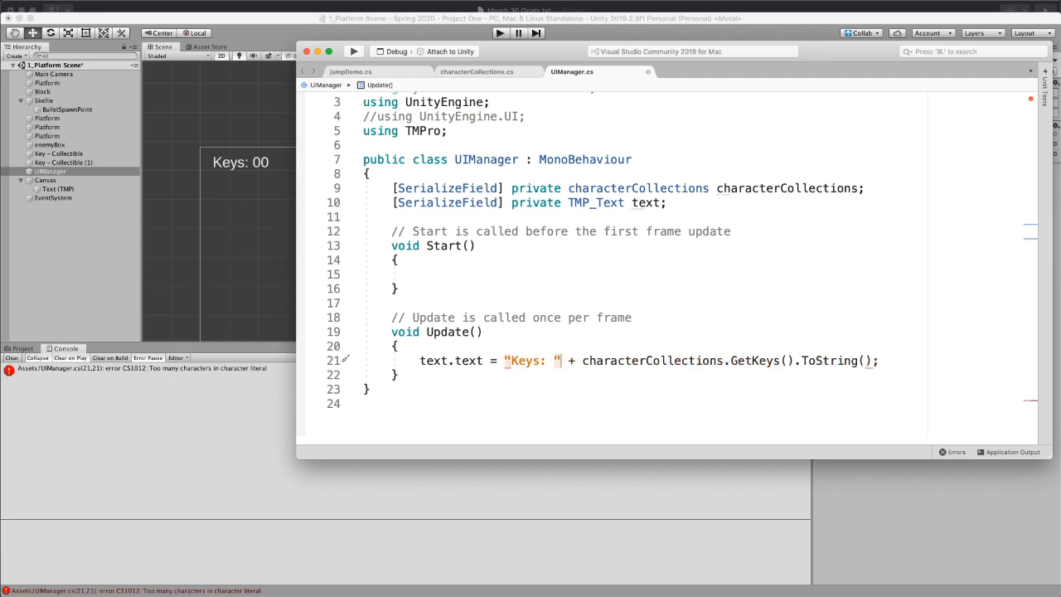
pyautogui.click(523, 377)
pyautogui.click(523, 382)
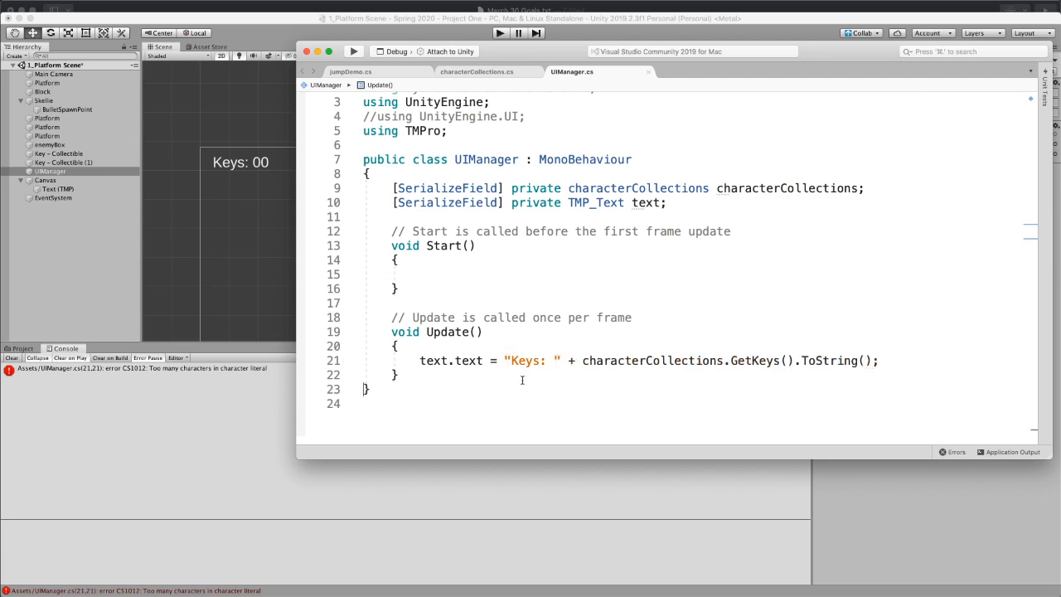
pyautogui.press('super+s')
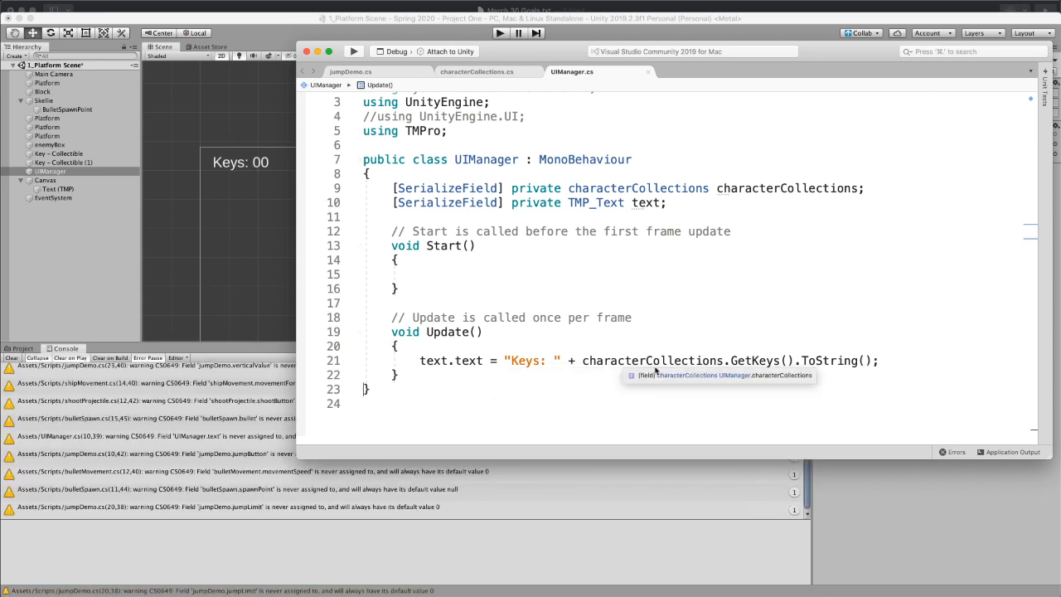
# Step: Return to Unity, play the scene, move and jump Skellie to collect a key while checking the Keys label, and stop play mode
pyautogui.click(358, 39)
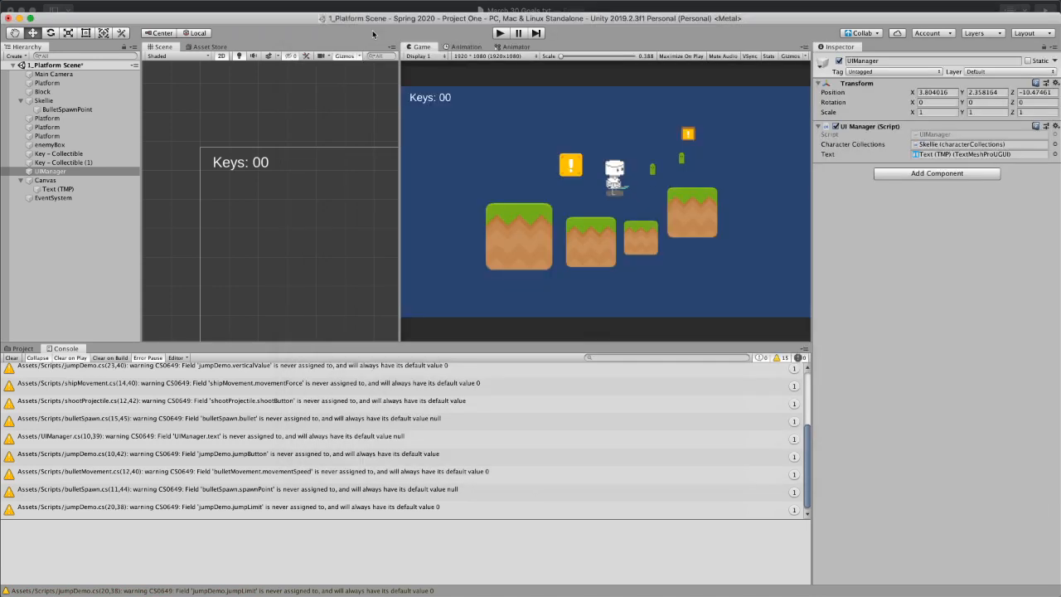
pyautogui.click(501, 33)
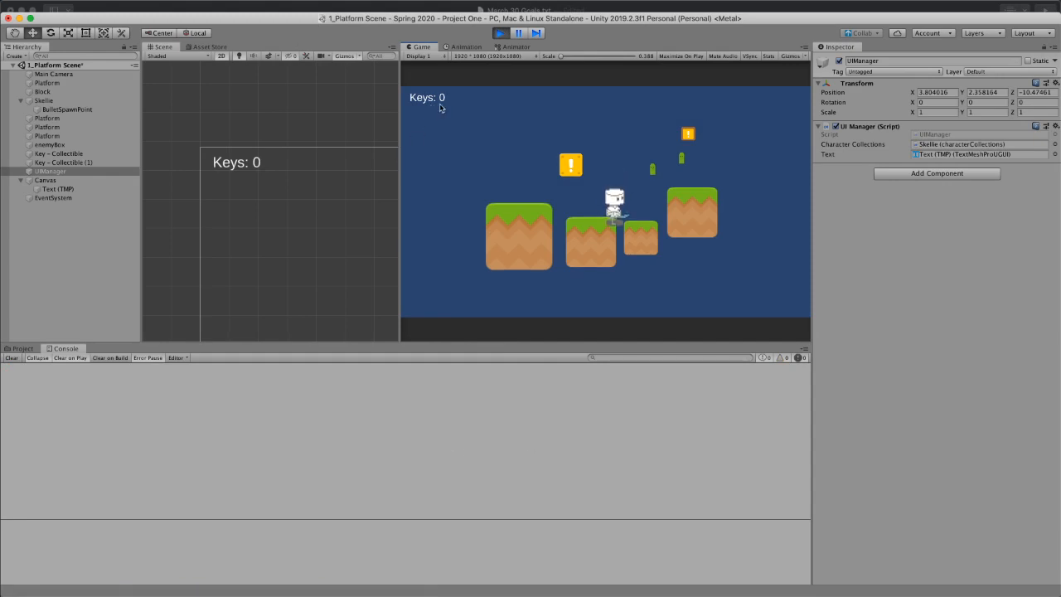
pyautogui.press('Right')
pyautogui.press('space')
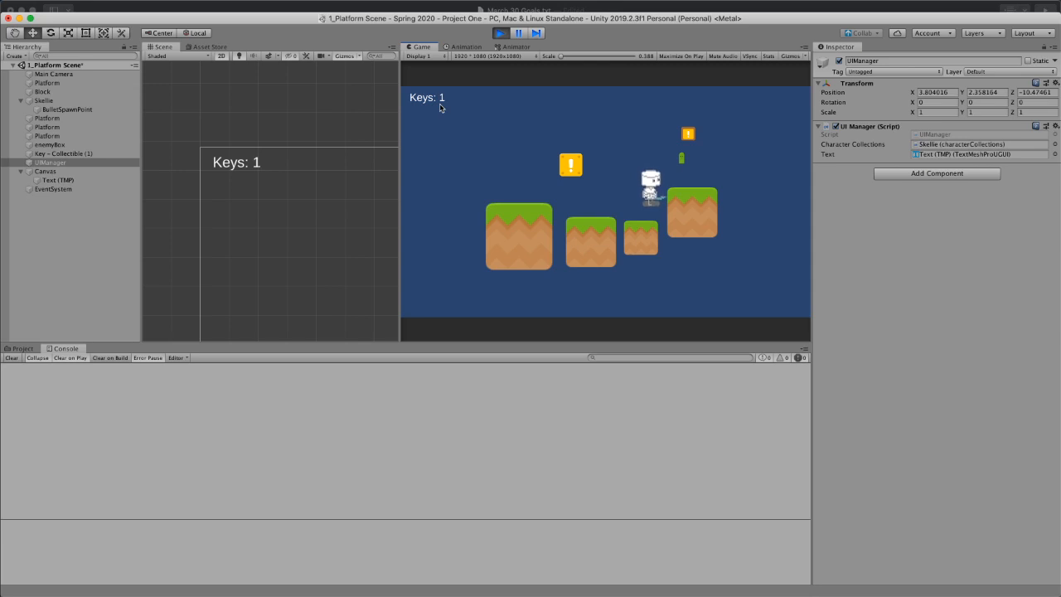
pyautogui.press('space')
pyautogui.press('Right')
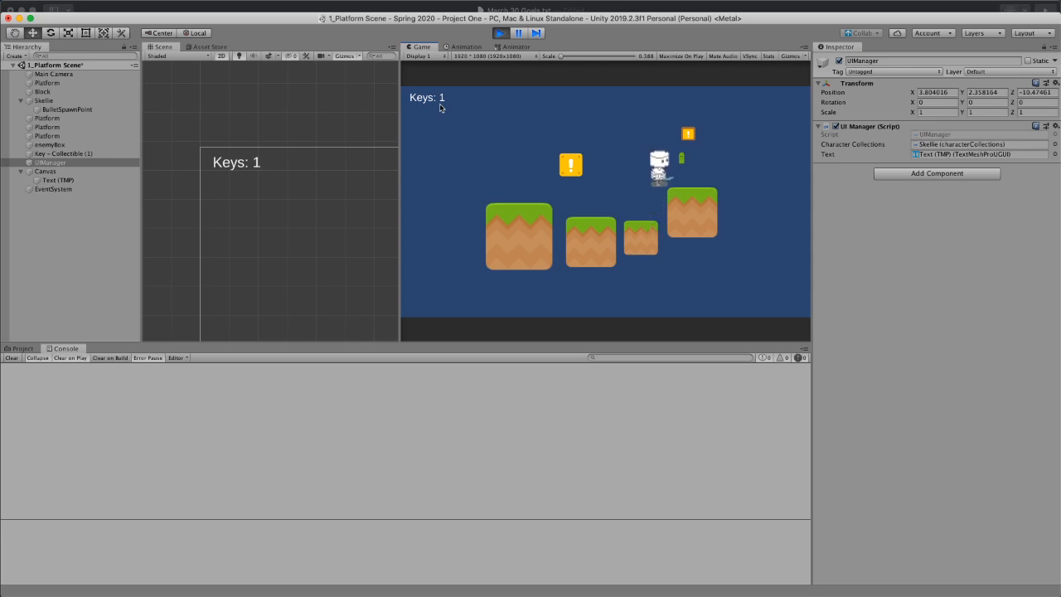
pyautogui.click(499, 34)
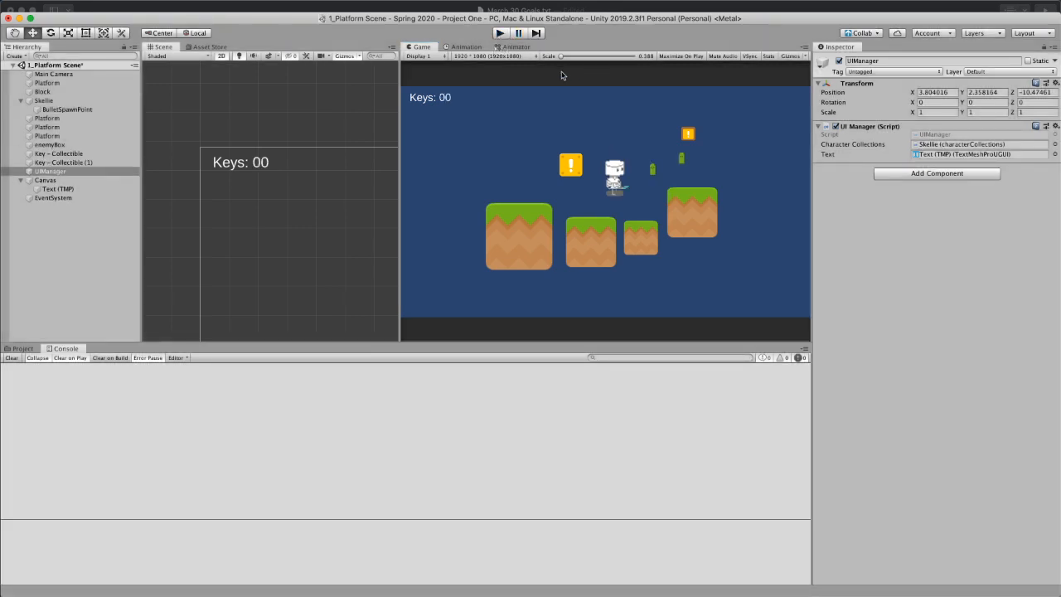
pyautogui.click(572, 7)
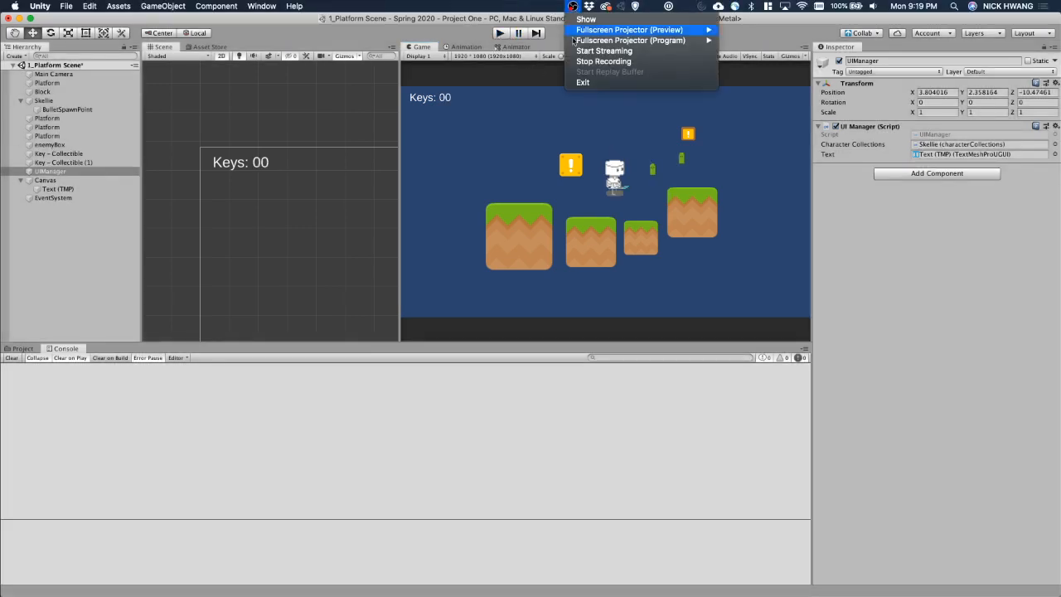